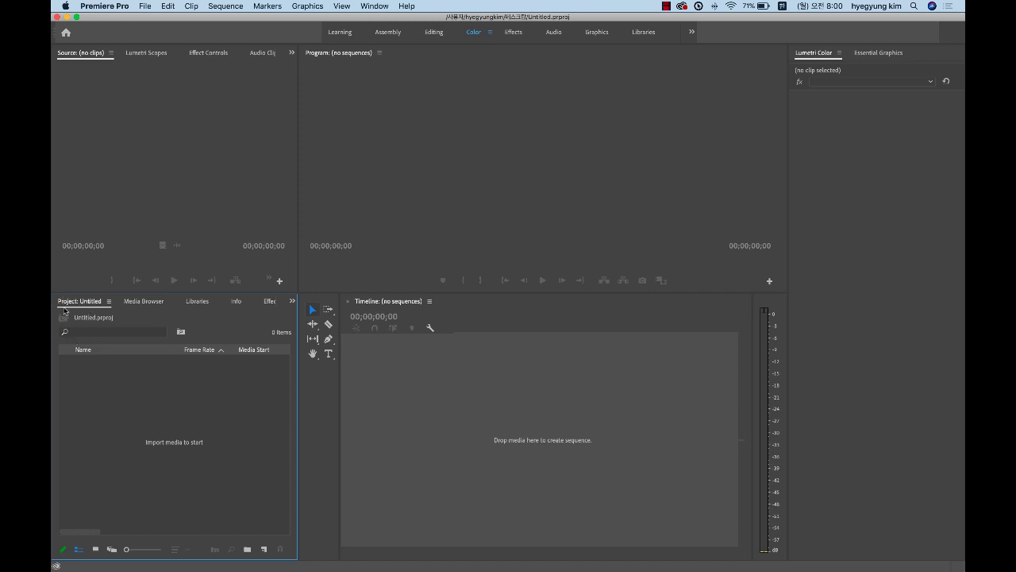
# Import the four MP4 clips and Fluffing a Duck.mp3 from the basic folder inside Lecture_14_s.
pyautogui.doubleClick(168, 459)
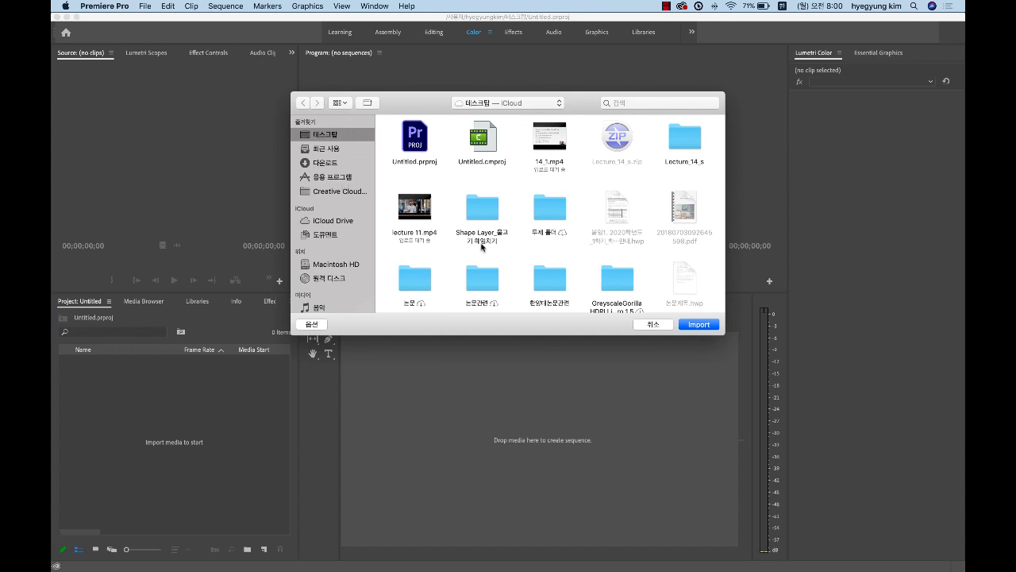
pyautogui.doubleClick(691, 143)
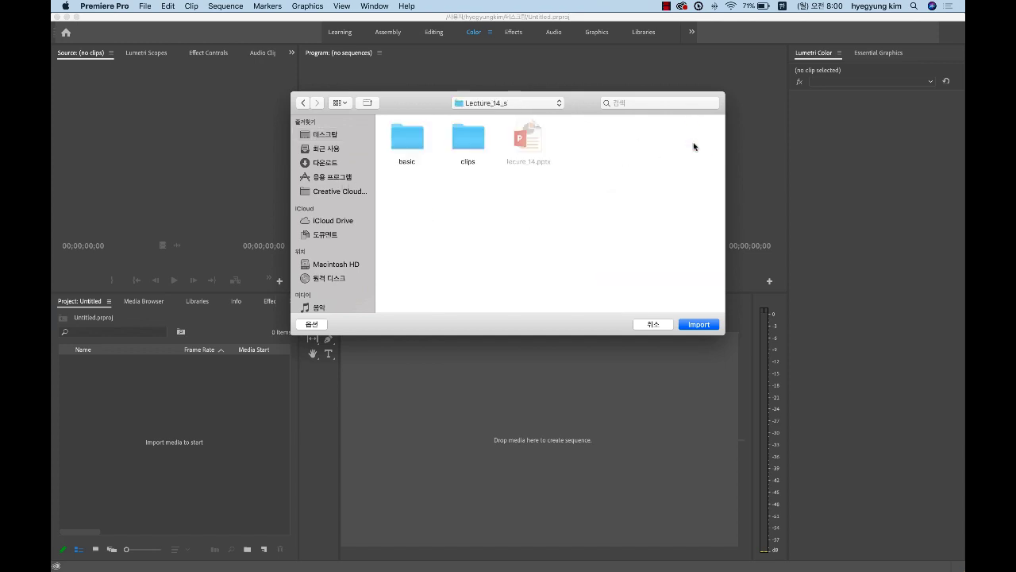
pyautogui.doubleClick(401, 140)
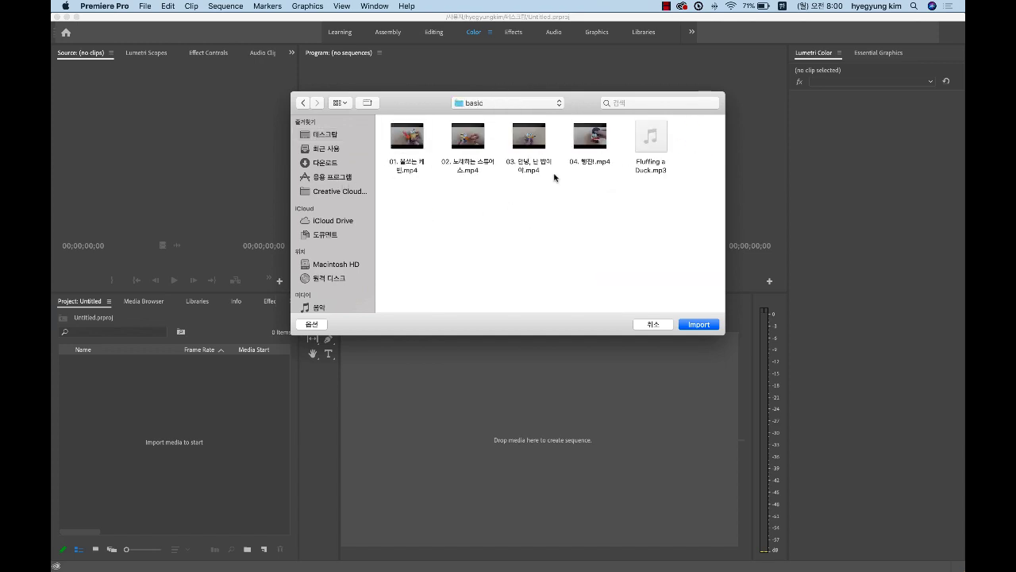
pyautogui.click(651, 137)
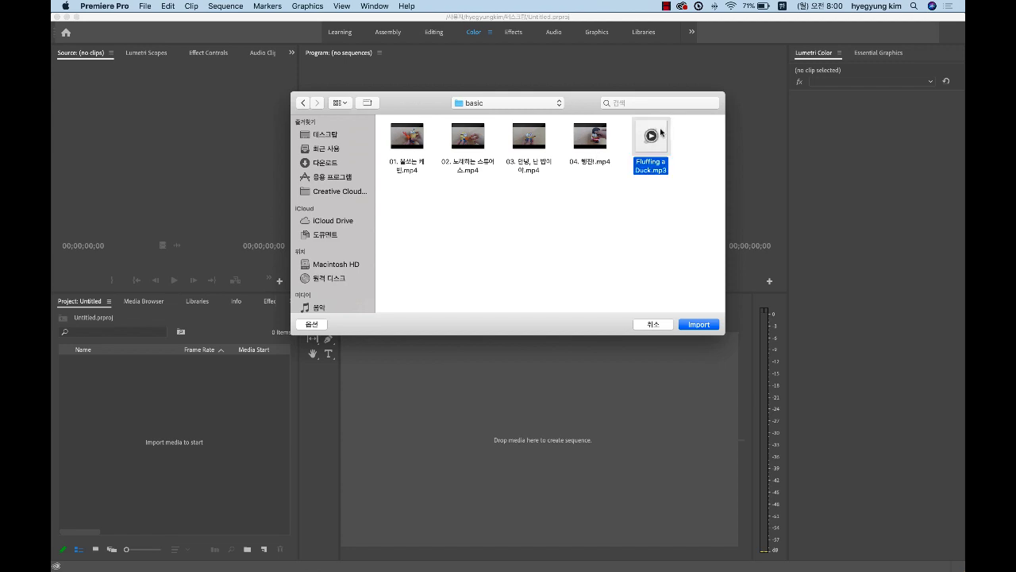
pyautogui.moveTo(594, 197); pyautogui.dragTo(375, 119)
pyautogui.moveTo(671, 200); pyautogui.dragTo(371, 117)
pyautogui.click(697, 324)
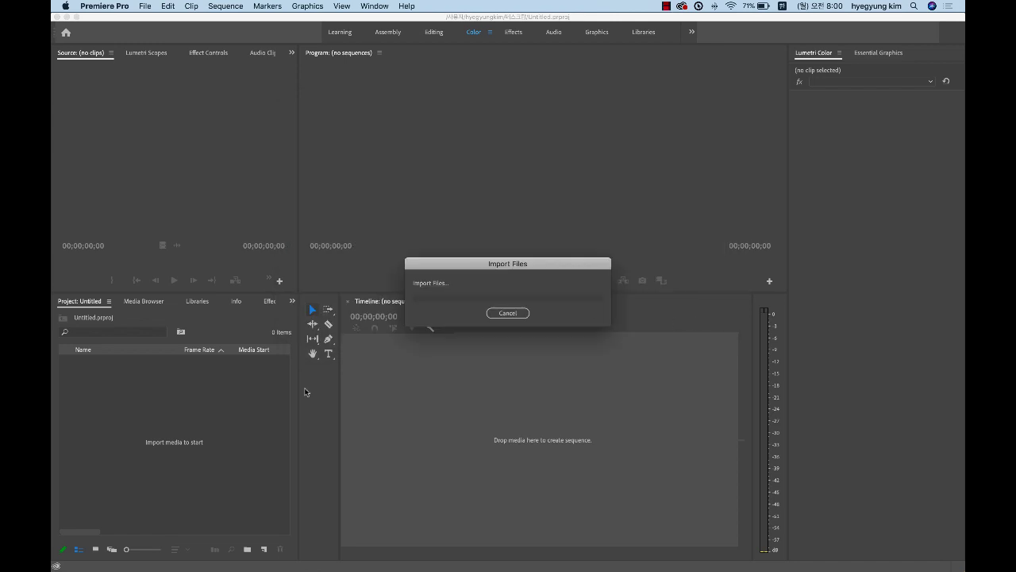
# Show the imported project items as thumbnails instead of a list.
pyautogui.click(114, 471)
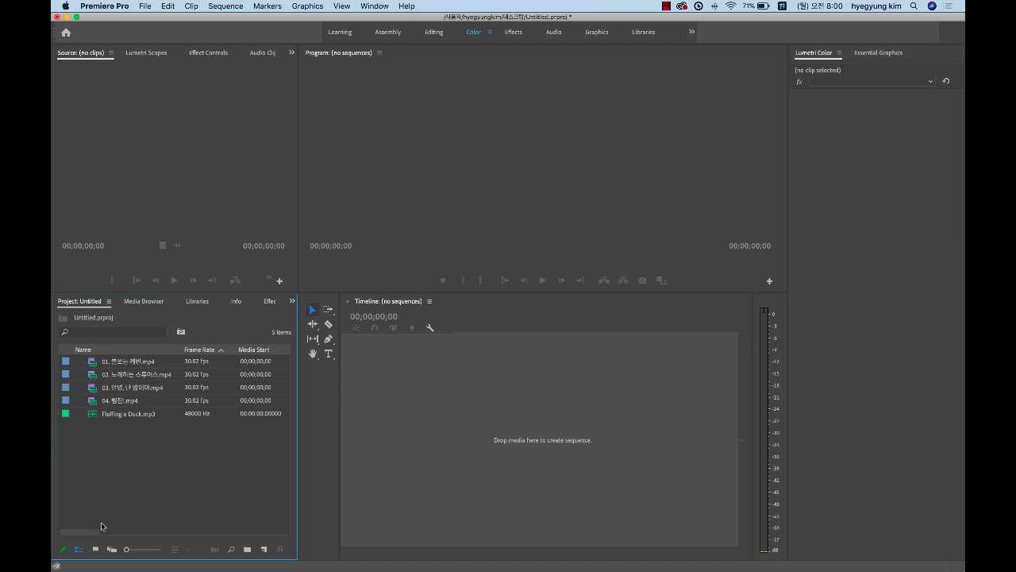
pyautogui.click(96, 549)
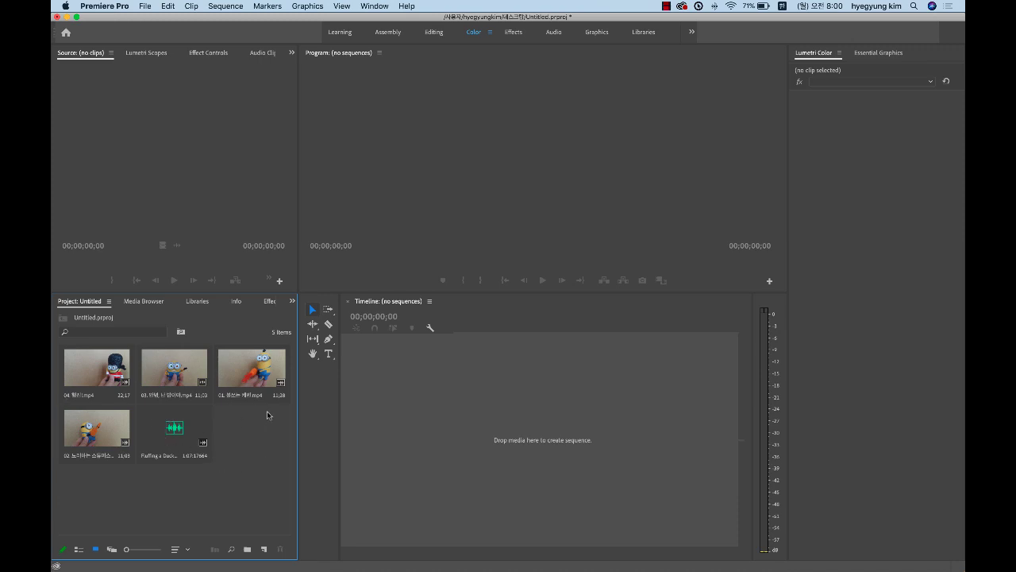
pyautogui.click(255, 371)
pyautogui.click(177, 371)
# Create a sequence from the four video clips in the order 04, 02, 03, 01, leaving out the music file.
pyautogui.click(103, 385)
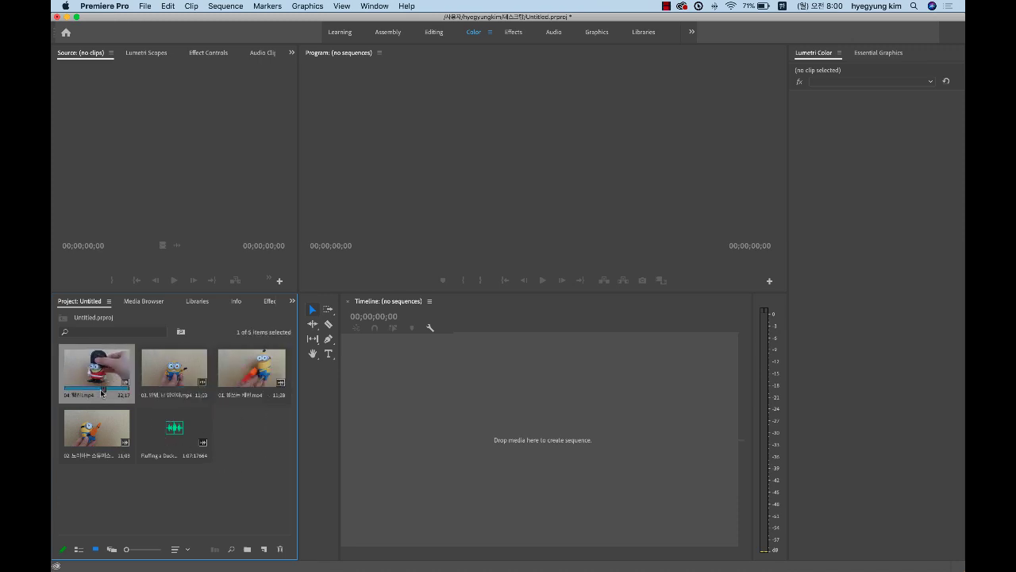
pyautogui.keyDown('super'); pyautogui.click(103, 435); pyautogui.keyUp('super')
pyautogui.keyDown('super'); pyautogui.click(190, 388); pyautogui.keyUp('super')
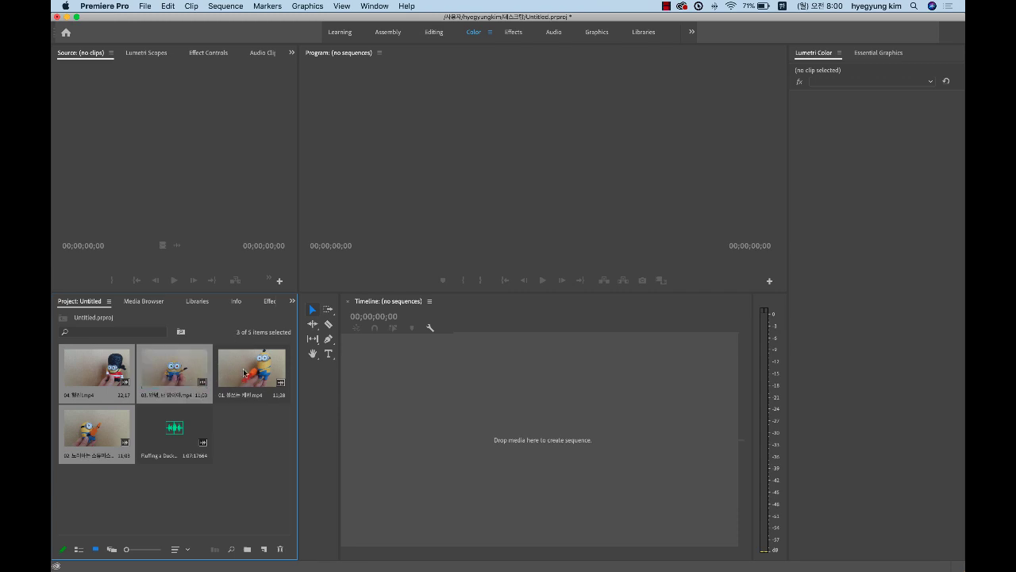
pyautogui.keyDown('super'); pyautogui.click(244, 372); pyautogui.keyUp('super')
pyautogui.moveTo(244, 371); pyautogui.dragTo(356, 349)
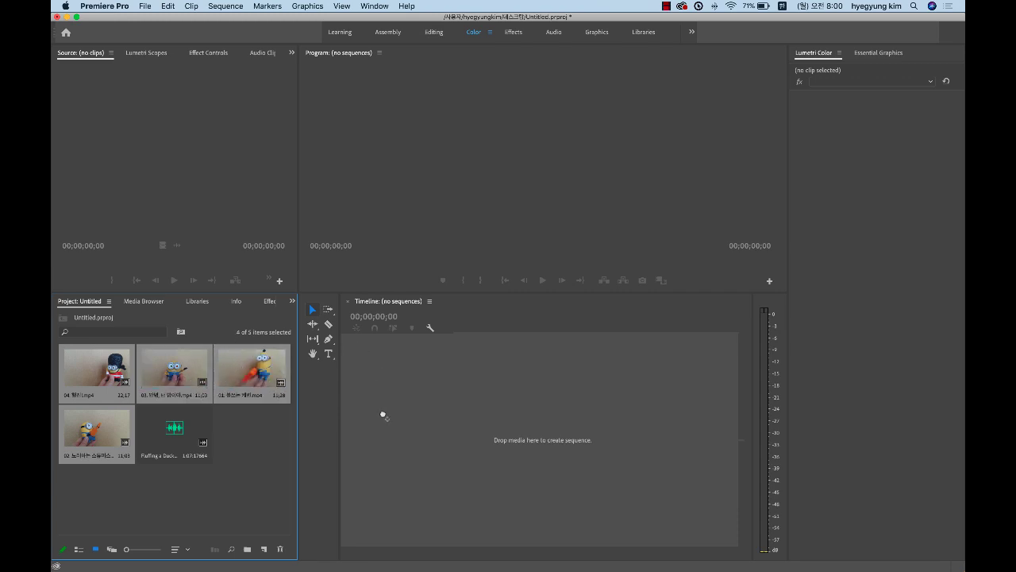
pyautogui.moveTo(383, 415); pyautogui.dragTo(383, 415)
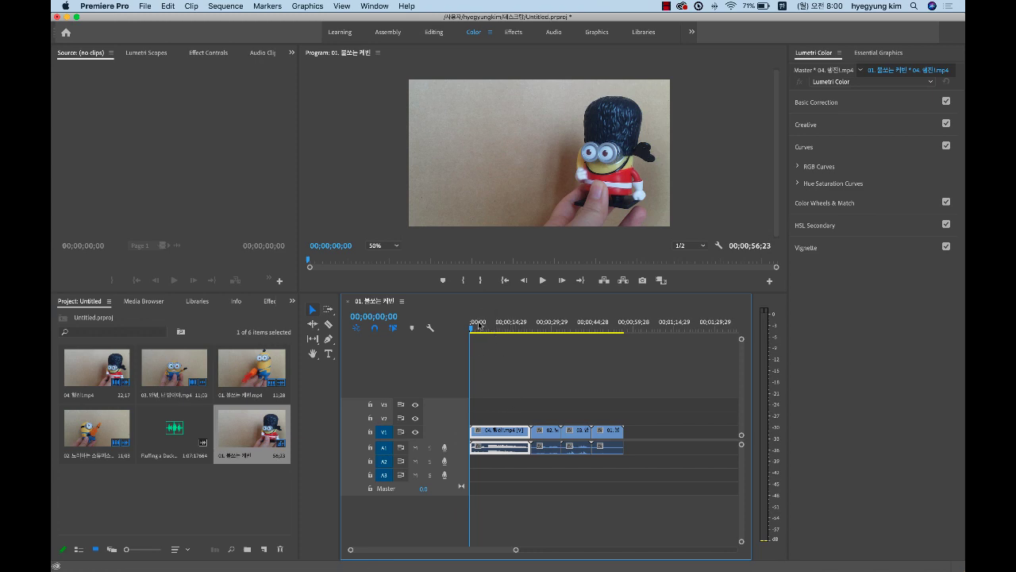
# Split the first timeline clip with the Razor tool at 00;00;08;11 and at 00;00;15;05.
pyautogui.press('space')
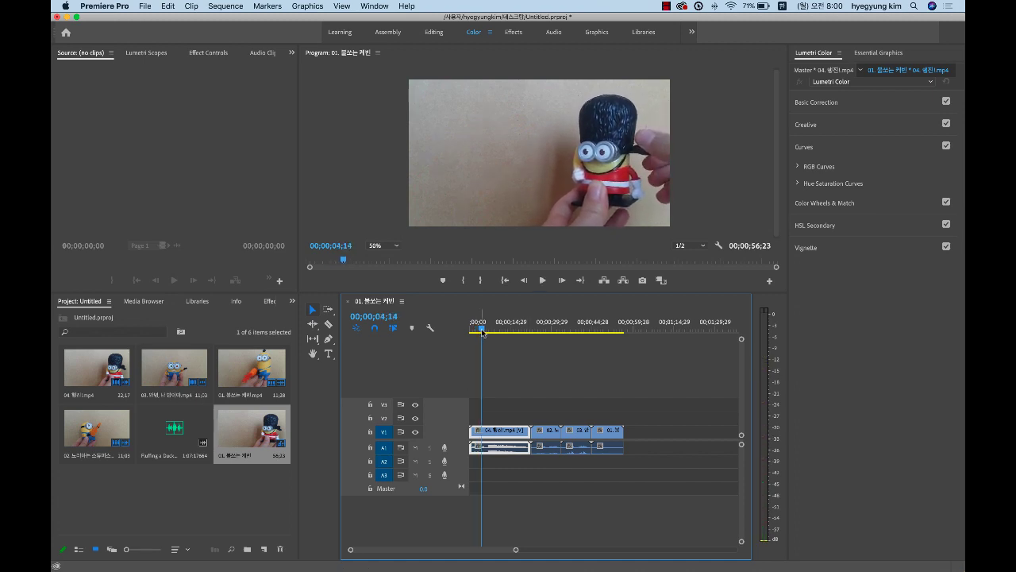
pyautogui.click(528, 330)
pyautogui.moveTo(528, 330); pyautogui.dragTo(502, 332)
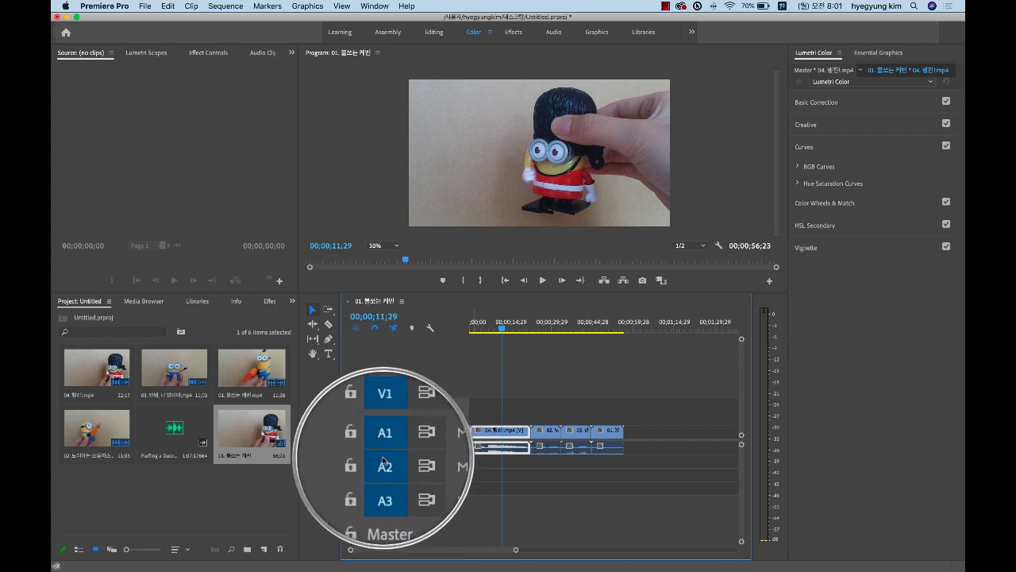
pyautogui.moveTo(504, 329); pyautogui.dragTo(472, 328)
pyautogui.press('space')
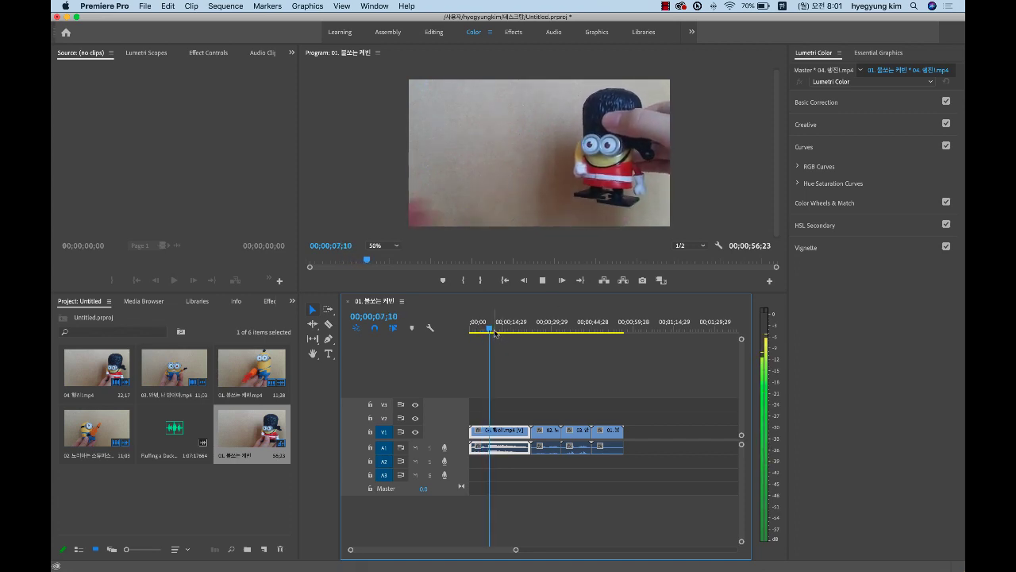
pyautogui.moveTo(493, 332)
pyautogui.mouseDown()
pyautogui.moveTo(480, 332)
pyautogui.moveTo(510, 332)
pyautogui.moveTo(492, 334)
pyautogui.mouseUp()
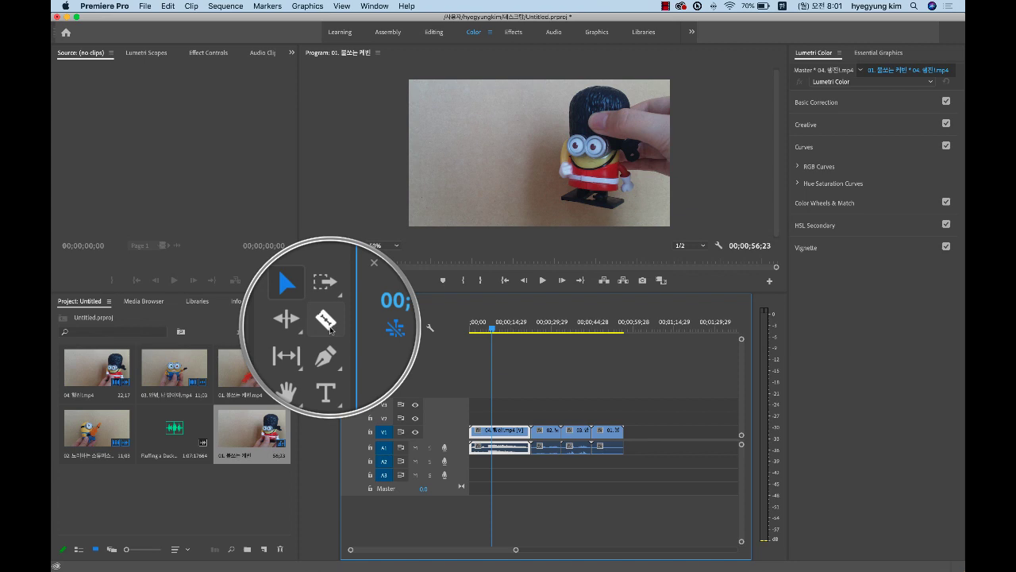
pyautogui.click(329, 327)
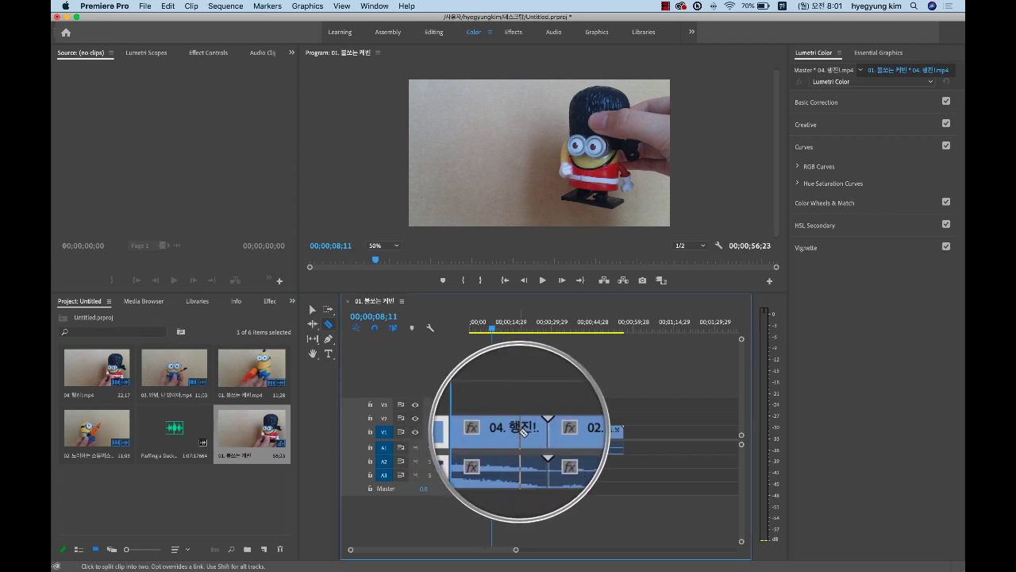
pyautogui.moveTo(493, 328); pyautogui.dragTo(511, 330)
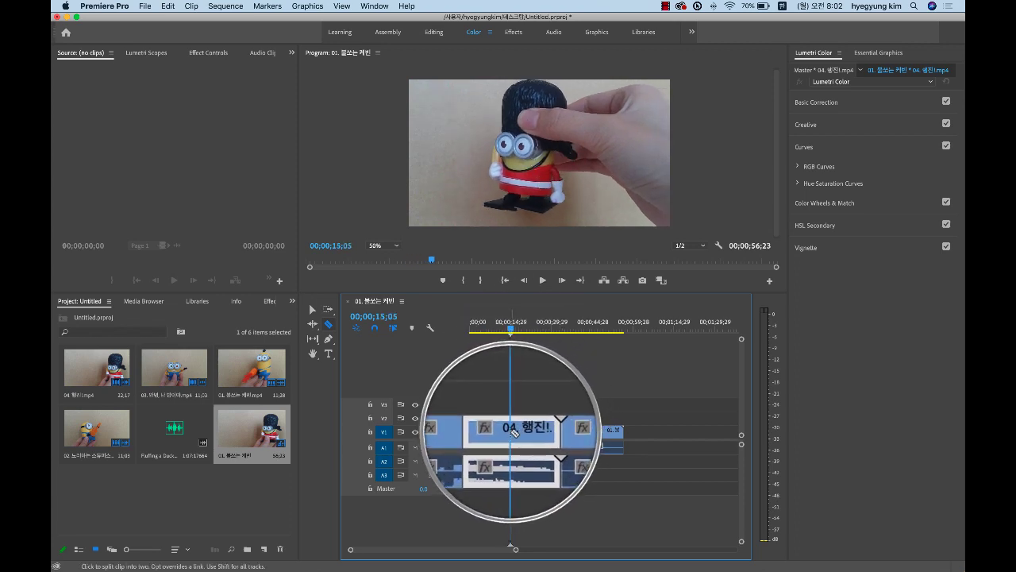
pyautogui.click(510, 431)
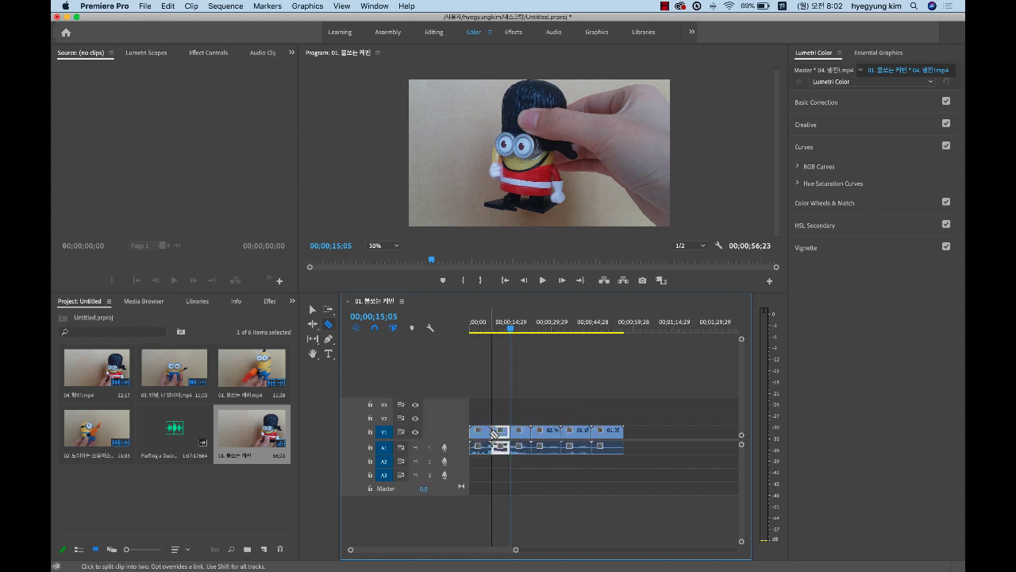
# Delete the first and last pieces of the split clip 04, keeping only its middle piece.
pyautogui.click(312, 308)
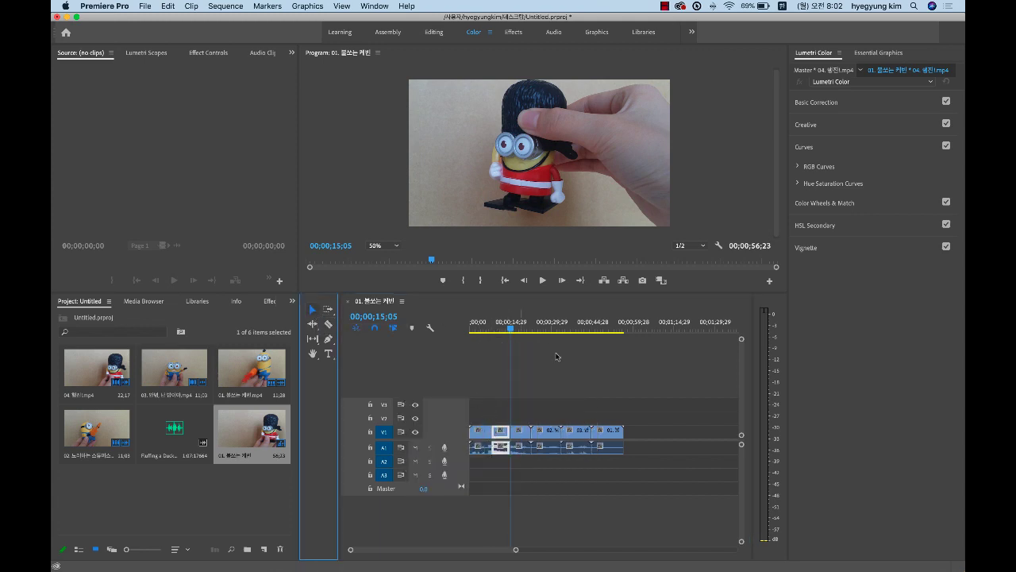
pyautogui.click(480, 436)
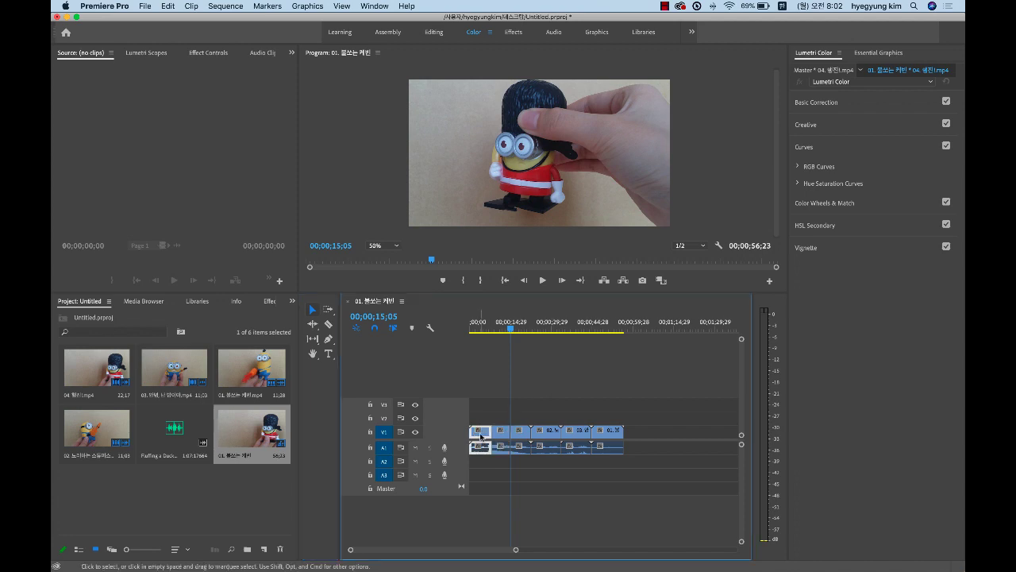
pyautogui.press('Delete')
pyautogui.click(519, 436)
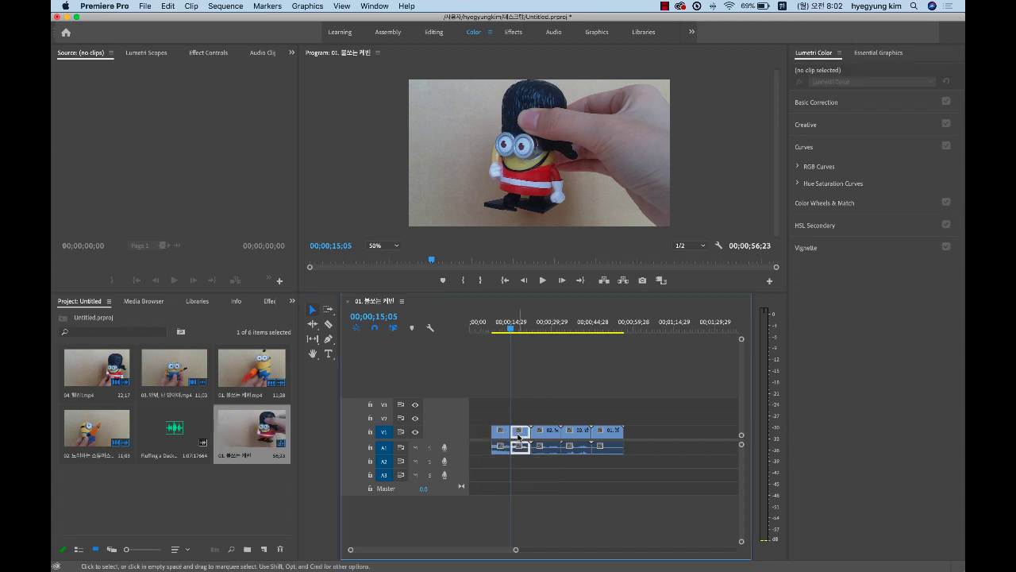
pyautogui.press('Delete')
# Ripple delete the empty gaps after and before the remaining piece of clip 04.
pyautogui.moveTo(512, 329)
pyautogui.mouseDown()
pyautogui.moveTo(469, 328)
pyautogui.moveTo(521, 337)
pyautogui.mouseUp()
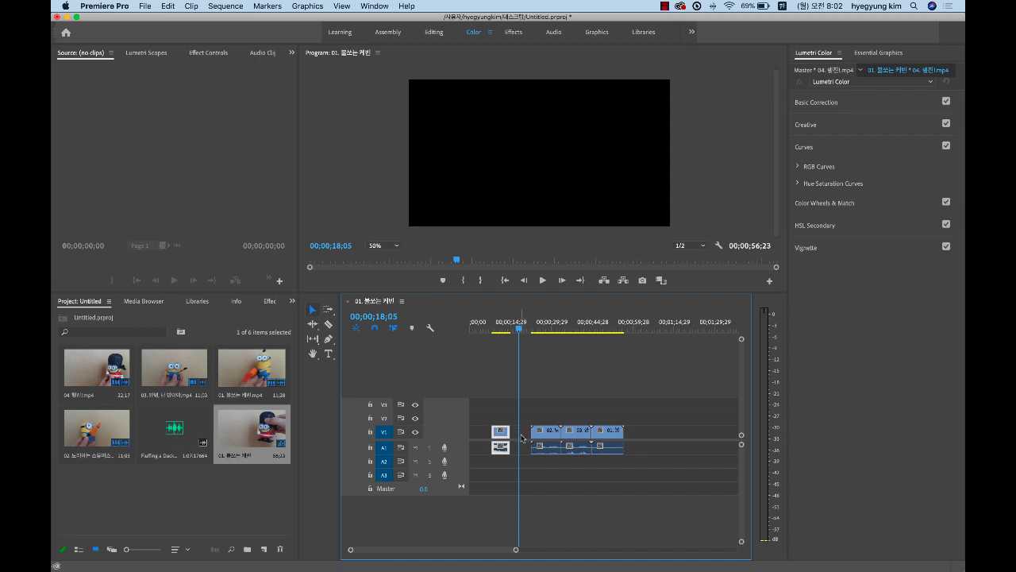
pyautogui.rightClick(524, 435)
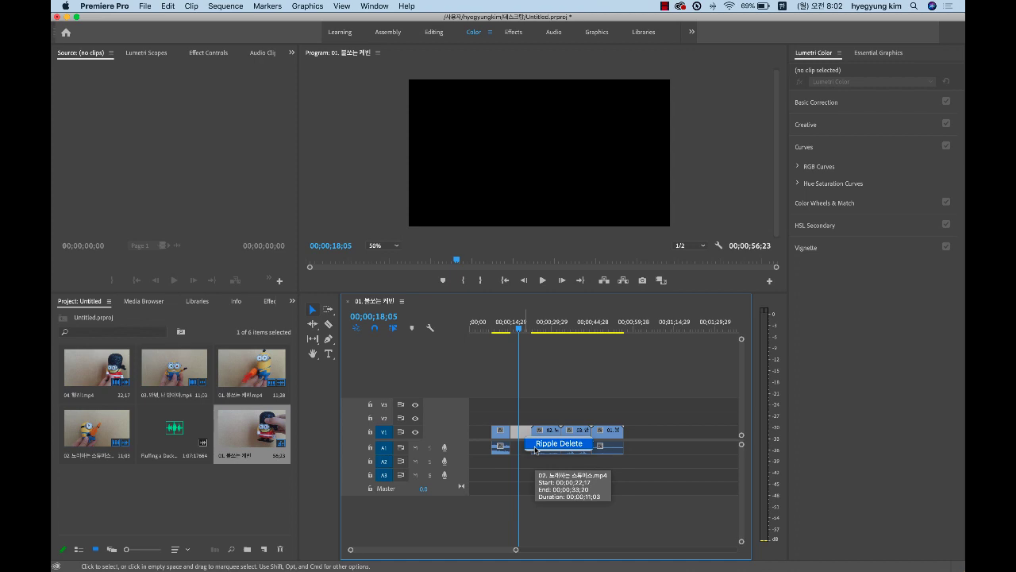
pyautogui.click(535, 449)
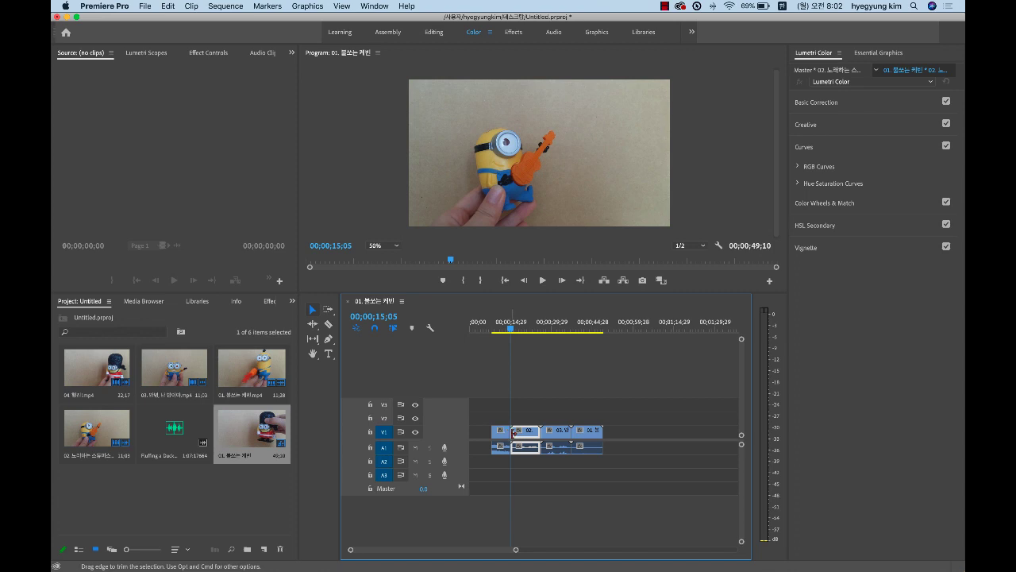
pyautogui.click(480, 435)
pyautogui.rightClick(481, 437)
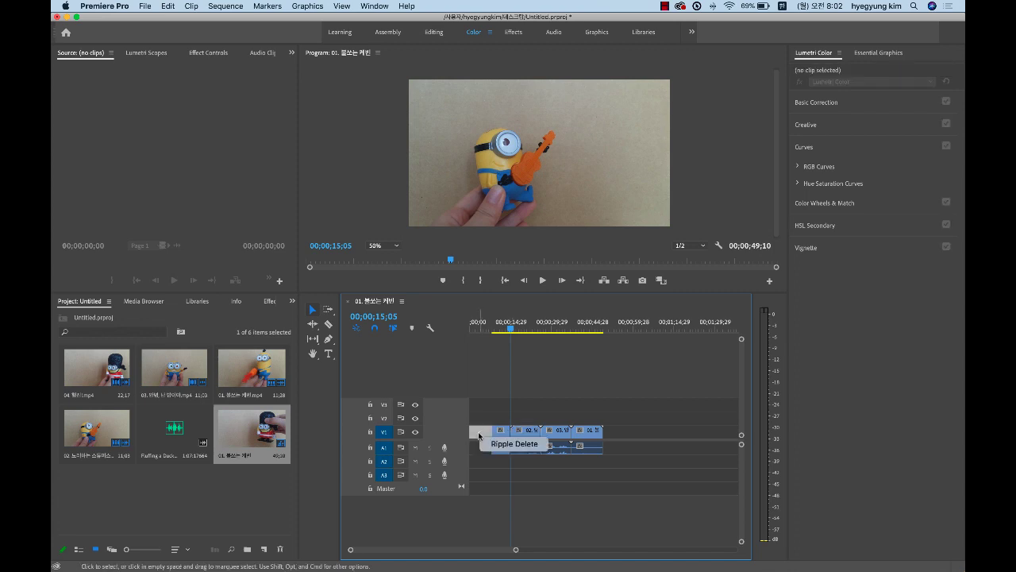
pyautogui.click(513, 444)
# Play the sequence from its start to check the trimmed clip 04 and its transition into clip 02.
pyautogui.click(471, 329)
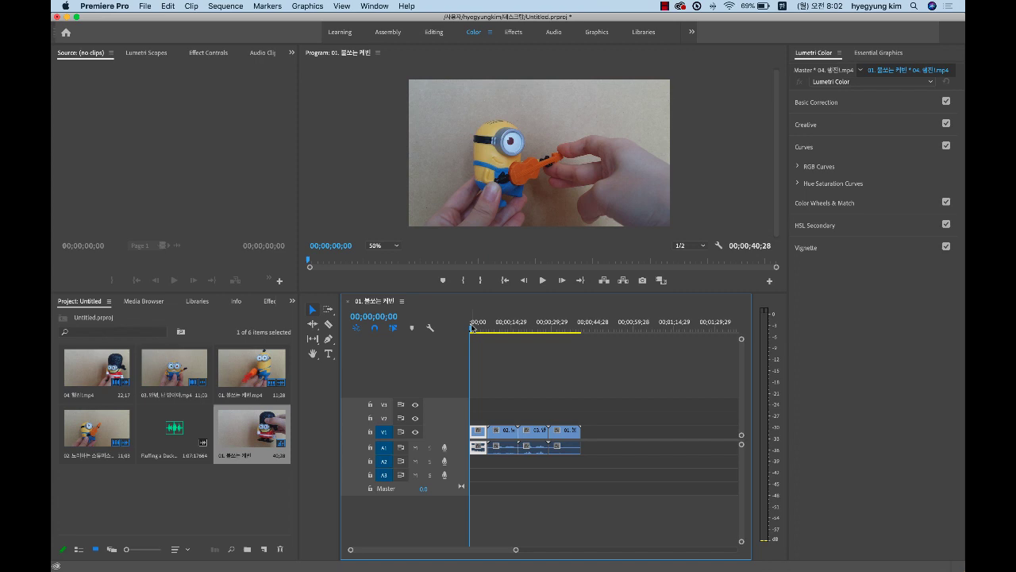
pyautogui.press('space')
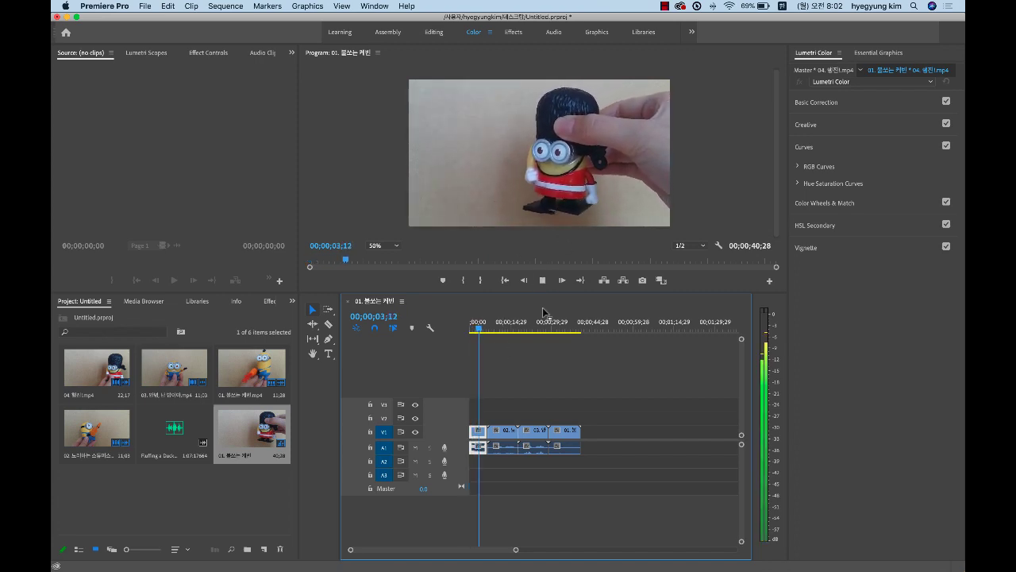
pyautogui.click(504, 442)
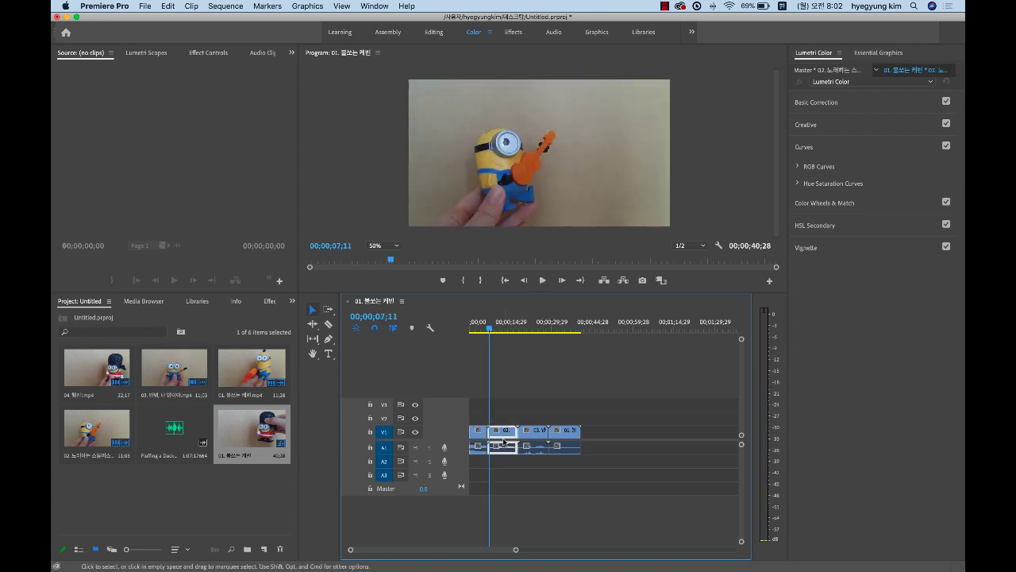
pyautogui.press('space')
# Split clip 02 with the Razor tool at 00;00;10;29 and delete the part before the cut.
pyautogui.click(498, 329)
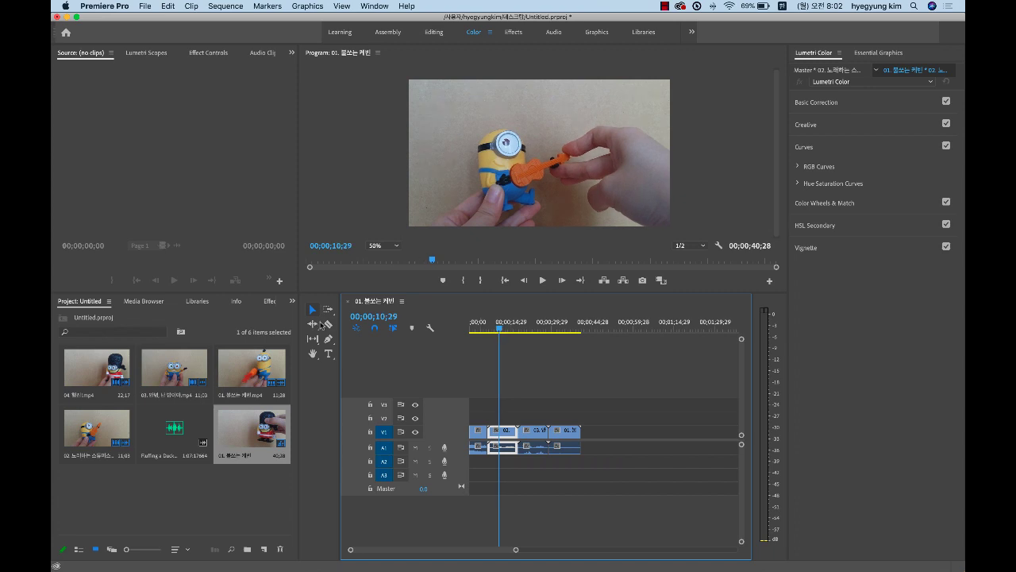
pyautogui.click(328, 324)
pyautogui.click(497, 433)
pyautogui.click(311, 310)
pyautogui.click(493, 431)
pyautogui.press('Delete')
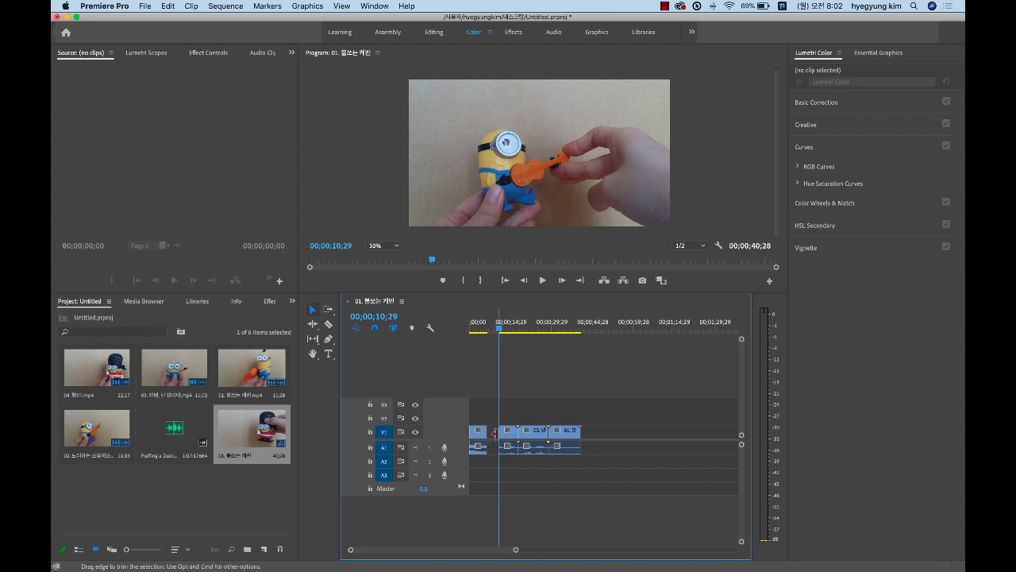
# Ripple delete the gap between clip 04 and the remaining part of clip 02.
pyautogui.rightClick(495, 435)
pyautogui.rightClick(492, 435)
pyautogui.click(526, 446)
# Play and scrub through clip 03 in the sequence to find the part to trim.
pyautogui.moveTo(494, 328)
pyautogui.mouseDown()
pyautogui.moveTo(537, 328)
pyautogui.moveTo(509, 333)
pyautogui.mouseUp()
pyautogui.press('space')
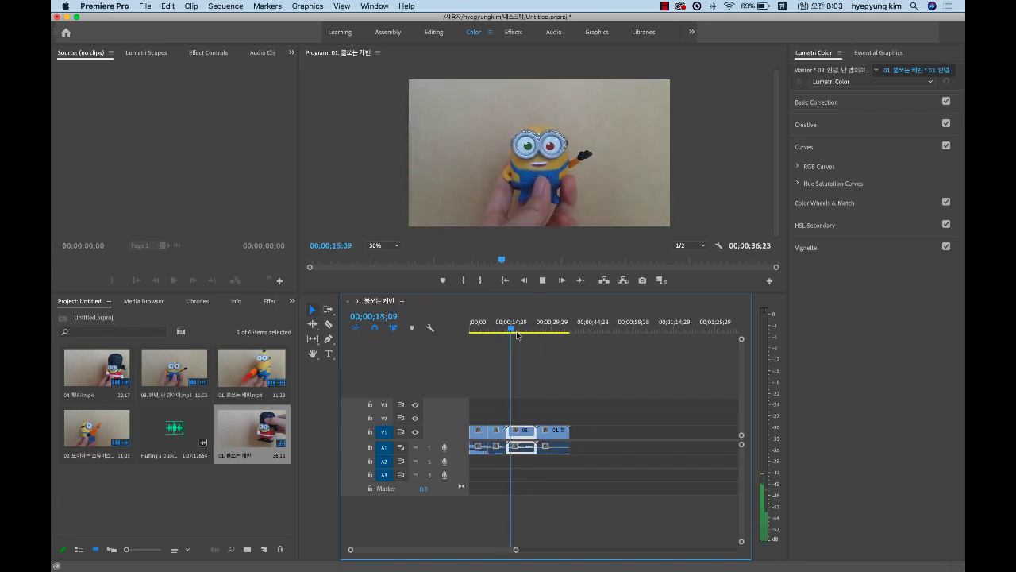
pyautogui.press('space')
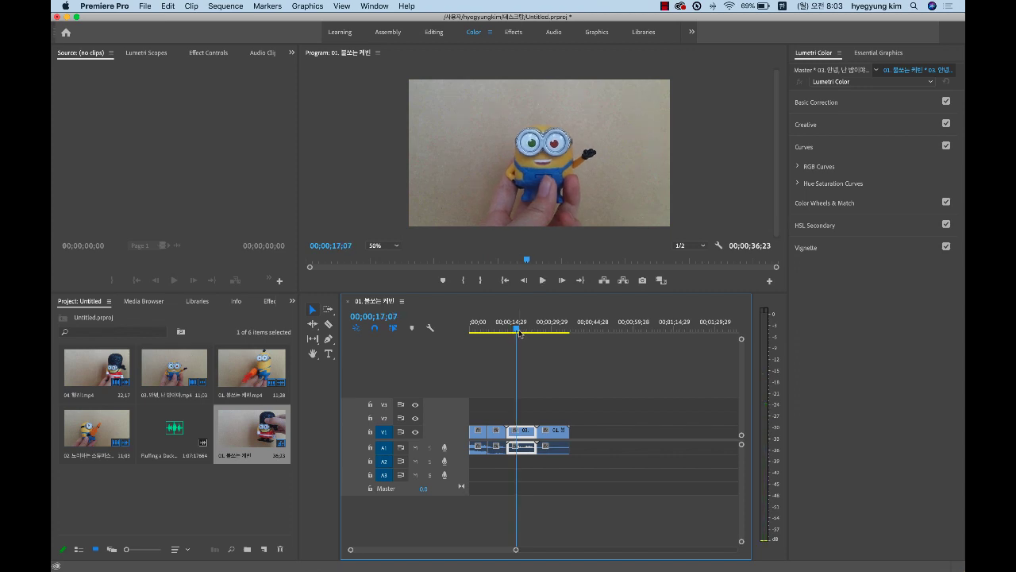
pyautogui.moveTo(517, 331)
pyautogui.mouseDown()
pyautogui.moveTo(537, 332)
pyautogui.moveTo(521, 331)
pyautogui.mouseUp()
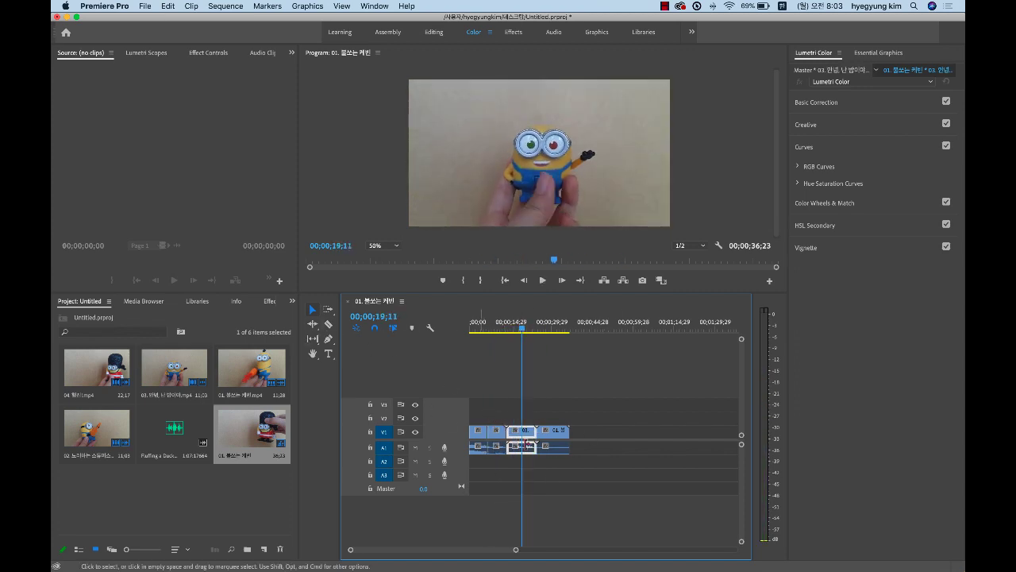
pyautogui.click(527, 332)
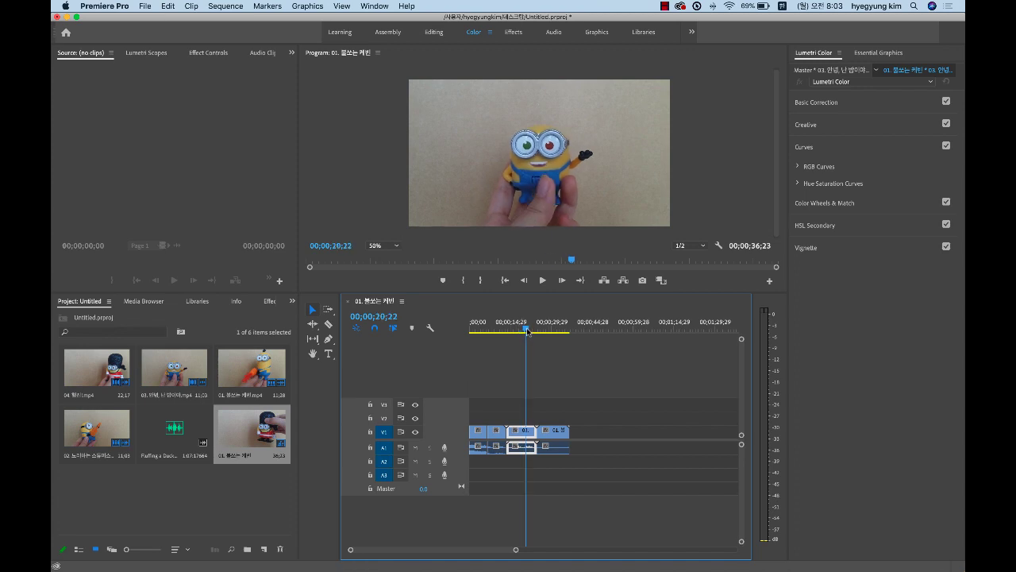
# Open the original clip 03 from the project in the Source Monitor and widen that monitor.
pyautogui.doubleClick(518, 435)
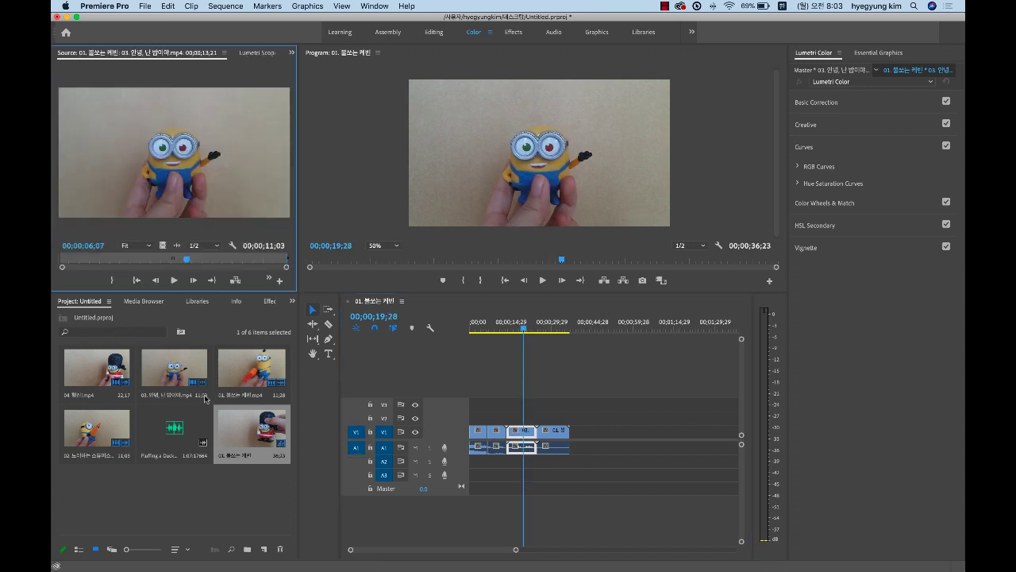
pyautogui.click(232, 377)
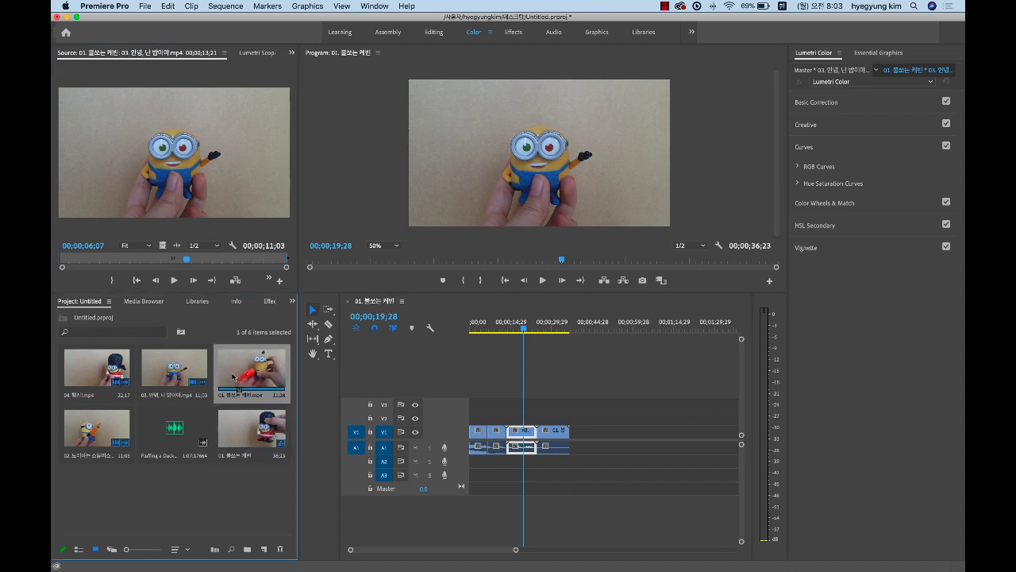
pyautogui.doubleClick(176, 367)
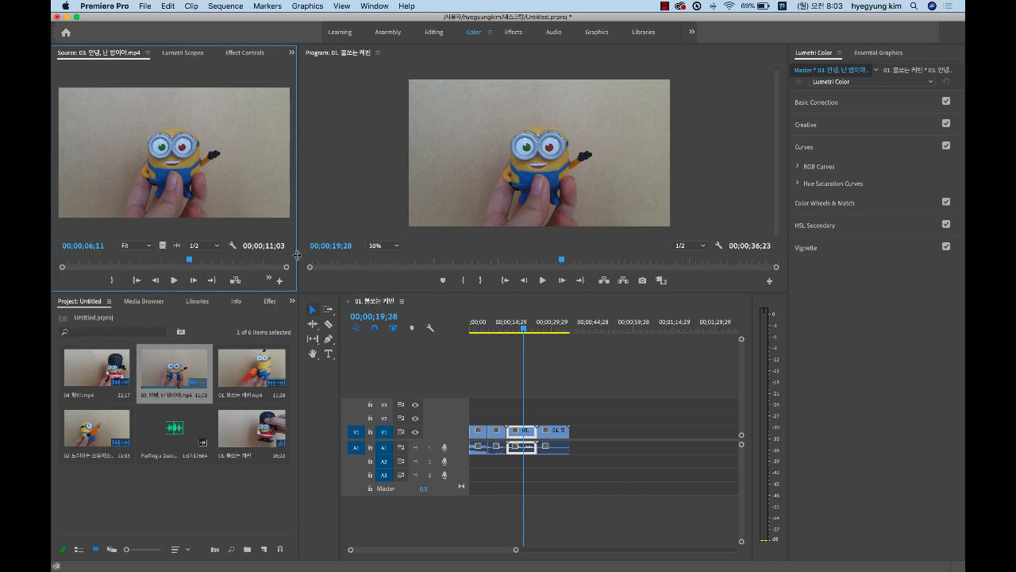
pyautogui.moveTo(297, 254); pyautogui.dragTo(337, 256)
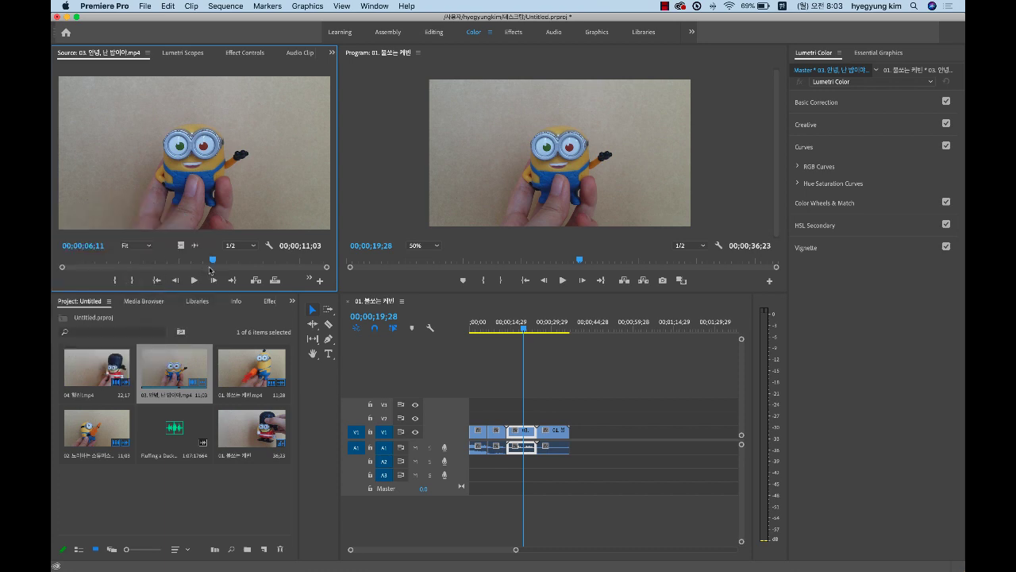
# Review source clip 03 from its start and mark its In point at 00;00;02;27.
pyautogui.moveTo(212, 263); pyautogui.dragTo(58, 263)
pyautogui.press('space')
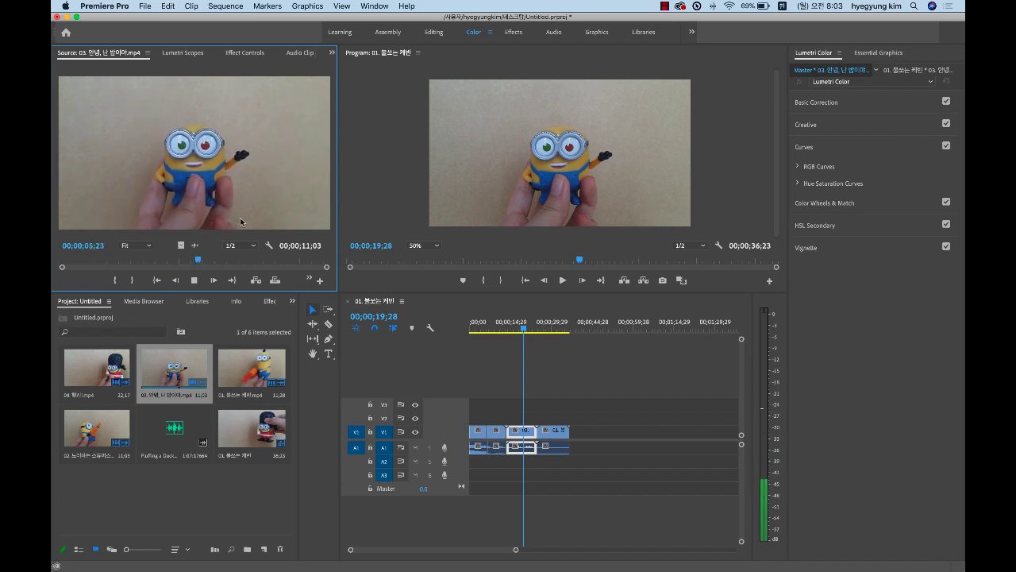
pyautogui.press('space')
pyautogui.moveTo(199, 263); pyautogui.dragTo(132, 266)
pyautogui.click(116, 280)
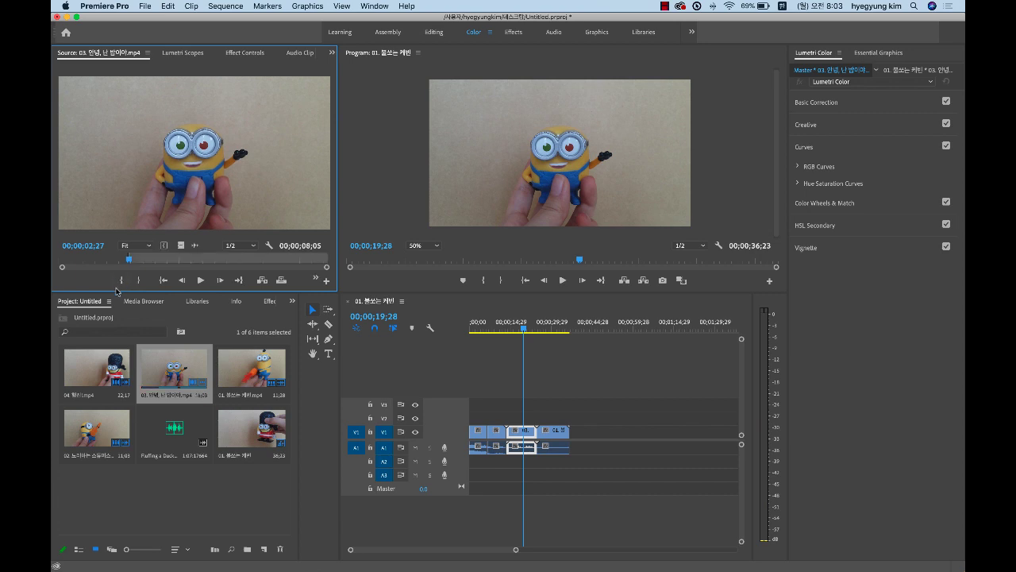
# Play source clip 03 onward and mark its Out point at 00;00;05;15.
pyautogui.press('space')
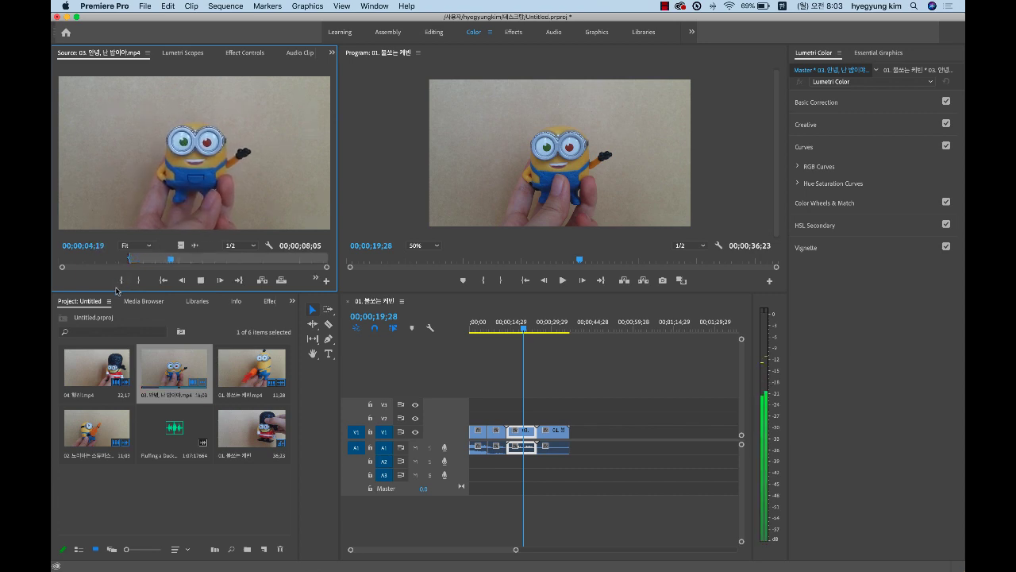
pyautogui.press('space')
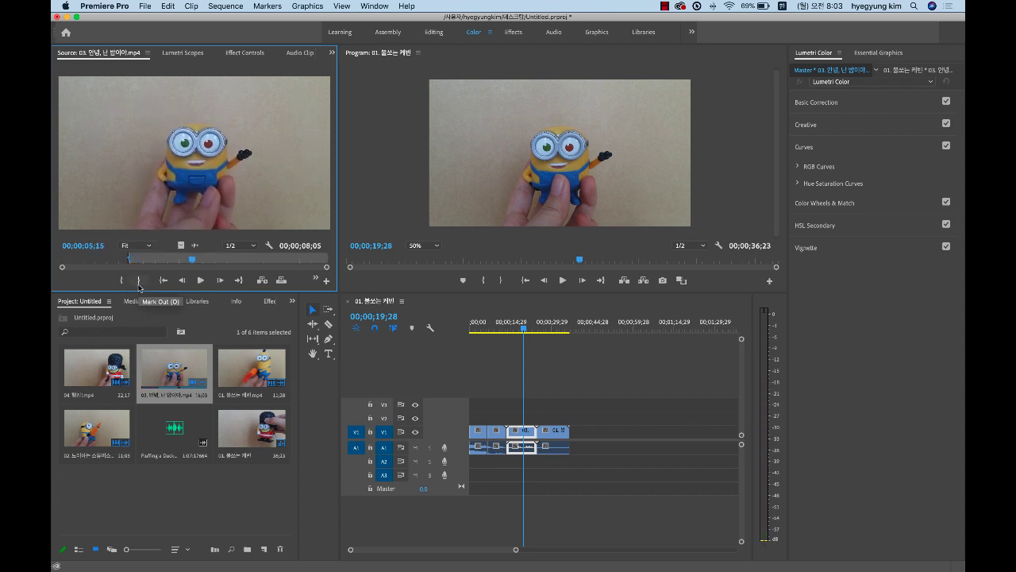
pyautogui.click(139, 283)
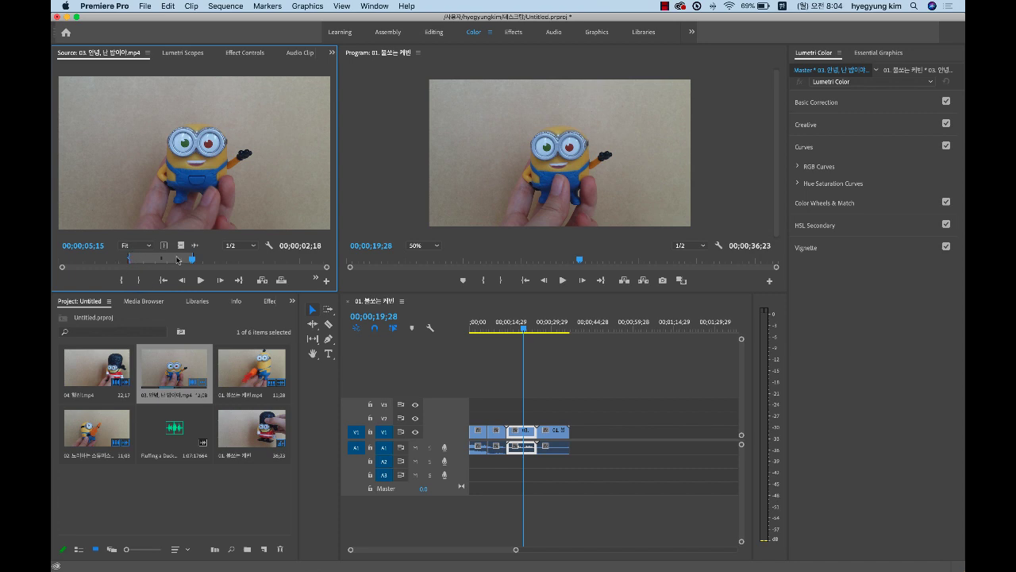
# Move source clip 03's Out point to 00;00;07;19 and overwrite the marked portion into the sequence at 00;00;19;28.
pyautogui.moveTo(192, 260); pyautogui.dragTo(232, 261)
pyautogui.press('space')
pyautogui.press('space')
pyautogui.click(139, 281)
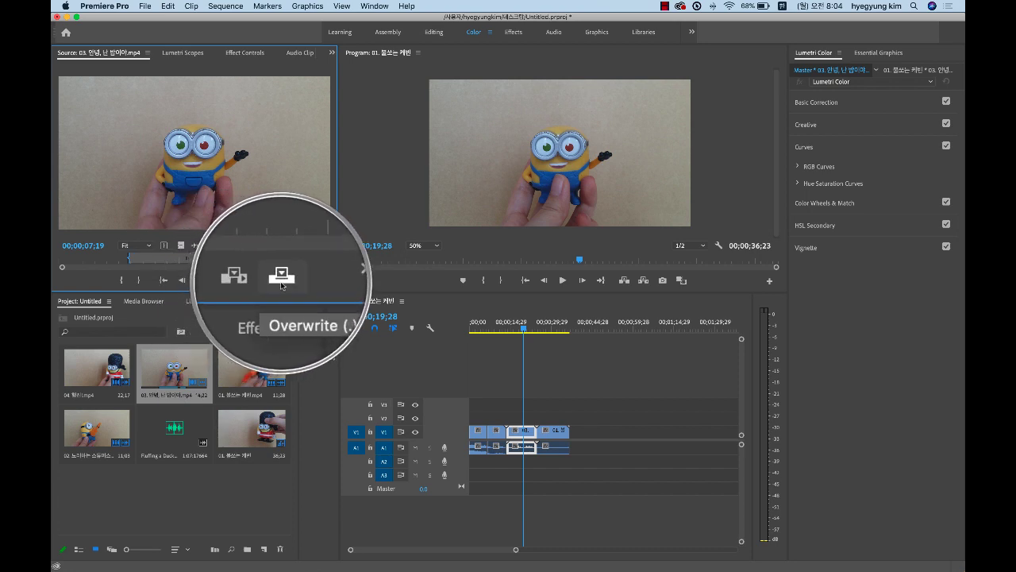
pyautogui.click(281, 279)
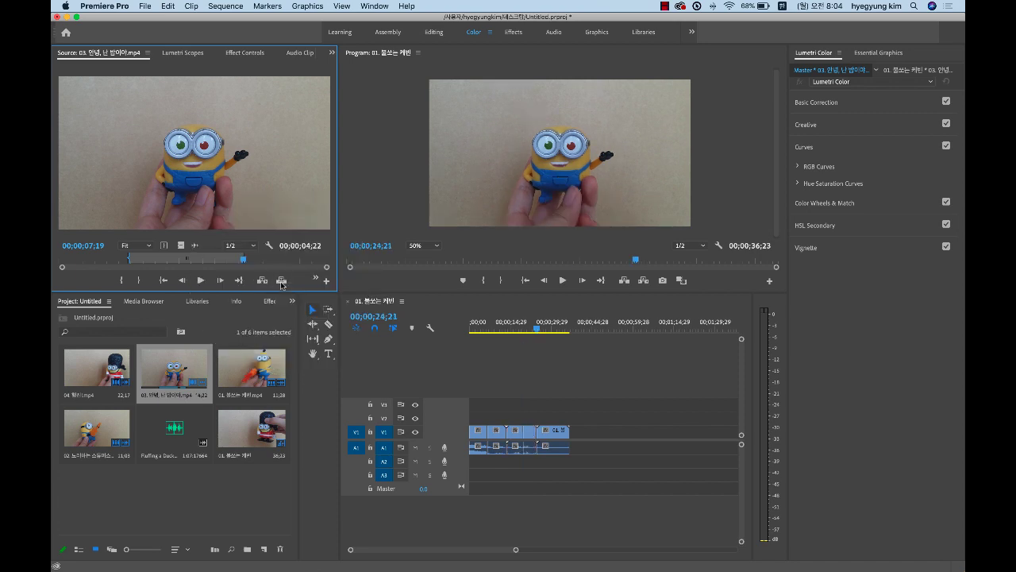
# Delete the piece of clip 03 starting at 00;00;19;28 in the sequence and ripple delete the gap before clip 01.
pyautogui.moveTo(524, 329); pyautogui.dragTo(514, 330)
pyautogui.press('Delete')
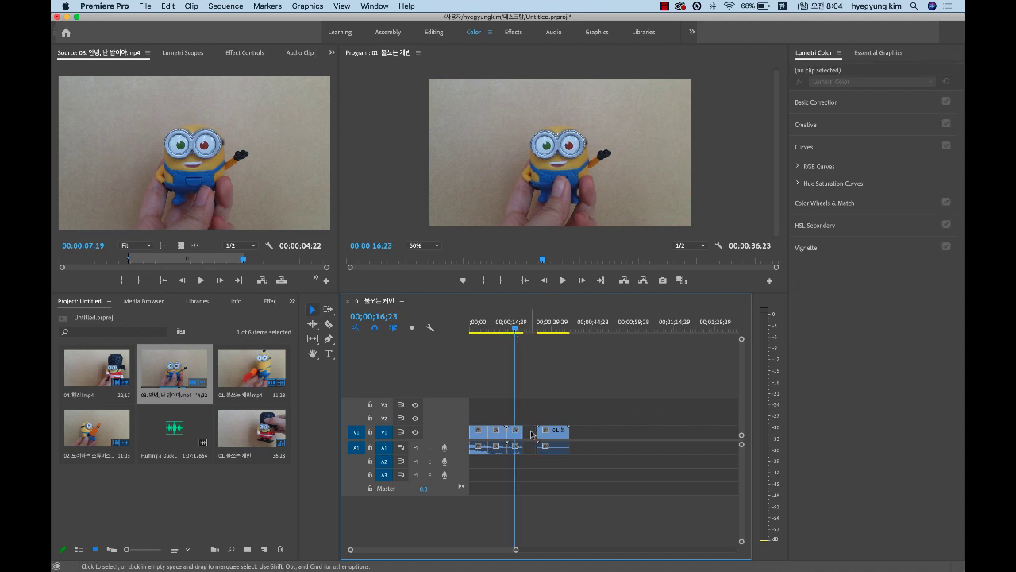
pyautogui.rightClick(531, 434)
pyautogui.click(556, 443)
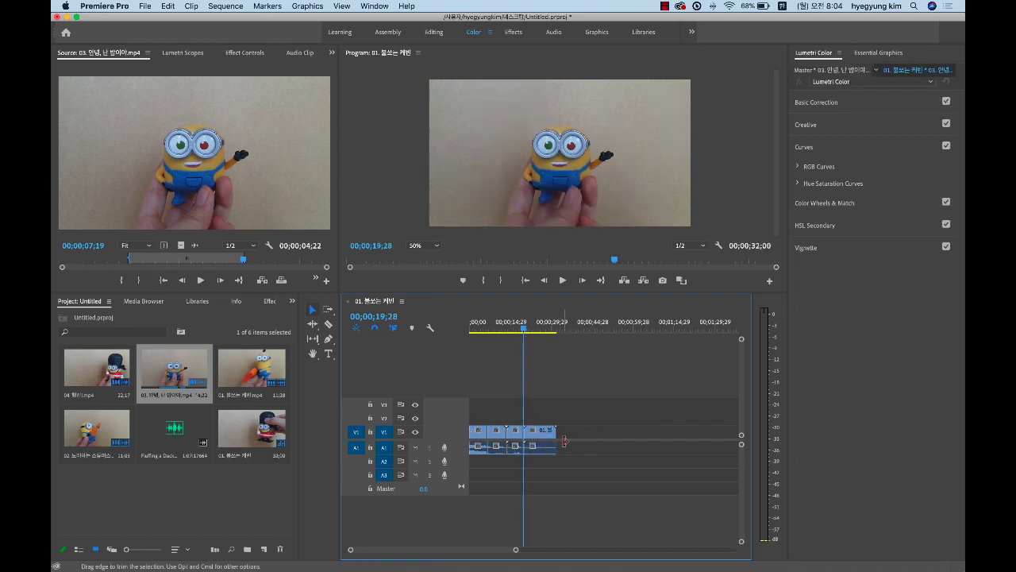
# Play the sequence from its start and scrub through clip 04 to check the edited timeline.
pyautogui.moveTo(526, 331); pyautogui.dragTo(458, 339)
pyautogui.press('space')
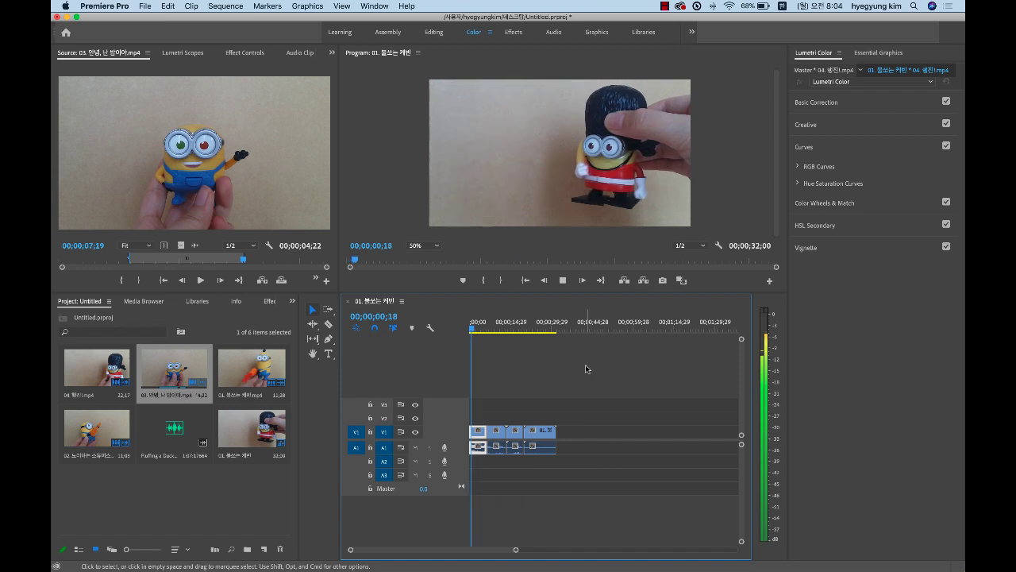
pyautogui.moveTo(500, 330); pyautogui.dragTo(468, 330)
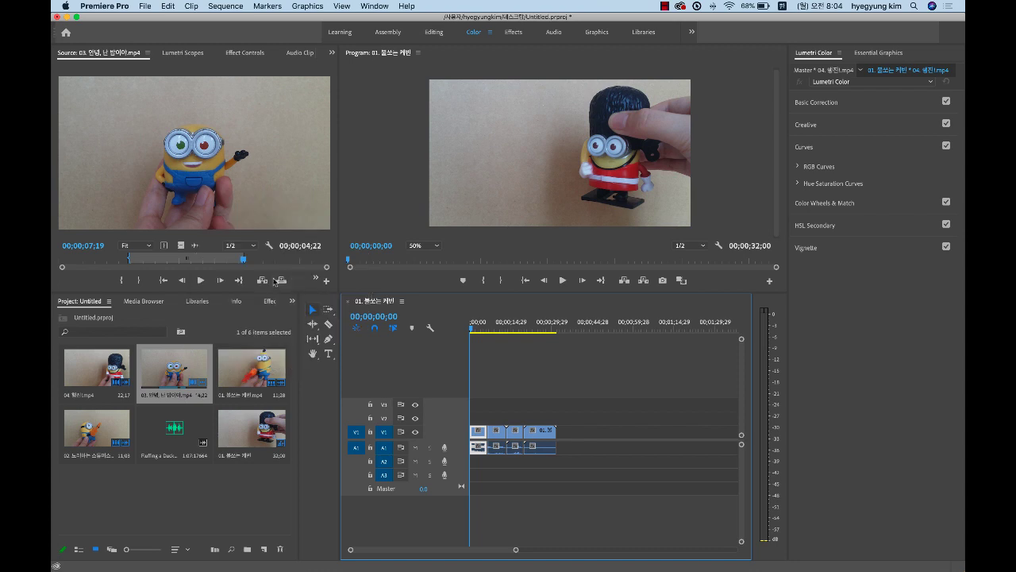
pyautogui.moveTo(471, 328)
pyautogui.mouseDown()
pyautogui.moveTo(508, 332)
pyautogui.moveTo(458, 339)
pyautogui.moveTo(496, 333)
pyautogui.moveTo(470, 340)
pyautogui.moveTo(485, 334)
pyautogui.mouseUp()
# Place the Fluffing a Duck music on audio track A2 at the sequence start and play it back with the clips.
pyautogui.click(201, 498)
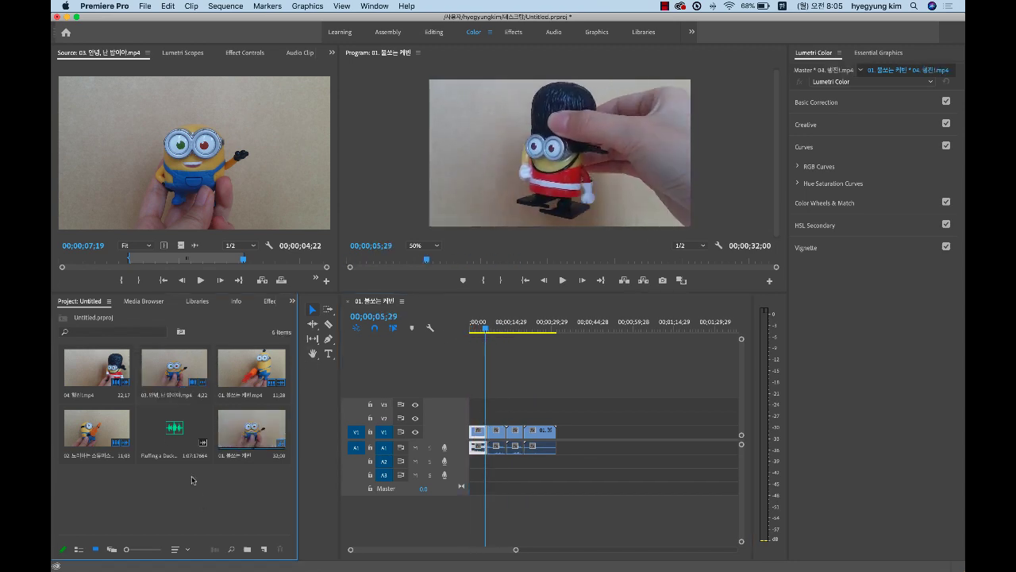
pyautogui.moveTo(173, 433); pyautogui.dragTo(472, 461)
pyautogui.press('space')
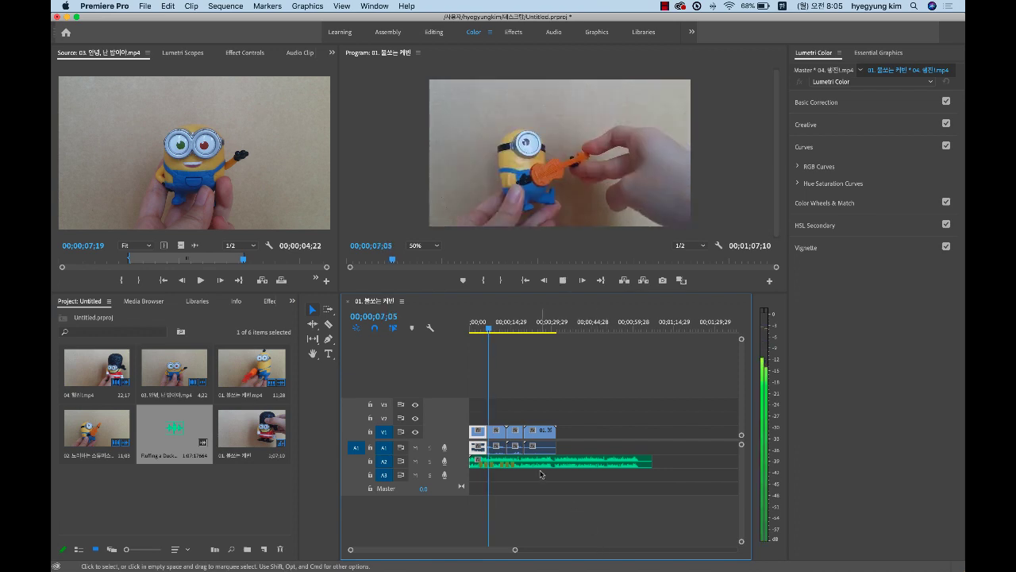
pyautogui.press('space')
pyautogui.moveTo(489, 328); pyautogui.dragTo(456, 333)
pyautogui.press('space')
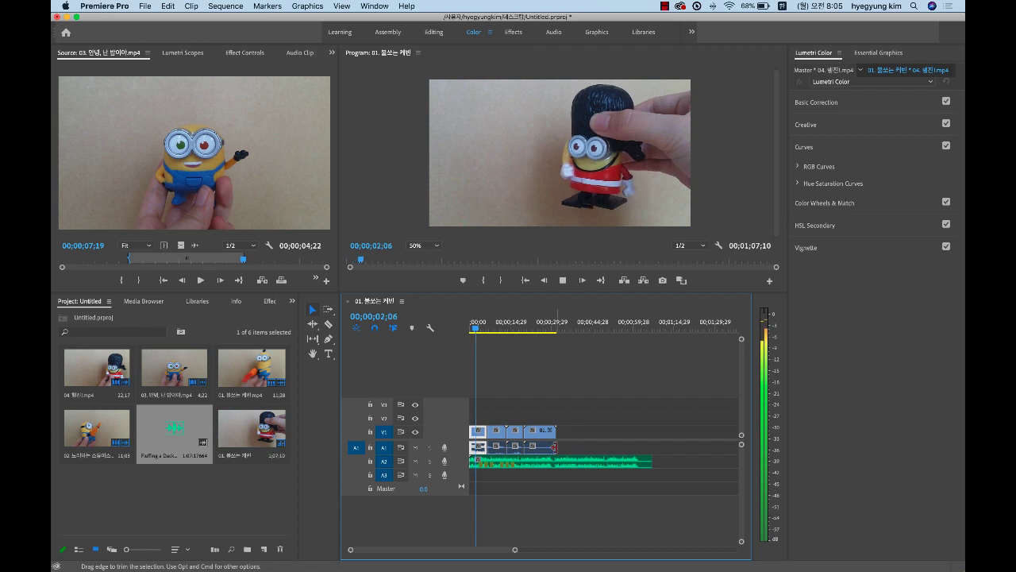
pyautogui.press('space')
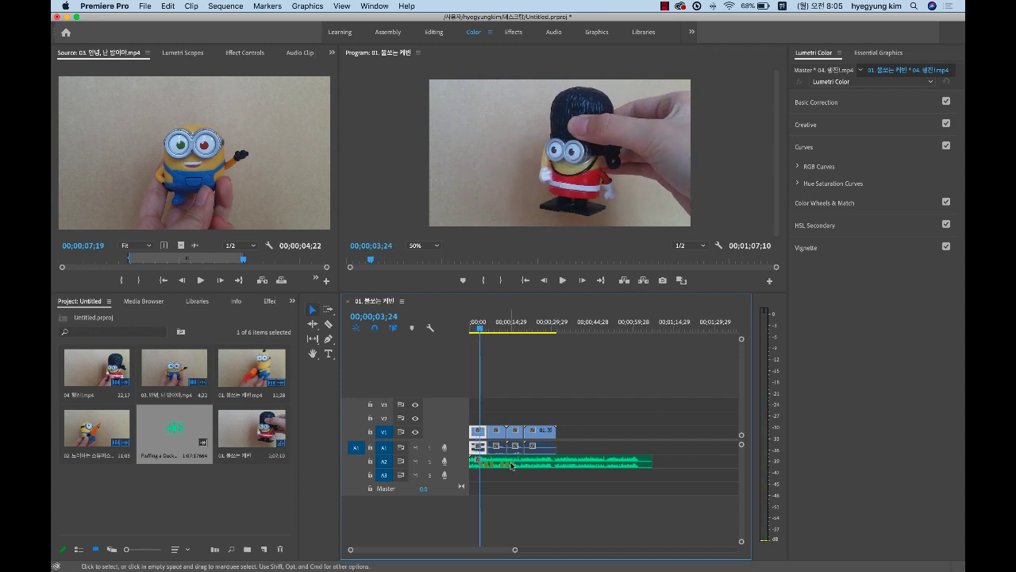
# Open the Fluffing a Duck music from the project in the Source Monitor and clear all its markers.
pyautogui.click(512, 464)
pyautogui.moveTo(481, 331)
pyautogui.mouseDown()
pyautogui.moveTo(529, 331)
pyautogui.moveTo(482, 332)
pyautogui.moveTo(493, 336)
pyautogui.mouseUp()
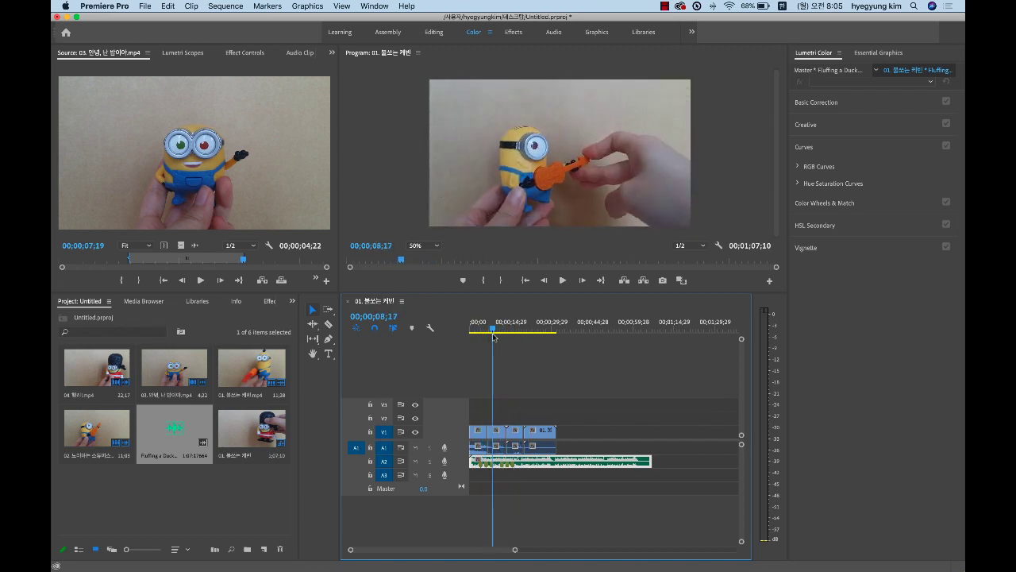
pyautogui.doubleClick(506, 466)
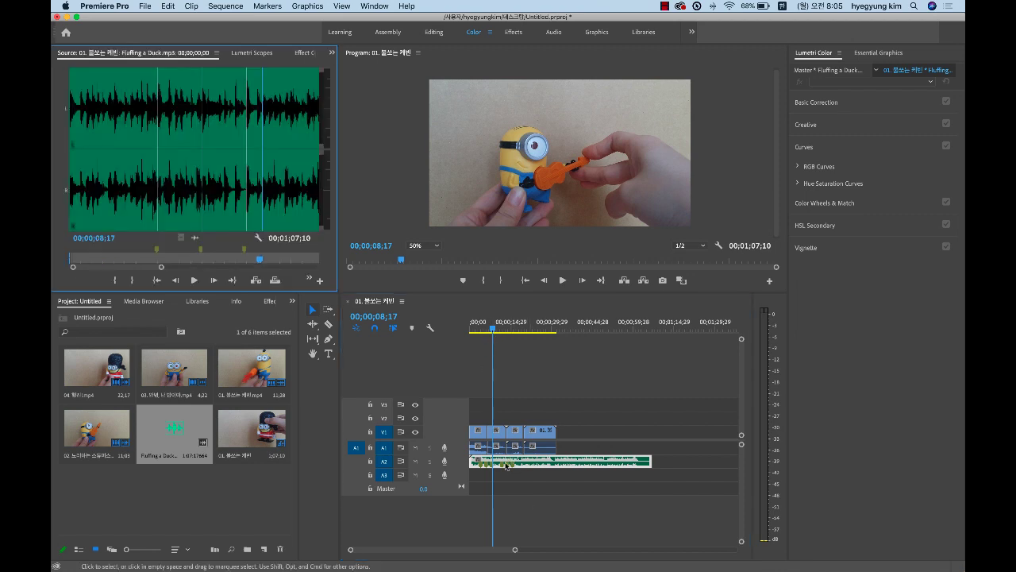
pyautogui.doubleClick(177, 432)
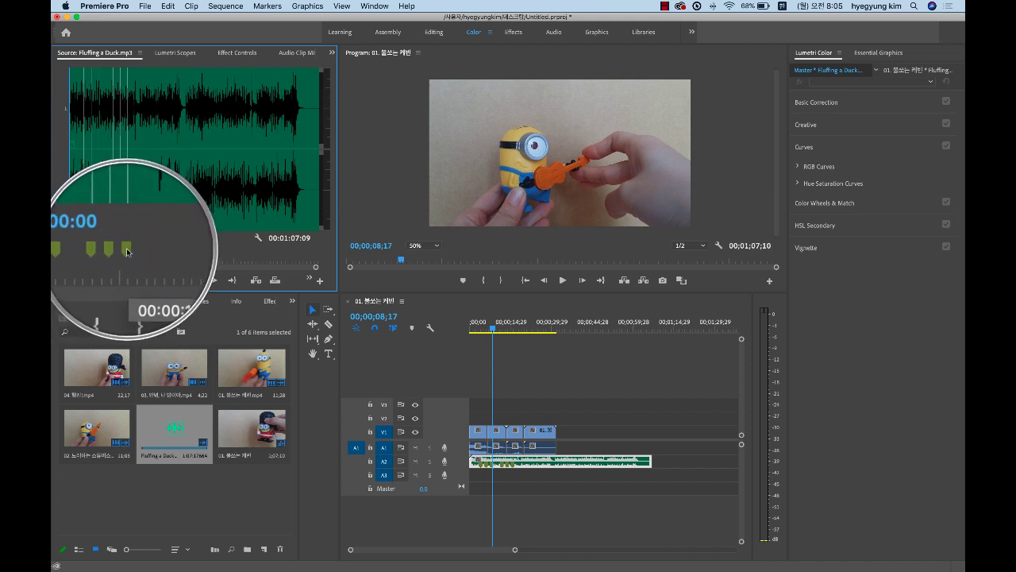
pyautogui.rightClick(127, 253)
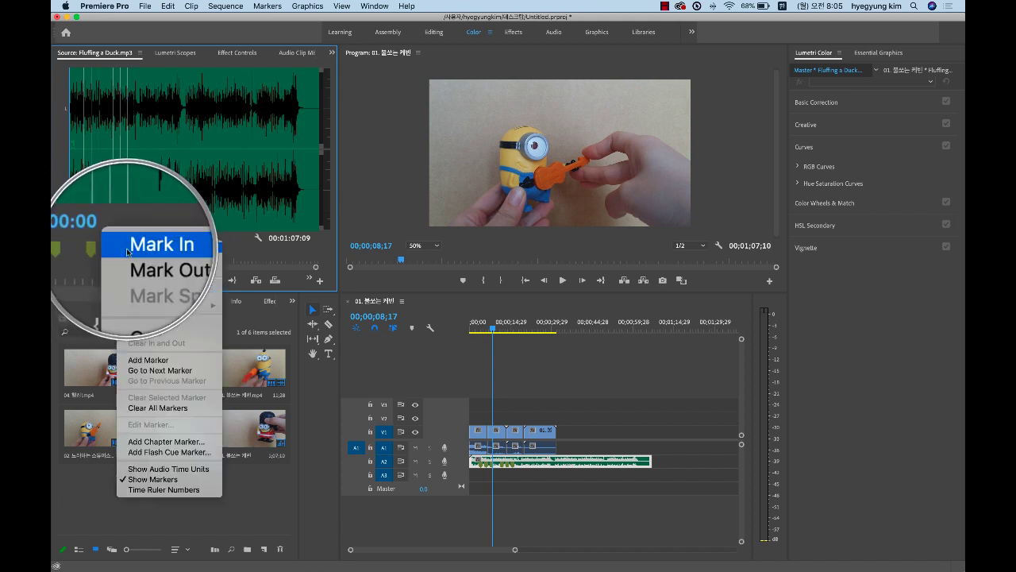
pyautogui.click(177, 409)
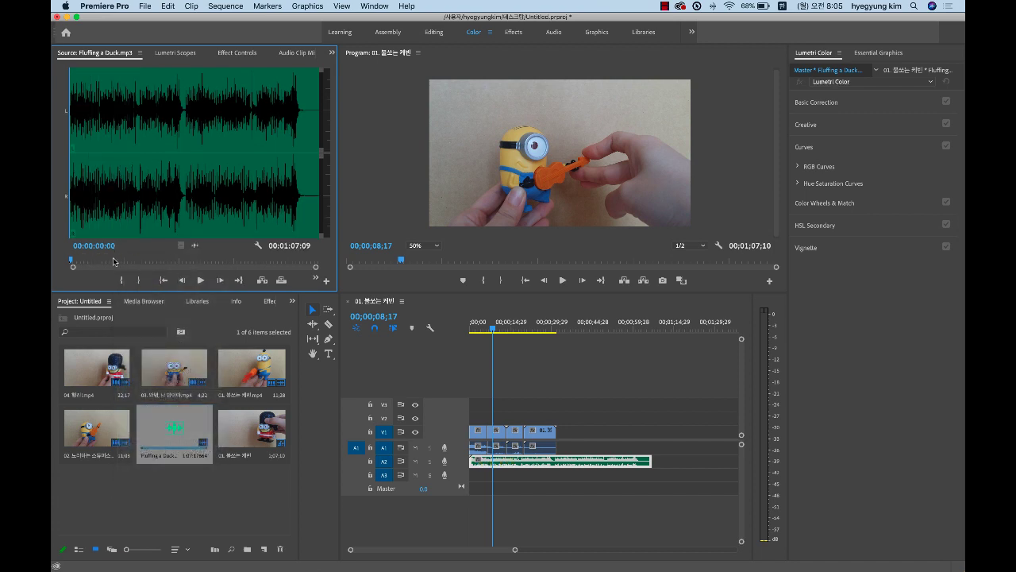
pyautogui.press('space')
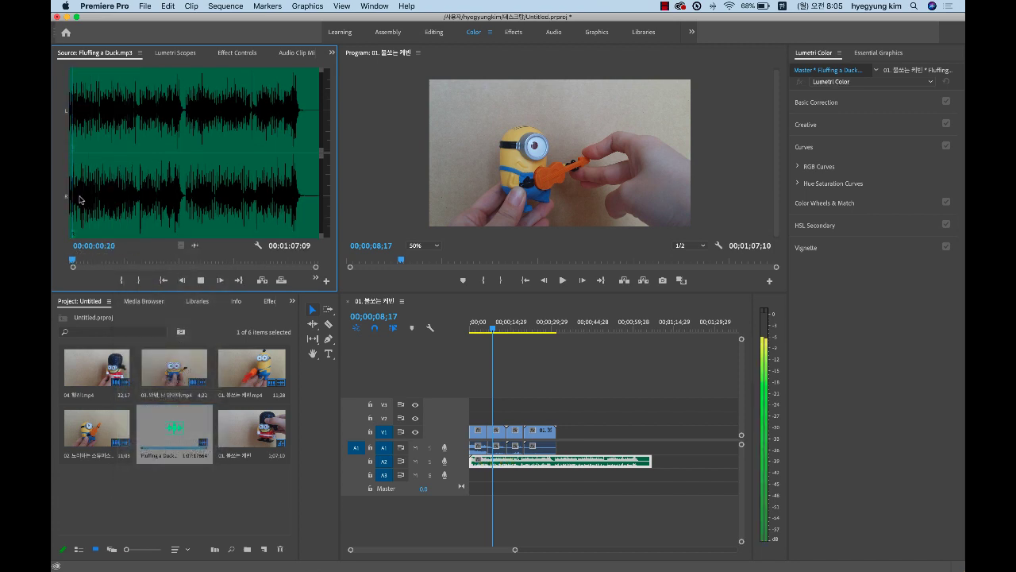
pyautogui.click(120, 280)
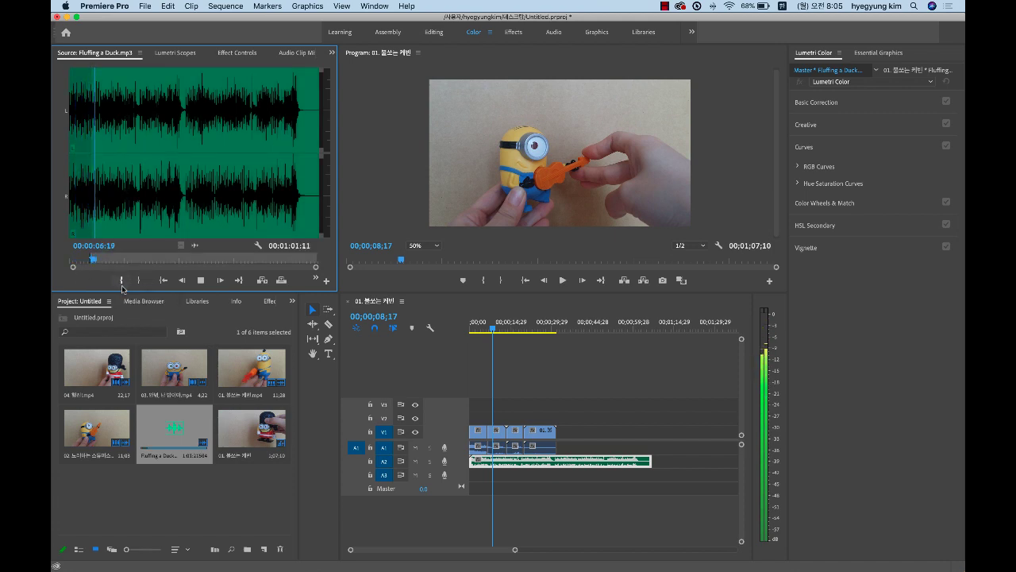
pyautogui.press('space')
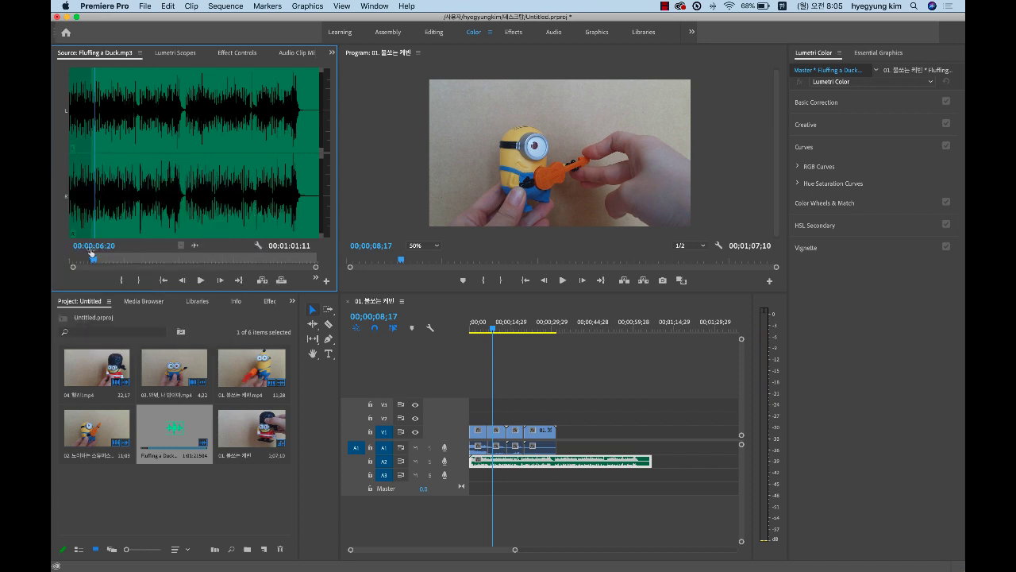
pyautogui.hotkey('alt', 'i')
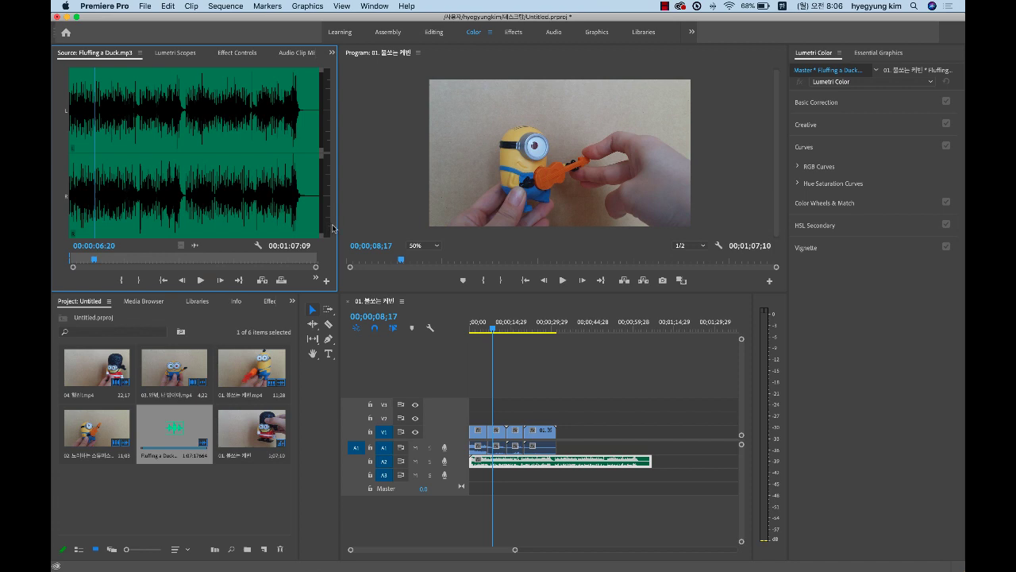
# Play the music from its start in the Source Monitor and add five markers on the beat, about two seconds apart.
pyautogui.moveTo(337, 224); pyautogui.dragTo(363, 227)
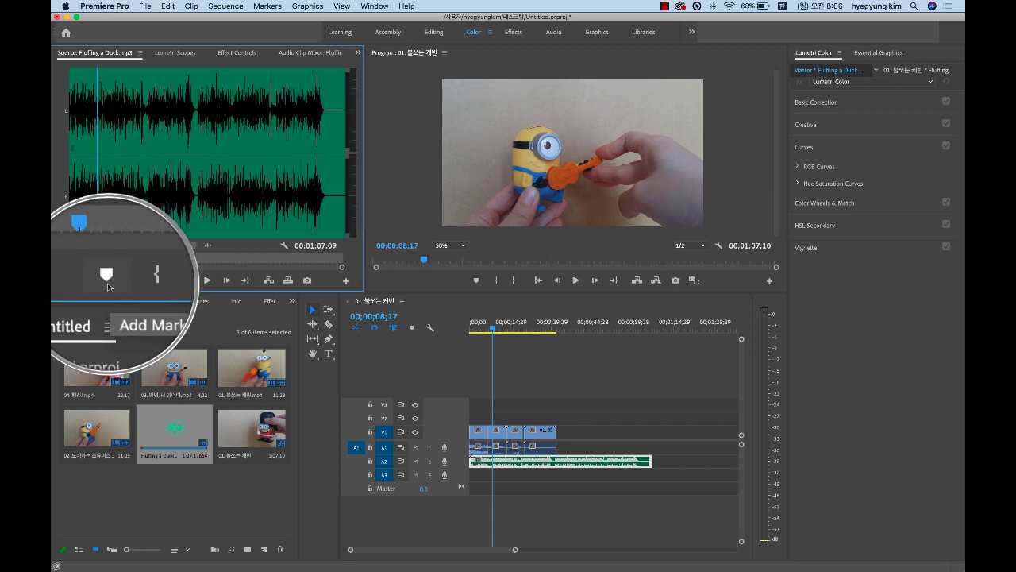
pyautogui.moveTo(101, 259); pyautogui.dragTo(55, 266)
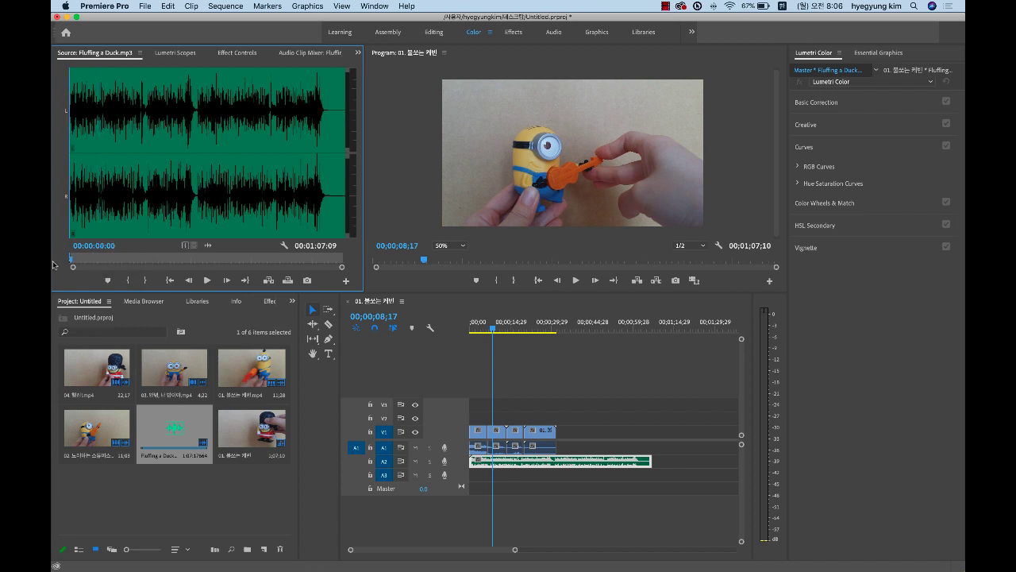
pyautogui.press('space')
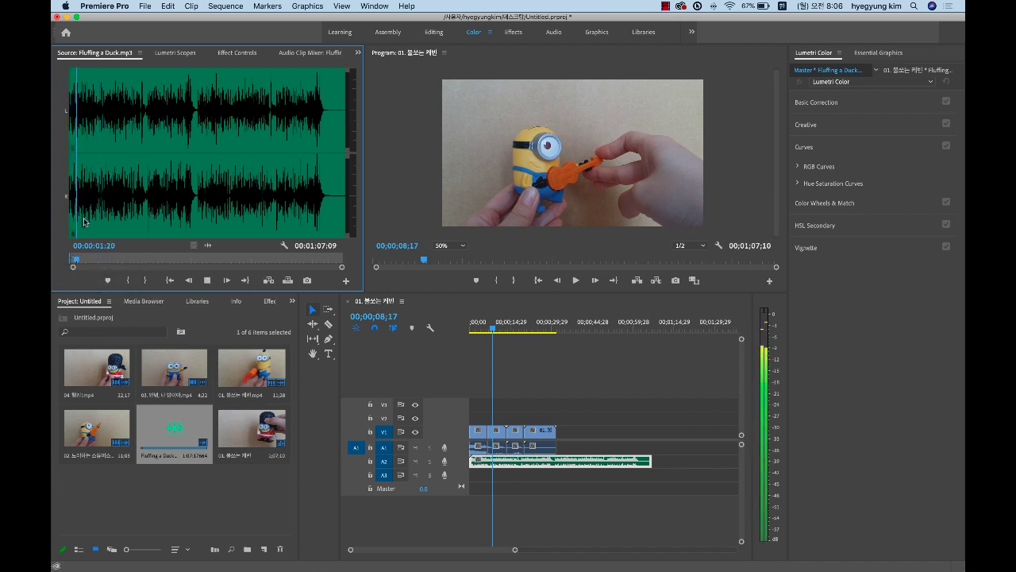
pyautogui.click(109, 282)
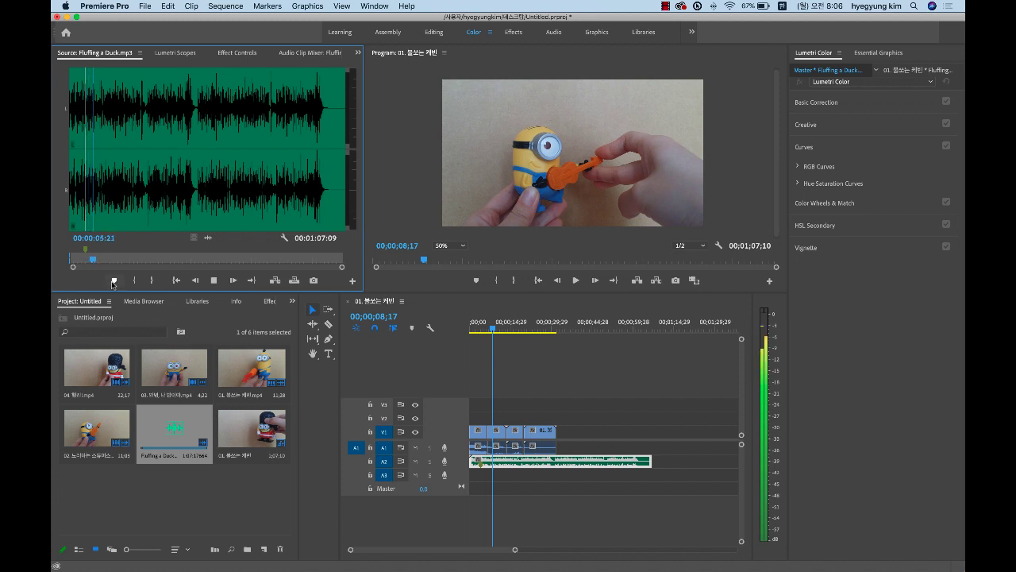
pyautogui.click(115, 282)
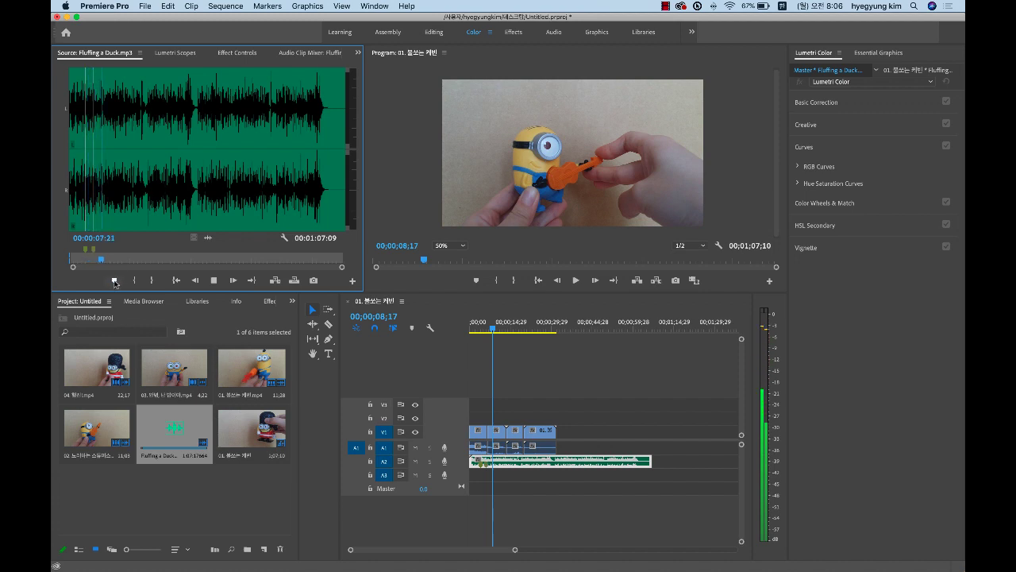
pyautogui.click(115, 282)
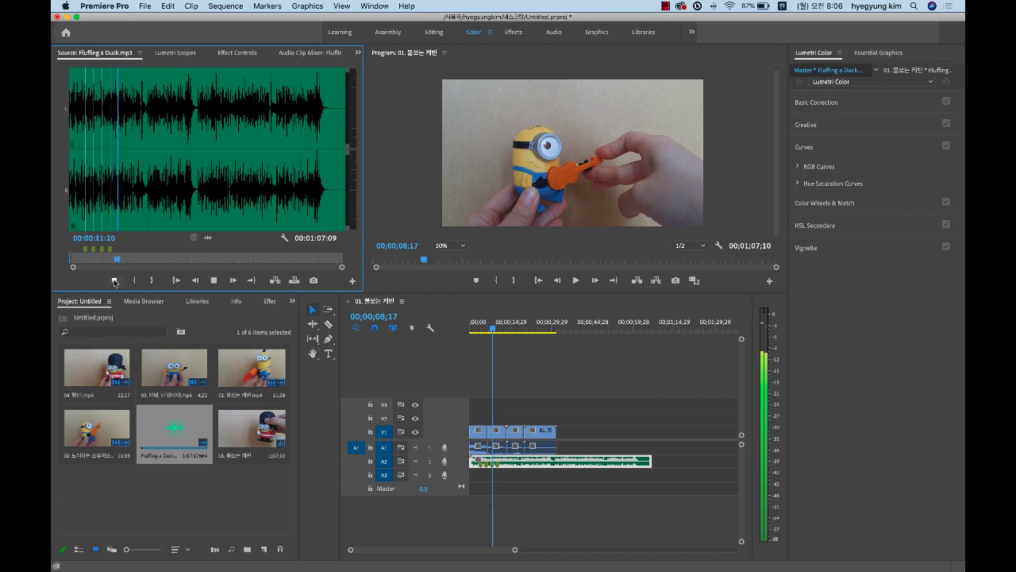
pyautogui.press('space')
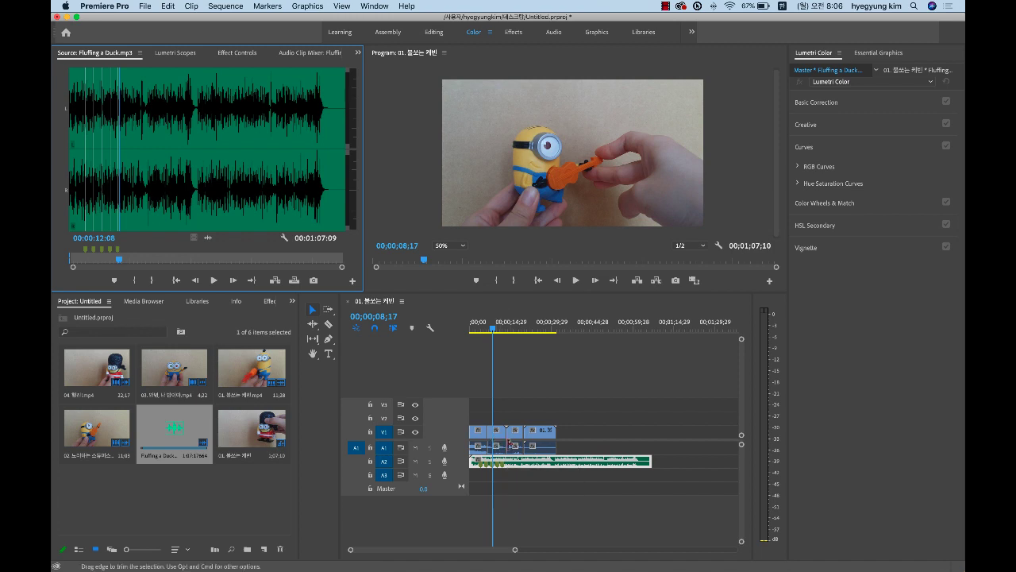
# Ripple-trim the end of clip 04 to the first music marker, for a duration of about 00;00;03;27.
pyautogui.press('=')
pyautogui.click(535, 419)
pyautogui.press('=')
pyautogui.press('=')
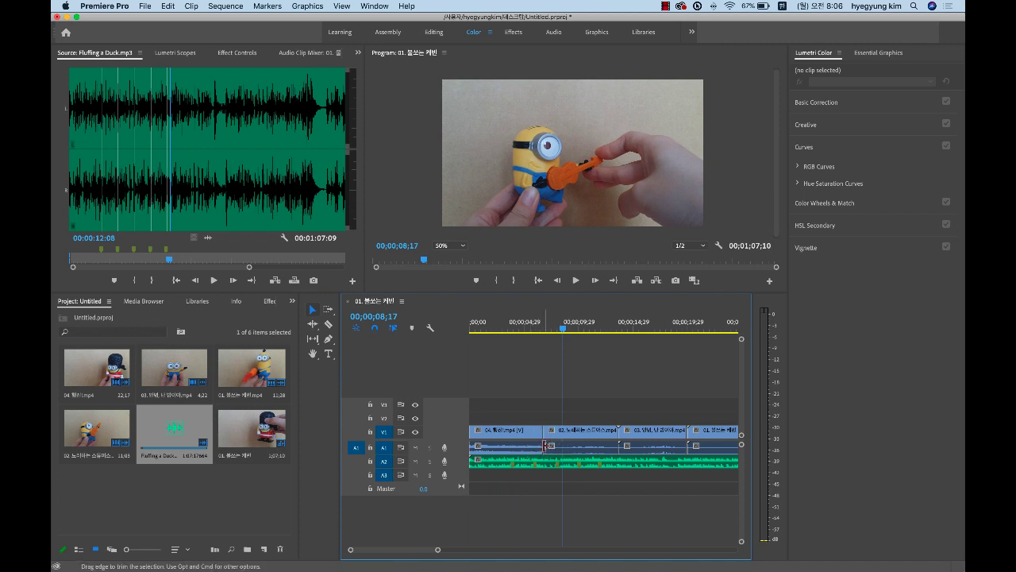
pyautogui.press('=')
pyautogui.press('=')
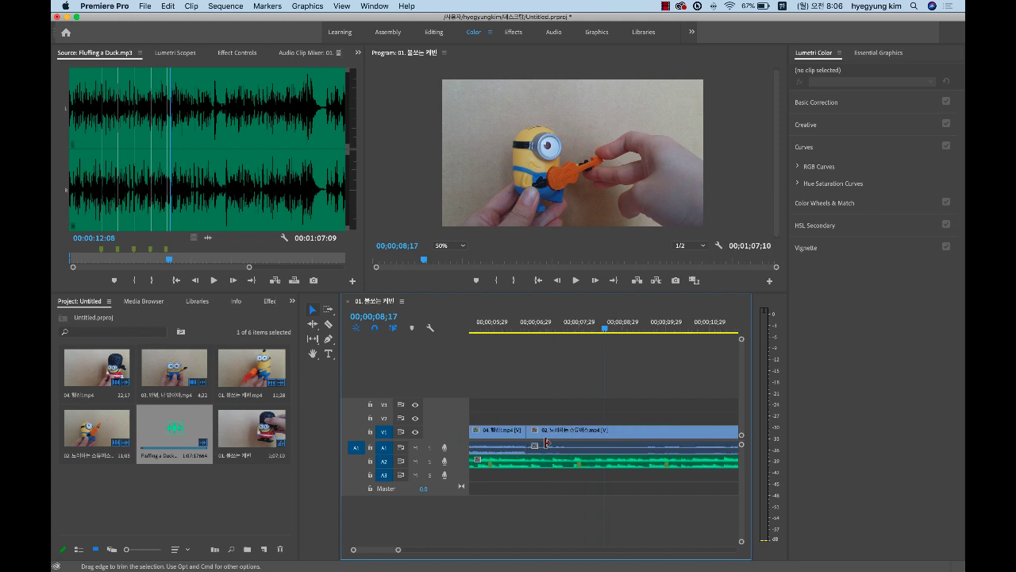
pyautogui.press('-')
pyautogui.press('-')
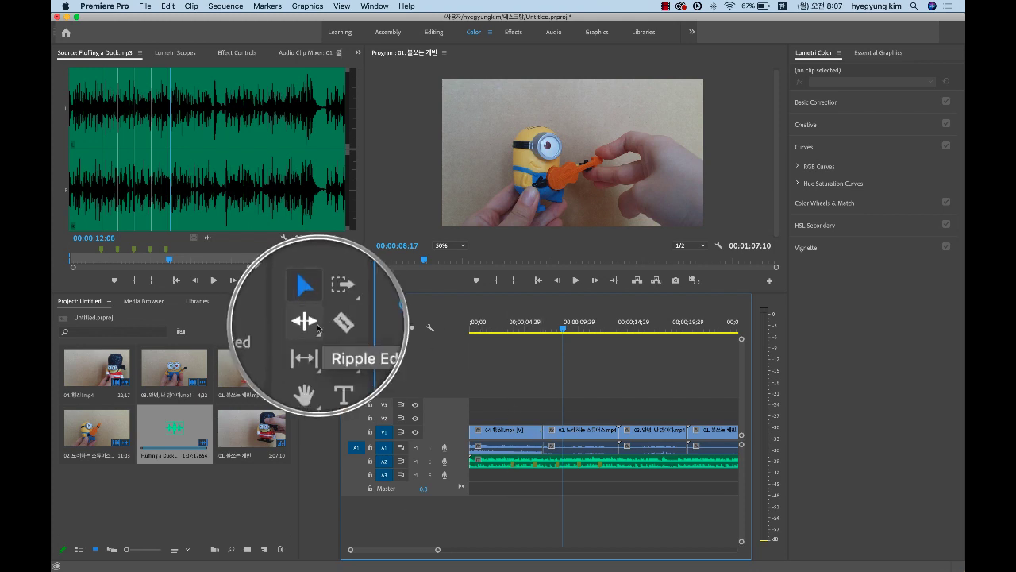
pyautogui.click(307, 320)
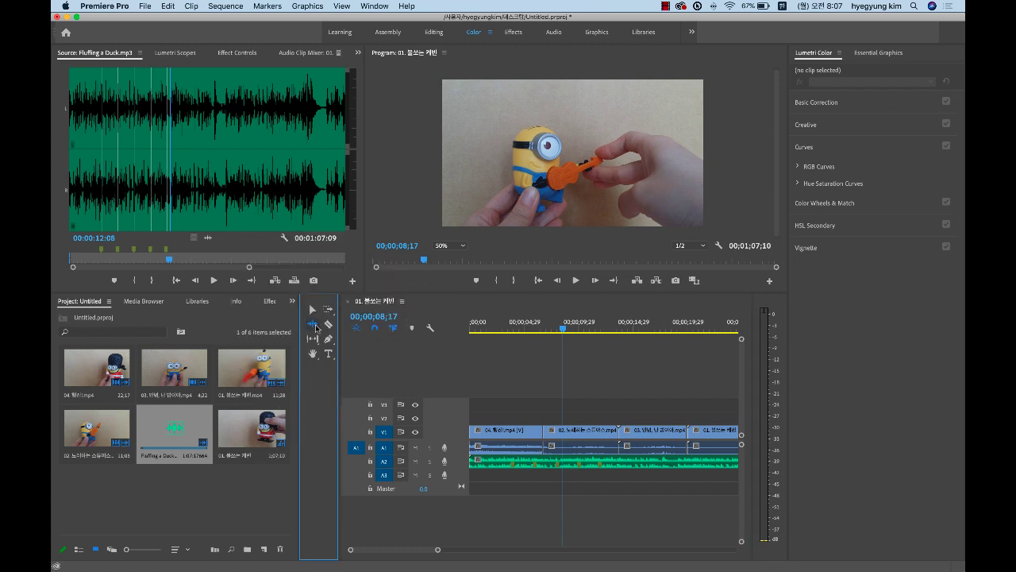
pyautogui.click(316, 326)
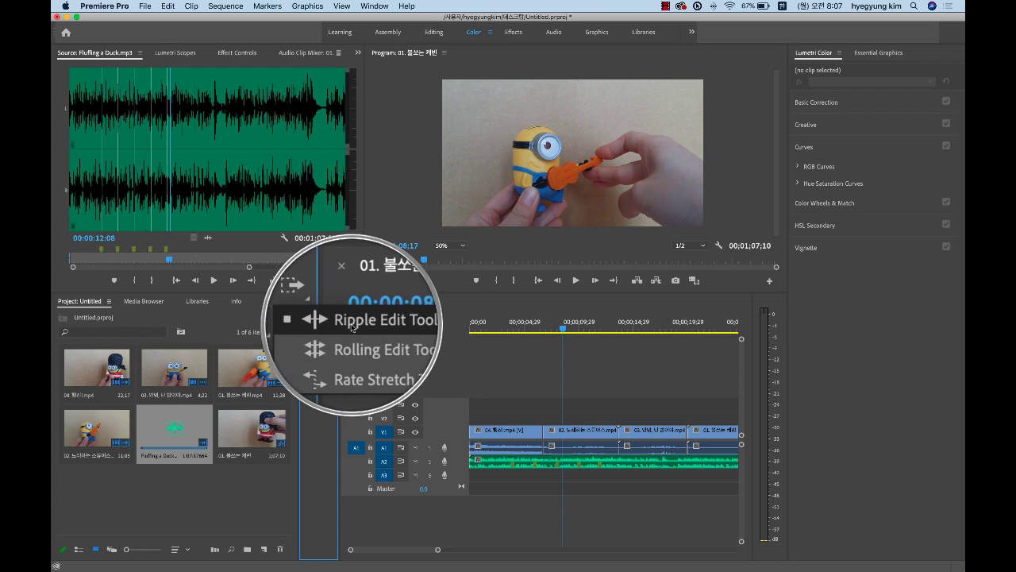
pyautogui.click(351, 328)
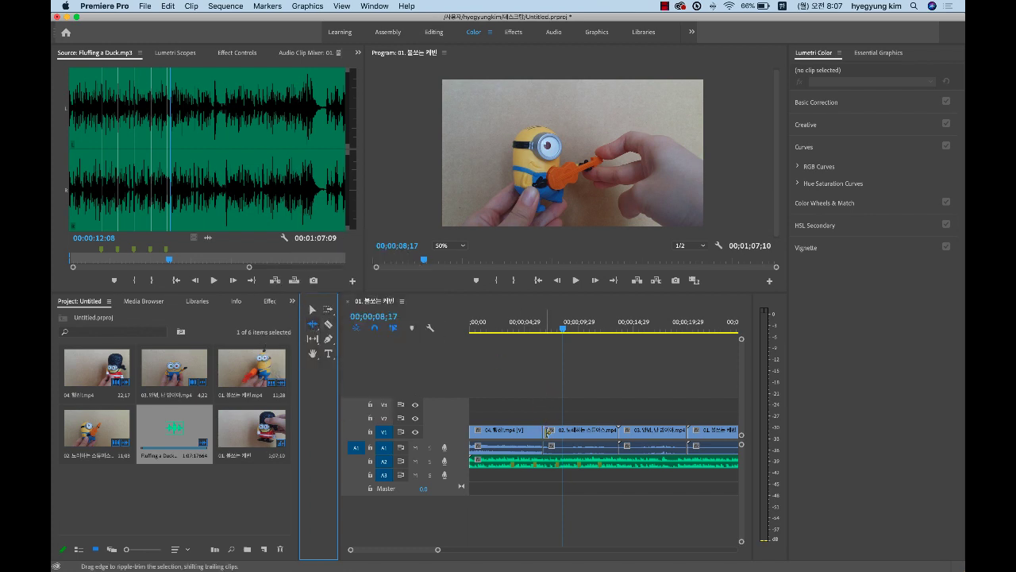
pyautogui.click(541, 432)
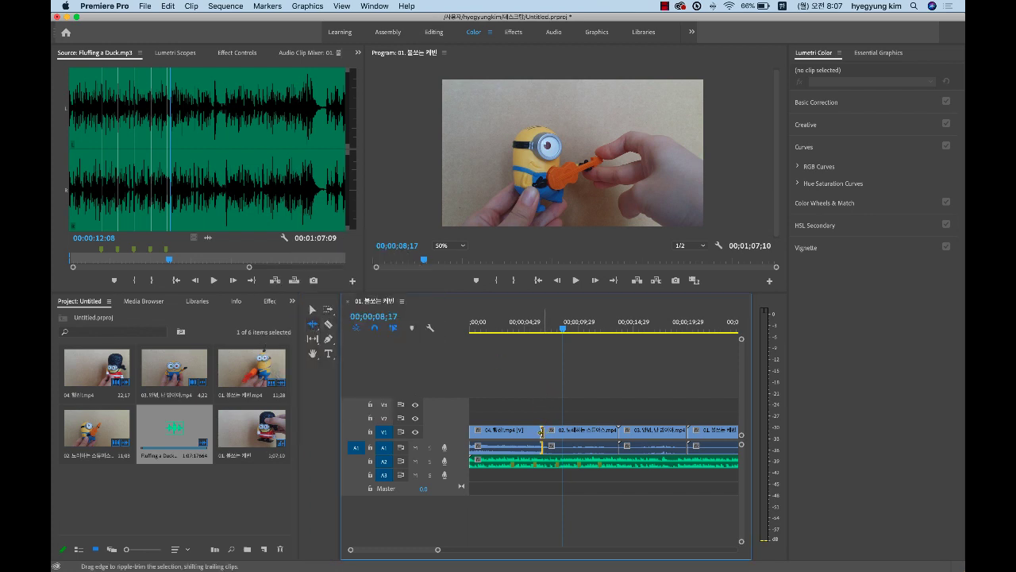
pyautogui.moveTo(538, 432); pyautogui.dragTo(510, 432)
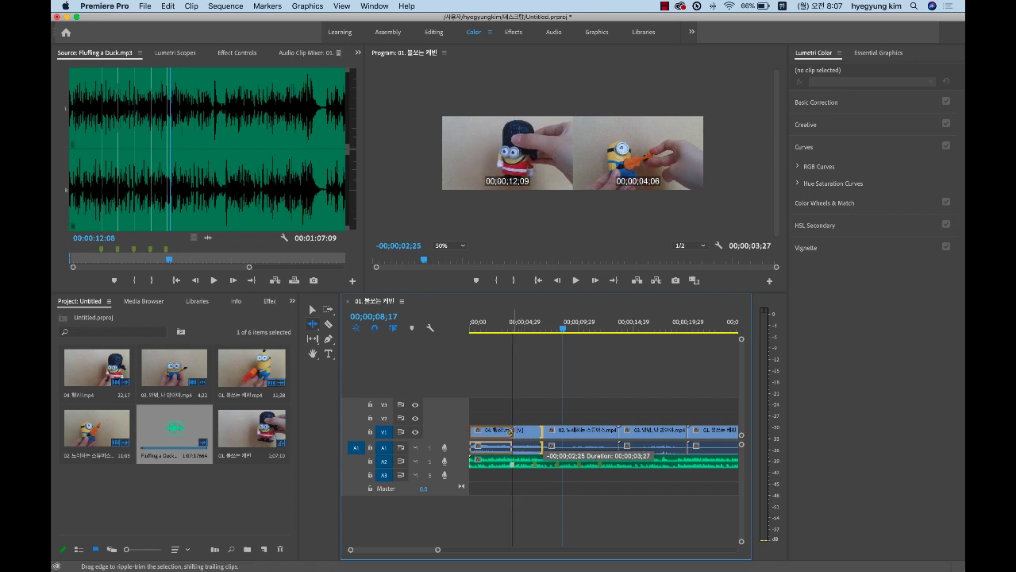
pyautogui.moveTo(510, 432); pyautogui.dragTo(512, 432)
# Ripple-trim the ends of clips 02 and 03 to the second and third music markers.
pyautogui.moveTo(586, 432); pyautogui.dragTo(538, 431)
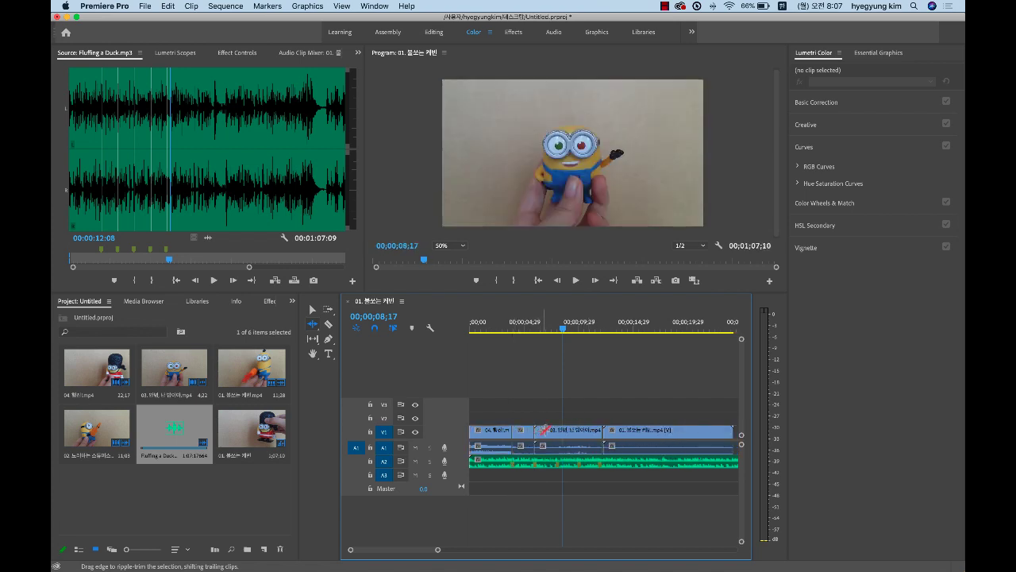
pyautogui.click(605, 432)
pyautogui.moveTo(602, 432); pyautogui.dragTo(557, 443)
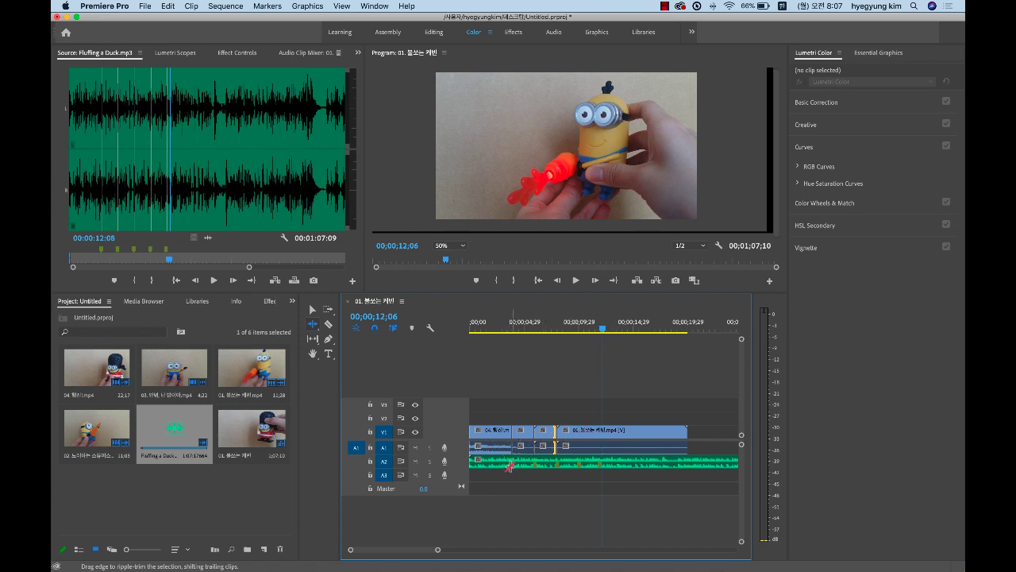
# Play the sequence from its opening and scrub through it to check the cuts against the music markers.
pyautogui.moveTo(608, 337); pyautogui.dragTo(482, 330)
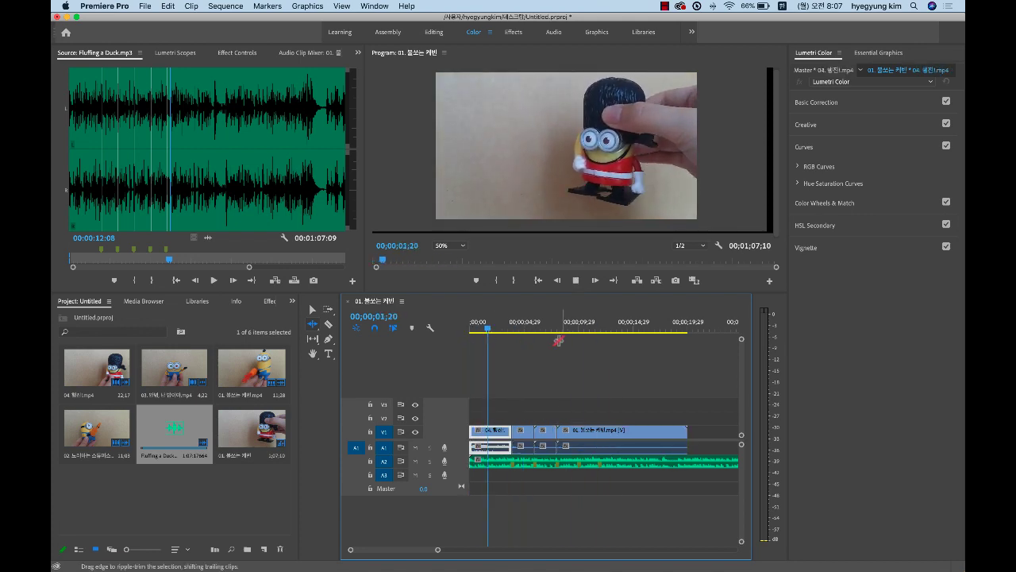
pyautogui.press('space')
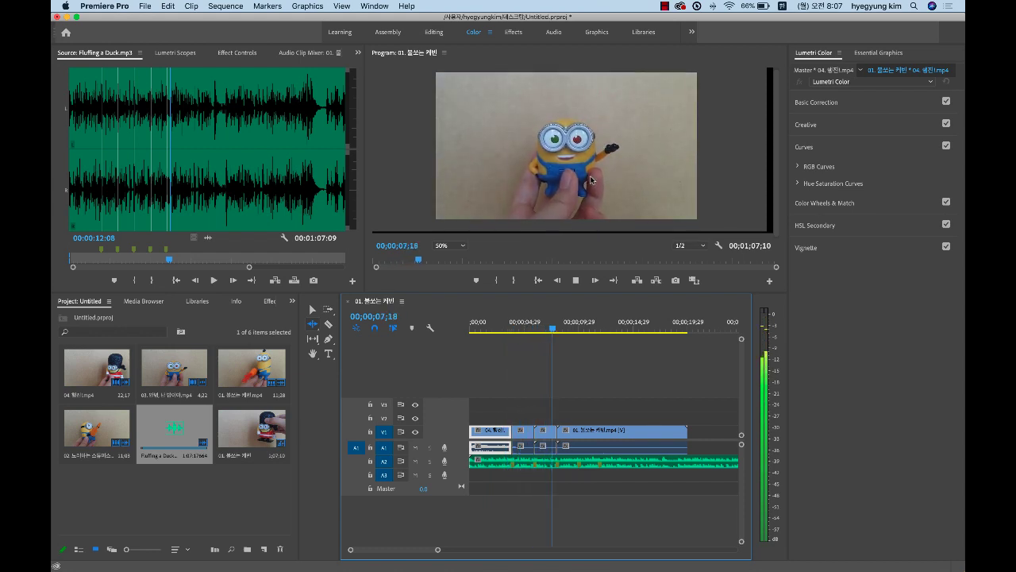
pyautogui.press('space')
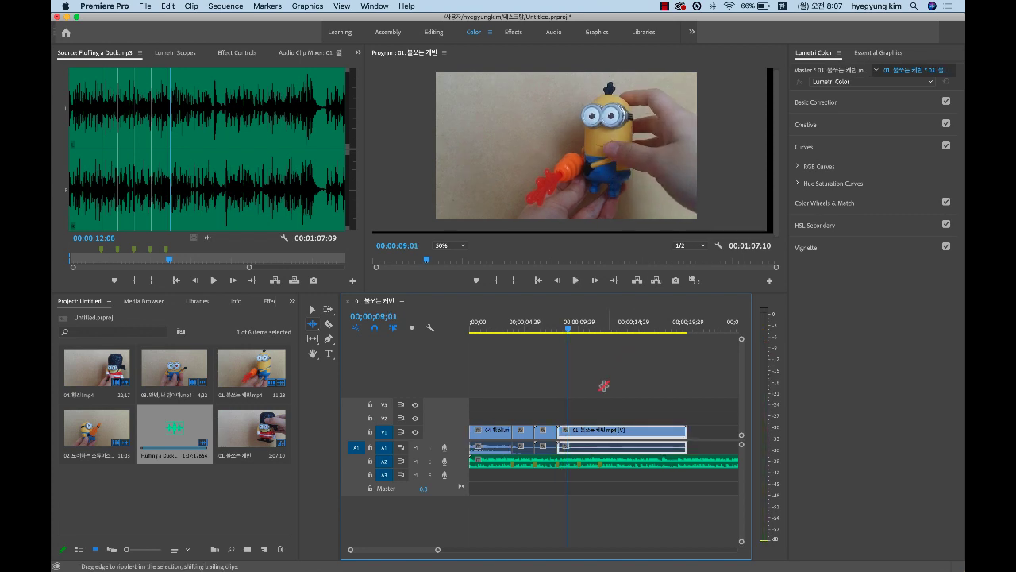
pyautogui.press('Home')
pyautogui.moveTo(457, 352); pyautogui.dragTo(577, 352)
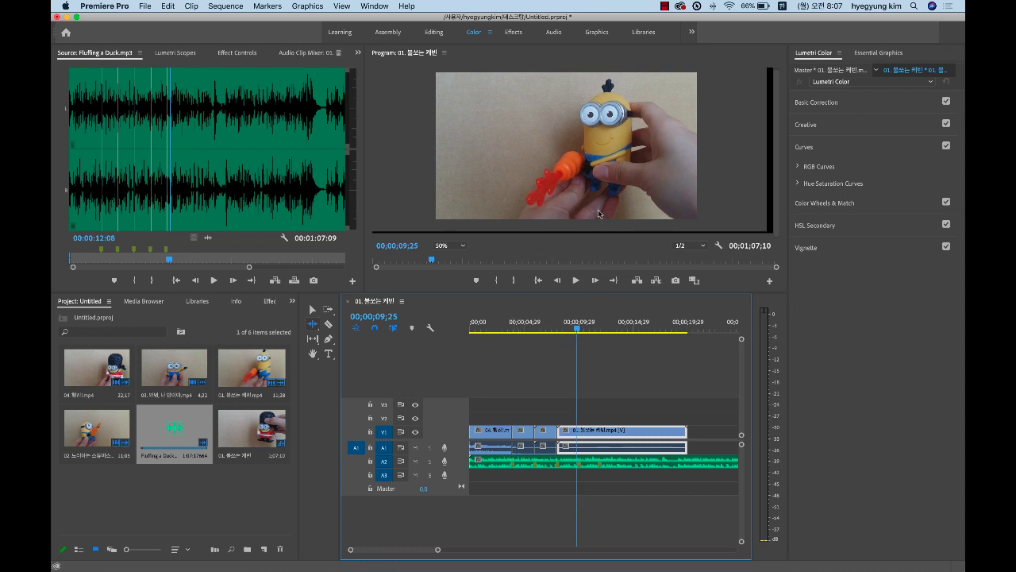
# Set the Program Monitor's zoom level to 75%.
pyautogui.click(636, 168)
pyautogui.scroll(12, 641, 167)
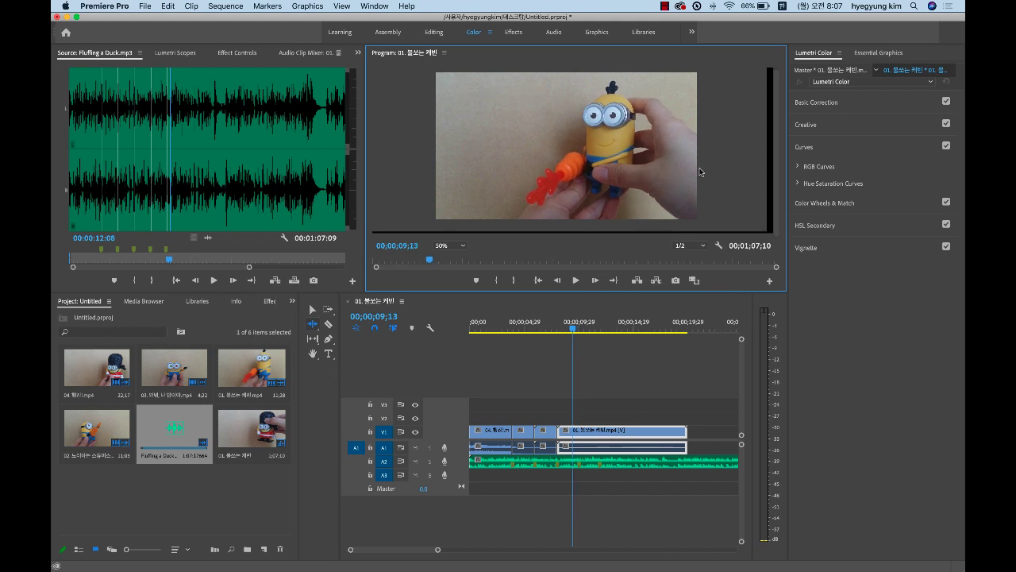
pyautogui.click(466, 247)
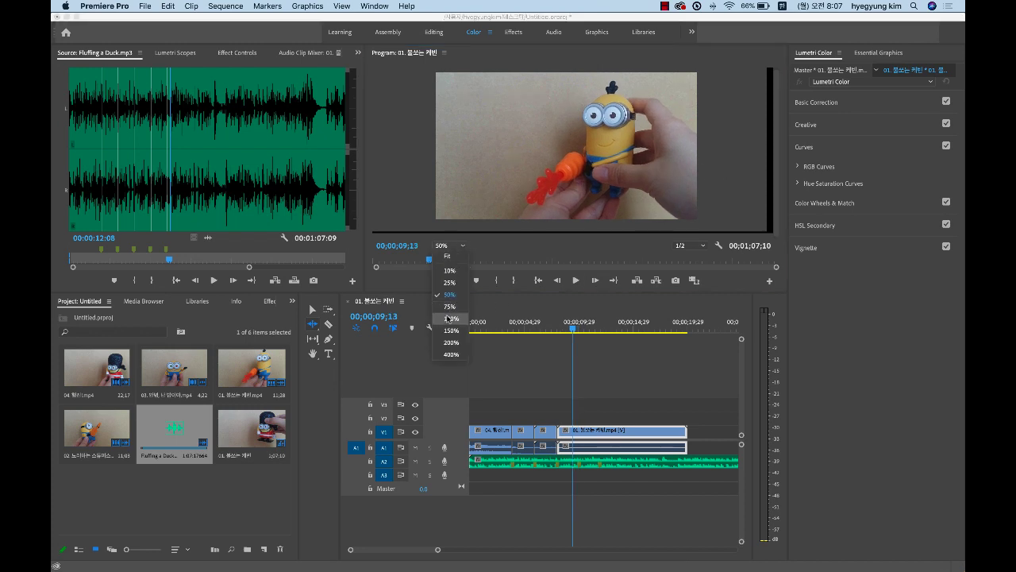
pyautogui.click(449, 312)
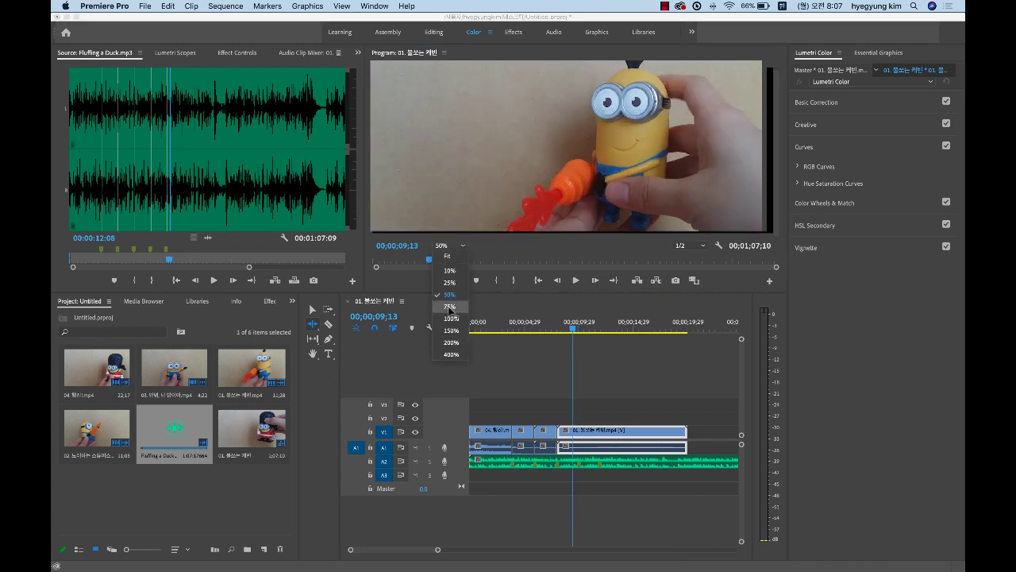
# Play the sequence across the cut from clip 04 to clip 02 to check its timing with the music.
pyautogui.click(568, 331)
pyautogui.moveTo(569, 331); pyautogui.dragTo(505, 332)
pyautogui.press('space')
pyautogui.press('space')
pyautogui.press('space')
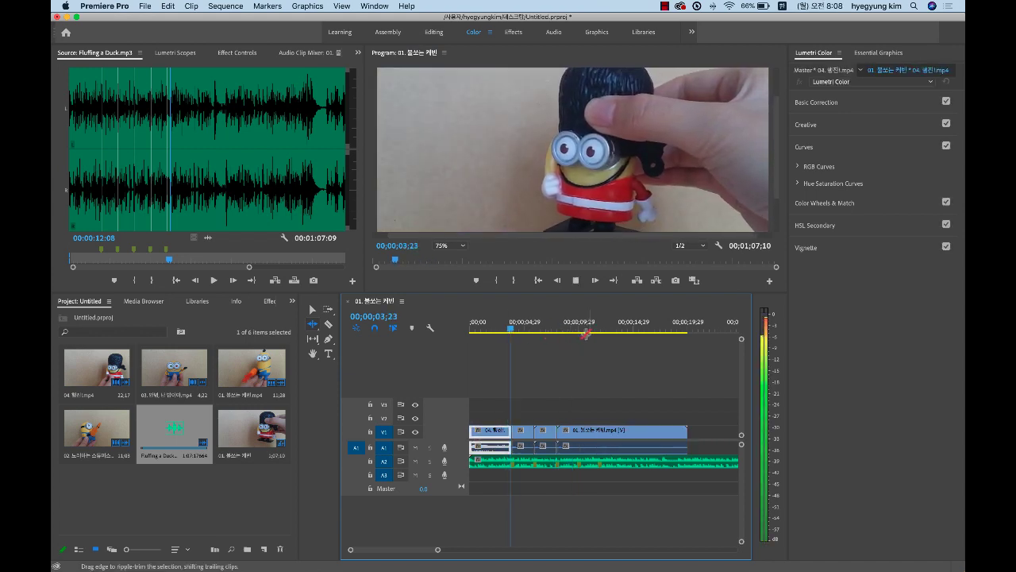
pyautogui.press('space')
pyautogui.click(523, 447)
# Switch to the Selection tool and play the opening of clip 04 to listen to its own sound against the music.
pyautogui.click(312, 310)
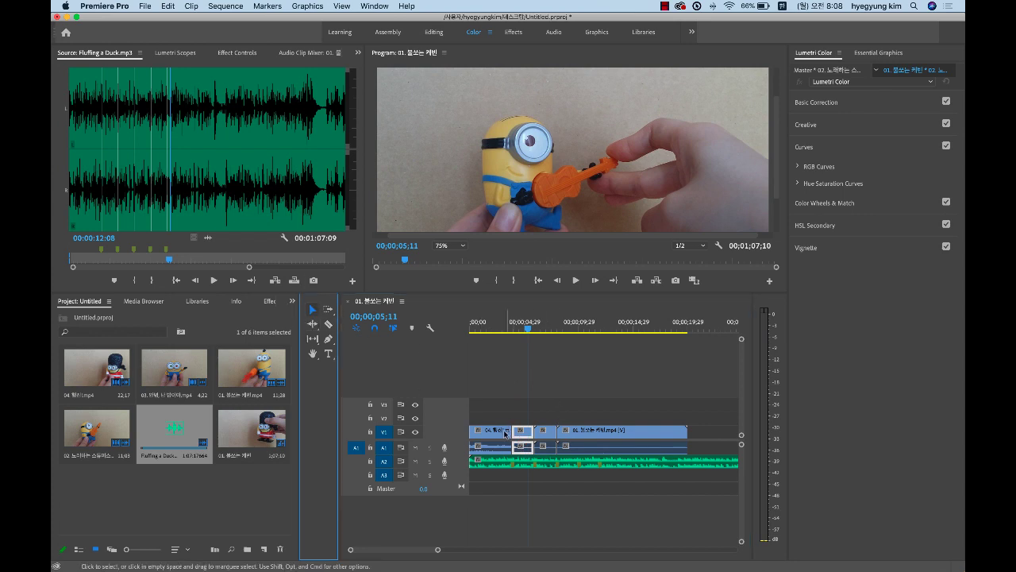
pyautogui.click(496, 439)
pyautogui.press('Home')
pyautogui.press('space')
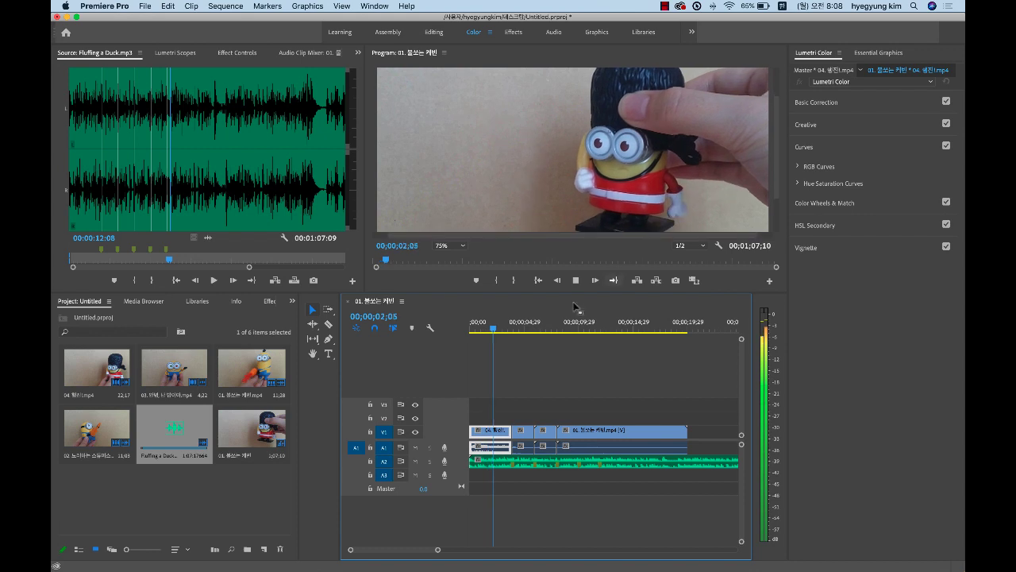
pyautogui.press('space')
pyautogui.click(505, 467)
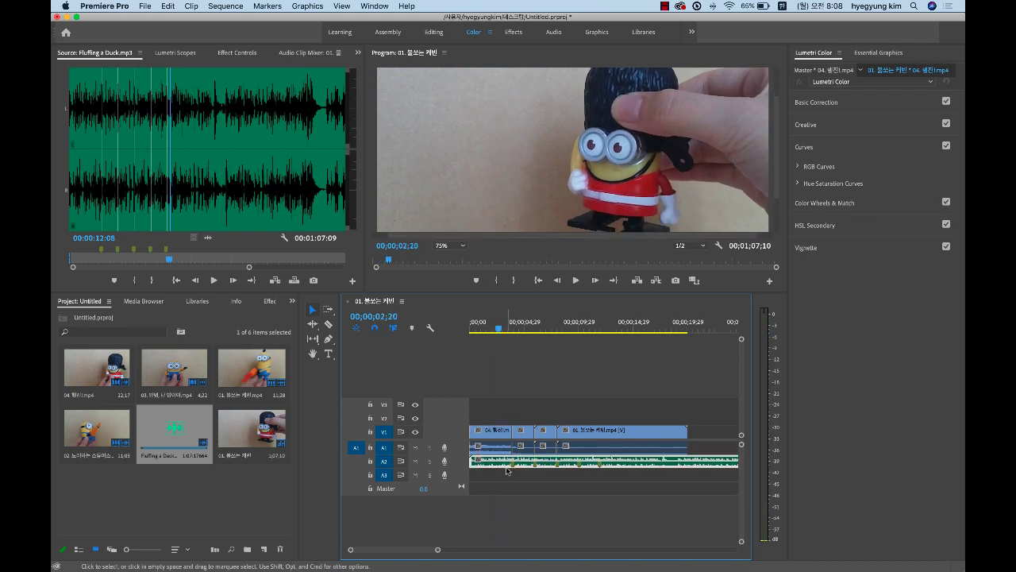
pyautogui.moveTo(498, 327); pyautogui.dragTo(486, 334)
pyautogui.press('space')
pyautogui.press('space')
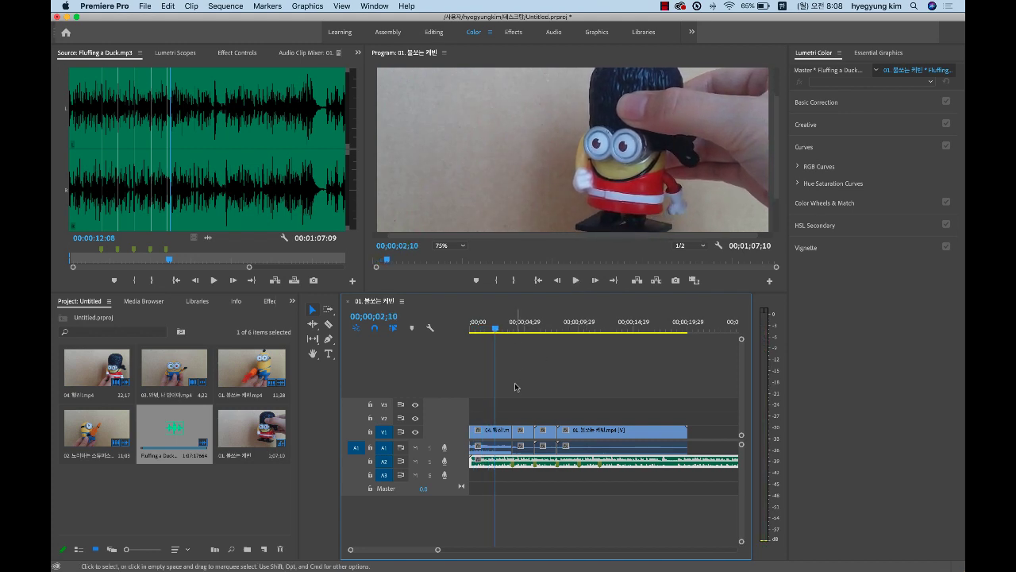
# Unlink the video and audio of clip 04 and select each part separately to check the separation.
pyautogui.click(506, 433)
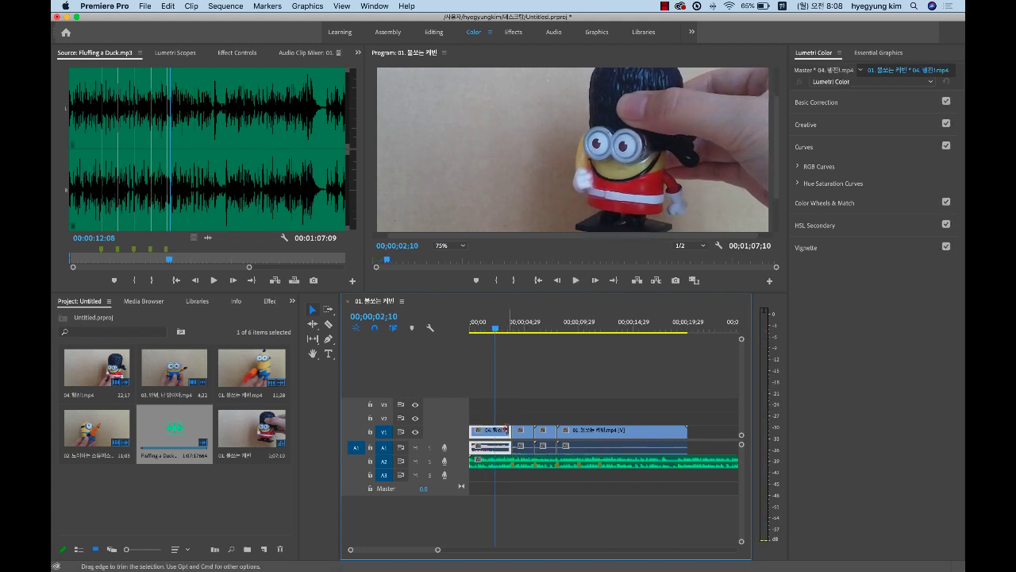
pyautogui.rightClick(499, 435)
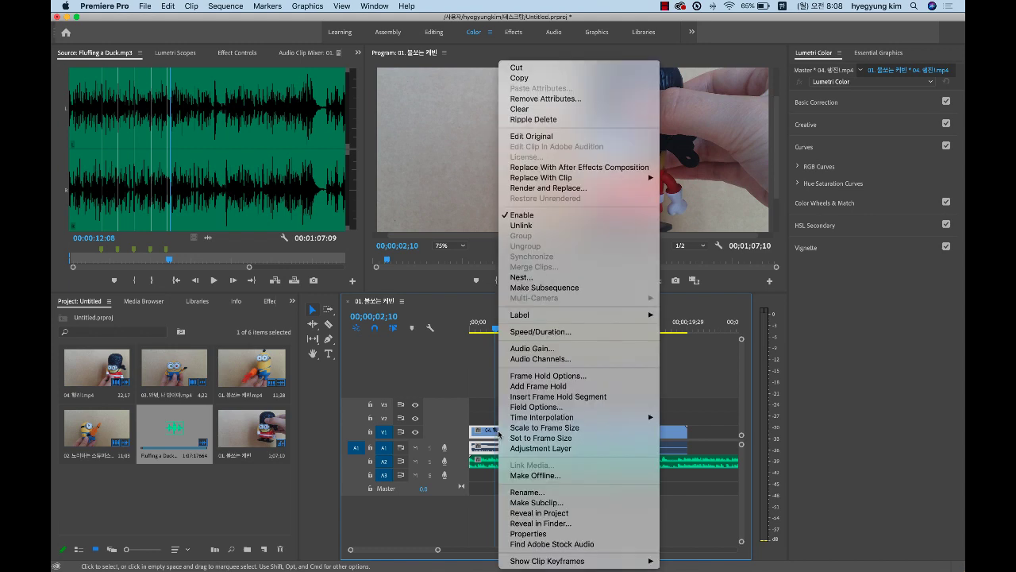
pyautogui.click(529, 226)
pyautogui.click(504, 450)
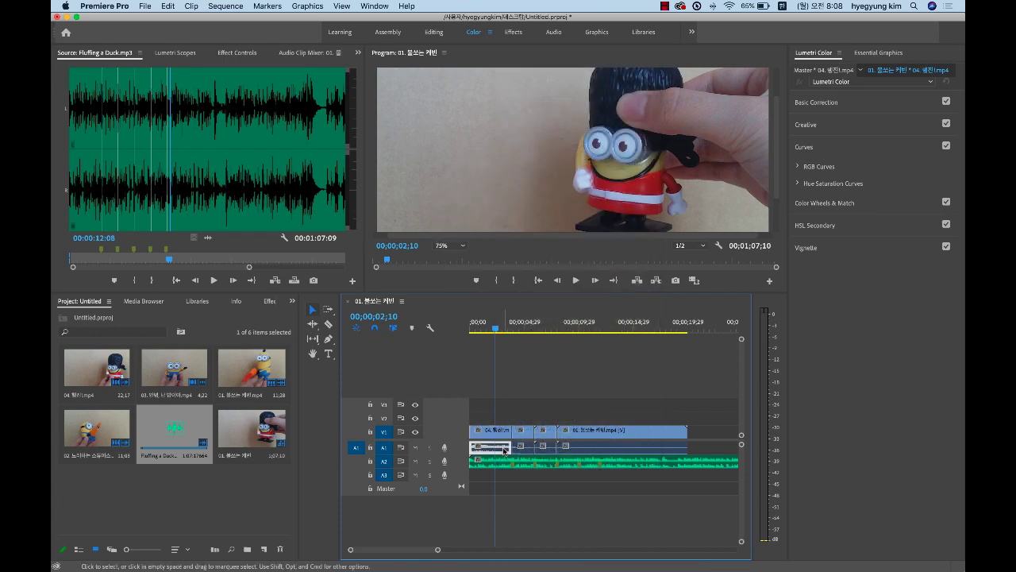
pyautogui.click(504, 433)
pyautogui.click(504, 449)
pyautogui.click(502, 433)
pyautogui.click(501, 449)
pyautogui.click(502, 432)
pyautogui.click(504, 448)
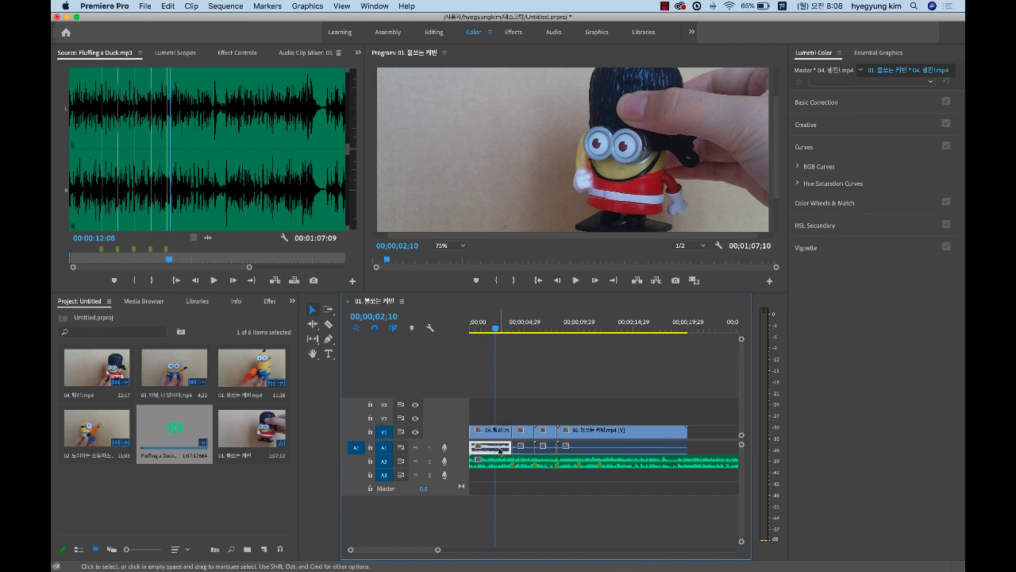
# Delete the audio part of clip 04 from track A1.
pyautogui.rightClick(503, 449)
pyautogui.click(505, 450)
pyautogui.press('Delete')
# Play the sequence, return to its start and replay it to hear the music over clip 04.
pyautogui.press('space')
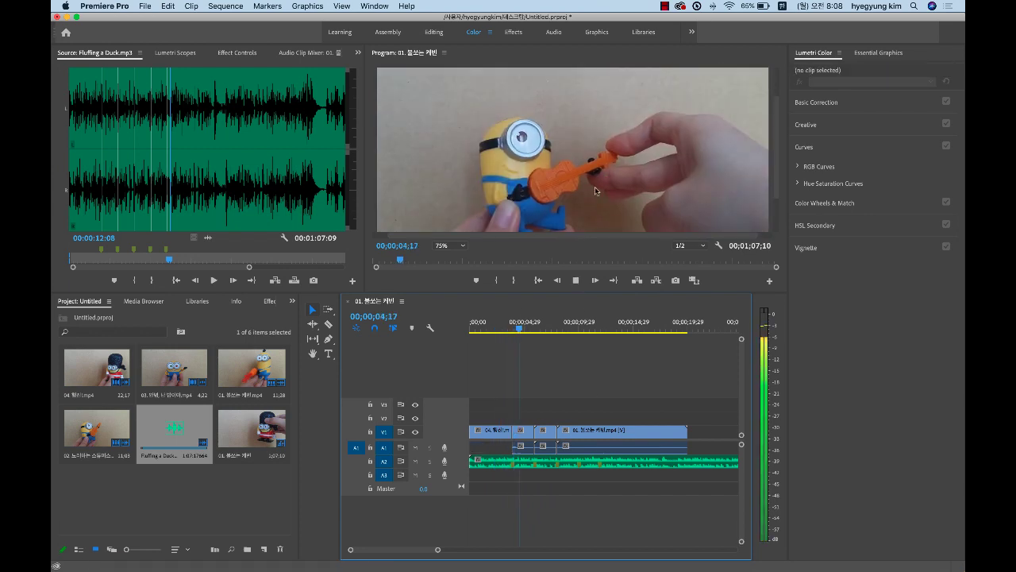
pyautogui.press('space')
pyautogui.moveTo(520, 329); pyautogui.dragTo(471, 330)
pyautogui.press('space')
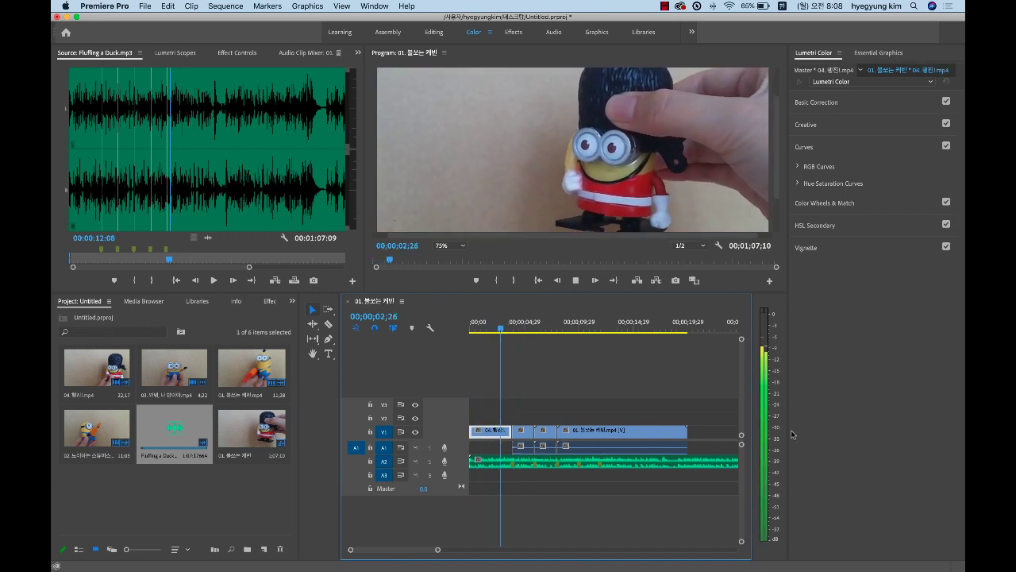
# Play up to the end of clip 04, then scrub from clip 02 to about 18 seconds in the last clip.
pyautogui.press('space')
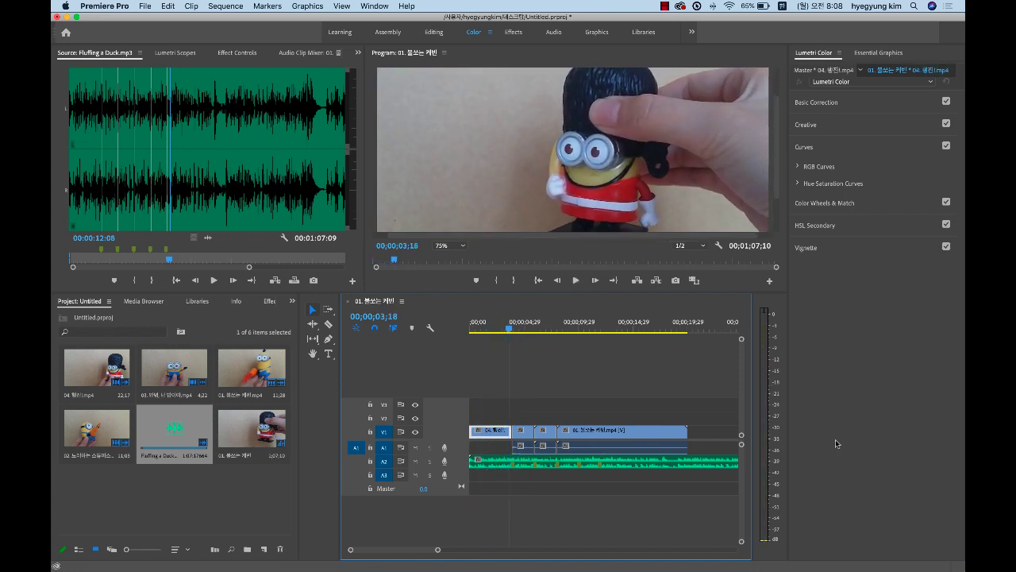
pyautogui.press('space')
pyautogui.click(524, 431)
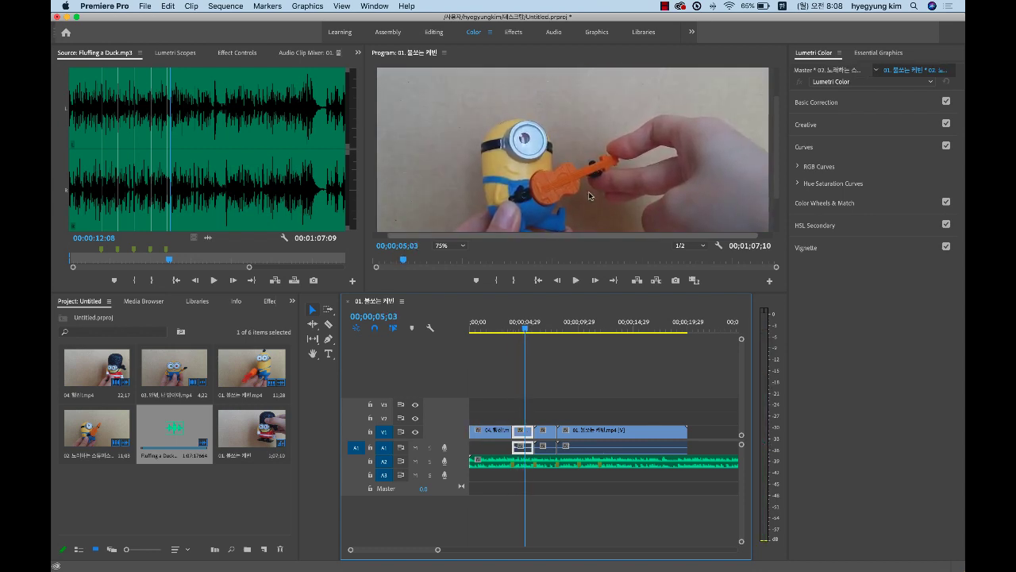
pyautogui.moveTo(526, 326); pyautogui.dragTo(669, 353)
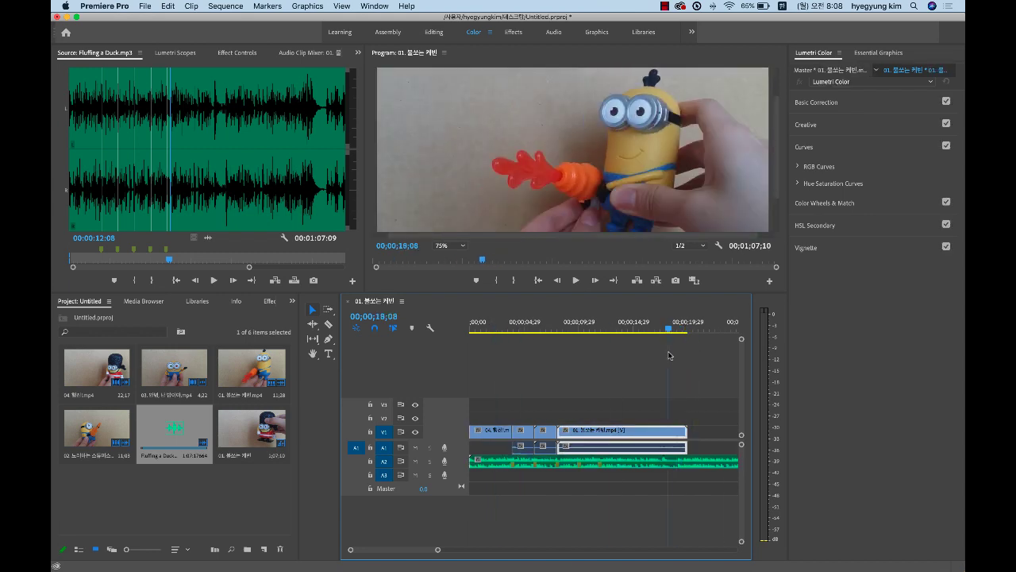
# Select the background music and play the end of the sequence twice to check how it runs past the last clip.
pyautogui.click(642, 466)
pyautogui.press('space')
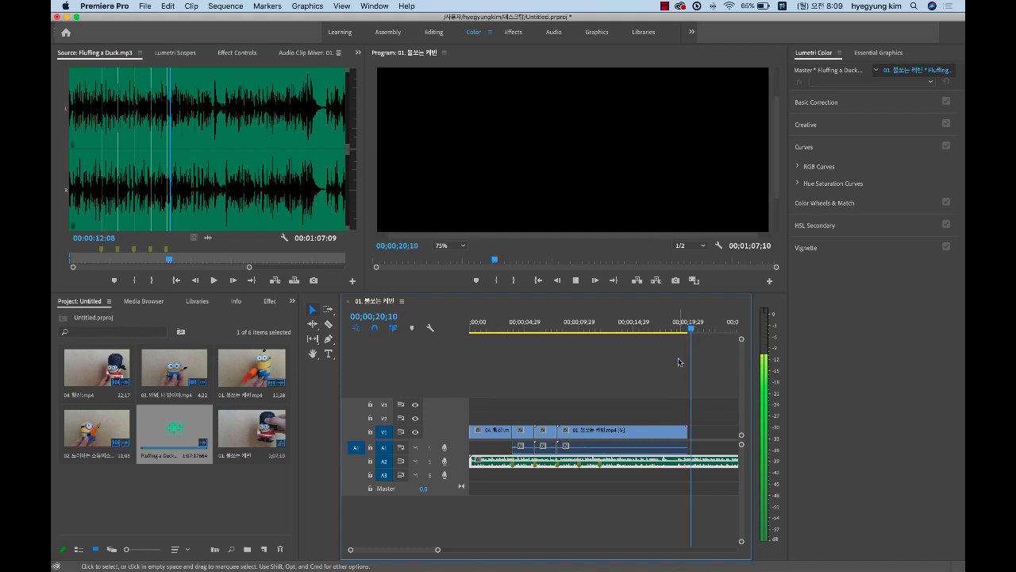
pyautogui.press('space')
pyautogui.press('space')
pyautogui.click(662, 326)
pyautogui.press('space')
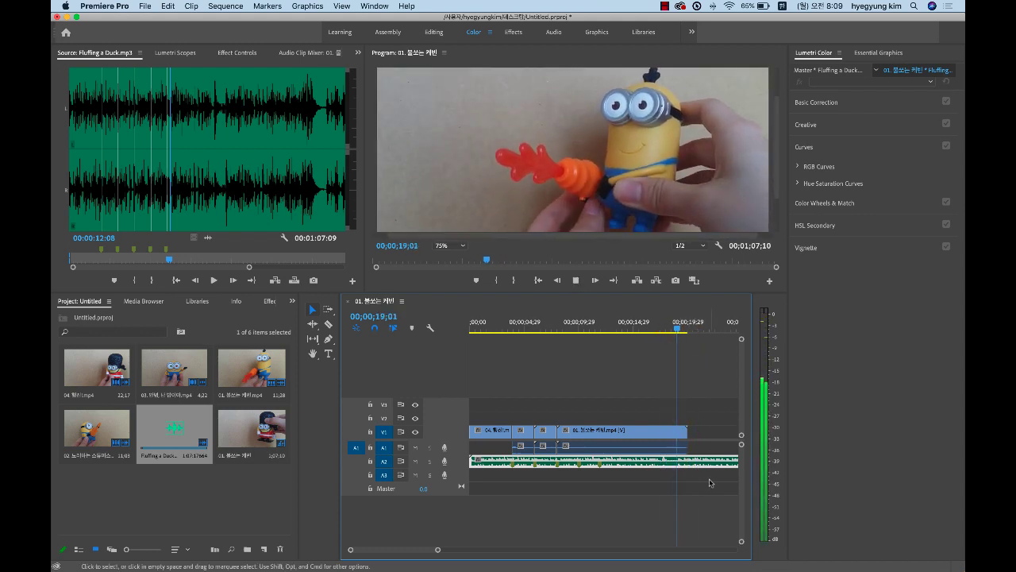
pyautogui.press('space')
# Split the background music on A2 at the end of the last video clip and delete the leftover part.
pyautogui.press('-')
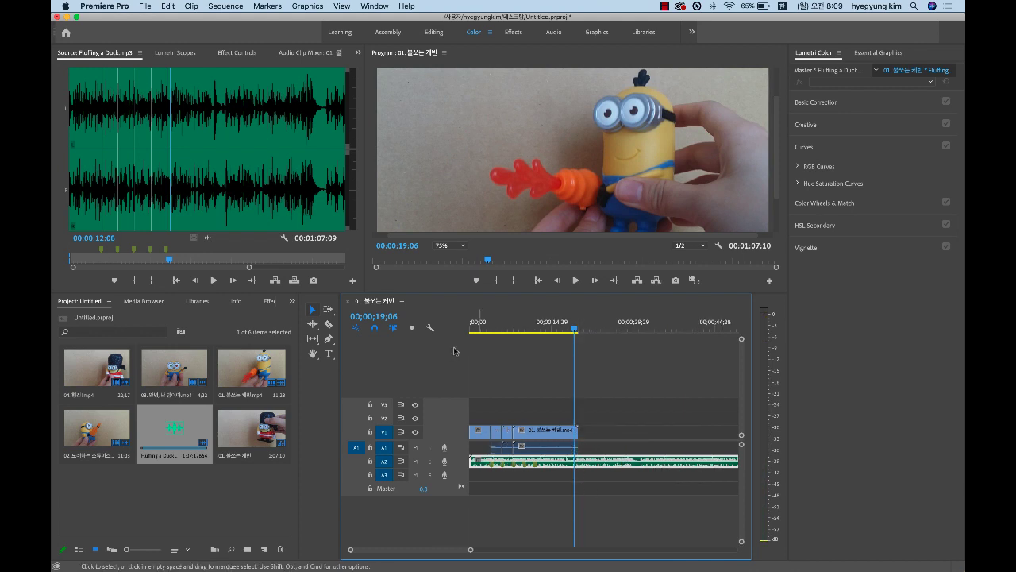
pyautogui.click(329, 326)
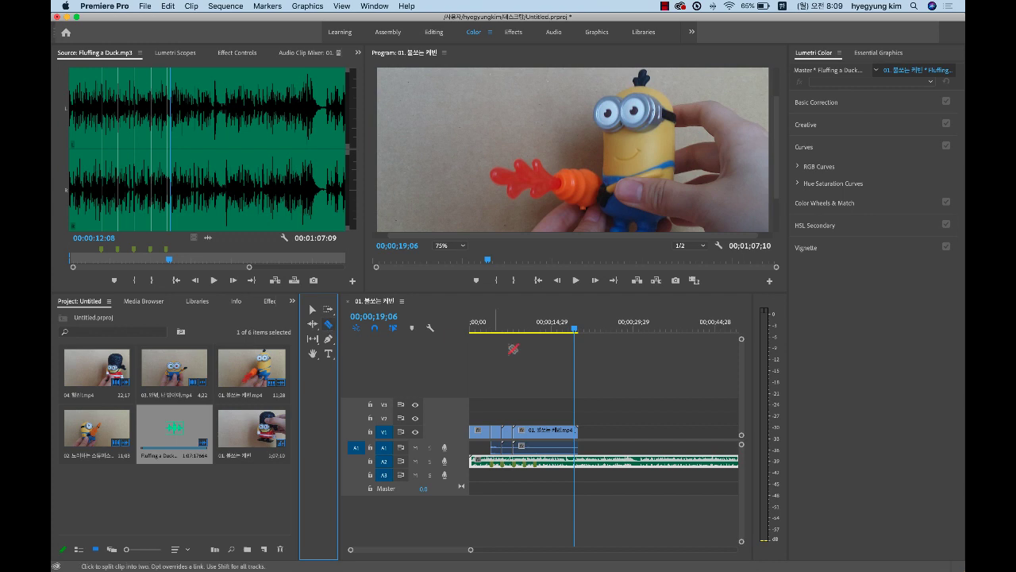
pyautogui.click(580, 461)
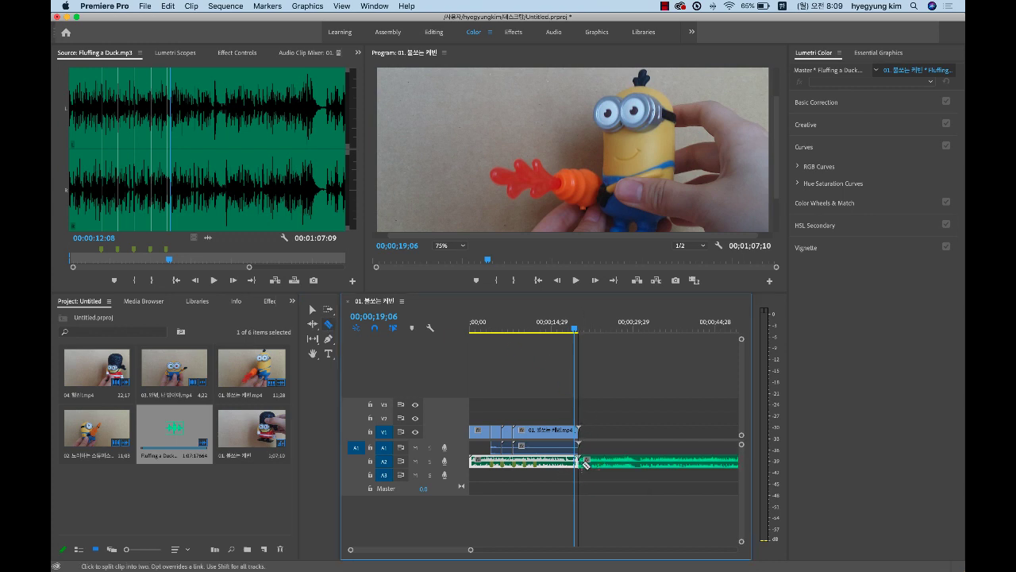
pyautogui.click(314, 309)
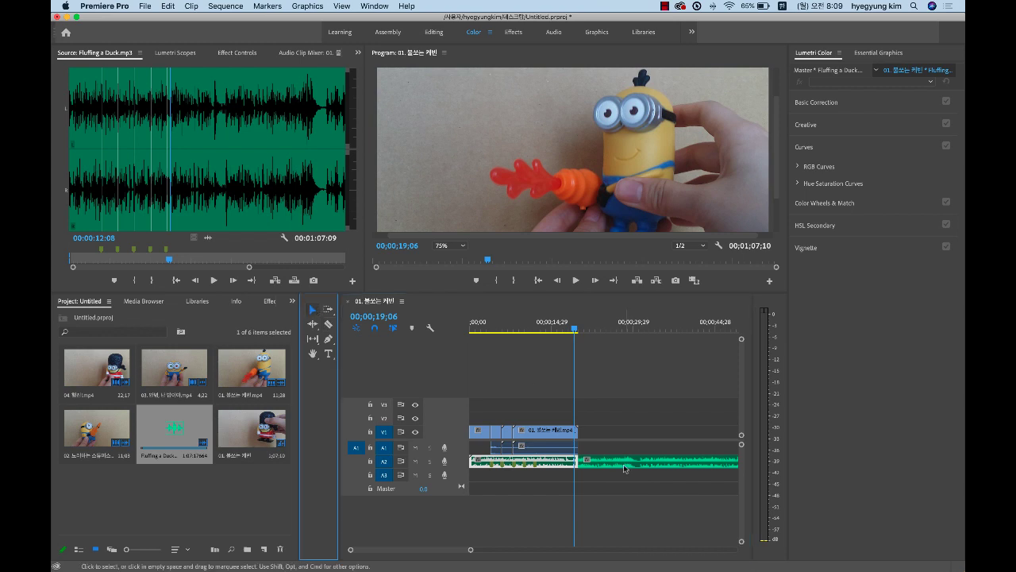
pyautogui.click(626, 466)
pyautogui.press('Delete')
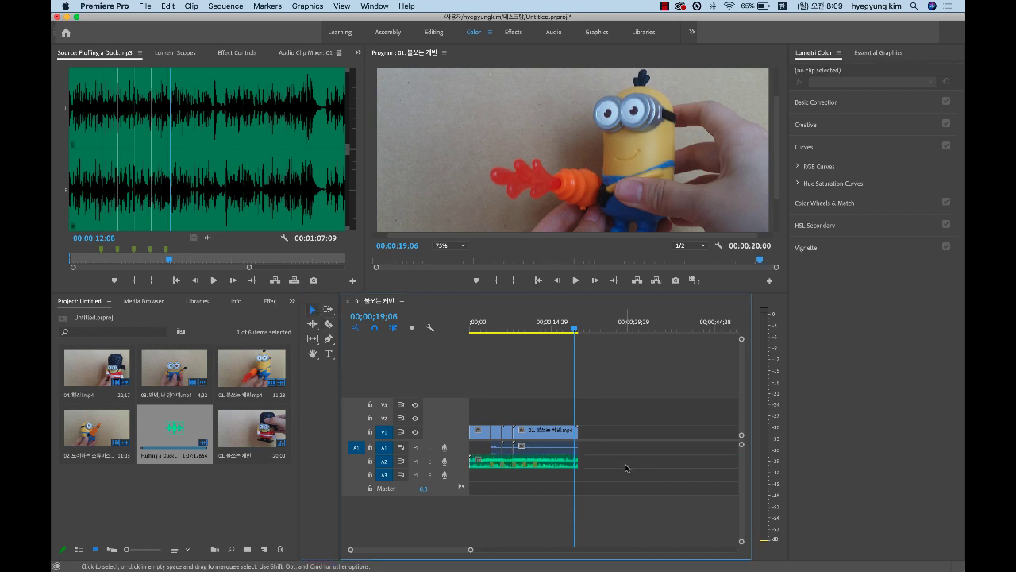
# Play the last seconds of the sequence to hear how the trimmed music ends, and select clip 01 on the timeline.
pyautogui.press('space')
pyautogui.press('space')
pyautogui.moveTo(547, 333); pyautogui.dragTo(569, 343)
pyautogui.press('space')
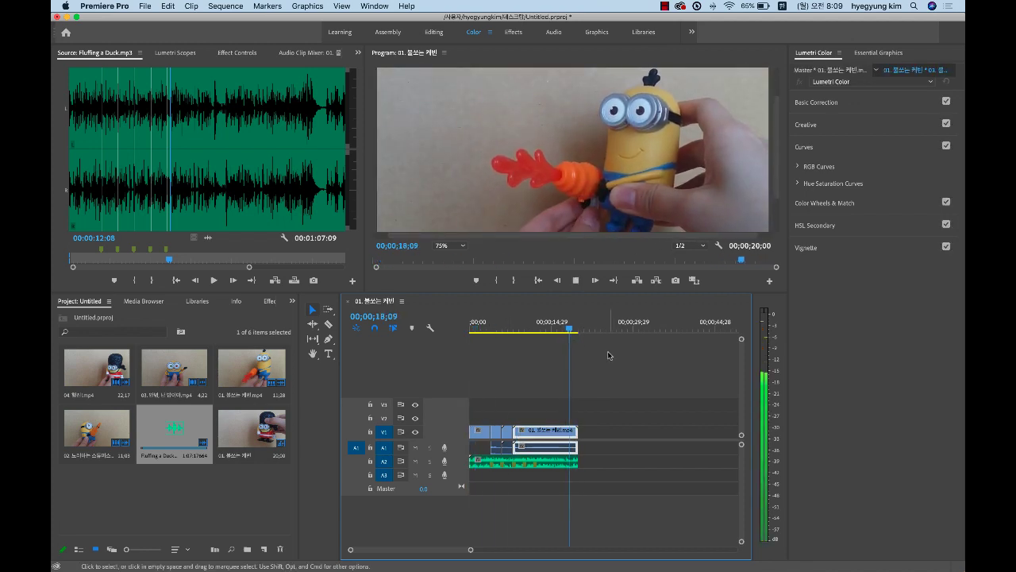
pyautogui.press('space')
pyautogui.press('space')
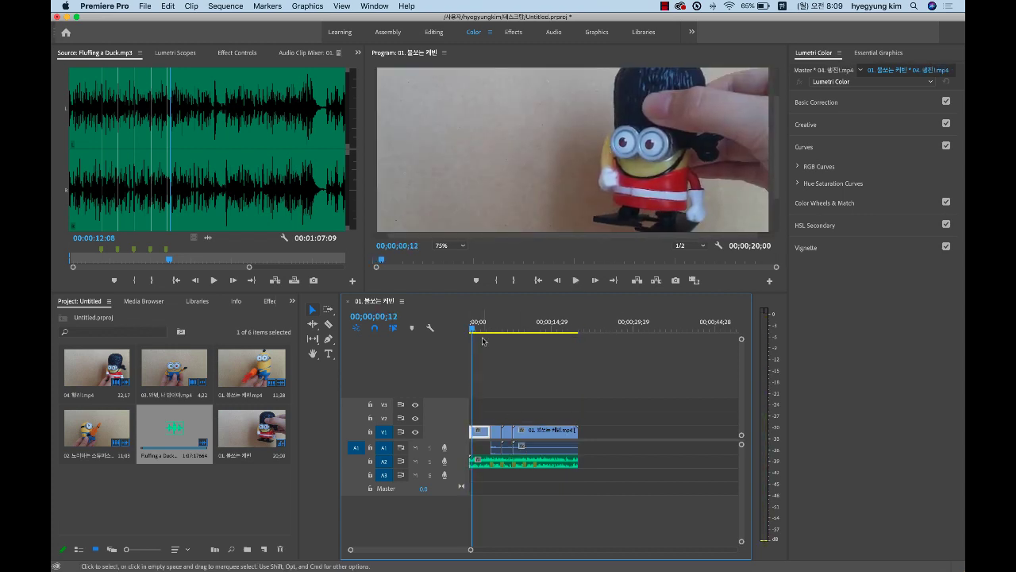
pyautogui.click(554, 447)
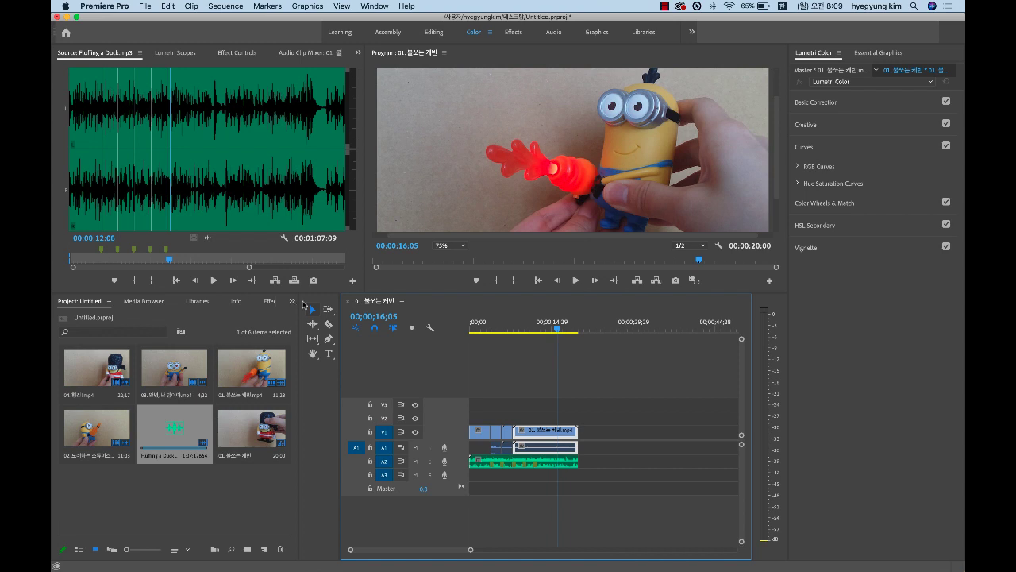
# Widen the project area and bring up the effects library in it.
pyautogui.moveTo(295, 301); pyautogui.dragTo(338, 306)
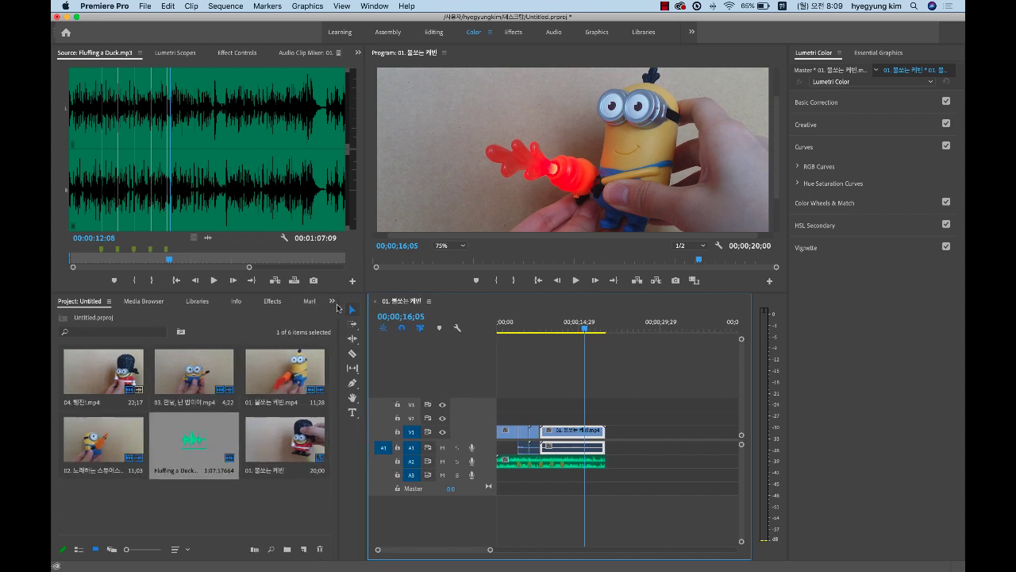
pyautogui.click(332, 301)
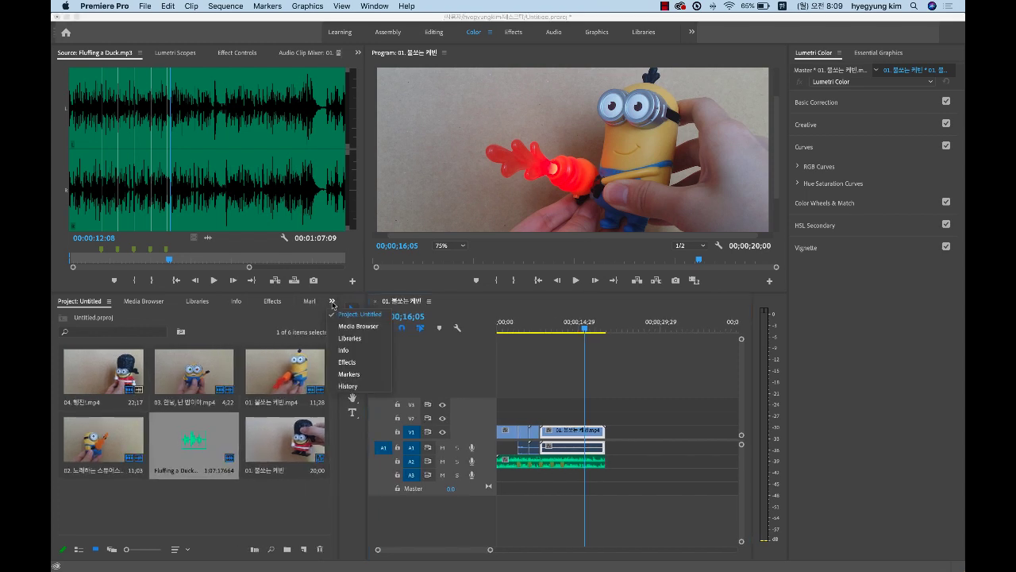
pyautogui.click(351, 363)
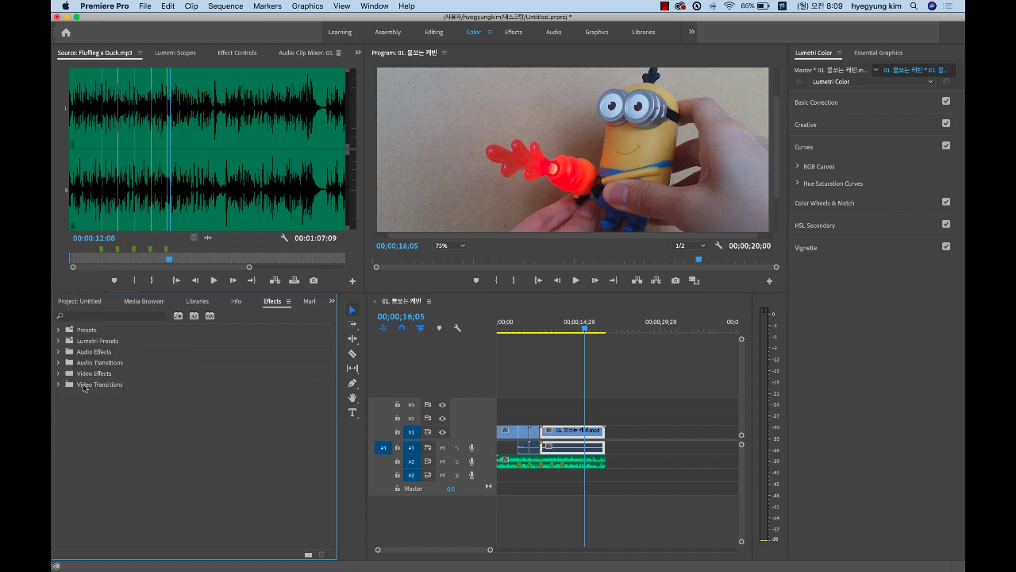
# Examine the Dissolve video transitions, including Cross Dissolve, and collapse the Video Transitions folder.
pyautogui.click(81, 387)
pyautogui.click(58, 386)
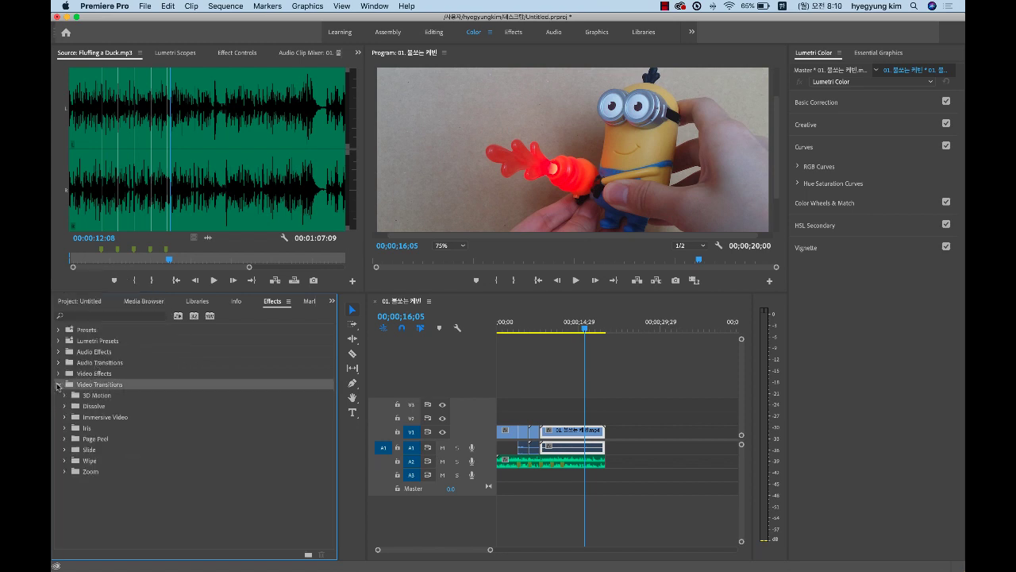
pyautogui.click(73, 408)
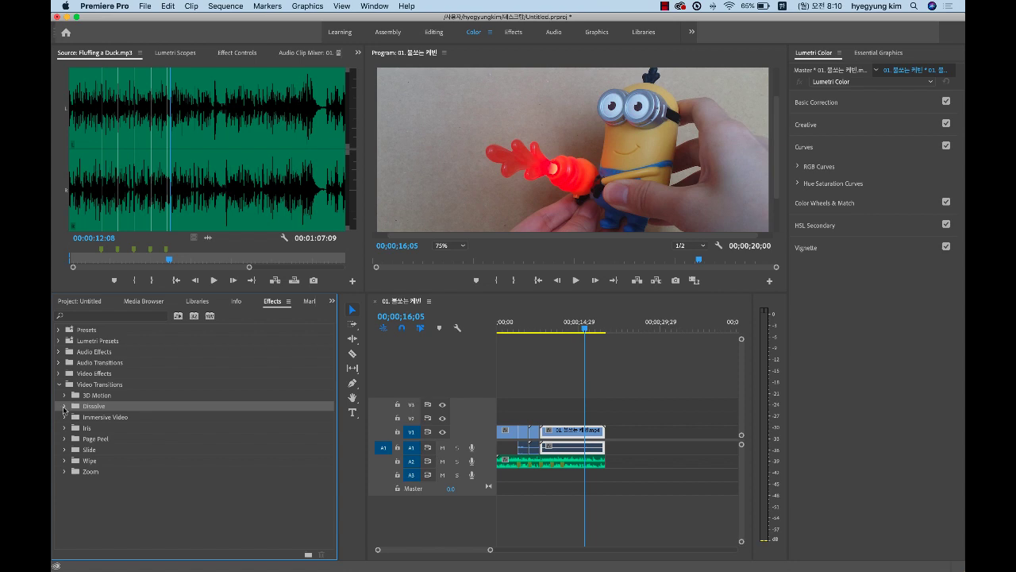
pyautogui.click(65, 406)
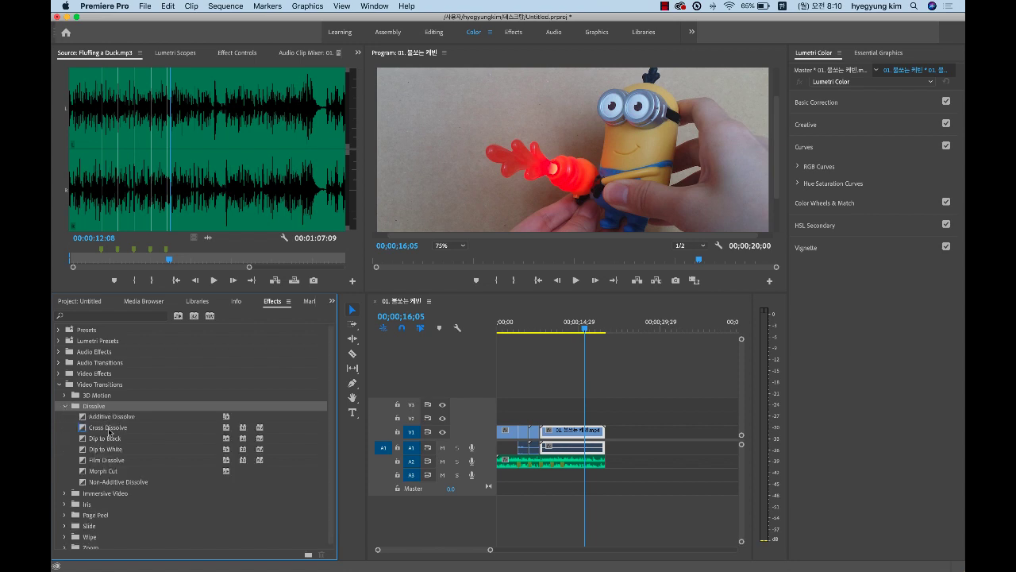
pyautogui.click(108, 430)
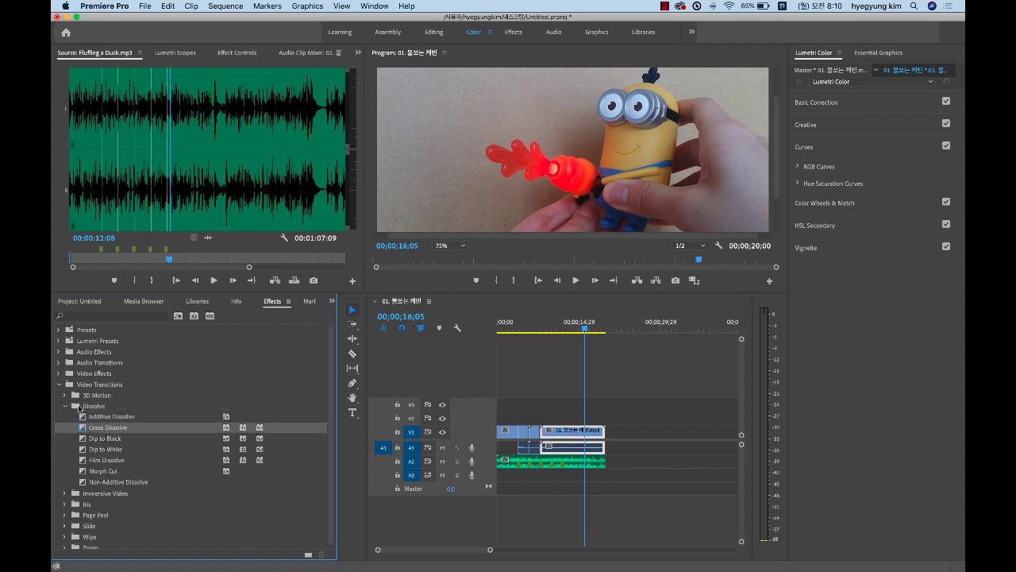
pyautogui.click(57, 385)
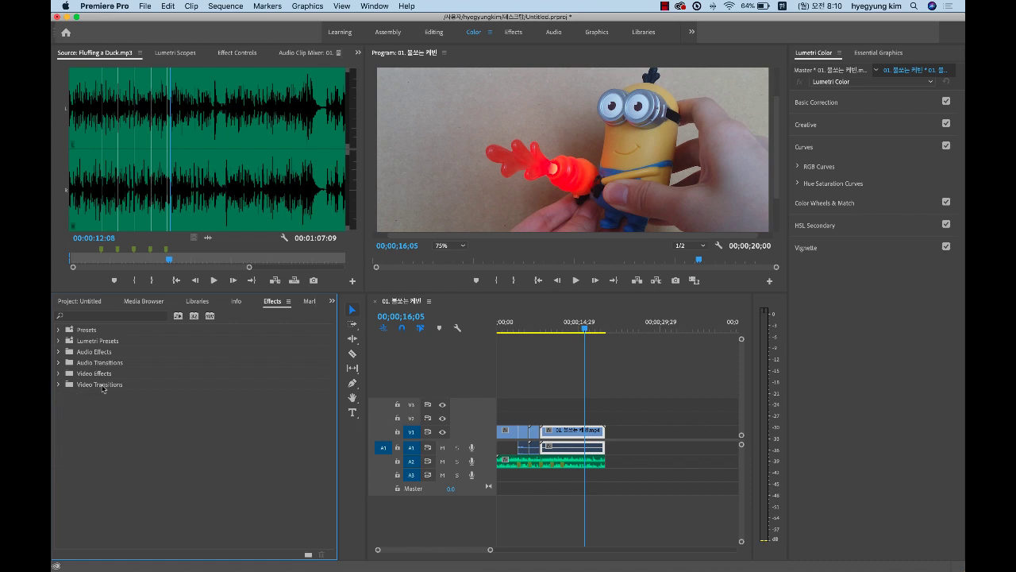
# Apply the Constant Power crossfade audio transition to the end of the background music on A2.
pyautogui.click(97, 364)
pyautogui.click(60, 363)
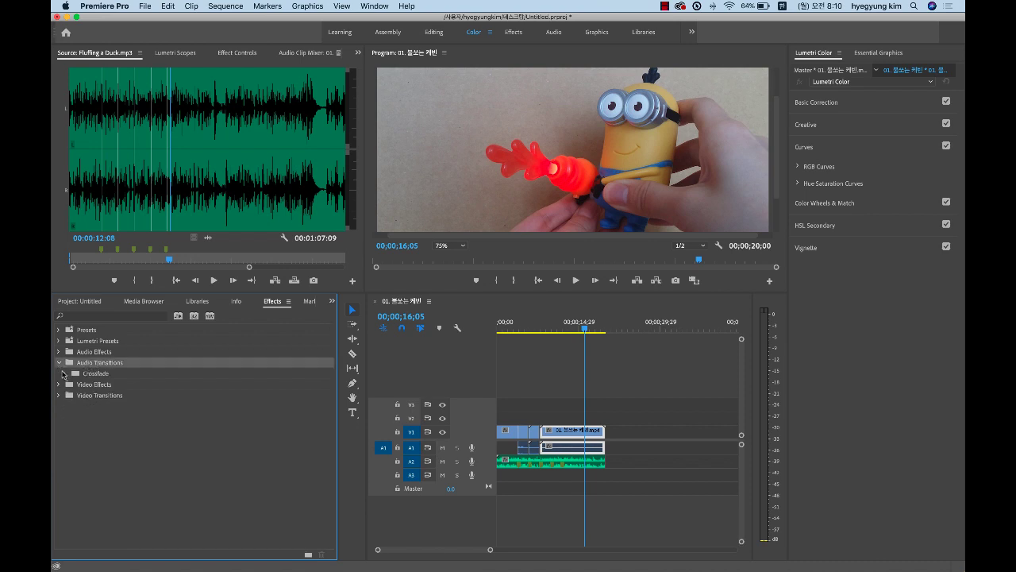
pyautogui.click(65, 373)
pyautogui.click(103, 396)
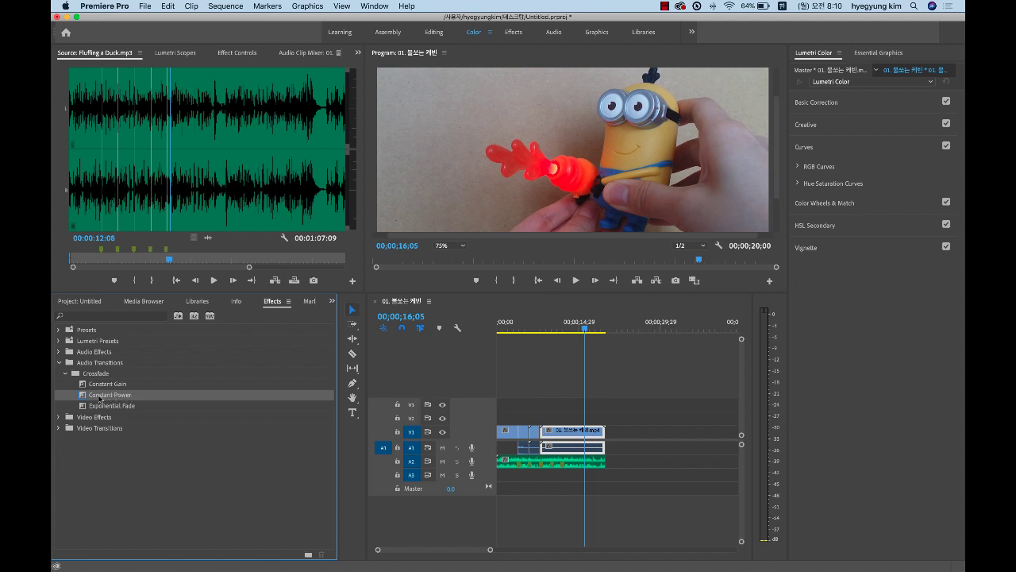
pyautogui.moveTo(336, 395); pyautogui.dragTo(604, 469)
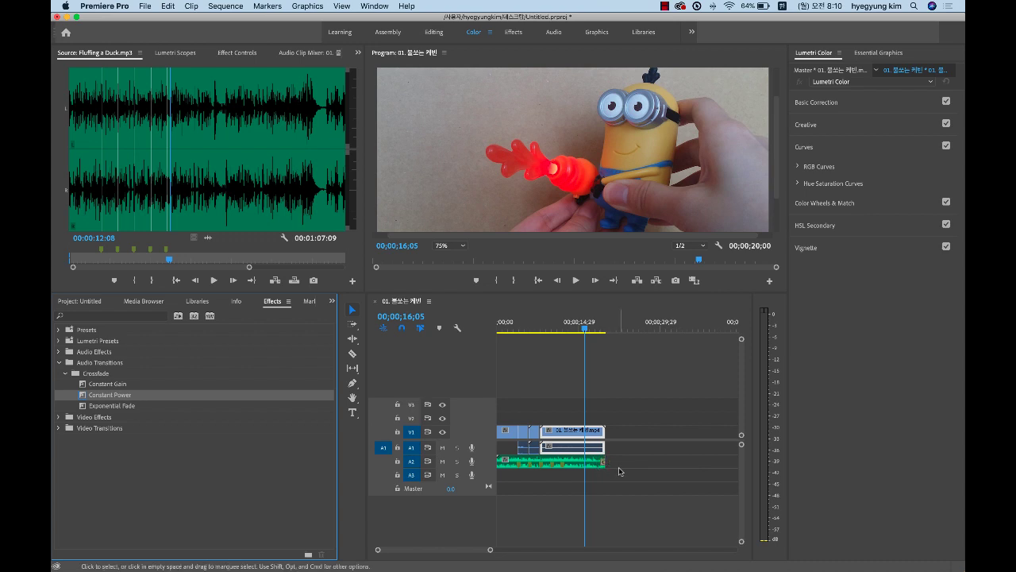
# Lengthen the Constant Power transition at the end of the music so that it starts at about 16 seconds.
pyautogui.press('=')
pyautogui.press('=')
pyautogui.press('=')
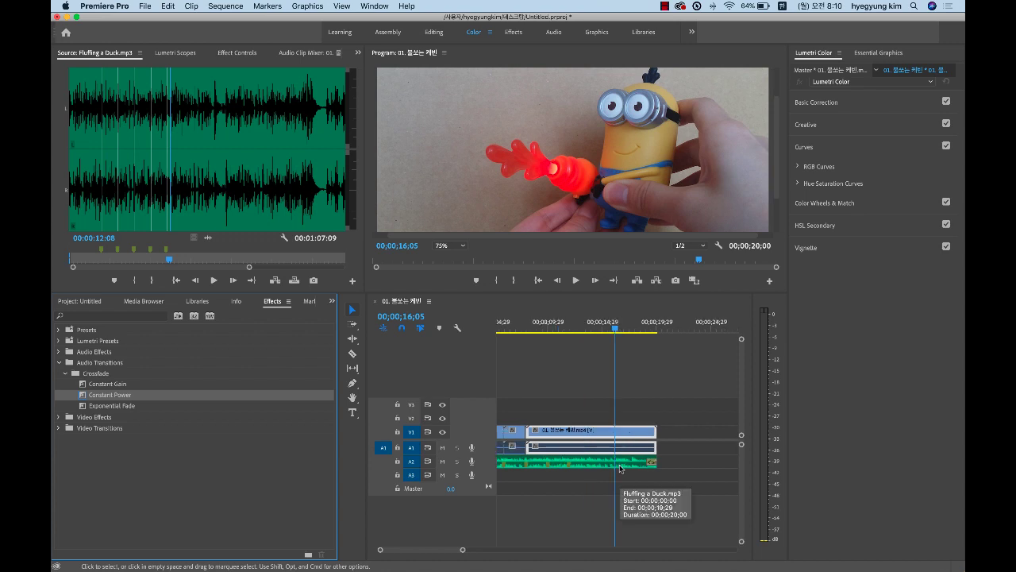
pyautogui.moveTo(418, 550)
pyautogui.mouseDown()
pyautogui.moveTo(440, 551)
pyautogui.moveTo(416, 552)
pyautogui.mouseUp()
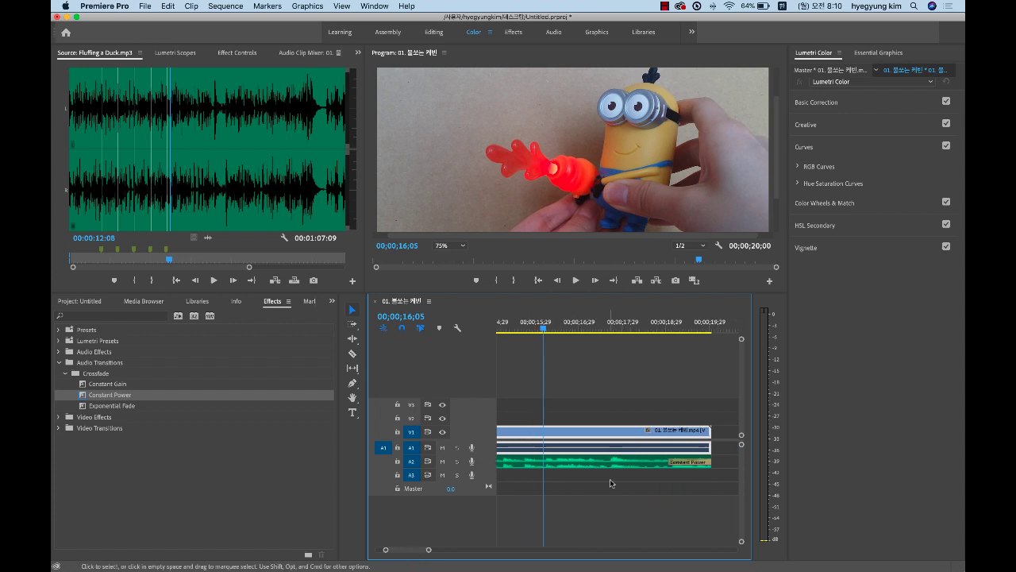
pyautogui.click(673, 464)
pyautogui.moveTo(671, 464); pyautogui.dragTo(612, 464)
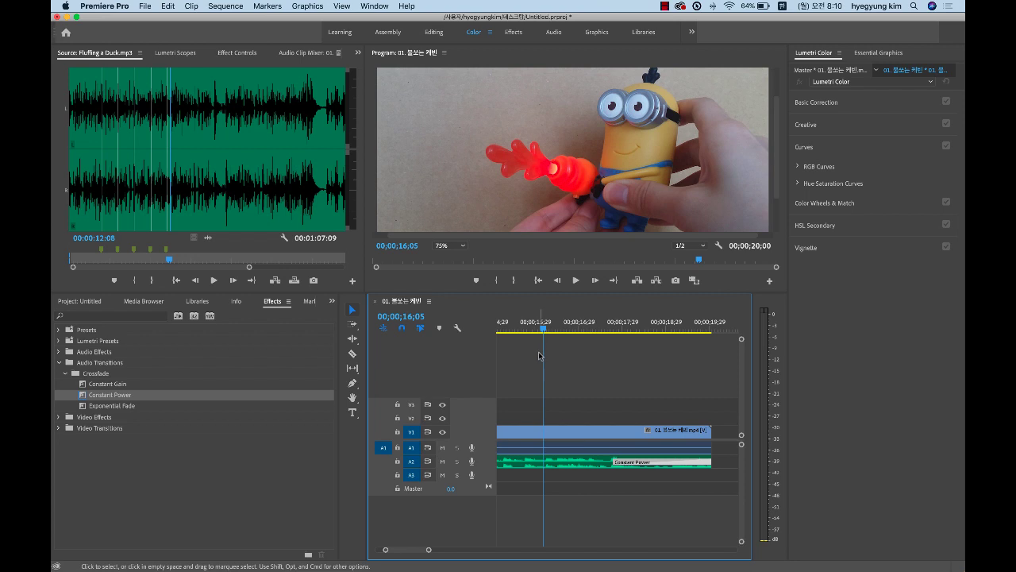
pyautogui.press('space')
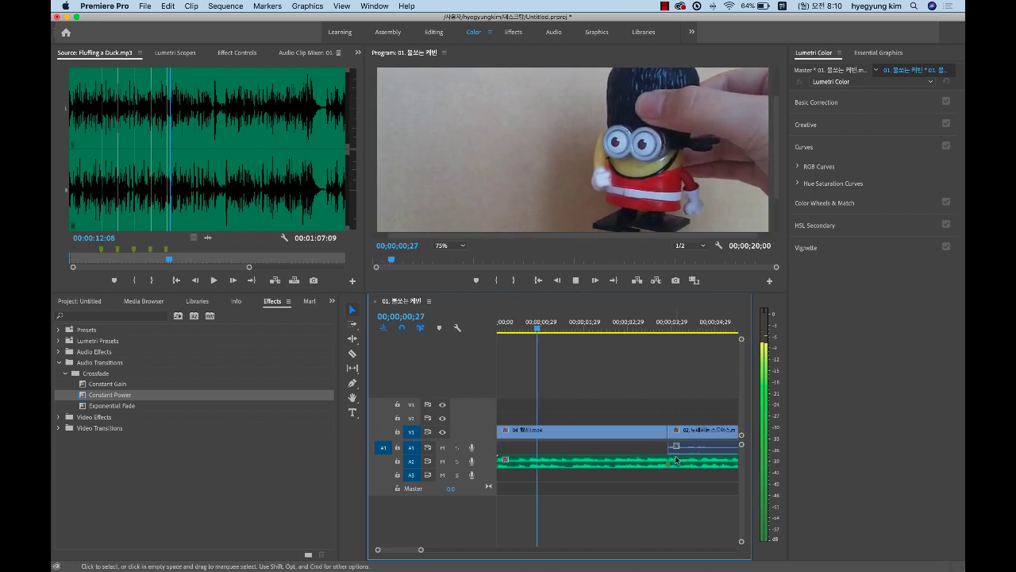
pyautogui.press('space')
pyautogui.press('\\')
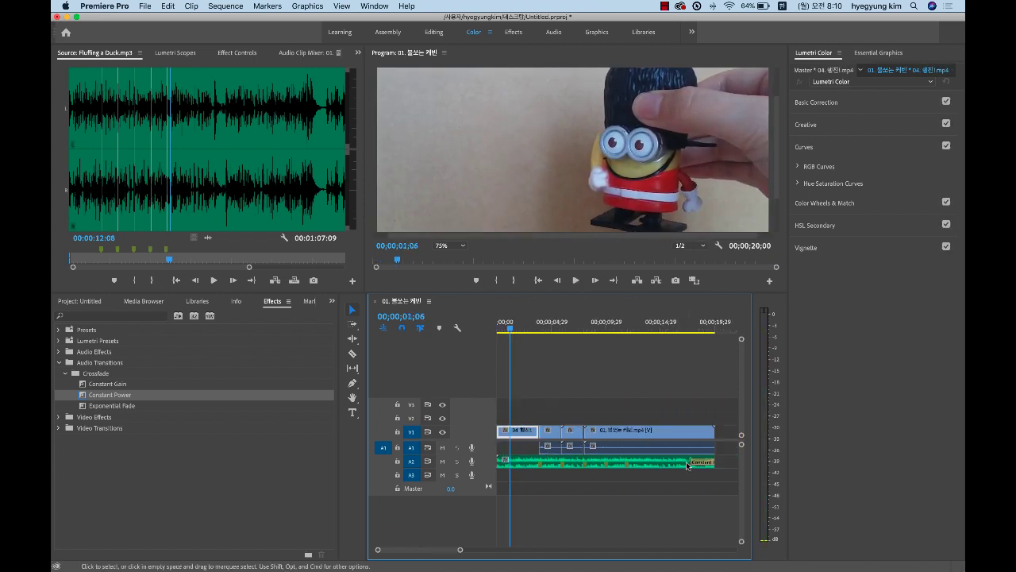
pyautogui.moveTo(689, 465); pyautogui.dragTo(673, 464)
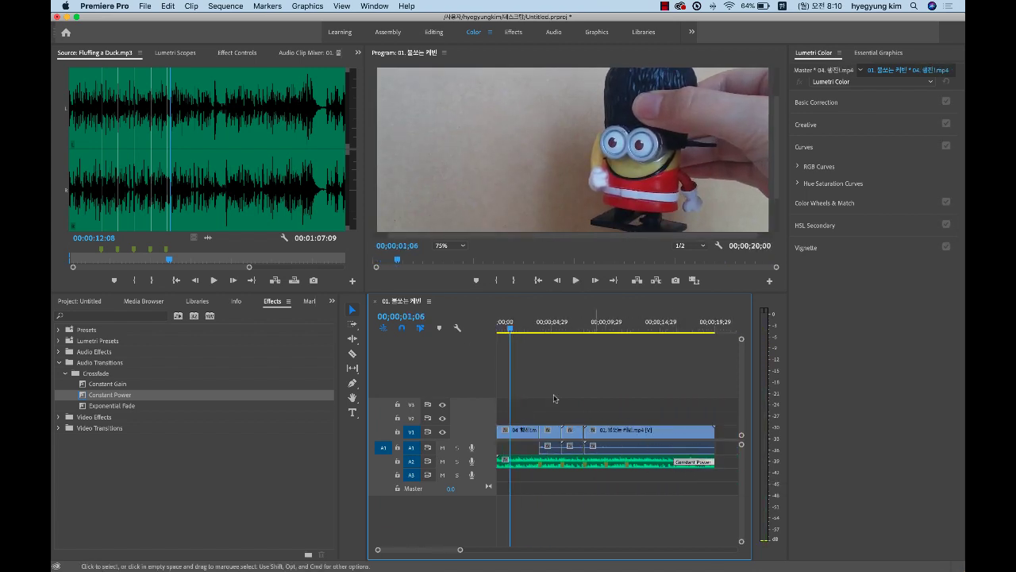
# Play the ending from about 00;00;14;25 to hear the music fade out, and scrub back through the sequence to clip 02.
pyautogui.moveTo(510, 365); pyautogui.dragTo(659, 366)
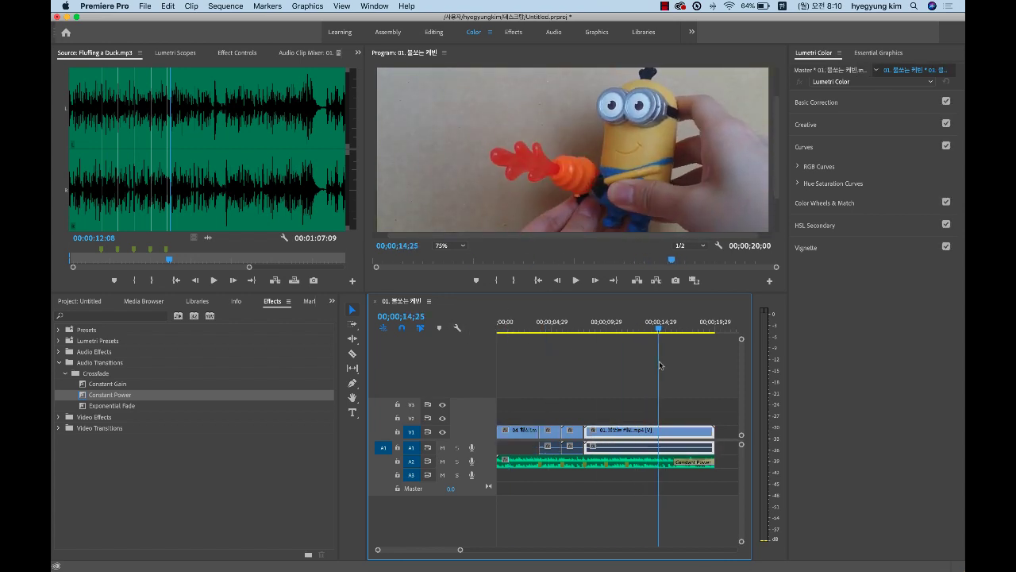
pyautogui.press('space')
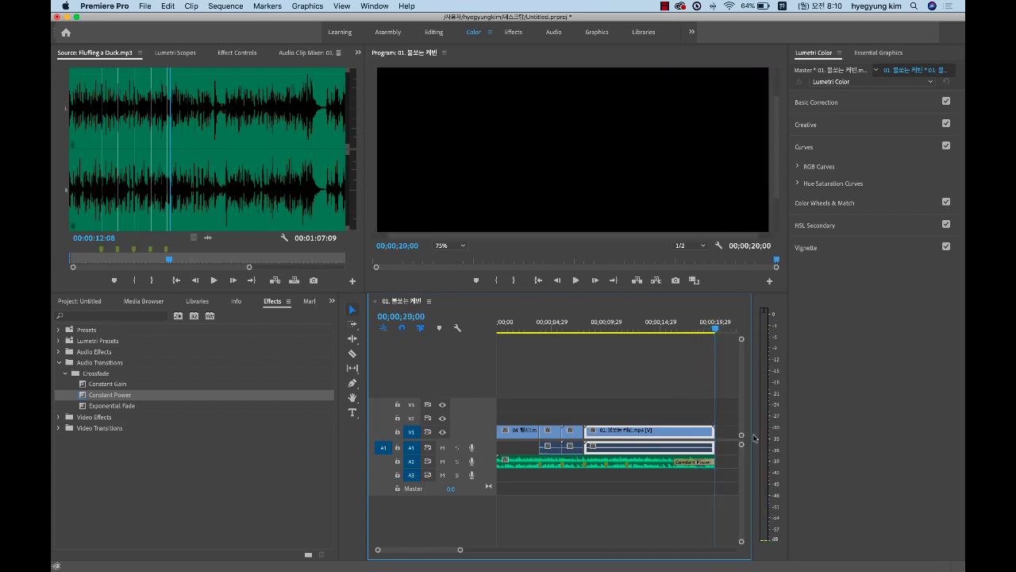
pyautogui.press('space')
pyautogui.press('space')
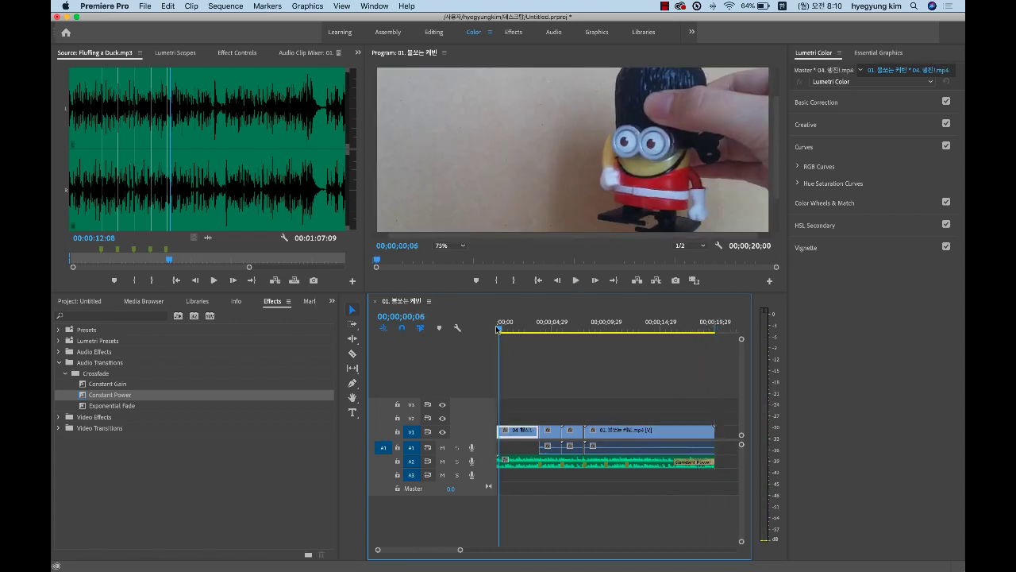
pyautogui.moveTo(497, 328); pyautogui.dragTo(690, 365)
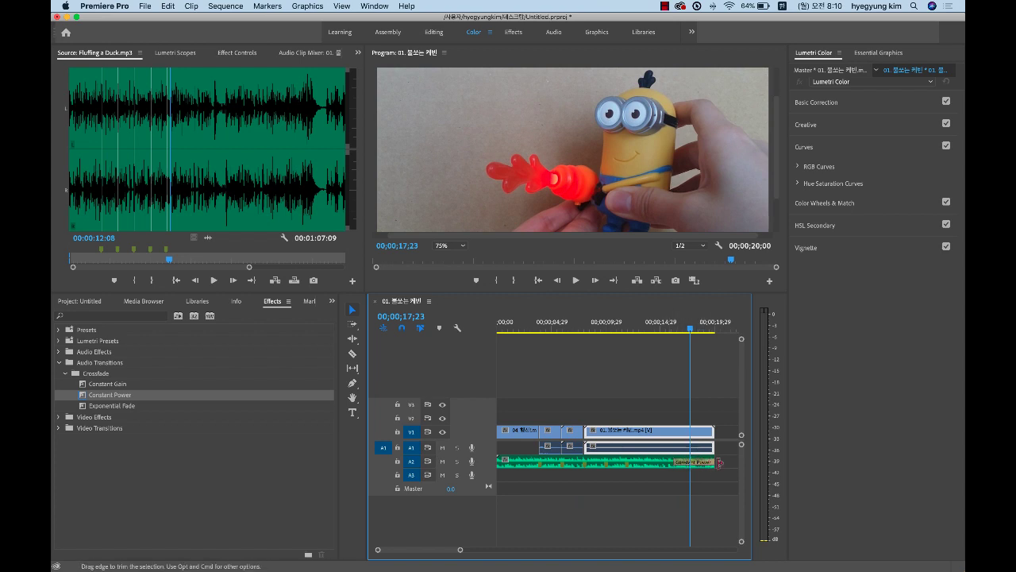
pyautogui.moveTo(696, 327); pyautogui.dragTo(519, 334)
pyautogui.click(546, 329)
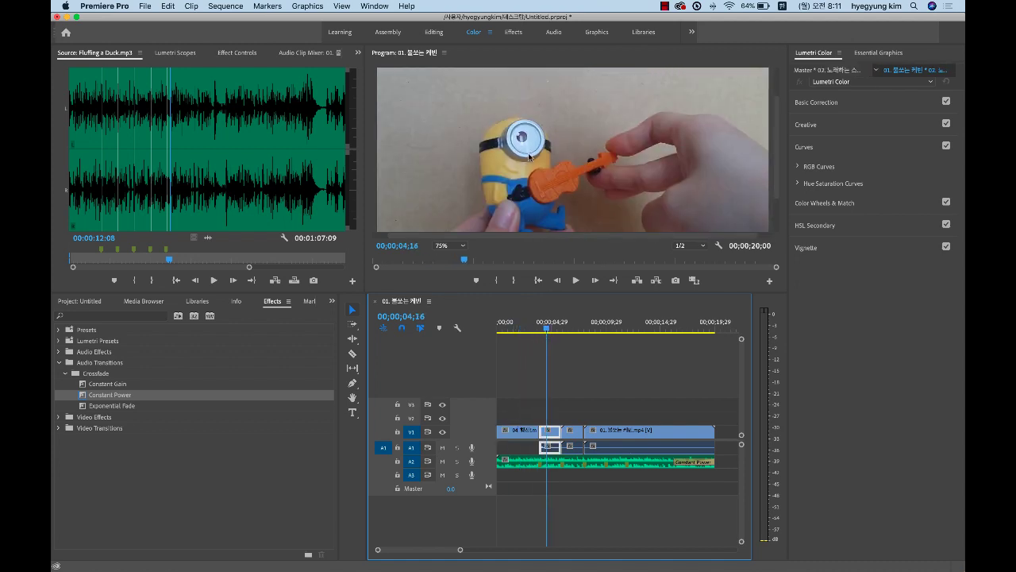
# Set the Program monitor zoom to 50% and scrub across the cut between clips 04 and 02.
pyautogui.click(462, 245)
pyautogui.click(449, 294)
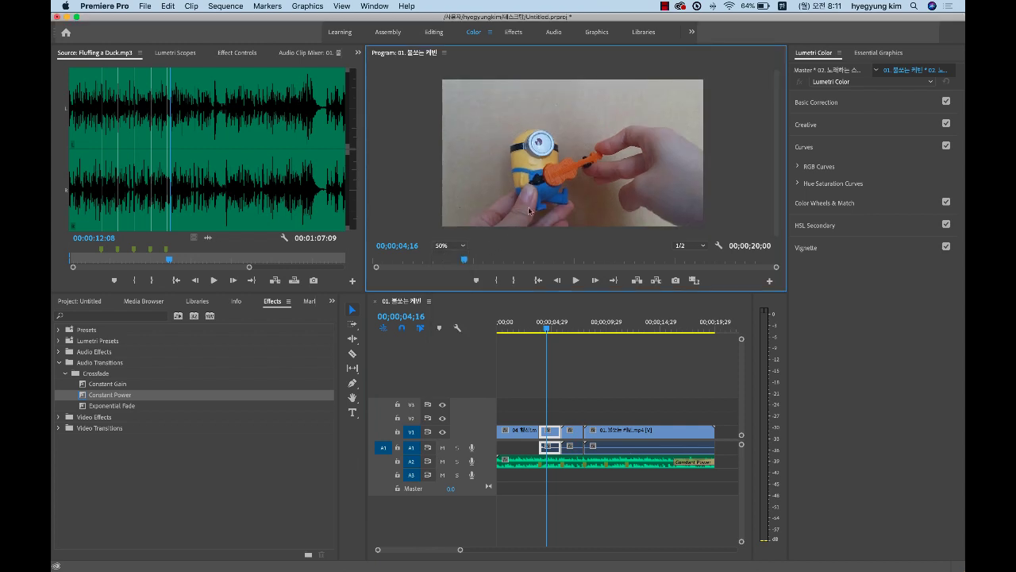
pyautogui.click(524, 330)
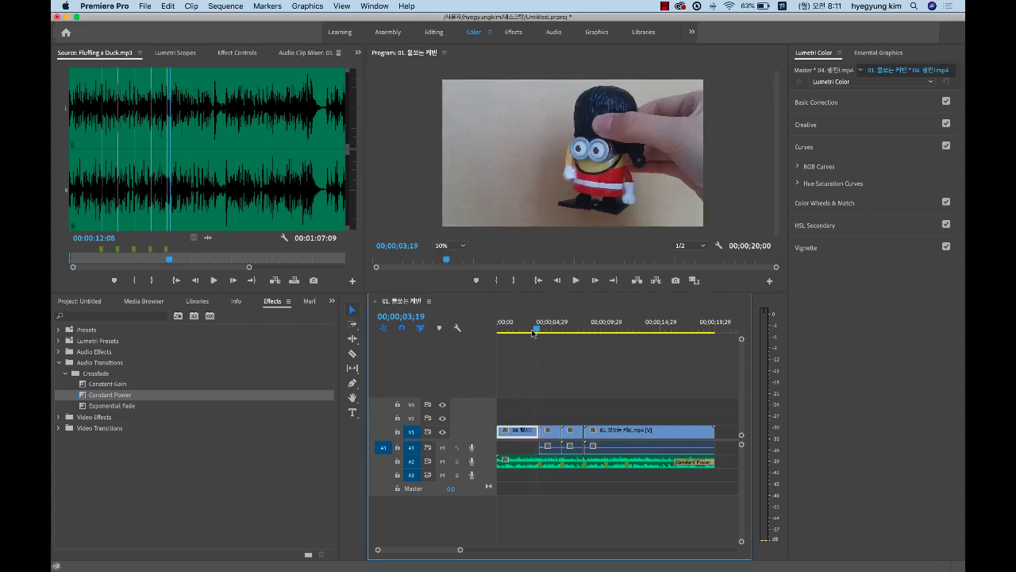
pyautogui.moveTo(532, 334)
pyautogui.mouseDown()
pyautogui.moveTo(612, 335)
pyautogui.moveTo(505, 337)
pyautogui.moveTo(545, 335)
pyautogui.mouseUp()
pyautogui.click(545, 435)
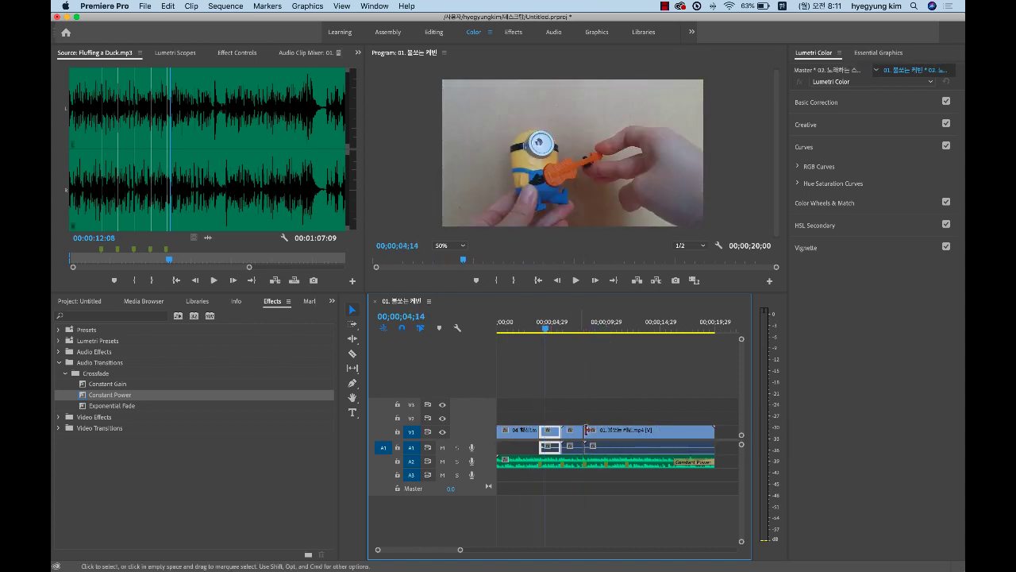
pyautogui.click(529, 435)
pyautogui.click(550, 435)
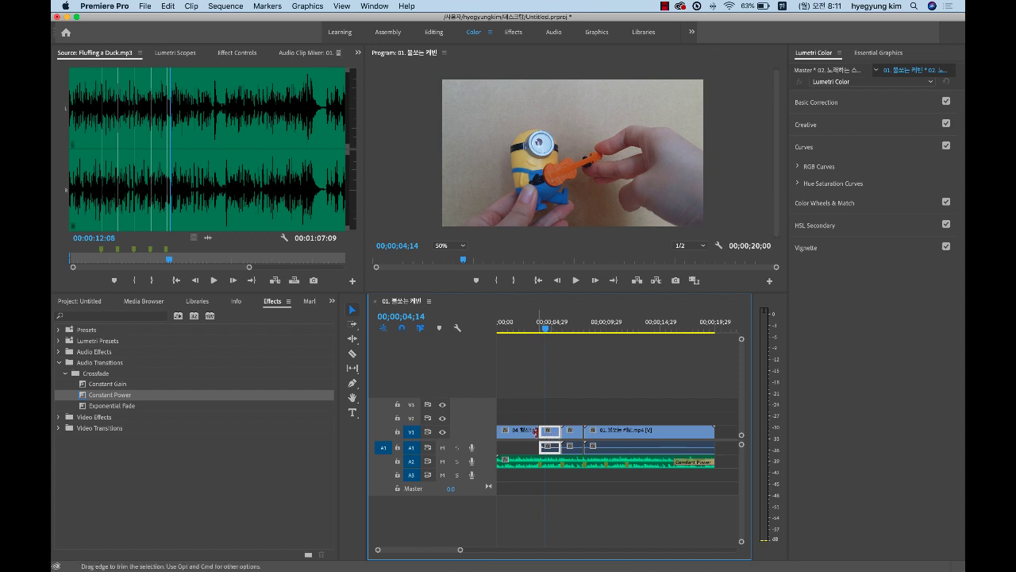
# Apply the Cross Dissolve video transition to the cut between clips 04 and 02 on V1.
pyautogui.click(59, 364)
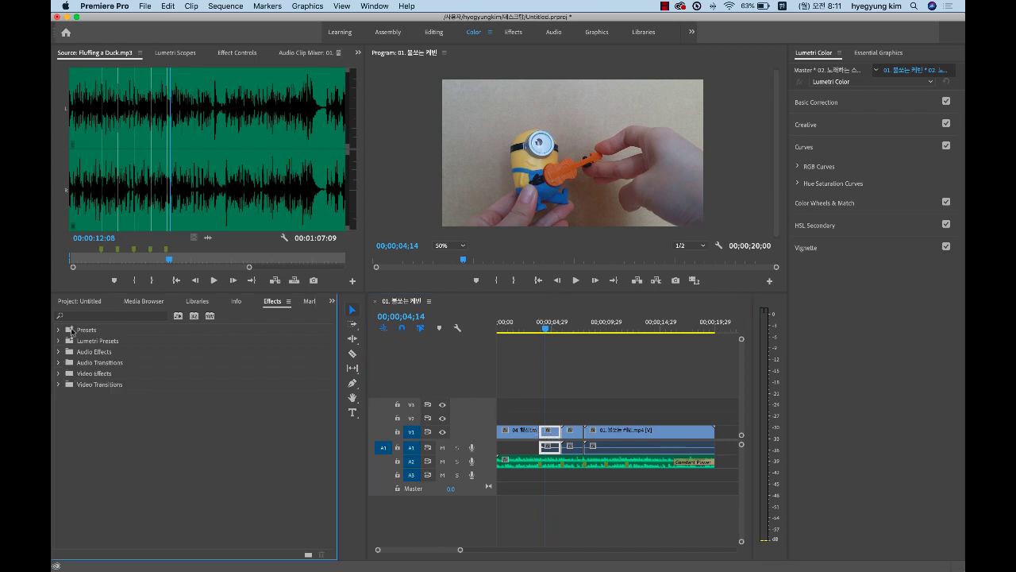
pyautogui.click(79, 387)
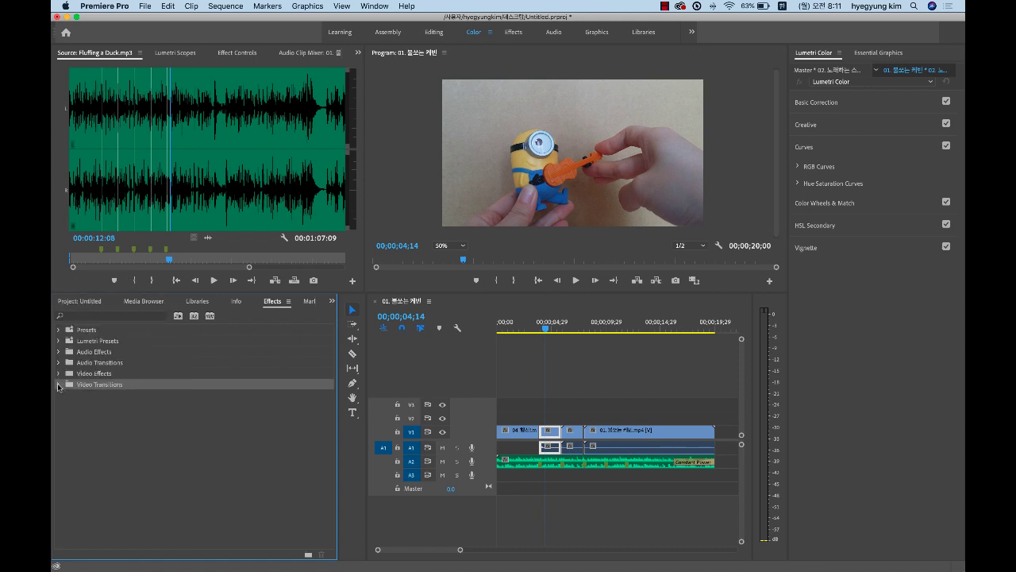
pyautogui.click(58, 385)
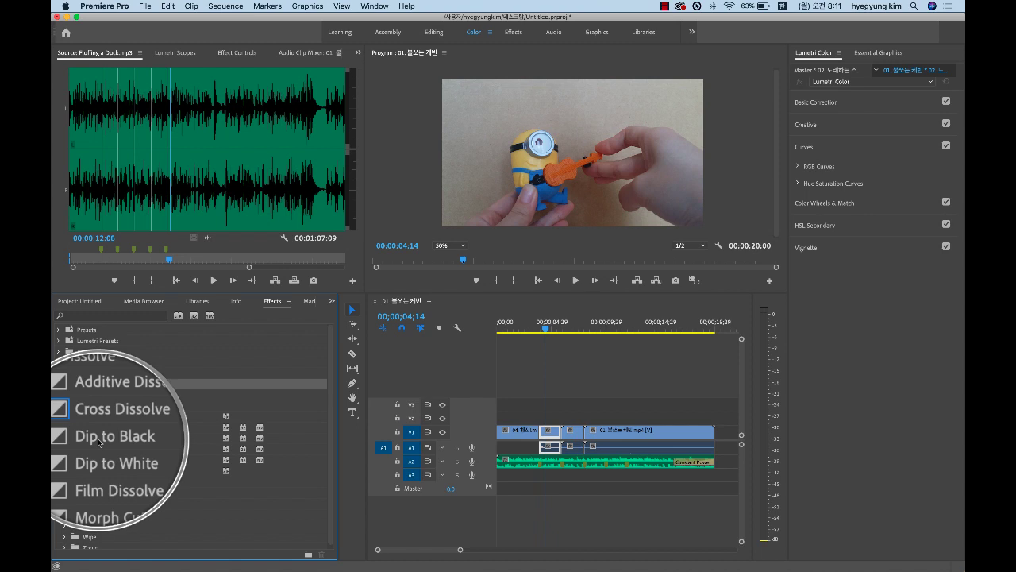
pyautogui.click(104, 430)
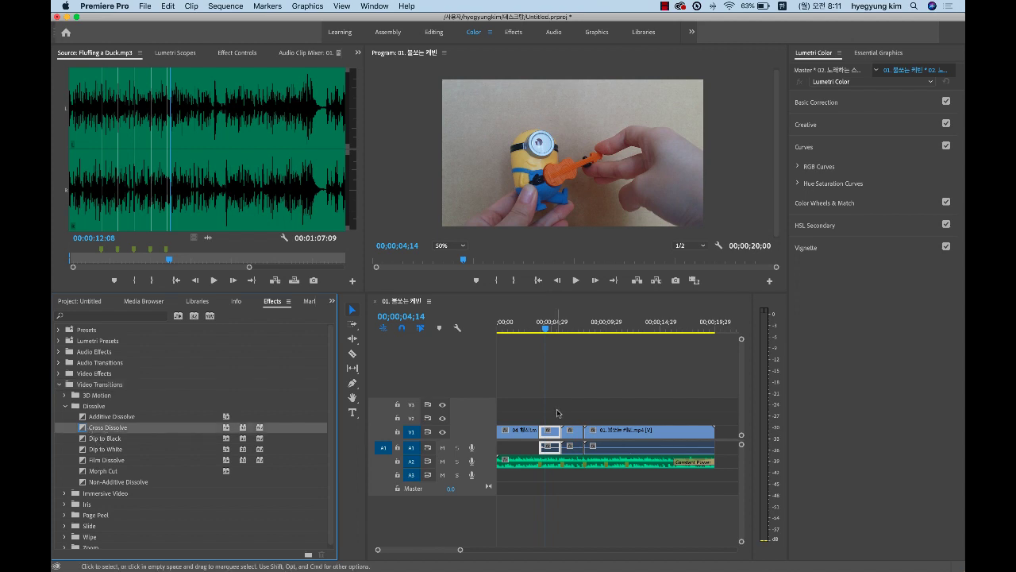
pyautogui.click(528, 436)
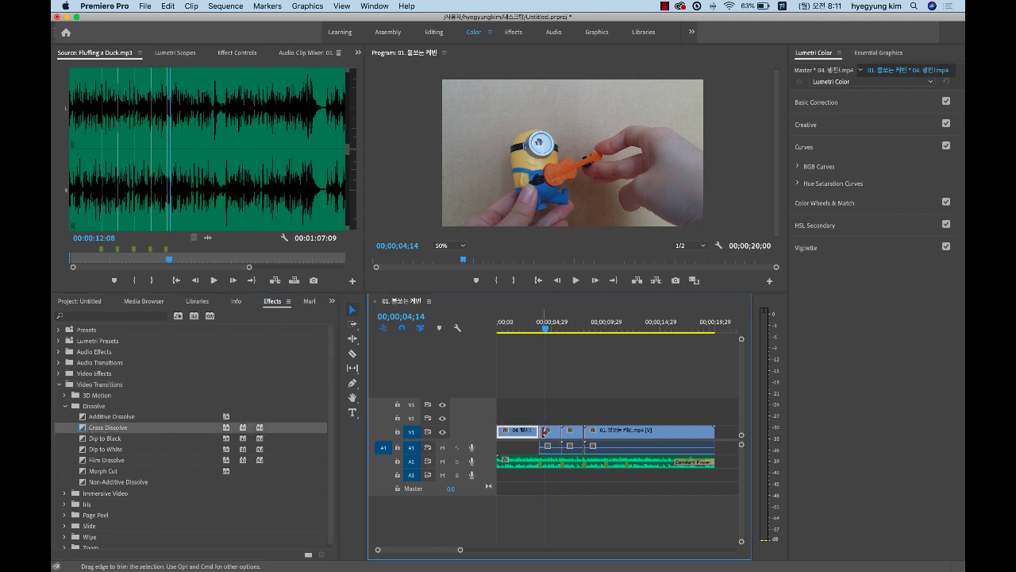
pyautogui.click(84, 431)
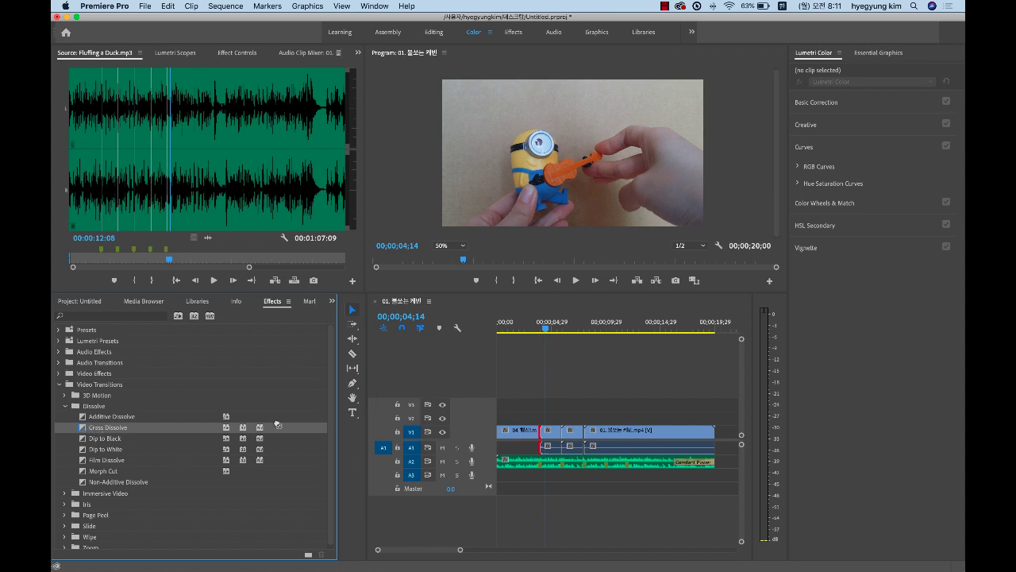
pyautogui.moveTo(277, 424)
pyautogui.mouseDown()
pyautogui.moveTo(475, 421)
pyautogui.moveTo(541, 433)
pyautogui.mouseUp()
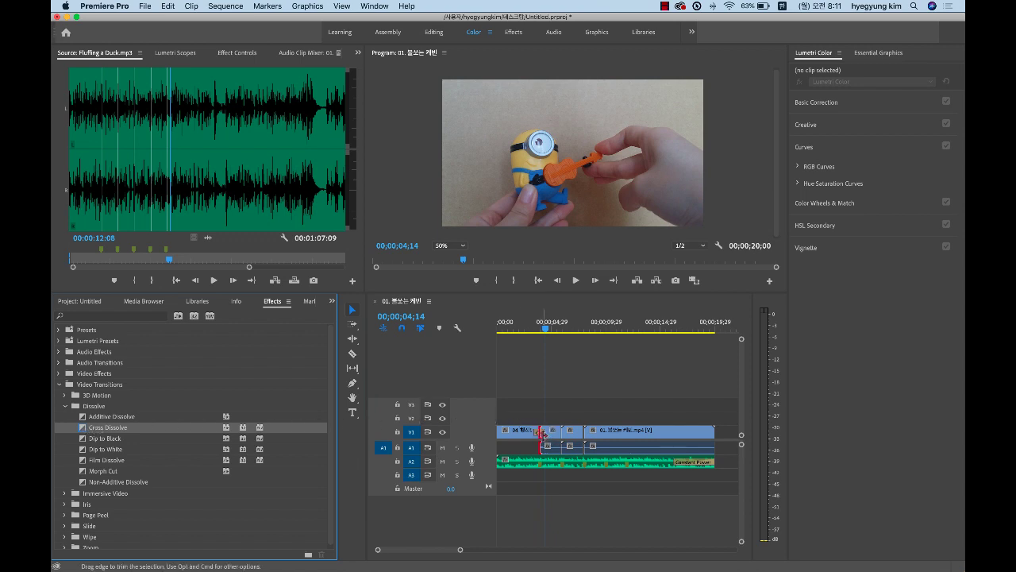
# Play the Cross Dissolve between clips 04 and 02 several times, starting from about 00;00;03;05.
pyautogui.press('=')
pyautogui.press('=')
pyautogui.press('=')
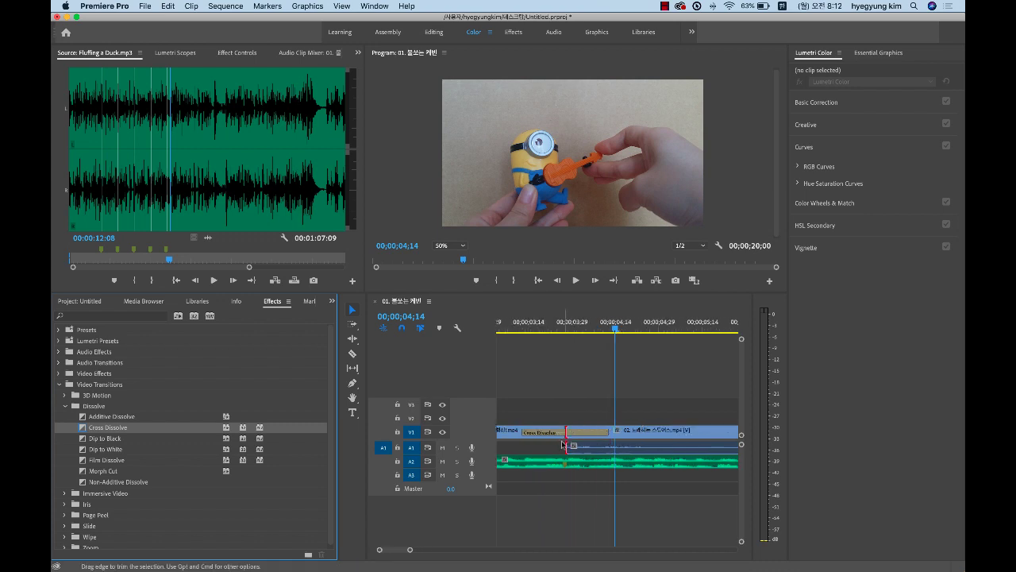
pyautogui.click(527, 433)
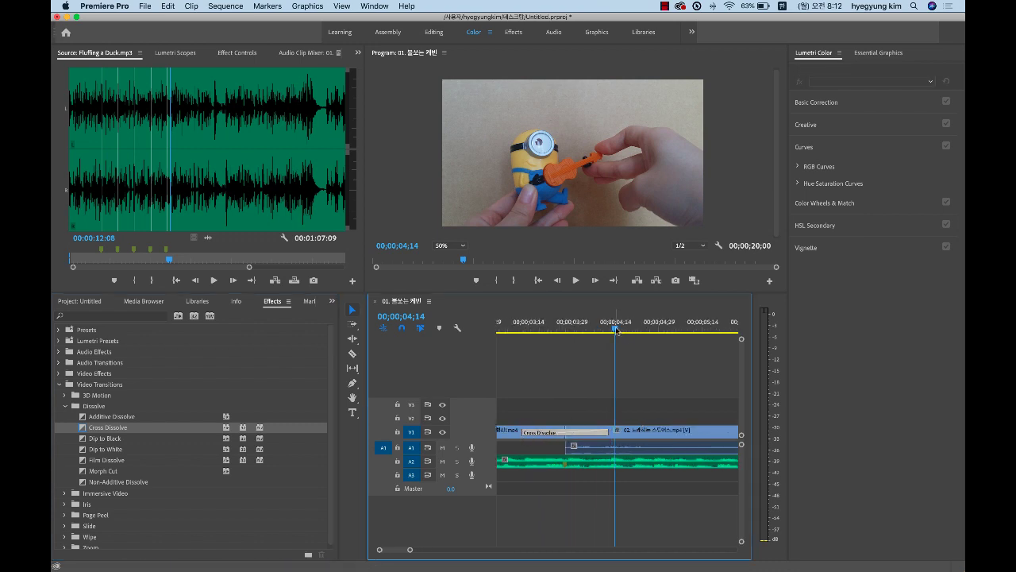
pyautogui.moveTo(617, 330); pyautogui.dragTo(504, 321)
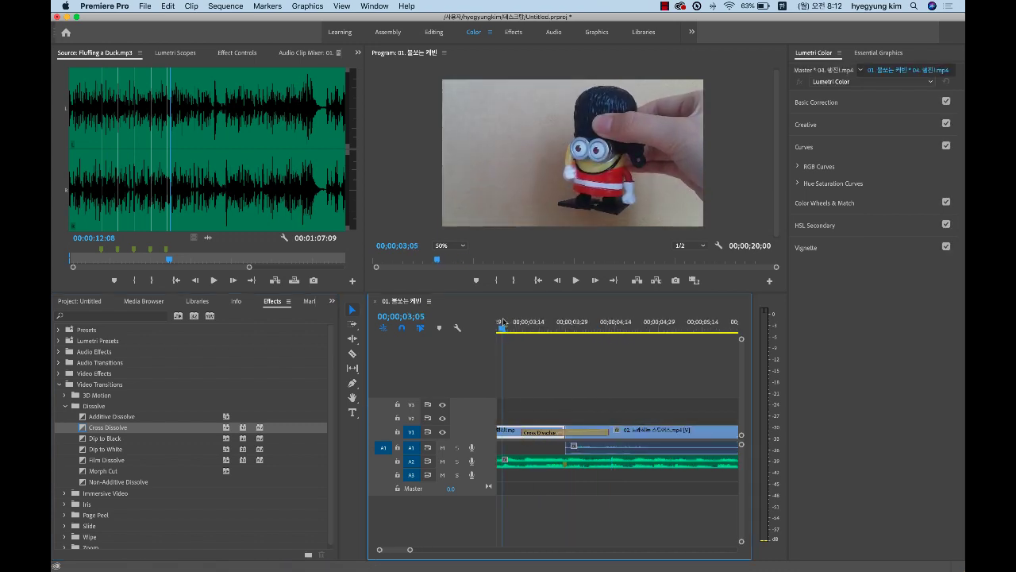
pyautogui.press('space')
pyautogui.press('space')
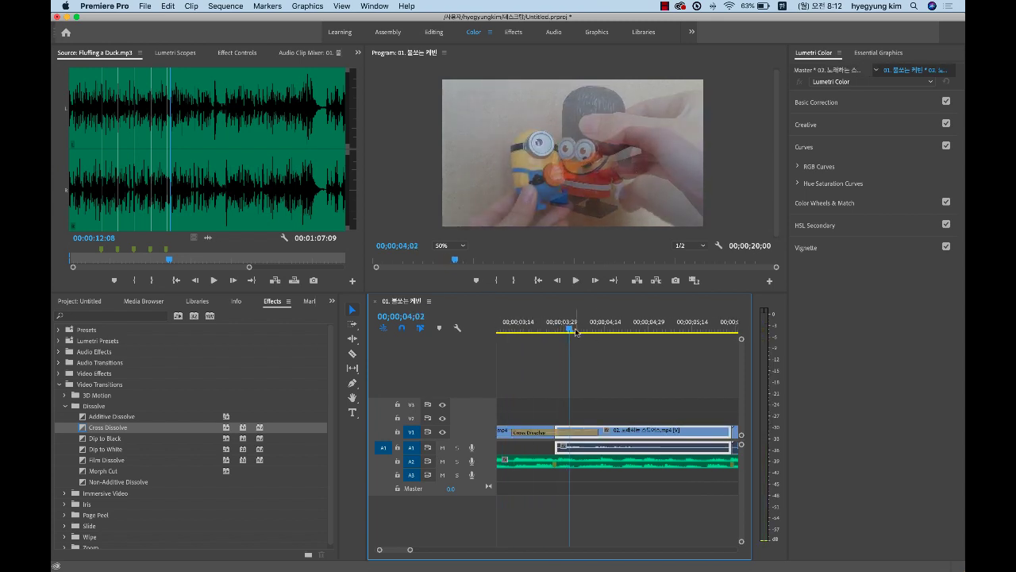
pyautogui.moveTo(573, 330); pyautogui.dragTo(489, 333)
pyautogui.press('space')
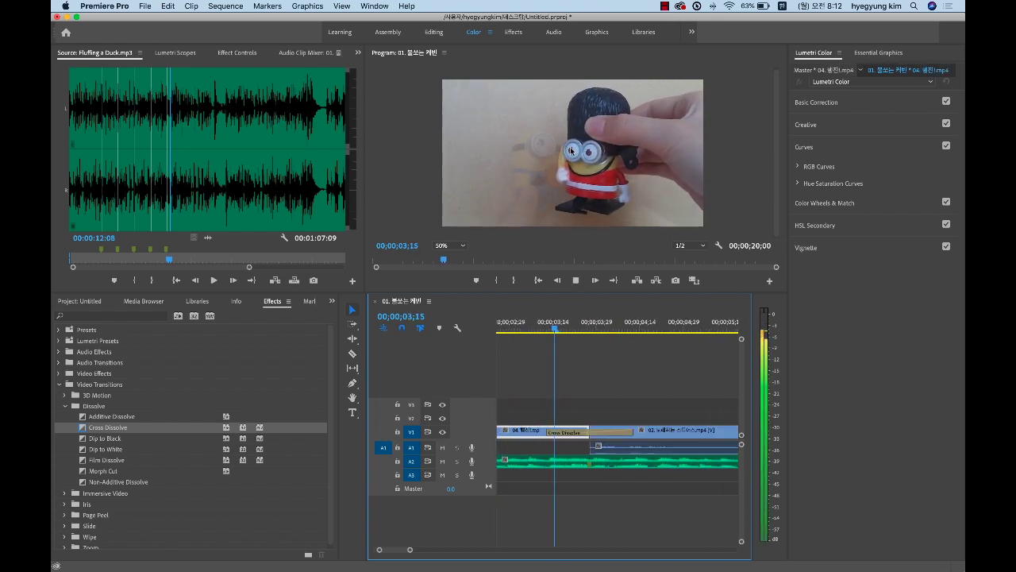
pyautogui.press('space')
pyautogui.moveTo(608, 328); pyautogui.dragTo(524, 329)
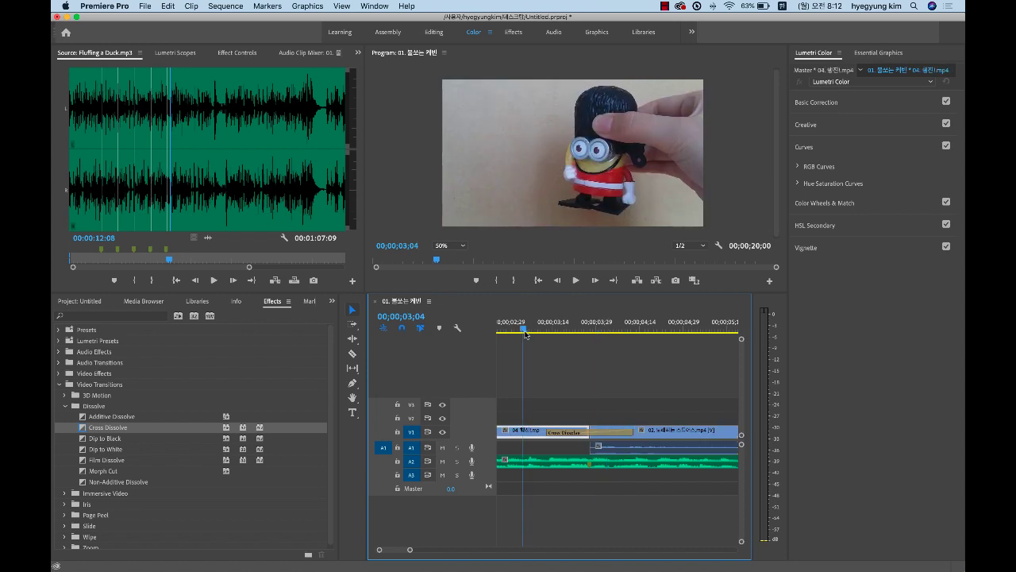
pyautogui.press('space')
pyautogui.press('space')
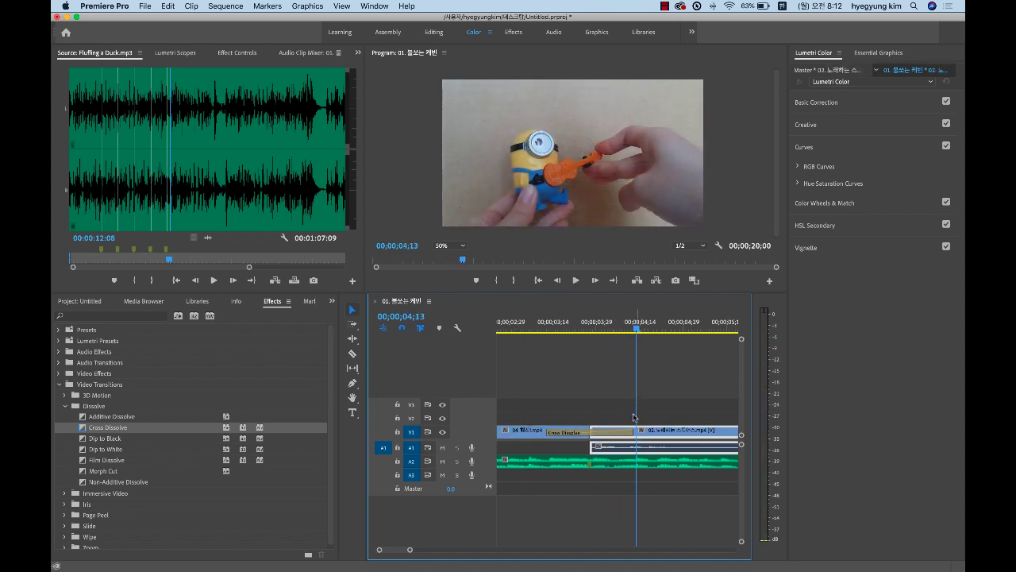
# Apply the Dip to Black video transition to the start of clip 03 on V1.
pyautogui.press('-')
pyautogui.press('-')
pyautogui.press('-')
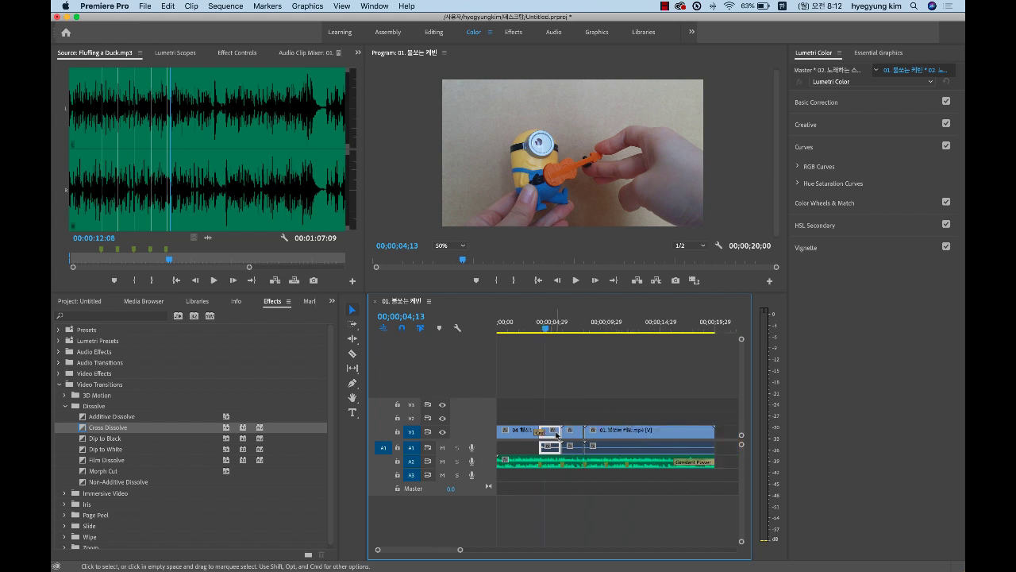
pyautogui.click(572, 431)
pyautogui.click(112, 439)
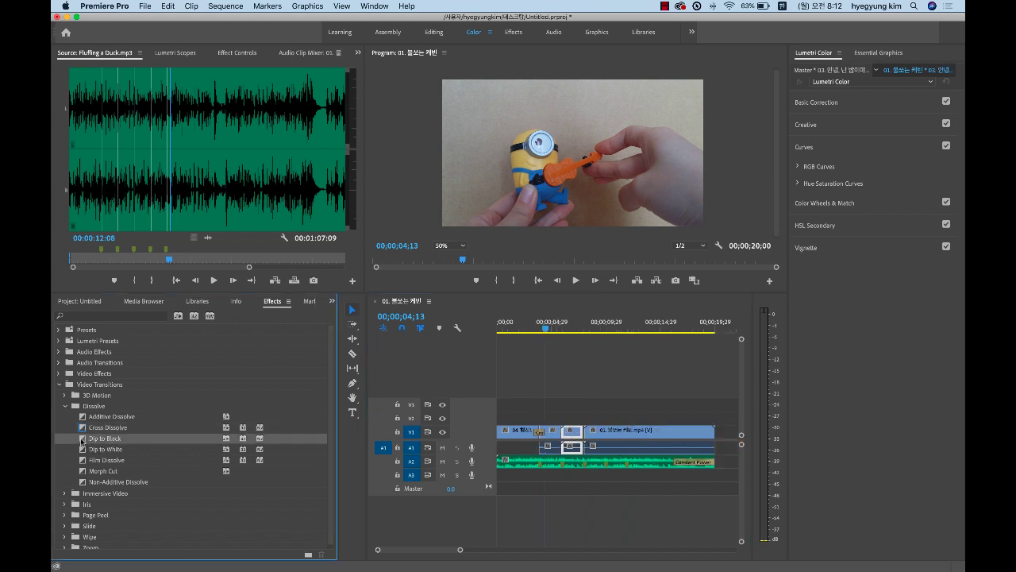
pyautogui.moveTo(83, 439); pyautogui.dragTo(568, 433)
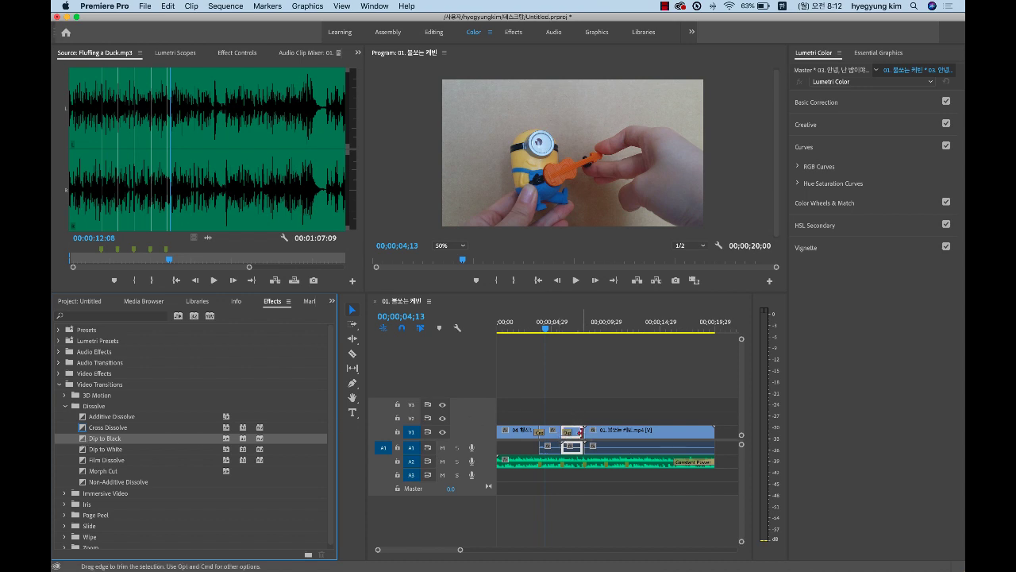
# Play the Dip to Black transition from about 00;00;05;02 and scrub across it to 00;00;07;03.
pyautogui.press('=')
pyautogui.press('=')
pyautogui.moveTo(413, 550); pyautogui.dragTo(415, 549)
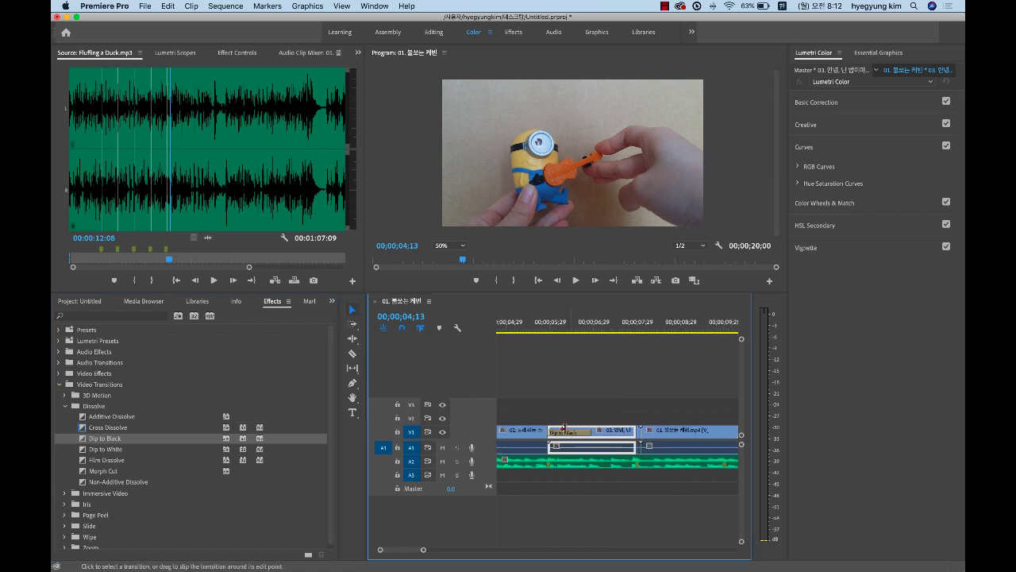
pyautogui.click(511, 327)
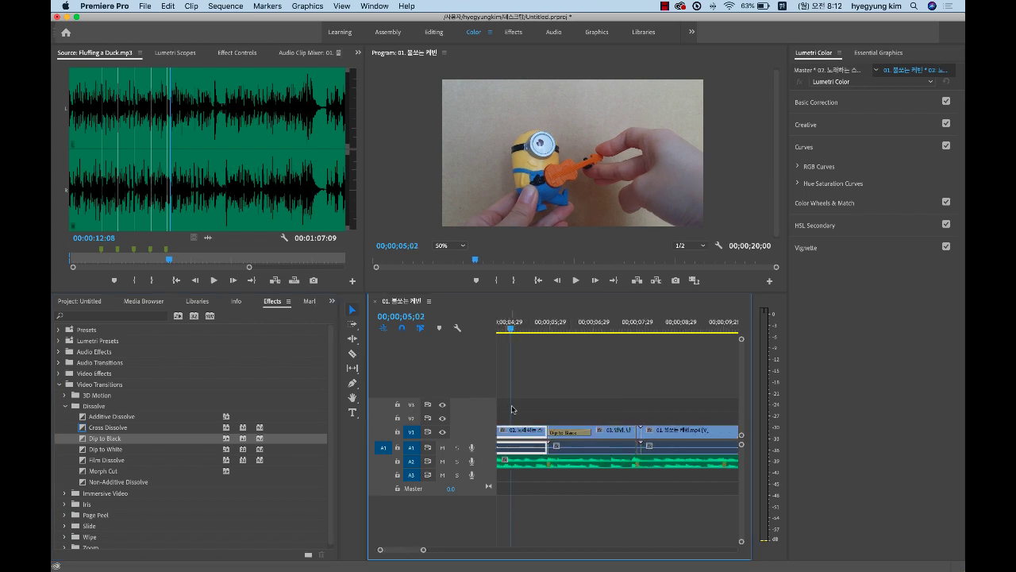
pyautogui.press('space')
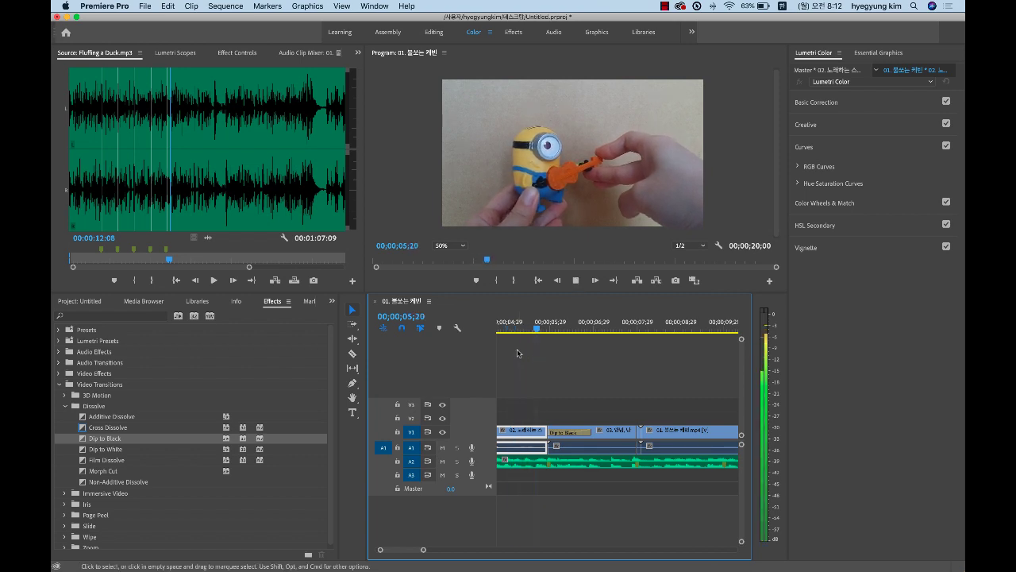
pyautogui.press('space')
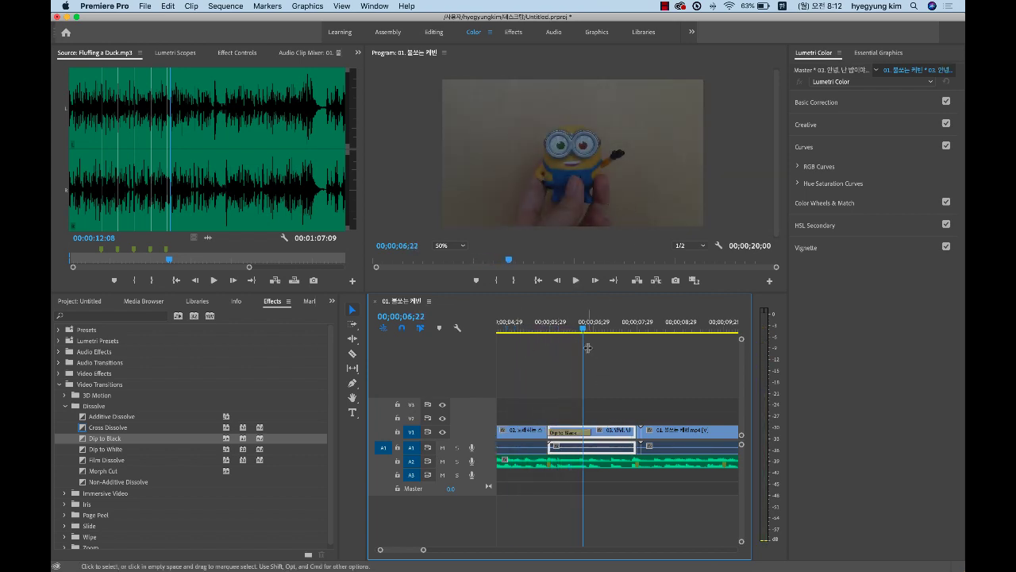
pyautogui.click(534, 328)
pyautogui.moveTo(533, 331); pyautogui.dragTo(601, 335)
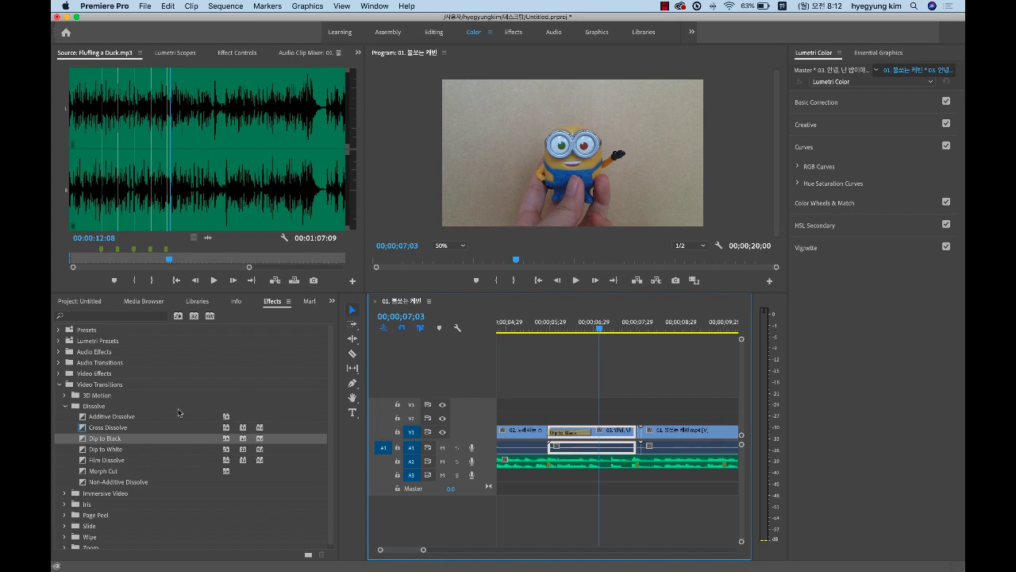
# Apply the Dip to White video transition to the start of clip 01 and play through it from 00;00;07;03.
pyautogui.click(88, 451)
pyautogui.moveTo(88, 453); pyautogui.dragTo(661, 435)
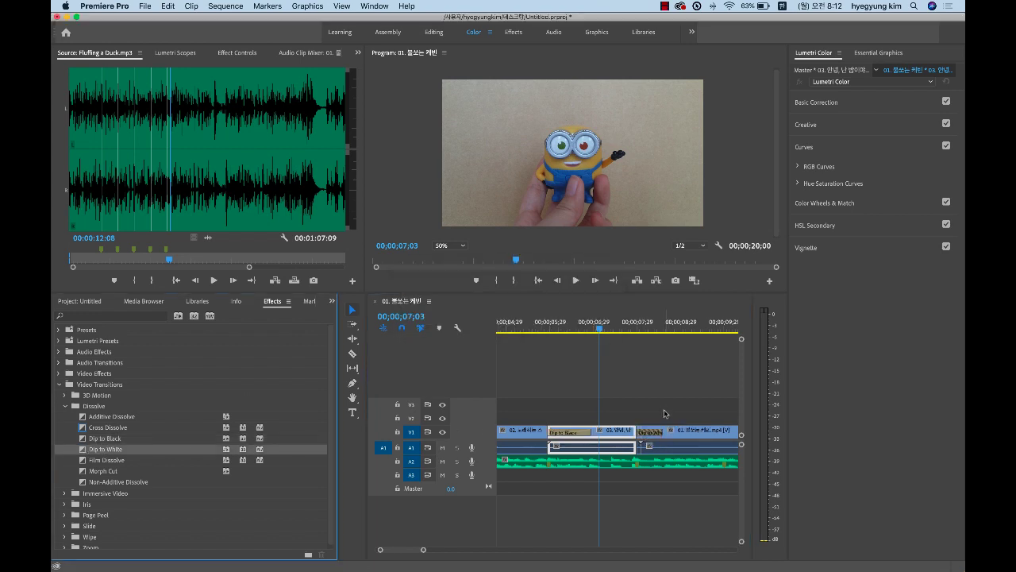
pyautogui.press('space')
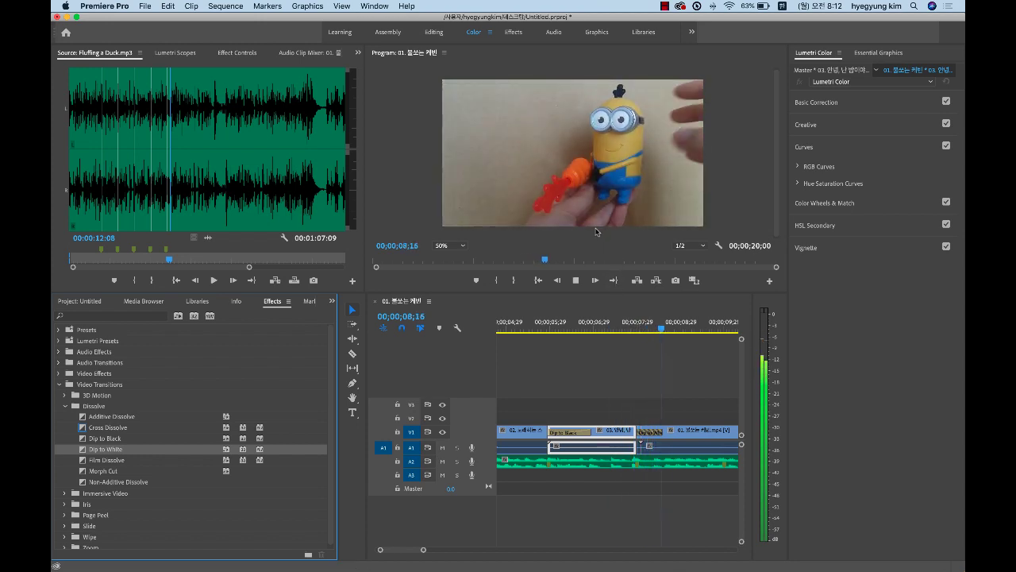
pyautogui.press('space')
# Review the three video transitions by playing from about 00;00;04;17 and again from the start of the sequence.
pyautogui.press('-')
pyautogui.press('-')
pyautogui.press('-')
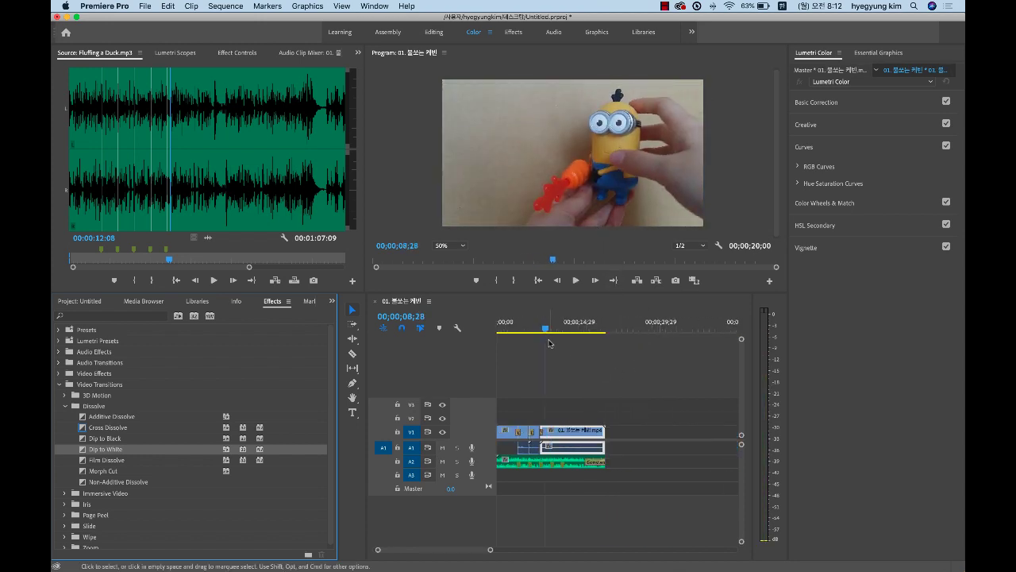
pyautogui.moveTo(545, 329); pyautogui.dragTo(493, 332)
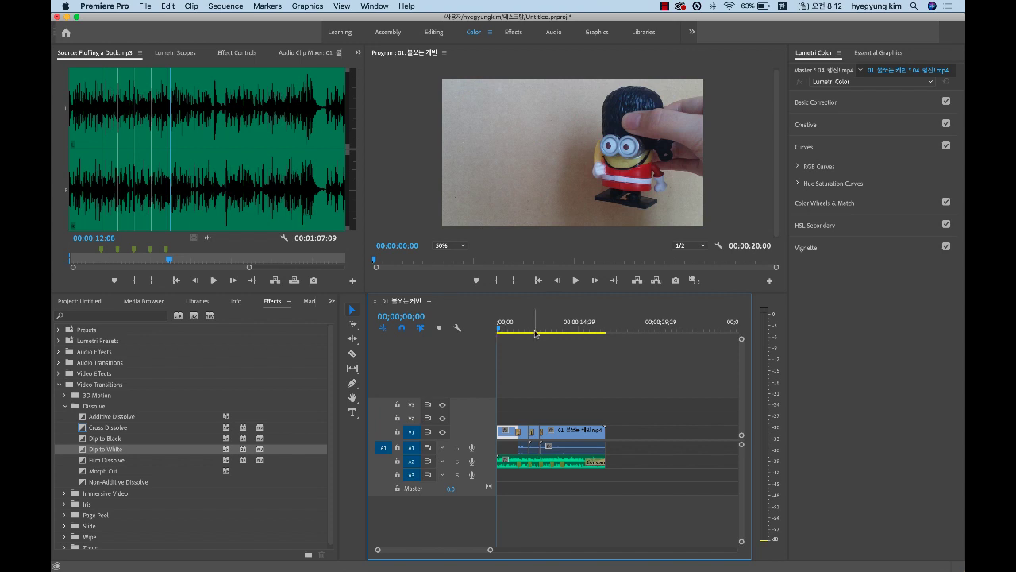
pyautogui.moveTo(504, 329)
pyautogui.mouseDown()
pyautogui.moveTo(532, 333)
pyautogui.moveTo(522, 332)
pyautogui.mouseUp()
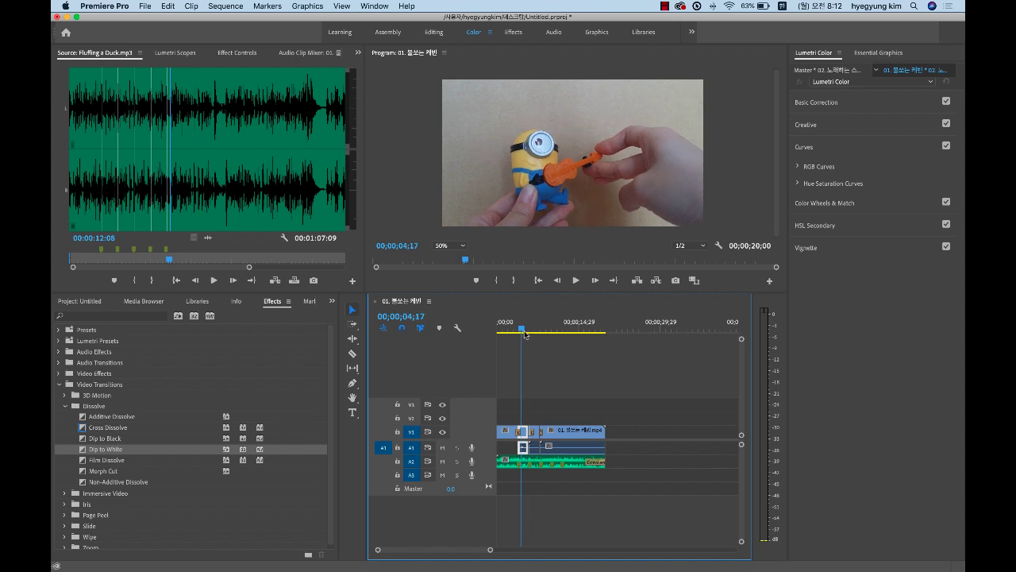
pyautogui.press('space')
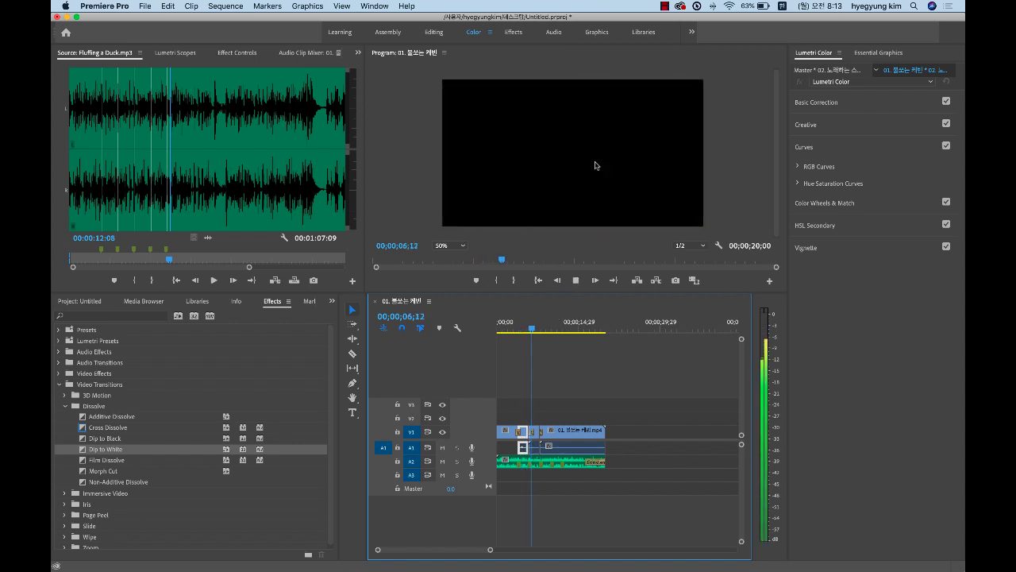
pyautogui.press('space')
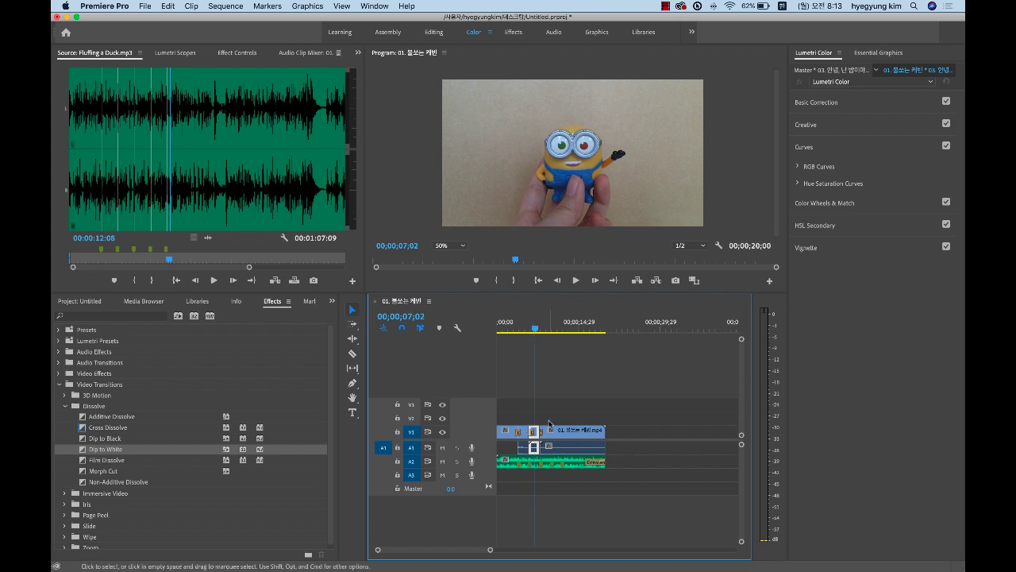
pyautogui.moveTo(535, 330); pyautogui.dragTo(421, 341)
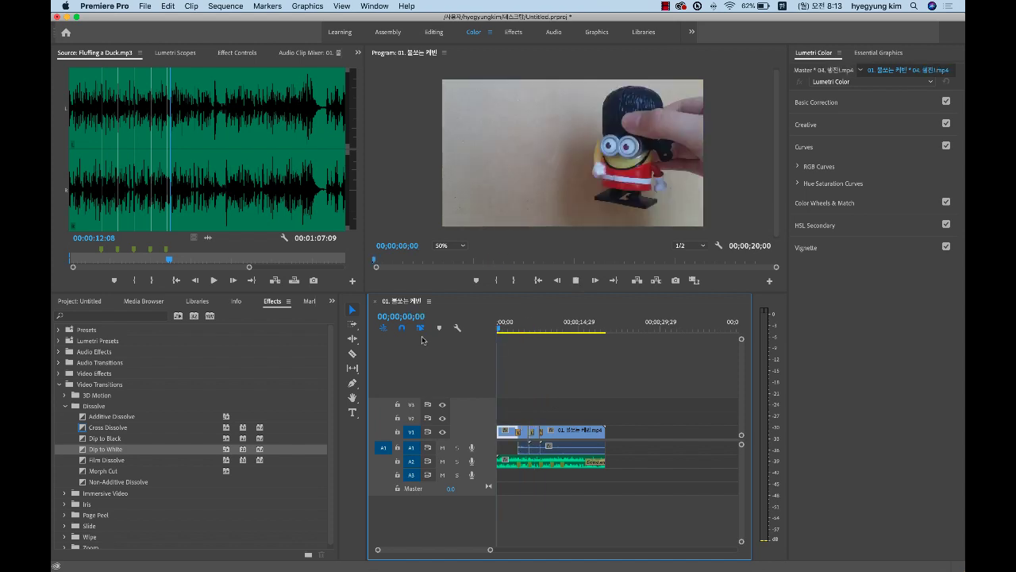
pyautogui.press('space')
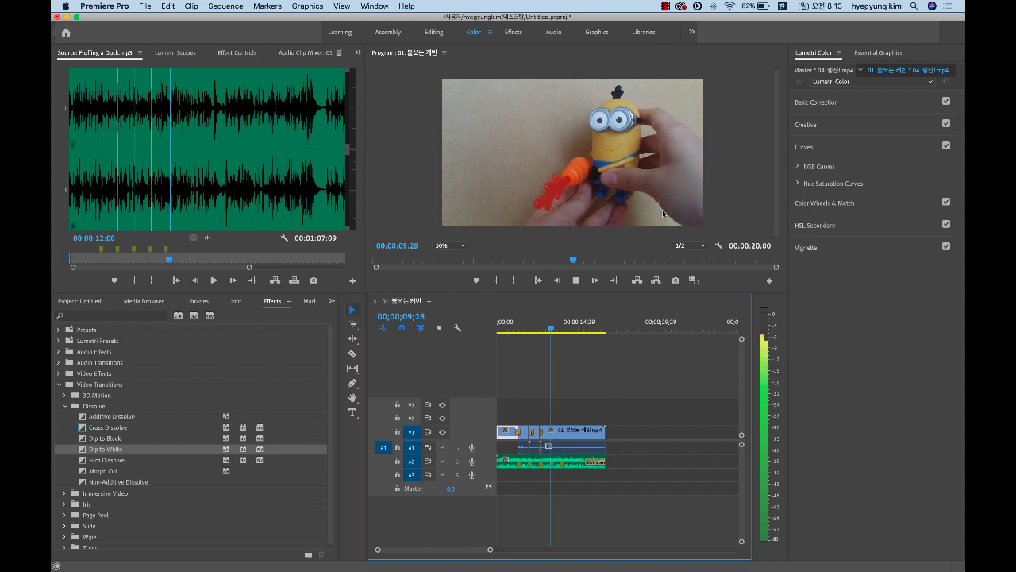
# Stop playback and scrub back across the Dip to White transition to 00;00;08;05.
pyautogui.press('space')
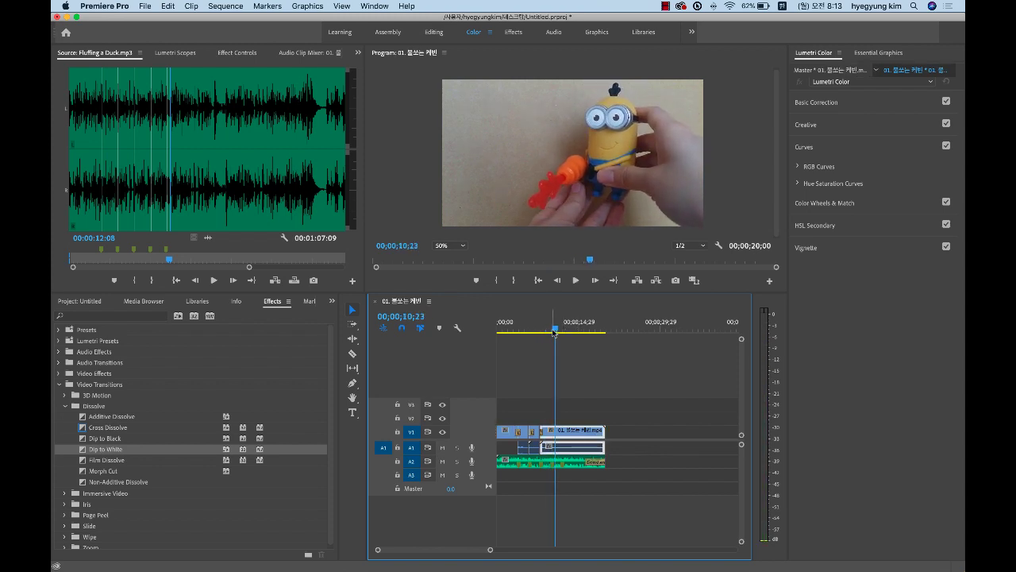
pyautogui.moveTo(554, 330)
pyautogui.mouseDown()
pyautogui.moveTo(540, 329)
pyautogui.moveTo(549, 331)
pyautogui.mouseUp()
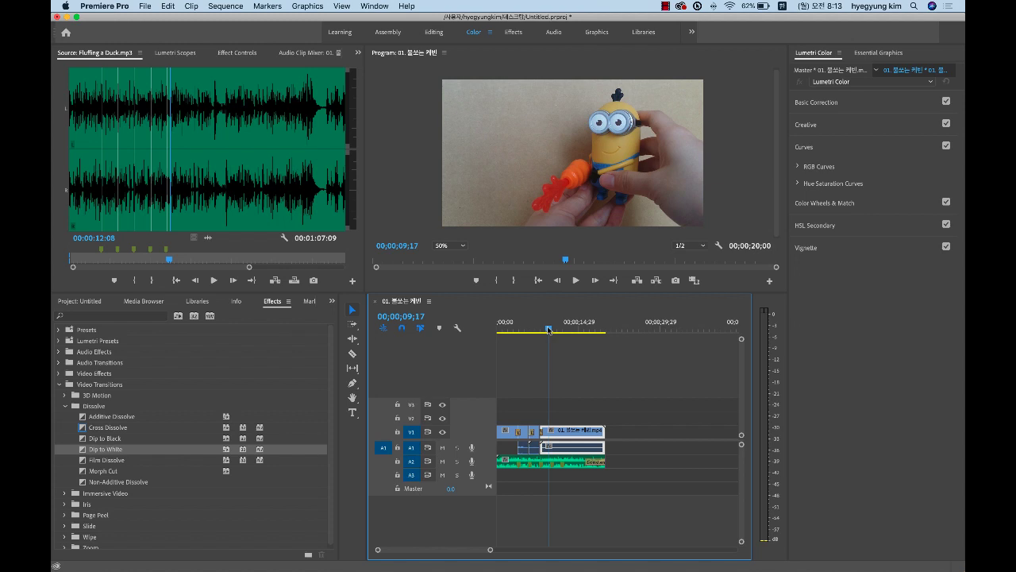
pyautogui.moveTo(549, 330)
pyautogui.mouseDown()
pyautogui.moveTo(501, 331)
pyautogui.moveTo(541, 331)
pyautogui.mouseUp()
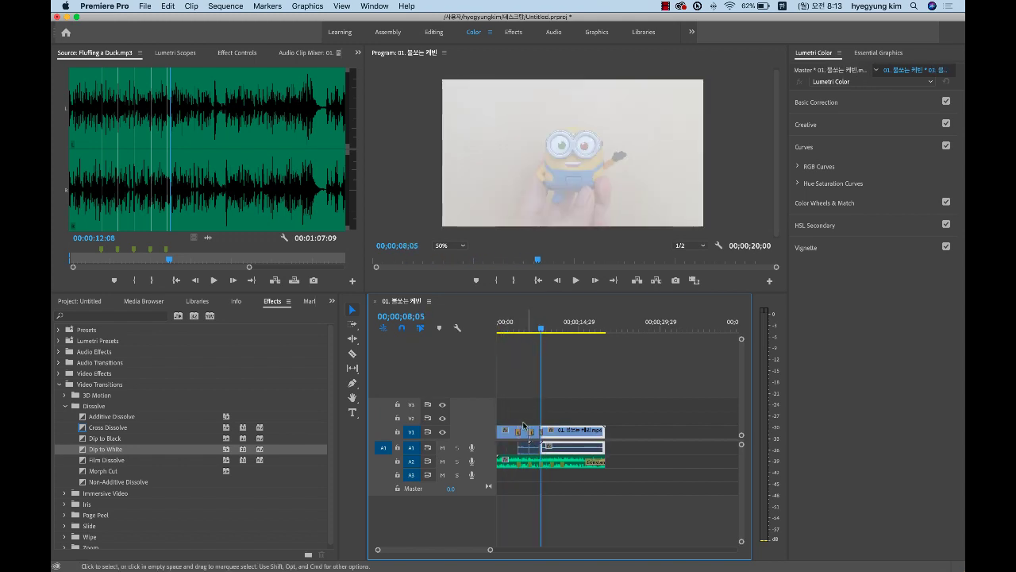
# Create a 1920 x 1080 legacy title named Title 01 with the playhead at 00;00;20;10, and resize and reposition its editing window.
pyautogui.click(352, 354)
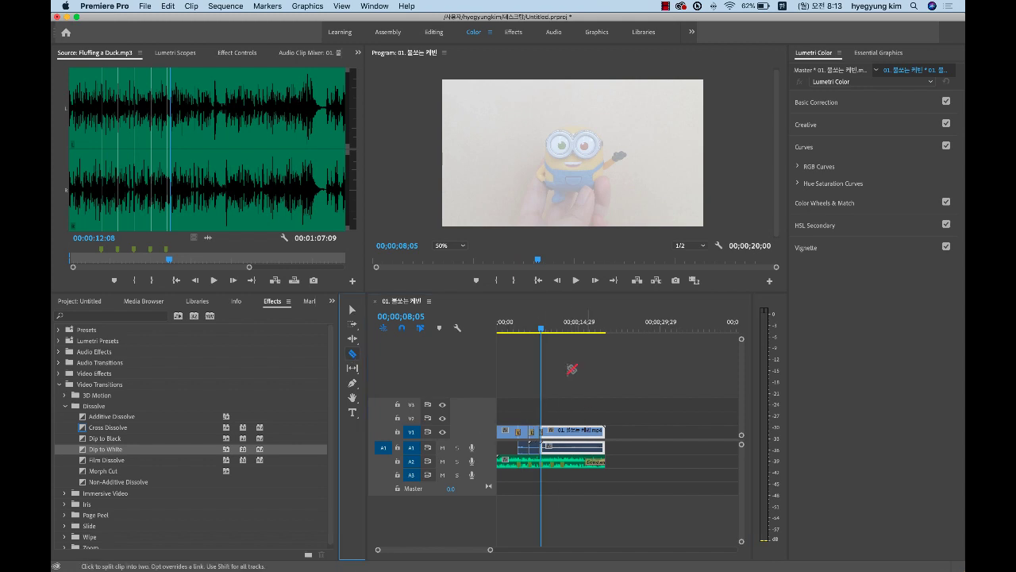
pyautogui.moveTo(540, 330); pyautogui.dragTo(608, 331)
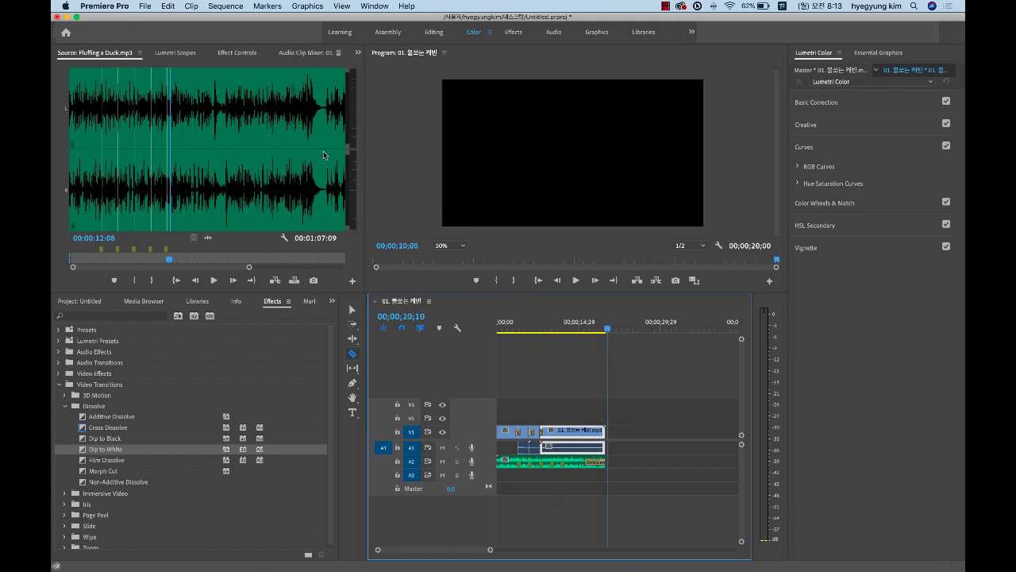
pyautogui.click(145, 6)
pyautogui.moveTo(190, 18)
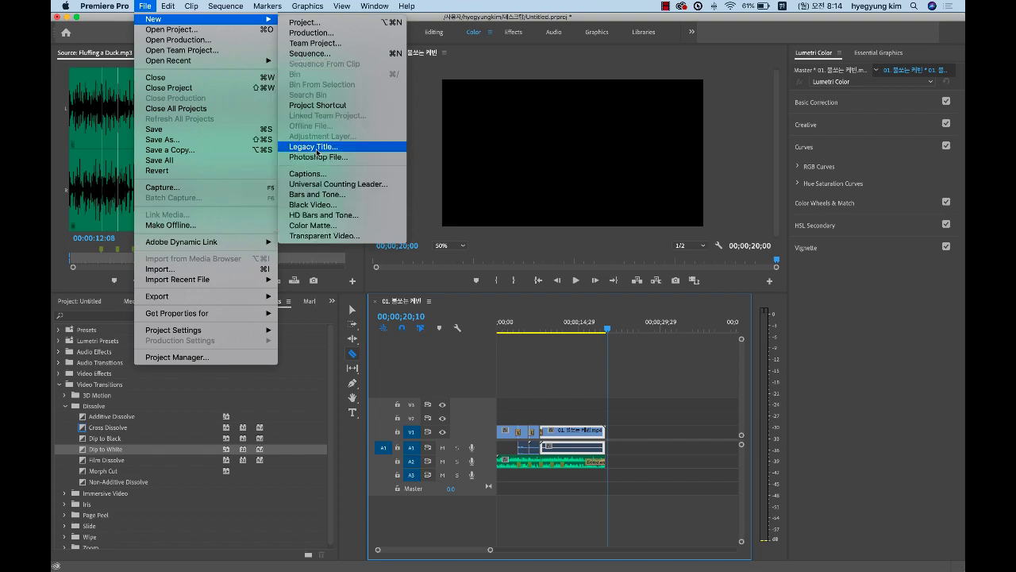
pyautogui.click(317, 147)
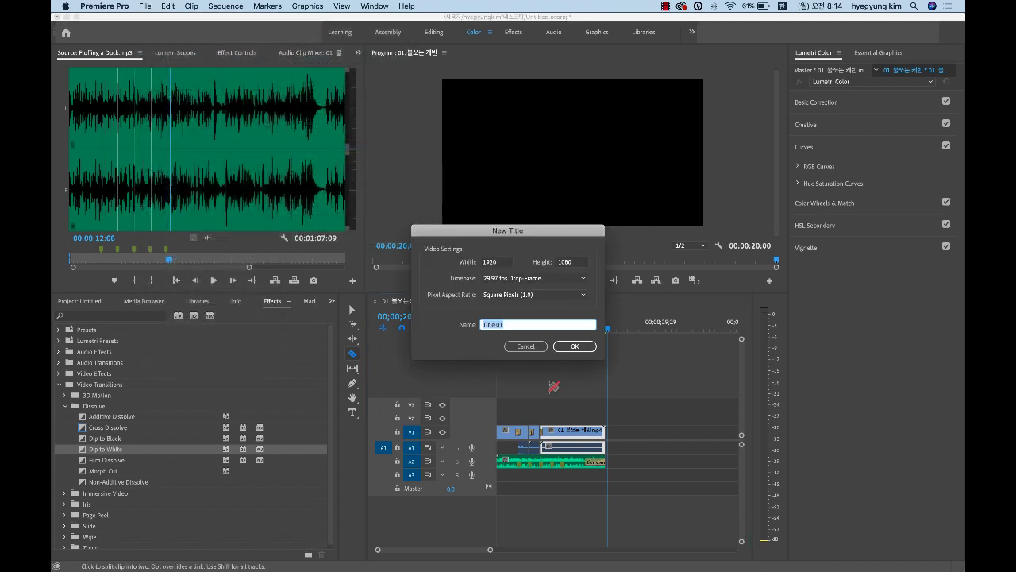
pyautogui.click(574, 346)
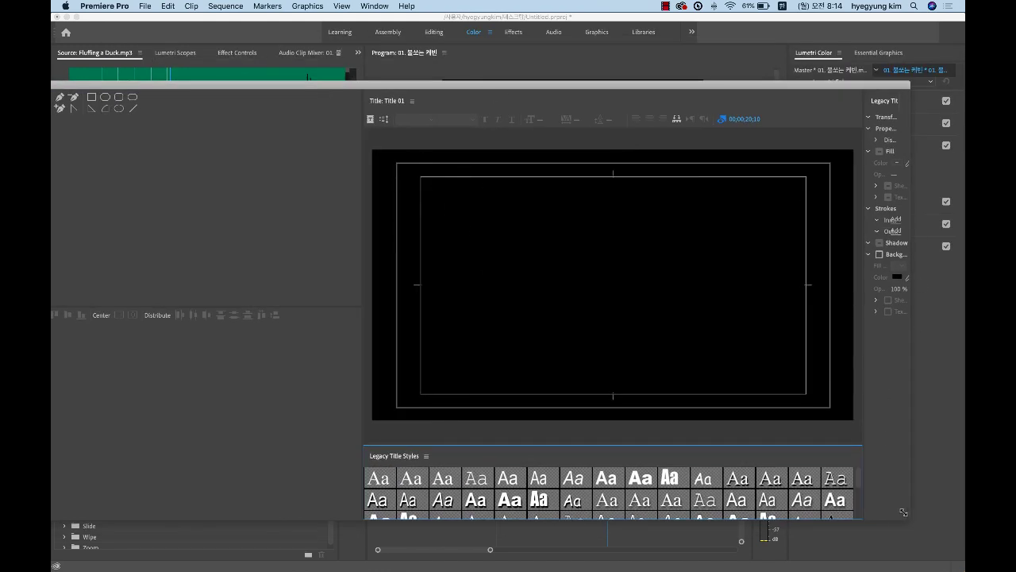
pyautogui.moveTo(908, 512); pyautogui.dragTo(737, 498)
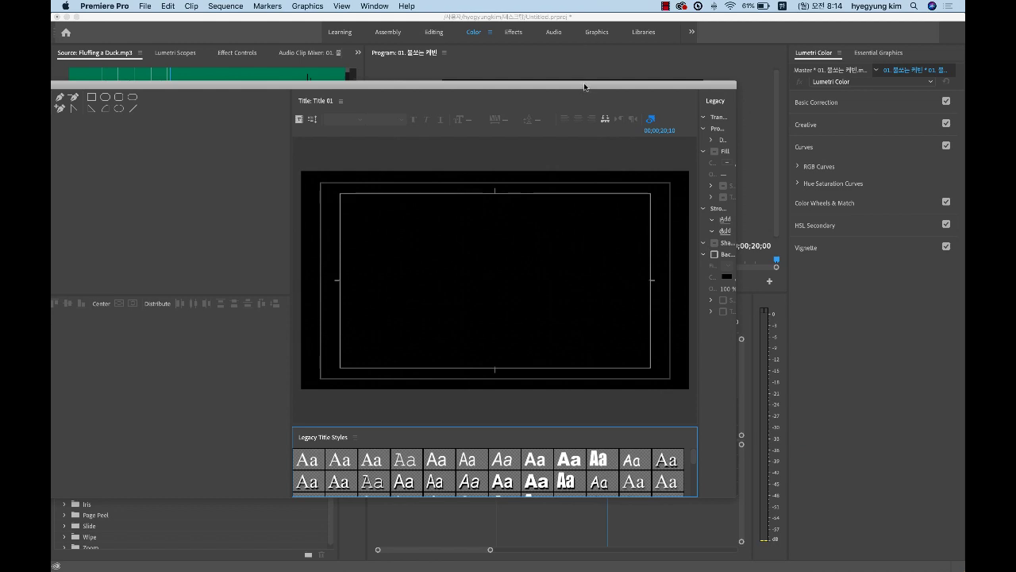
pyautogui.moveTo(586, 86); pyautogui.dragTo(724, 96)
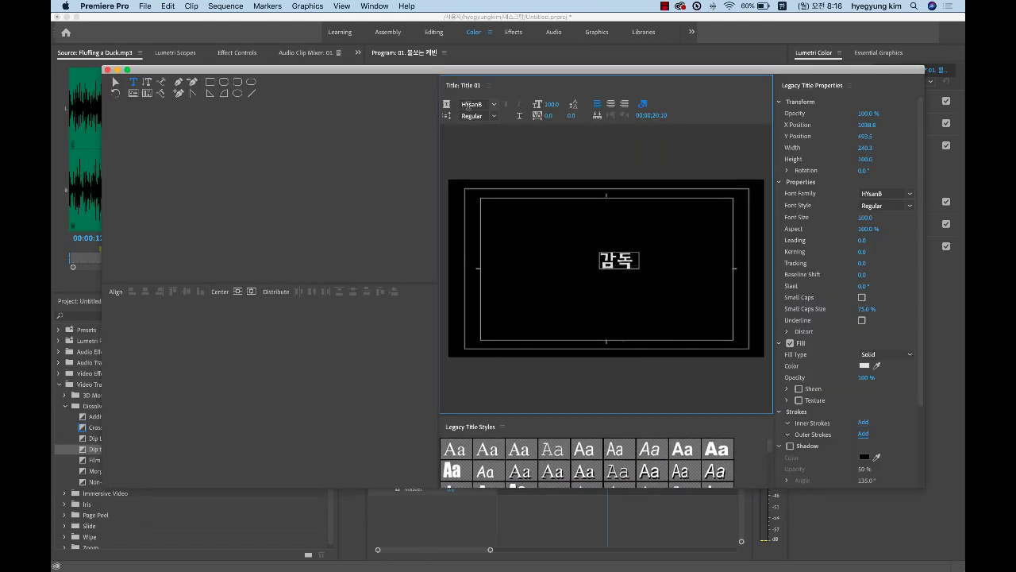
# Set the font of the 감 독 heading in the title to HYdnkM.
pyautogui.click(494, 105)
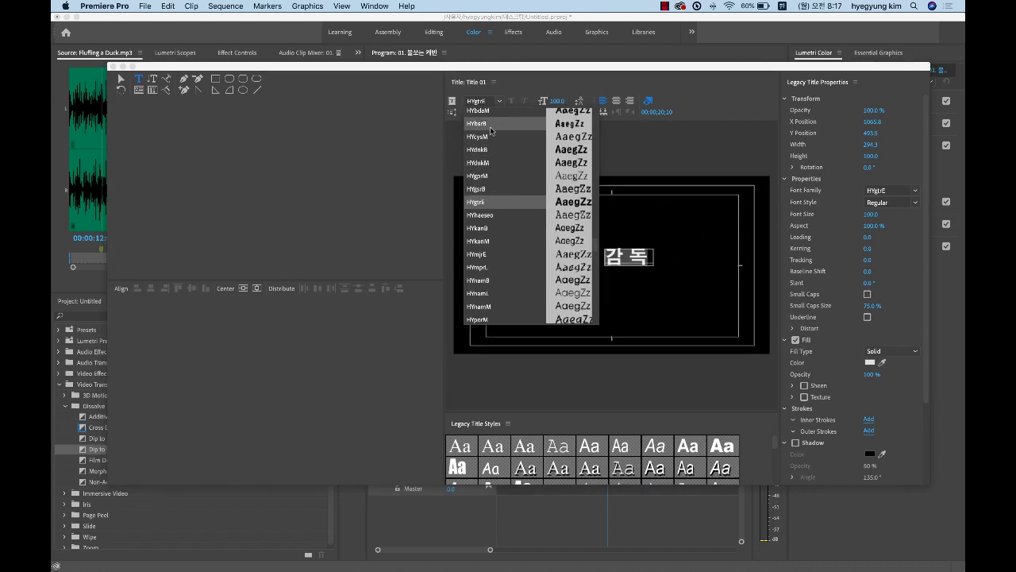
pyautogui.scroll(-2, 500, 223)
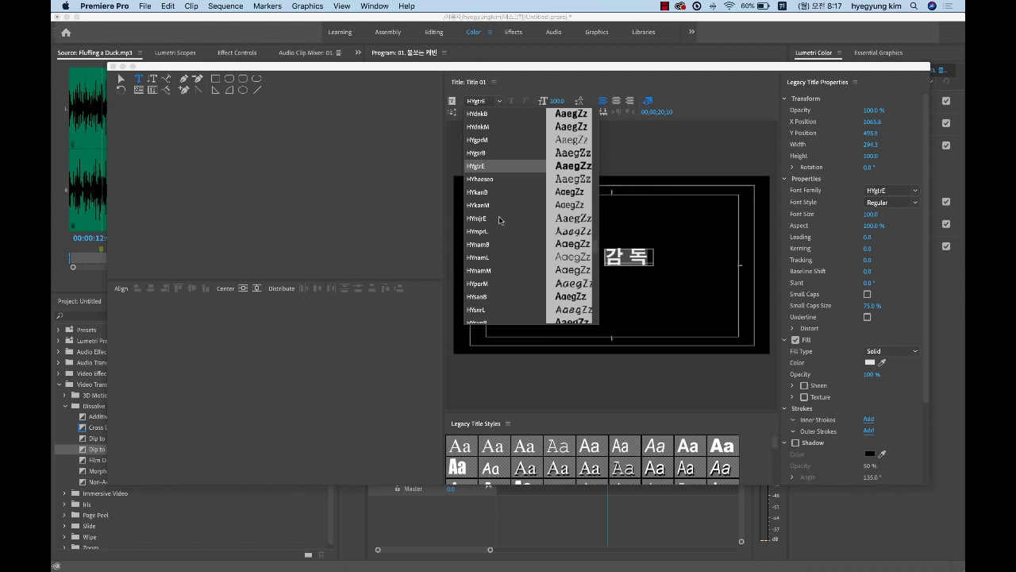
pyautogui.scroll(1, 500, 220)
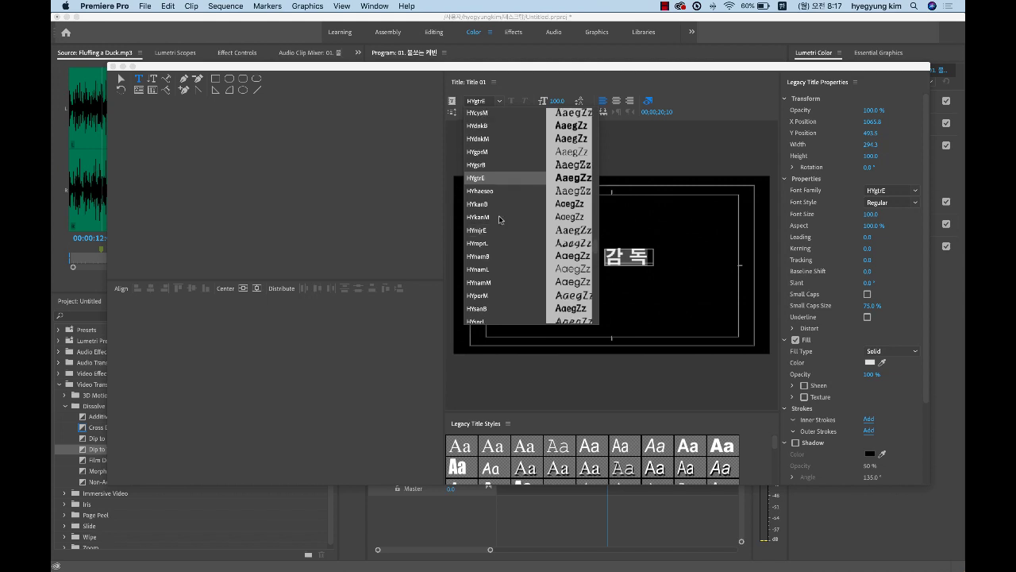
pyautogui.click(484, 139)
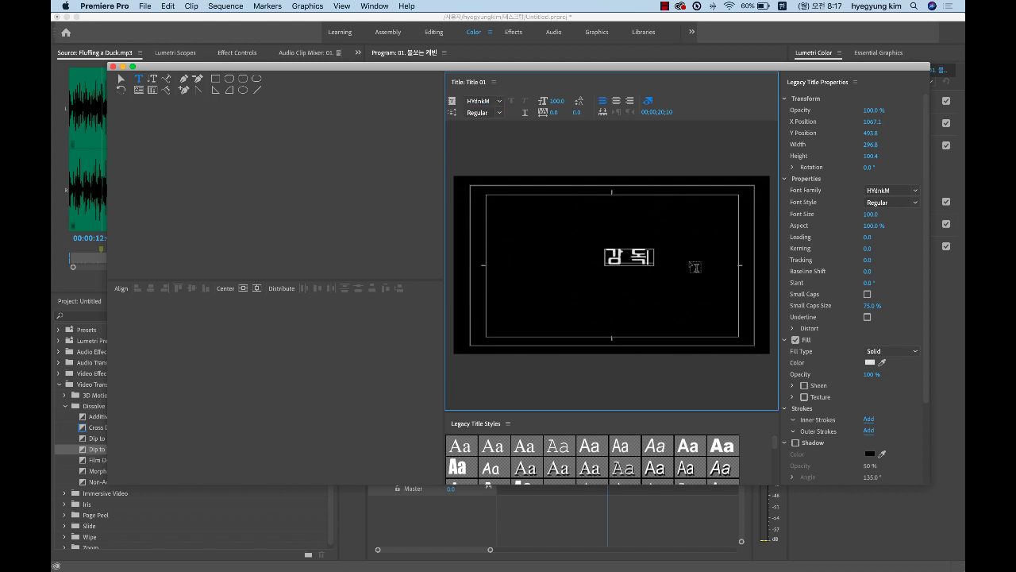
# Add the director's placeholder name two lines below the 감 독 heading.
pyautogui.press('Return')
pyautogui.press('Return')
pyautogui.write('홍')
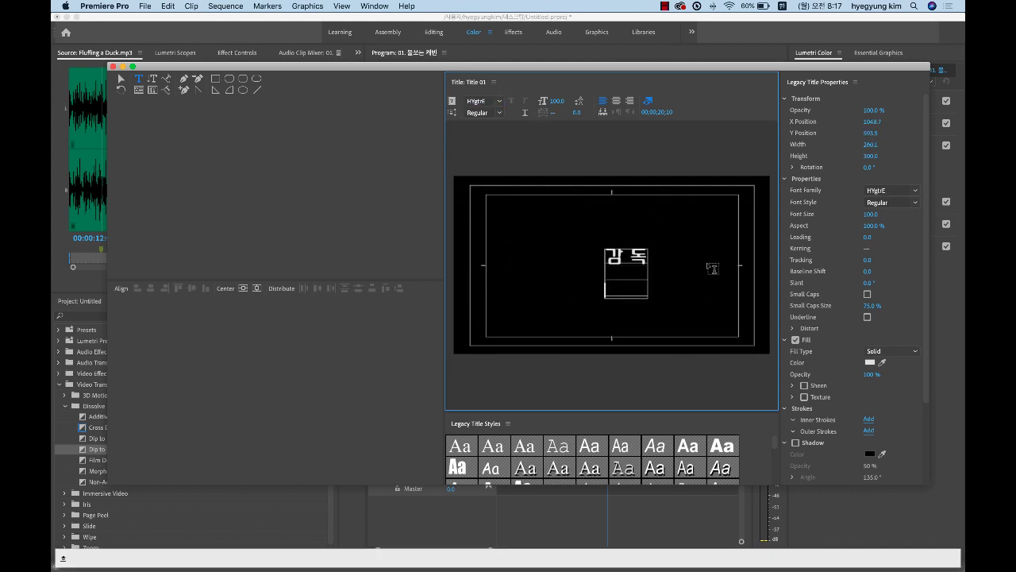
pyautogui.write('길동')
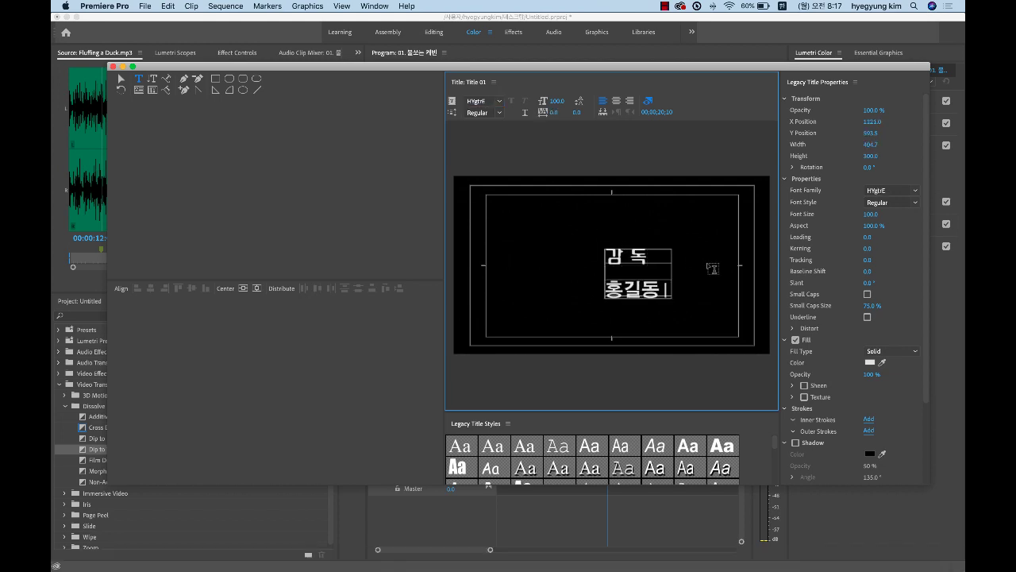
# Reduce the font size of the 감 독 heading and set the name line's font size to 73.
pyautogui.doubleClick(659, 289)
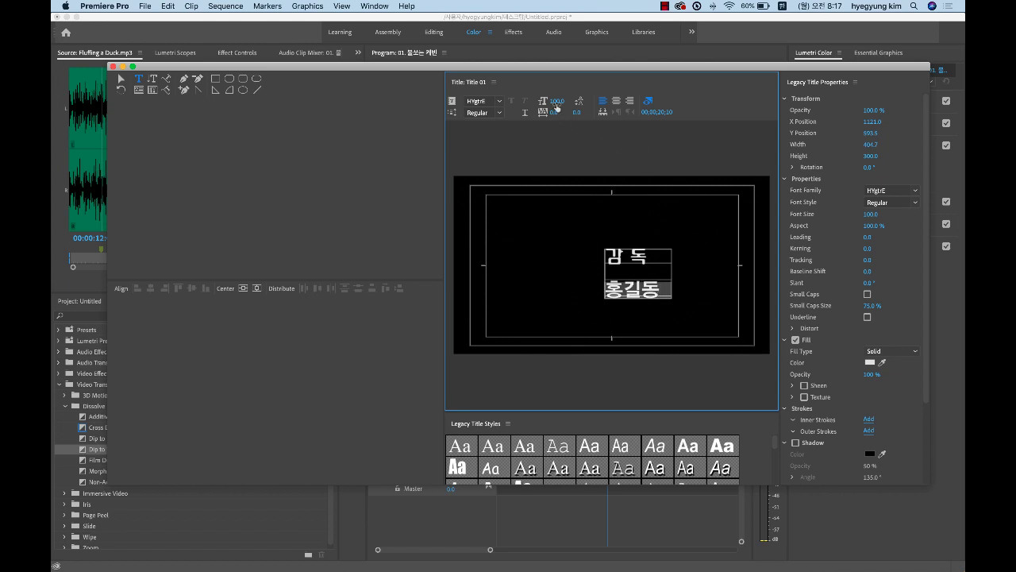
pyautogui.moveTo(560, 101)
pyautogui.mouseDown()
pyautogui.moveTo(533, 102)
pyautogui.moveTo(578, 102)
pyautogui.mouseUp()
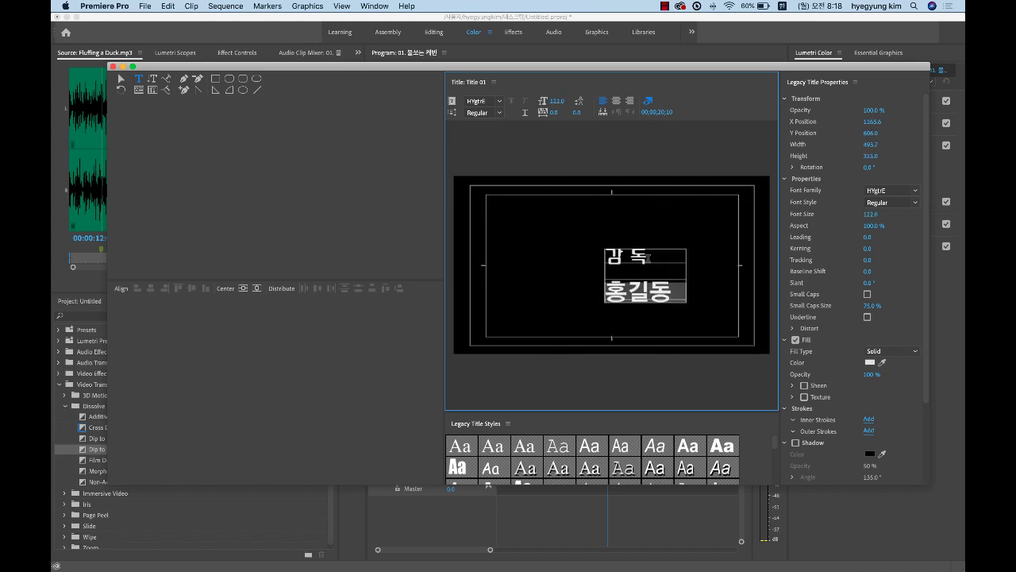
pyautogui.moveTo(648, 257); pyautogui.dragTo(606, 256)
pyautogui.moveTo(556, 102); pyautogui.dragTo(529, 103)
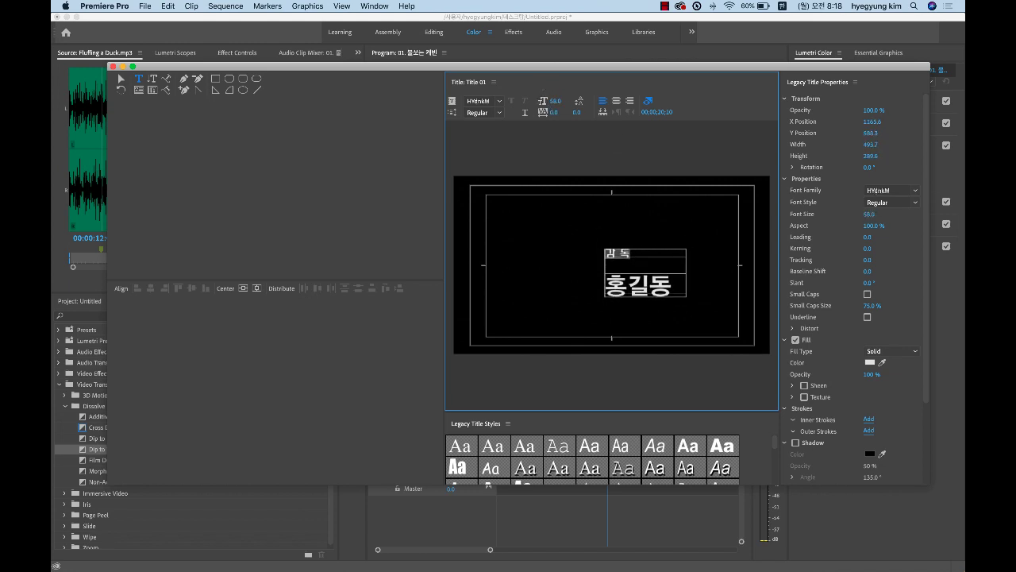
pyautogui.moveTo(672, 286); pyautogui.dragTo(602, 282)
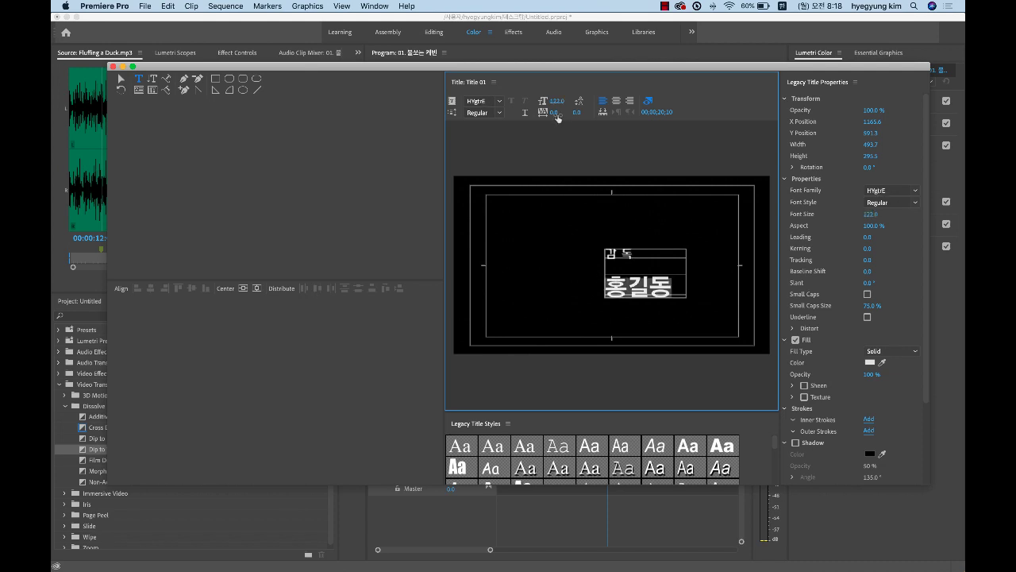
pyautogui.moveTo(556, 102); pyautogui.dragTo(519, 101)
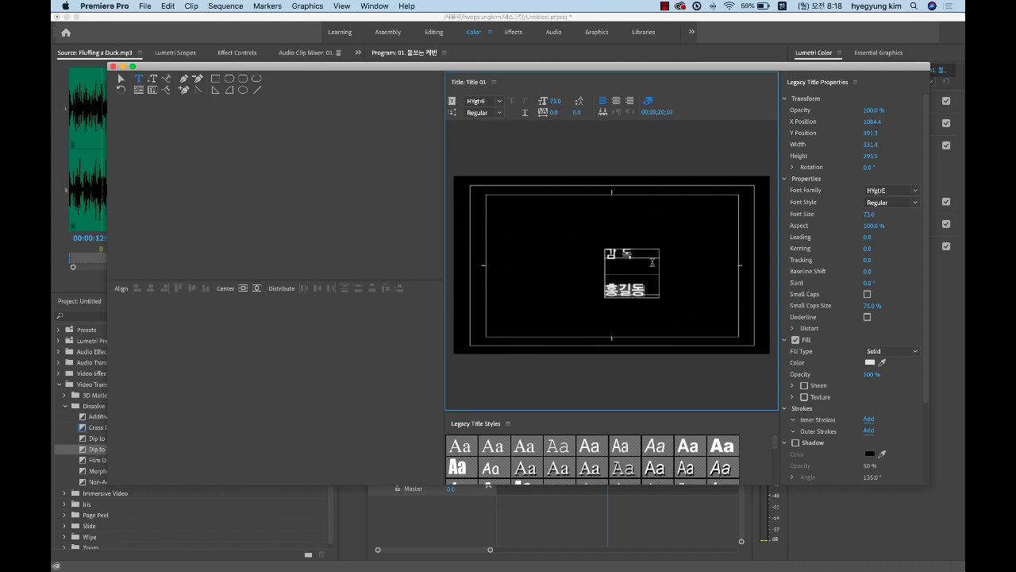
# Move the placeholder name up to the line directly below the 감 독 heading.
pyautogui.click(649, 288)
pyautogui.press('BackSpace')
pyautogui.press('BackSpace')
pyautogui.press('BackSpace')
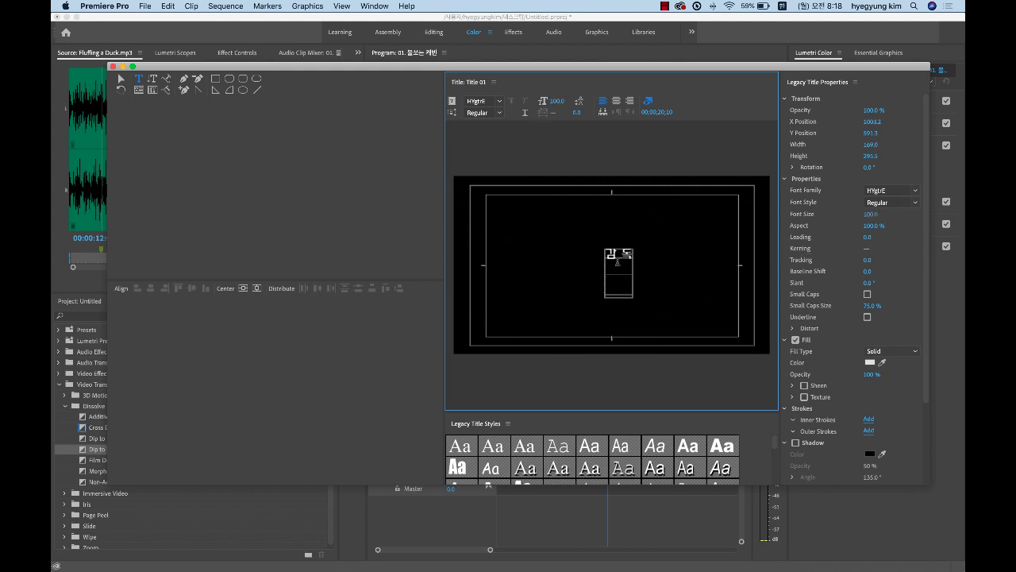
pyautogui.press('super+z')
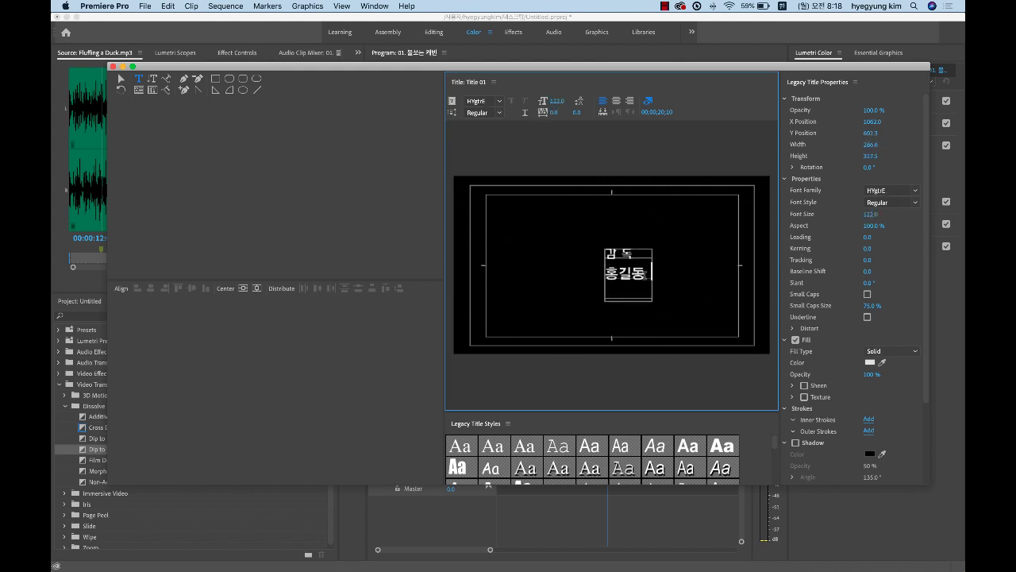
# Copy the heading and name lines and paste them repeatedly below to build a long vertical credits block.
pyautogui.moveTo(647, 273); pyautogui.dragTo(590, 247)
pyautogui.press('super+c')
pyautogui.click(650, 294)
pyautogui.press('super+v')
pyautogui.press('Return')
pyautogui.press('super+v')
pyautogui.press('Return')
pyautogui.press('Return')
pyautogui.press('super+v')
pyautogui.press('Return')
pyautogui.press('super+v')
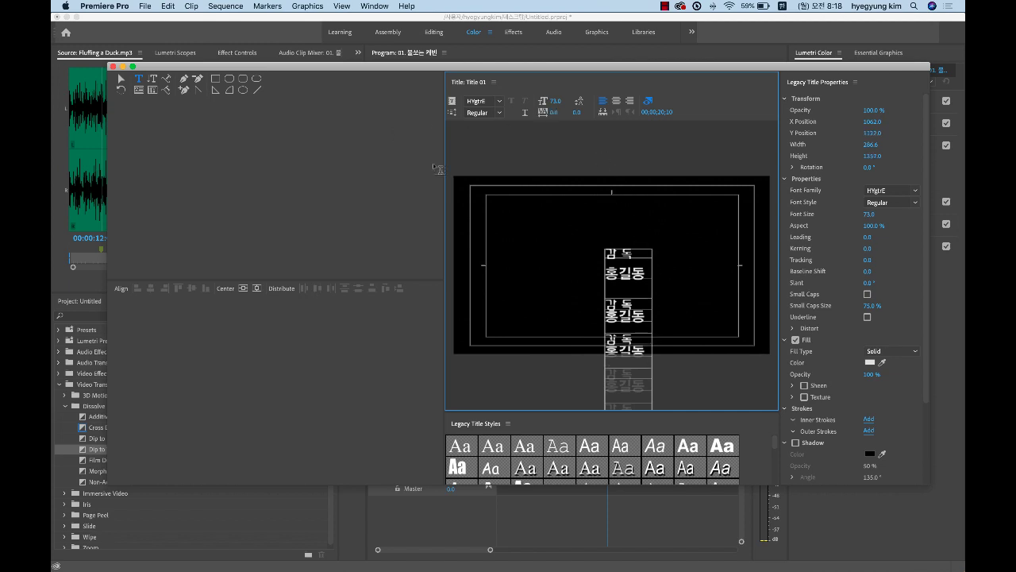
# Try the centre and right text alignments, restore left alignment, and place the credits block along the frame's right side at about X 1594, Y 683.
pyautogui.click(120, 78)
pyautogui.moveTo(628, 250); pyautogui.dragTo(623, 185)
pyautogui.click(618, 101)
pyautogui.click(630, 102)
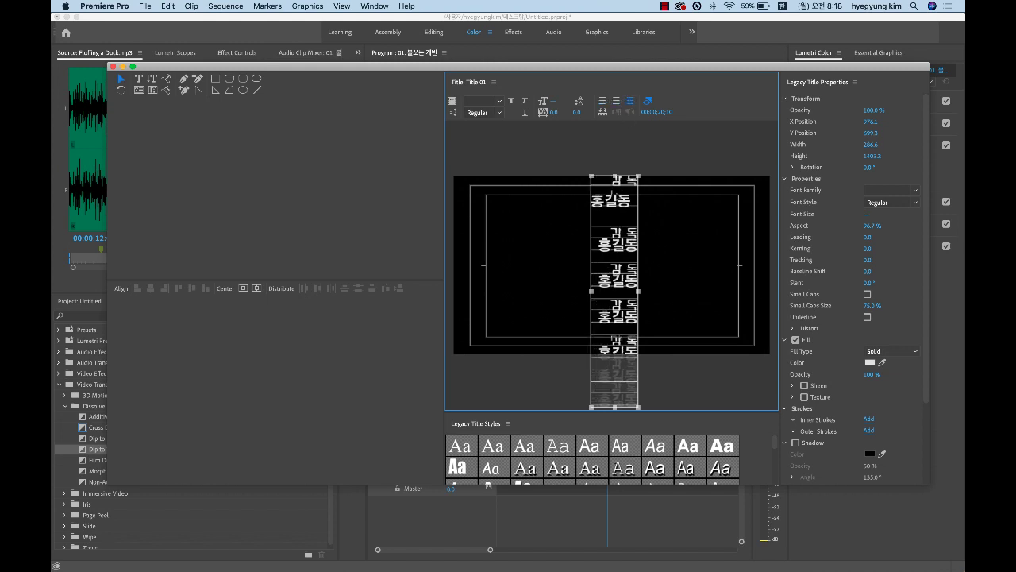
pyautogui.click(616, 102)
pyautogui.click(604, 102)
pyautogui.moveTo(622, 190); pyautogui.dragTo(709, 185)
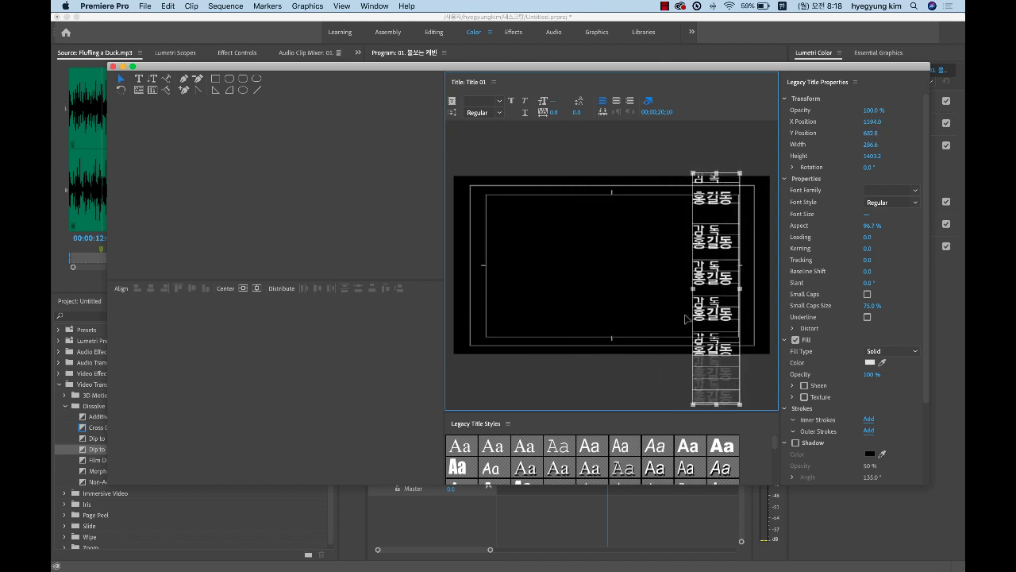
# Set the title type to Roll, with the credits starting and ending off screen.
pyautogui.click(500, 114)
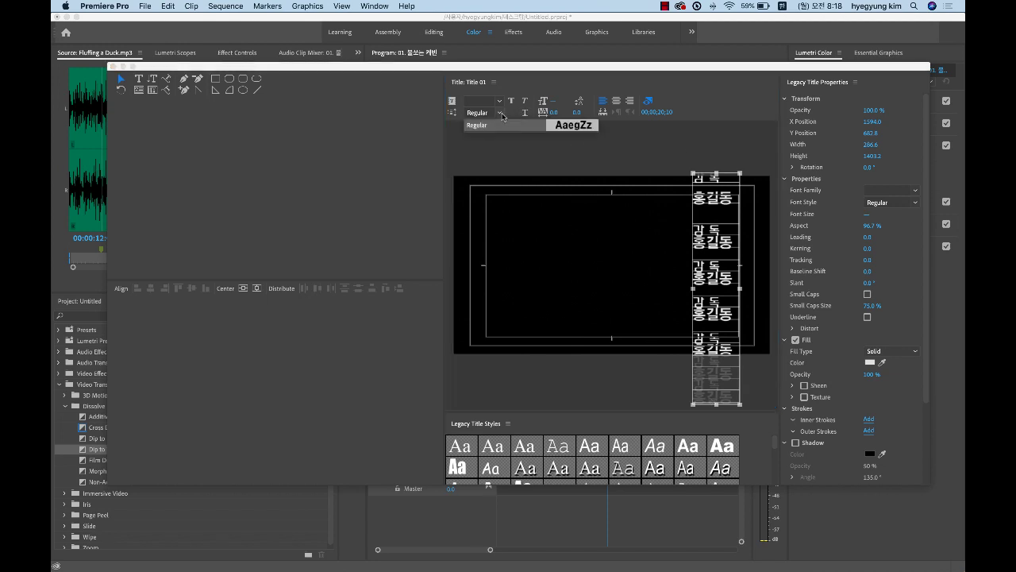
pyautogui.click(454, 116)
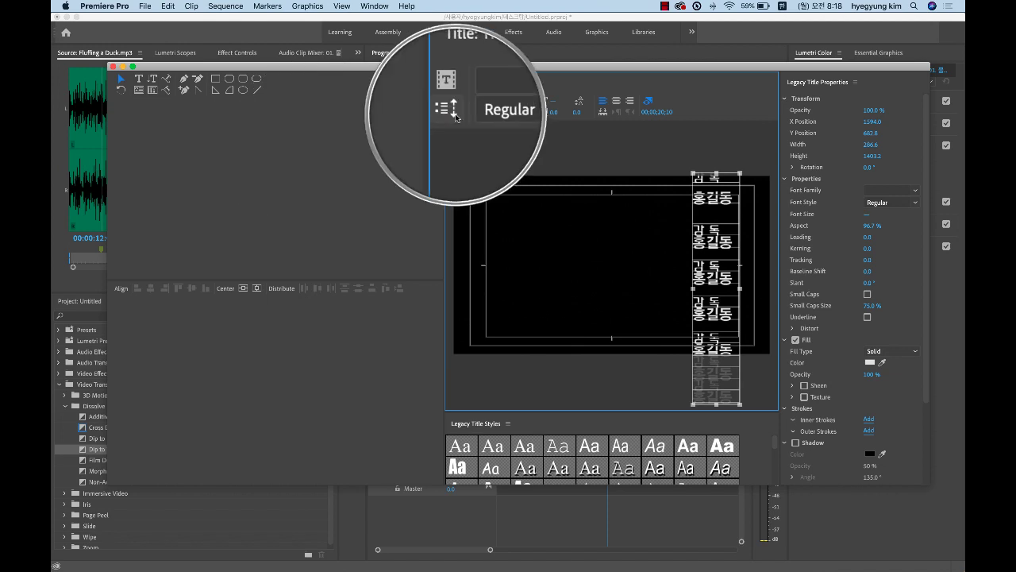
pyautogui.click(454, 116)
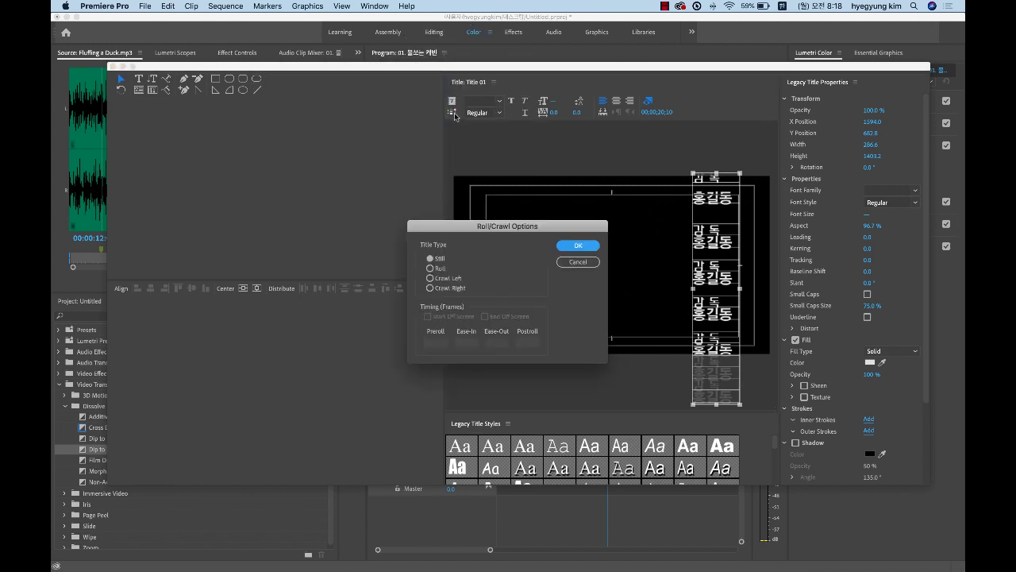
pyautogui.click(430, 269)
pyautogui.click(428, 318)
pyautogui.click(485, 317)
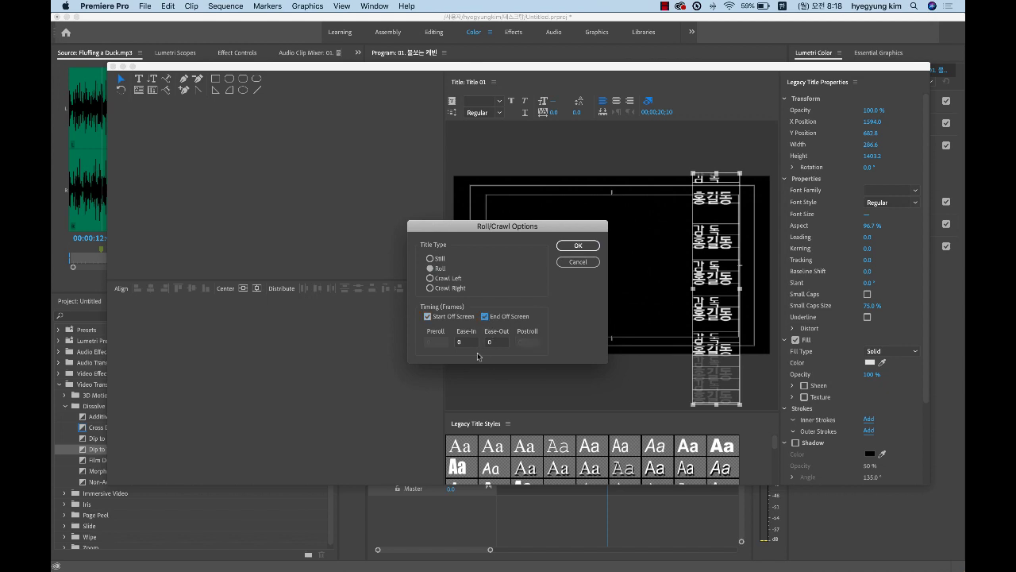
# Set the roll's ease-in and ease-out to 15 frames each and apply the options.
pyautogui.click(468, 342)
pyautogui.write('15')
pyautogui.click(495, 344)
pyautogui.write('15')
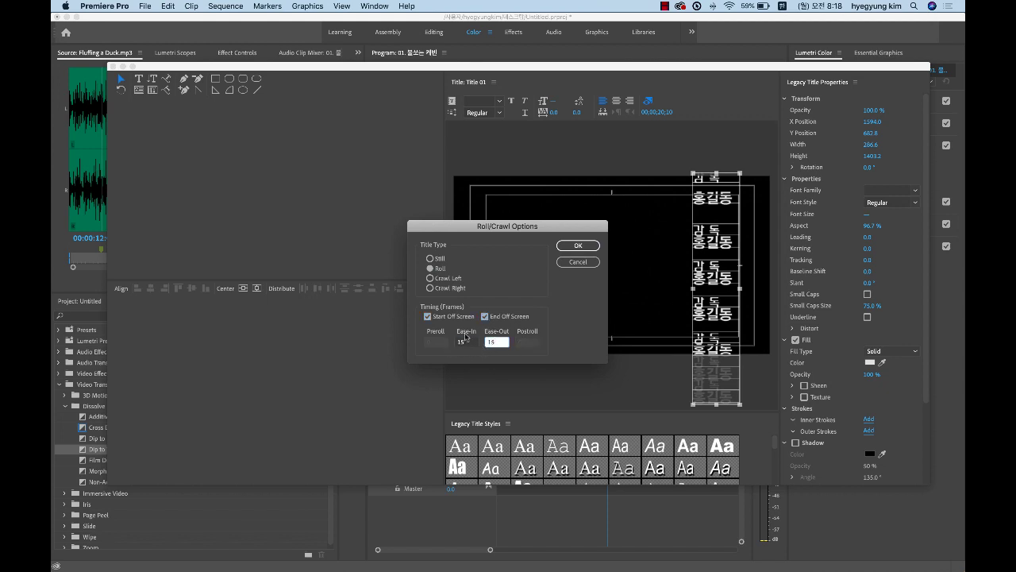
pyautogui.click(578, 245)
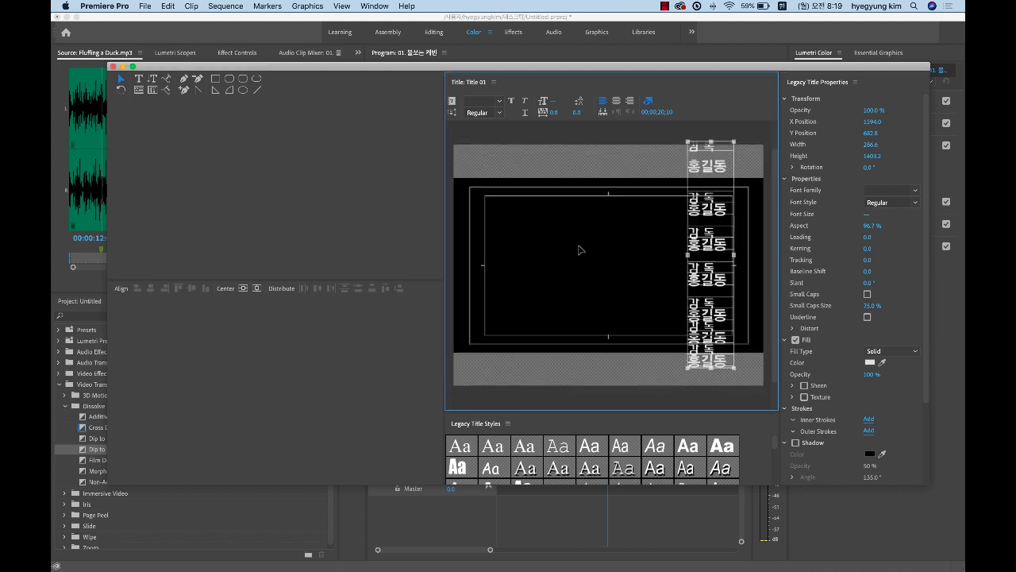
# Close the title editor and place Title 01 on V1 directly after the last clip.
pyautogui.click(112, 67)
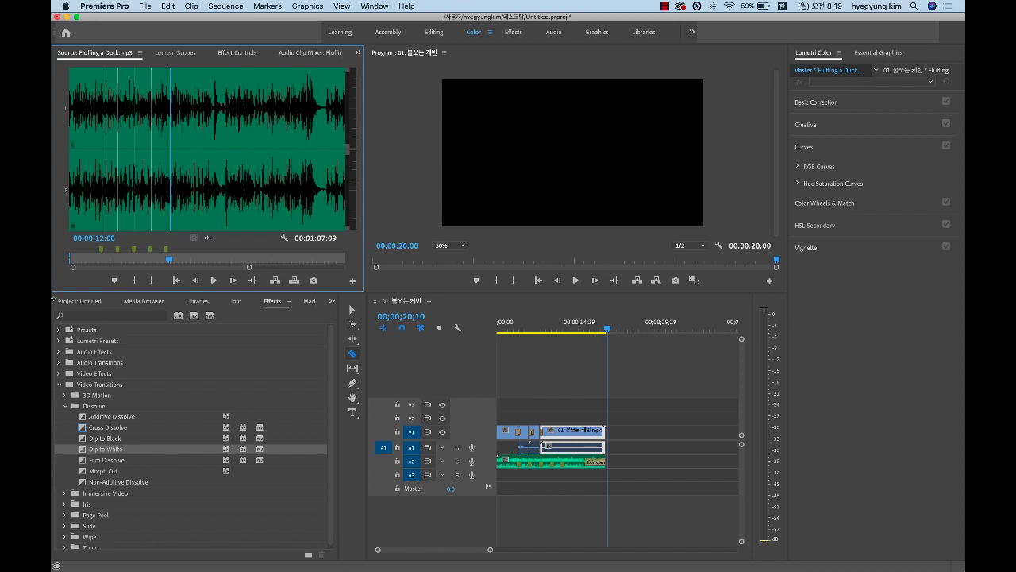
pyautogui.click(76, 304)
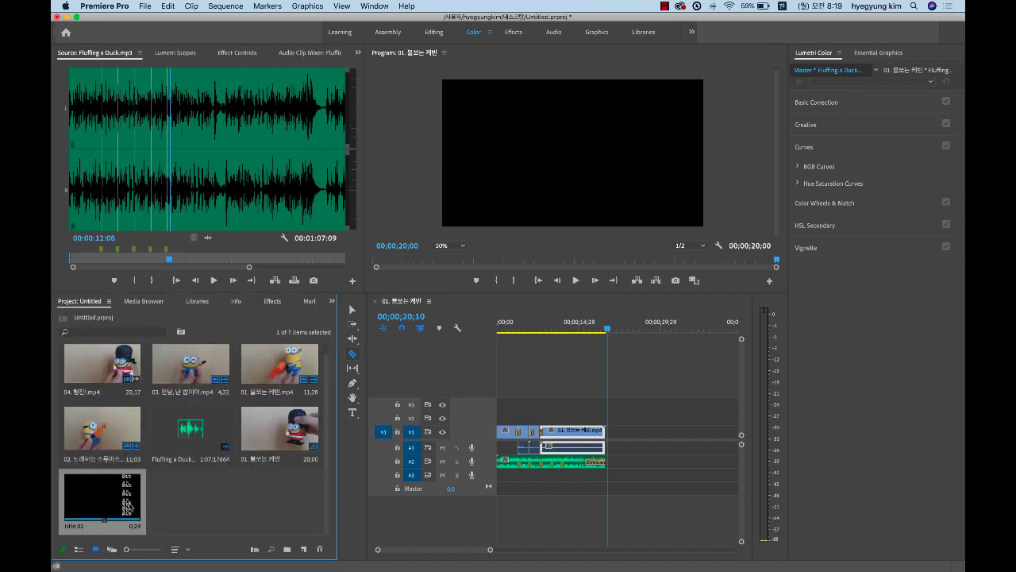
pyautogui.moveTo(96, 503); pyautogui.dragTo(611, 437)
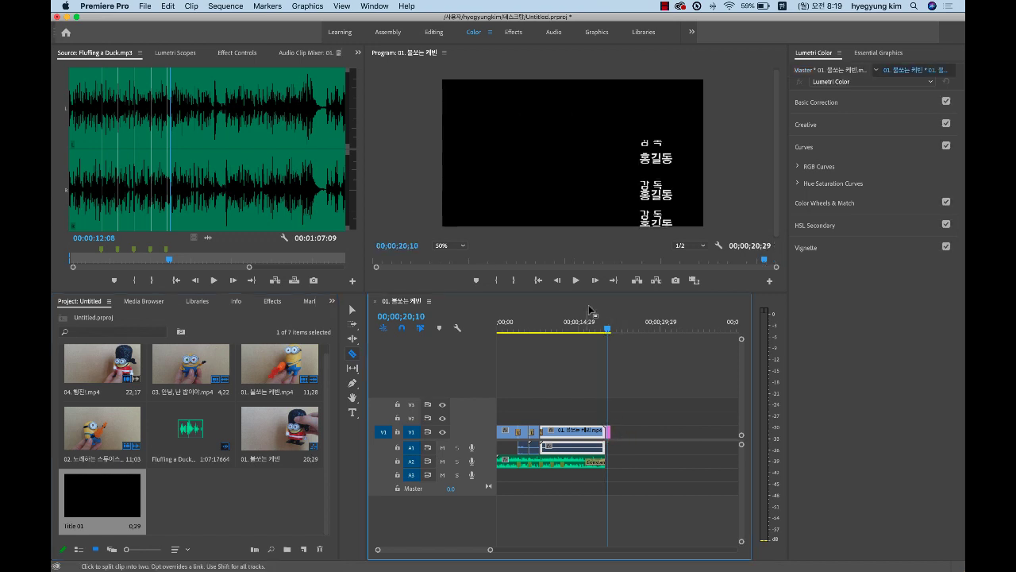
# Play the sequence from its beginning to preview the edit with the credits title added.
pyautogui.click(590, 331)
pyautogui.moveTo(589, 338); pyautogui.dragTo(599, 330)
pyautogui.press('space')
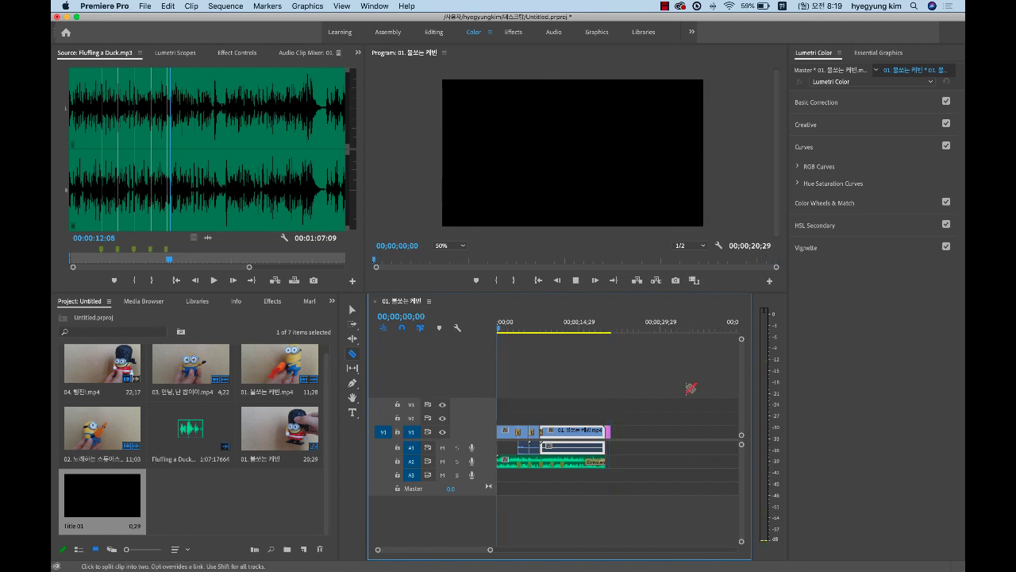
pyautogui.press('space')
pyautogui.press('space')
# Extend the end of the Title 01 clip on V1 so the sequence ends at 00;00;24;06.
pyautogui.click(352, 310)
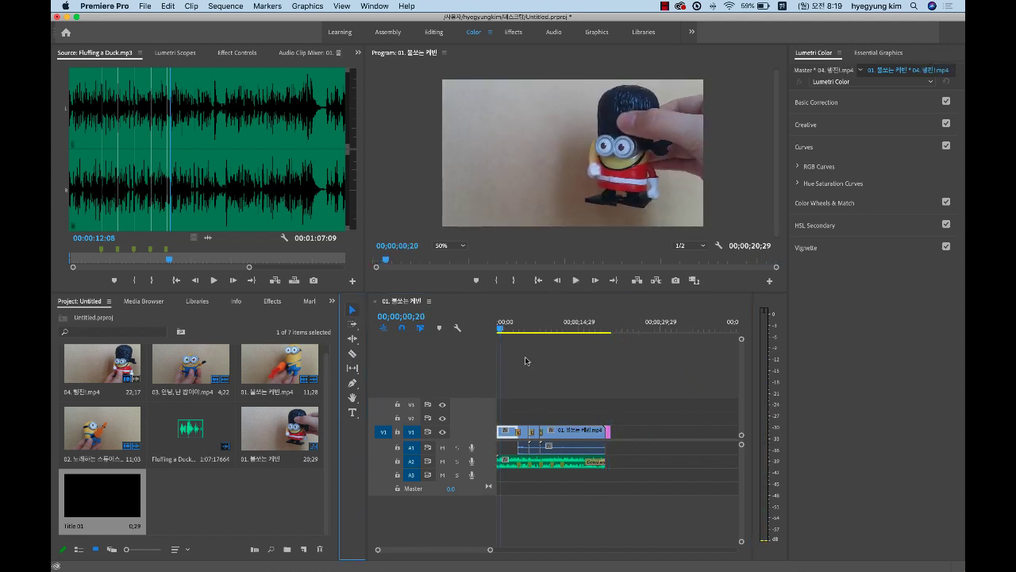
pyautogui.click(609, 434)
pyautogui.press('=')
pyautogui.press('=')
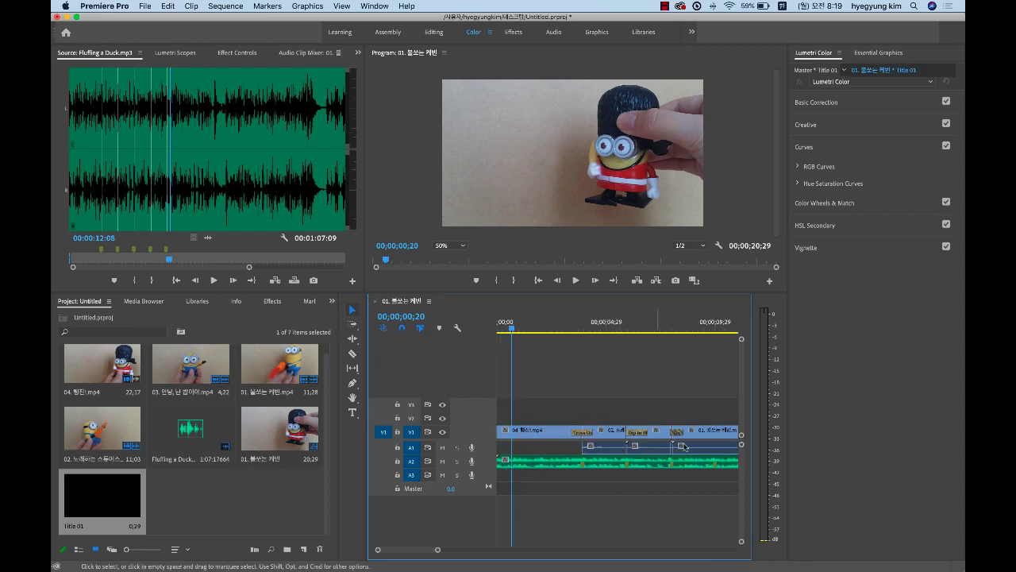
pyautogui.moveTo(425, 552)
pyautogui.mouseDown()
pyautogui.moveTo(455, 551)
pyautogui.moveTo(434, 551)
pyautogui.mouseUp()
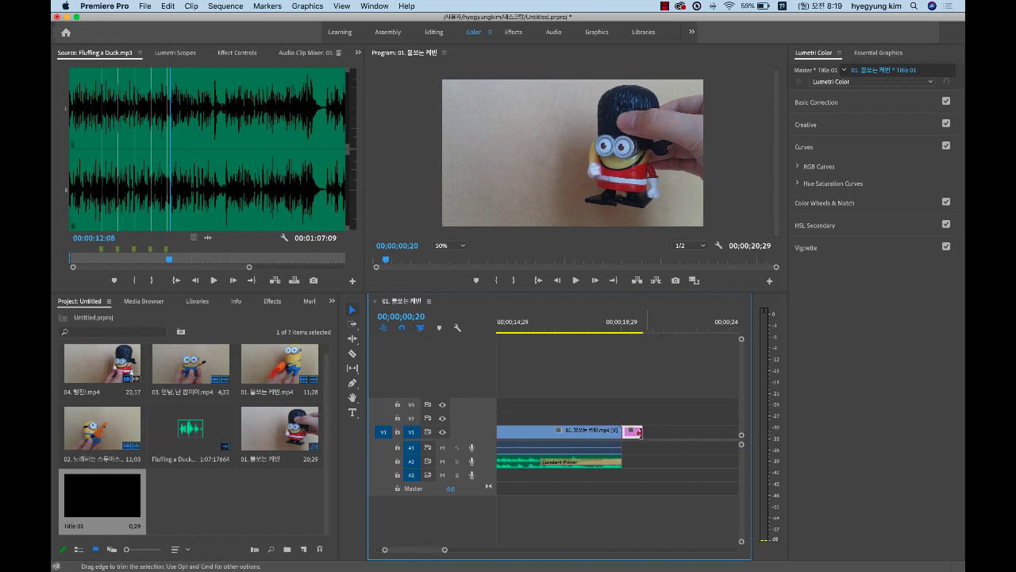
pyautogui.moveTo(639, 431); pyautogui.dragTo(712, 431)
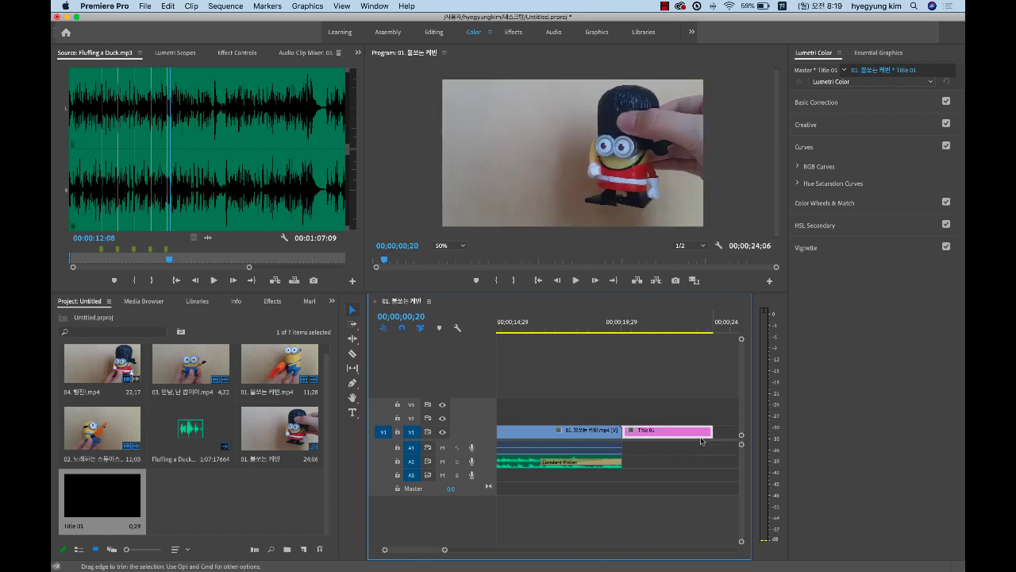
# Play back the end of the last clip and review the rolling credits through to their end.
pyautogui.click(581, 327)
pyautogui.press('space')
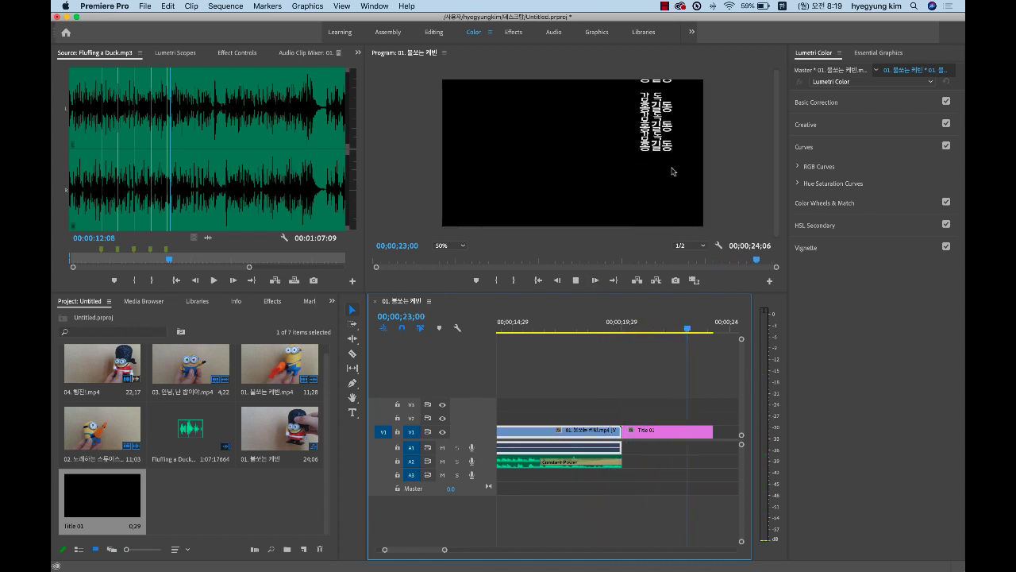
pyautogui.press('space')
pyautogui.moveTo(690, 328); pyautogui.dragTo(713, 332)
pyautogui.press('-')
pyautogui.press('-')
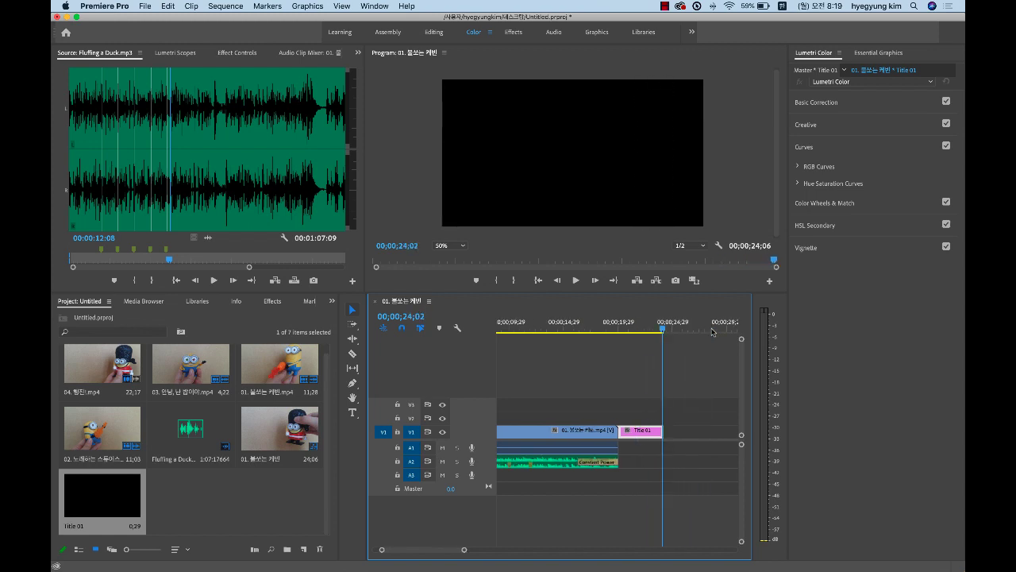
pyautogui.press('XF86AudioMute')
pyautogui.moveTo(632, 328); pyautogui.dragTo(522, 327)
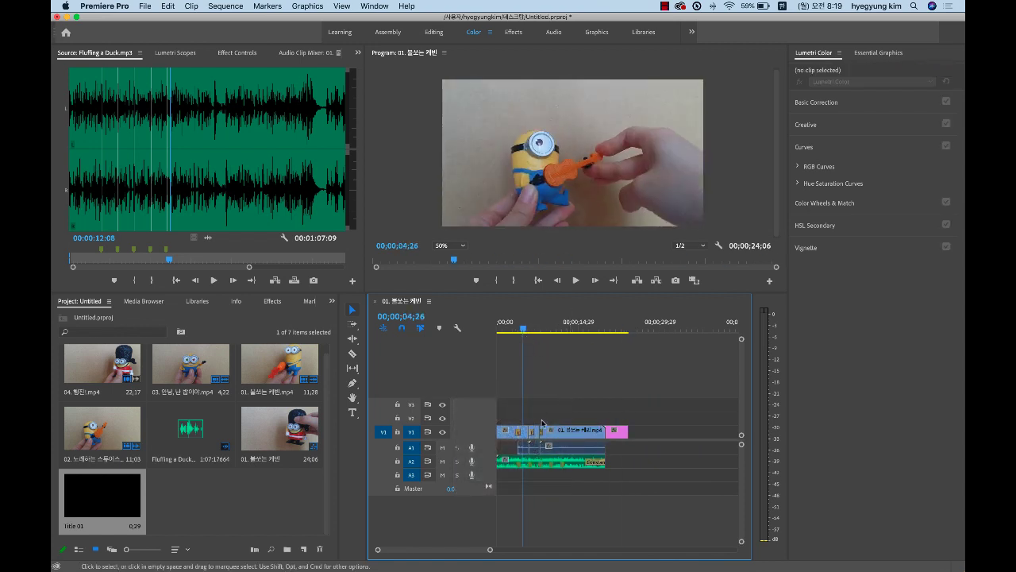
pyautogui.click(354, 354)
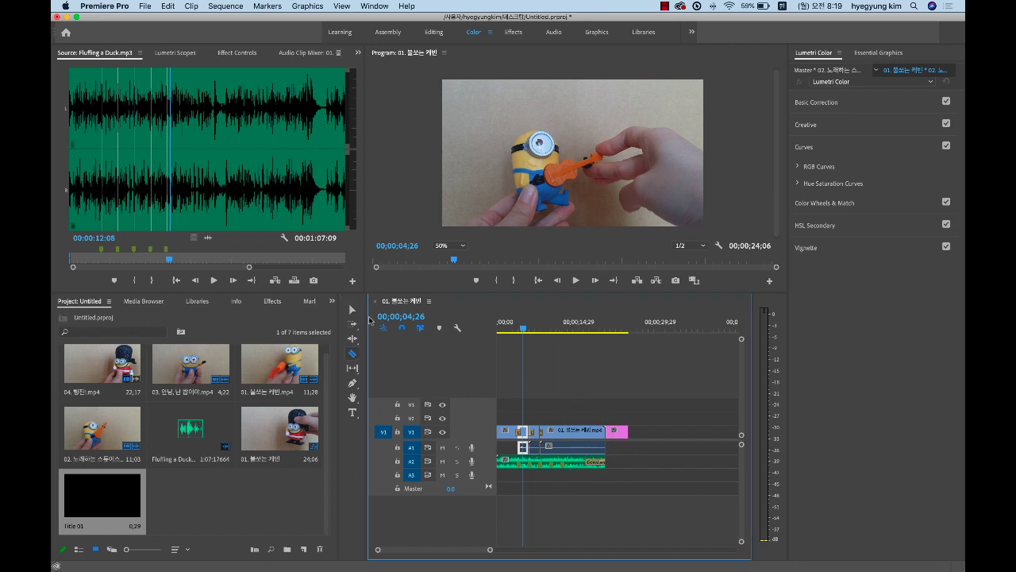
pyautogui.click(352, 309)
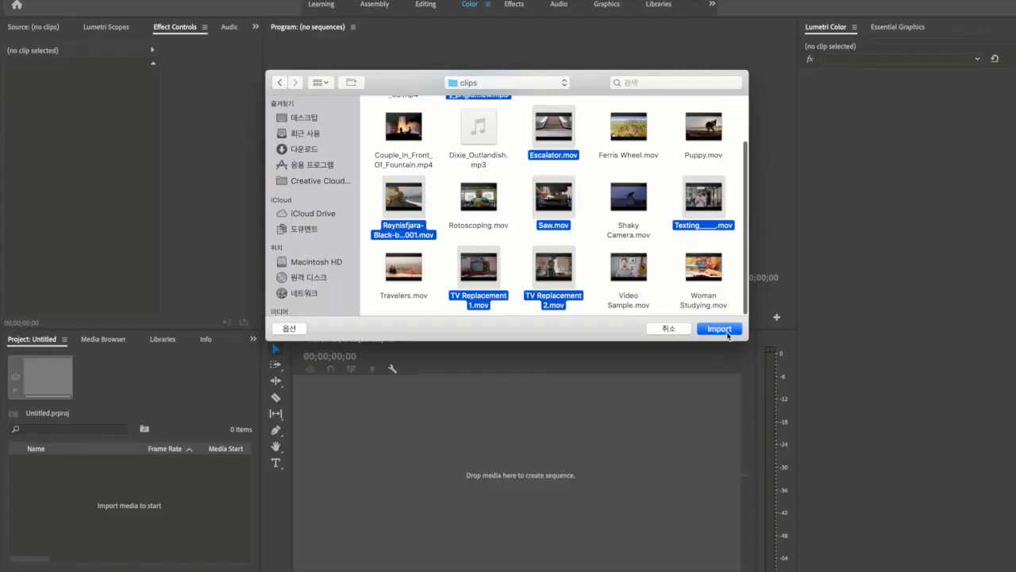
# Import the selected video clips and the vlog music track, and check each imported video's details.
pyautogui.click(727, 335)
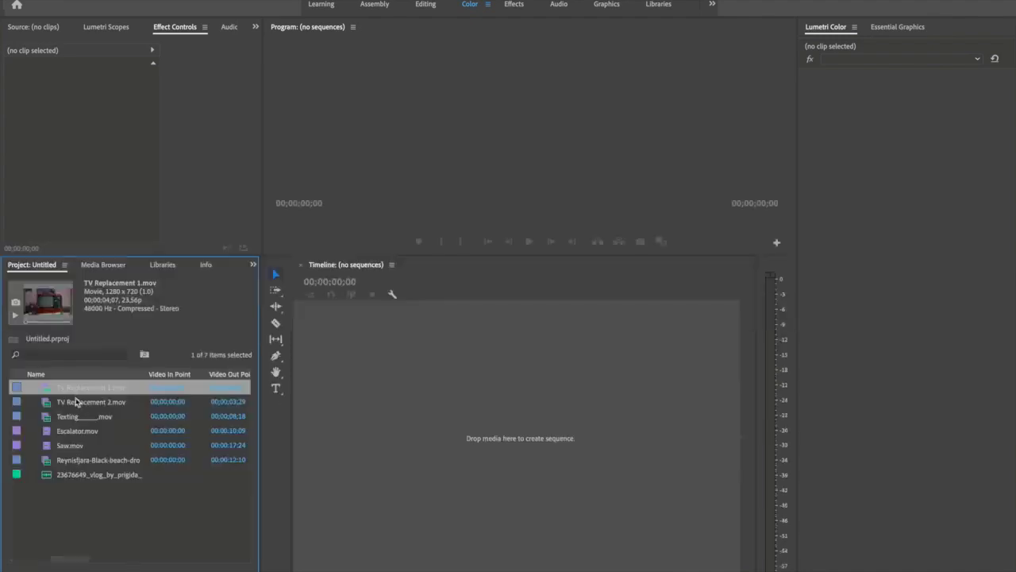
pyautogui.click(75, 404)
pyautogui.click(70, 419)
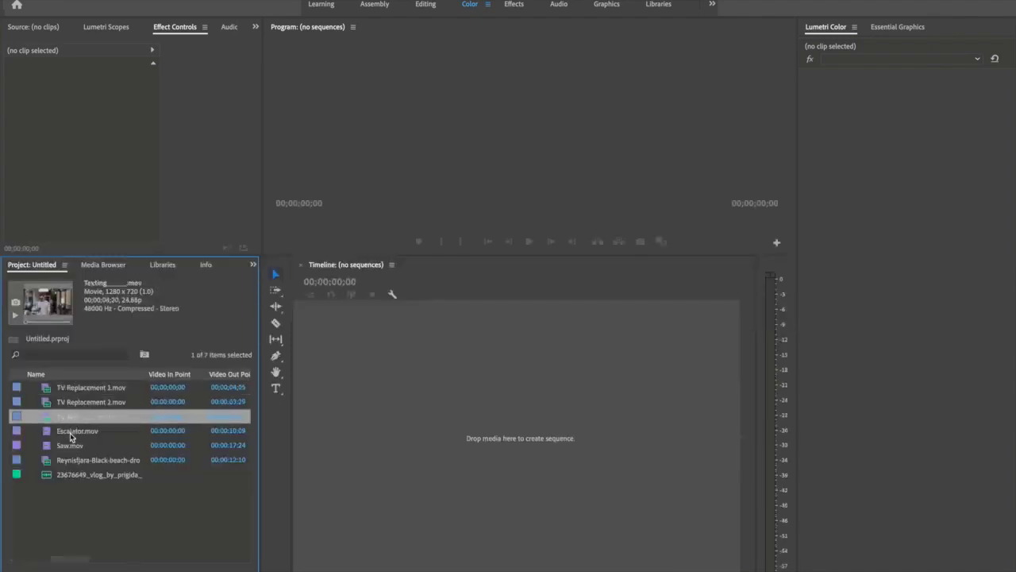
pyautogui.click(70, 433)
pyautogui.click(68, 447)
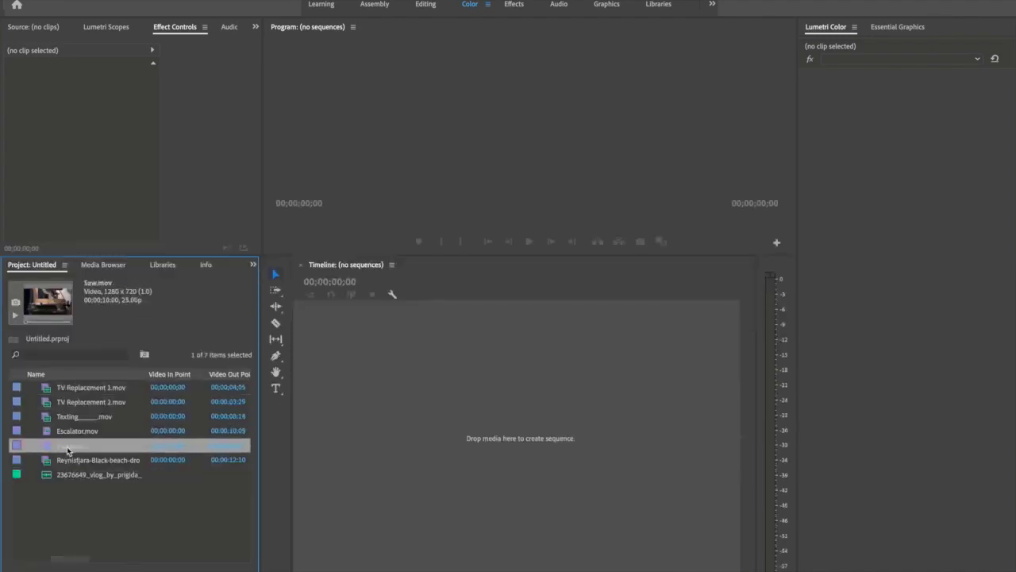
pyautogui.click(71, 462)
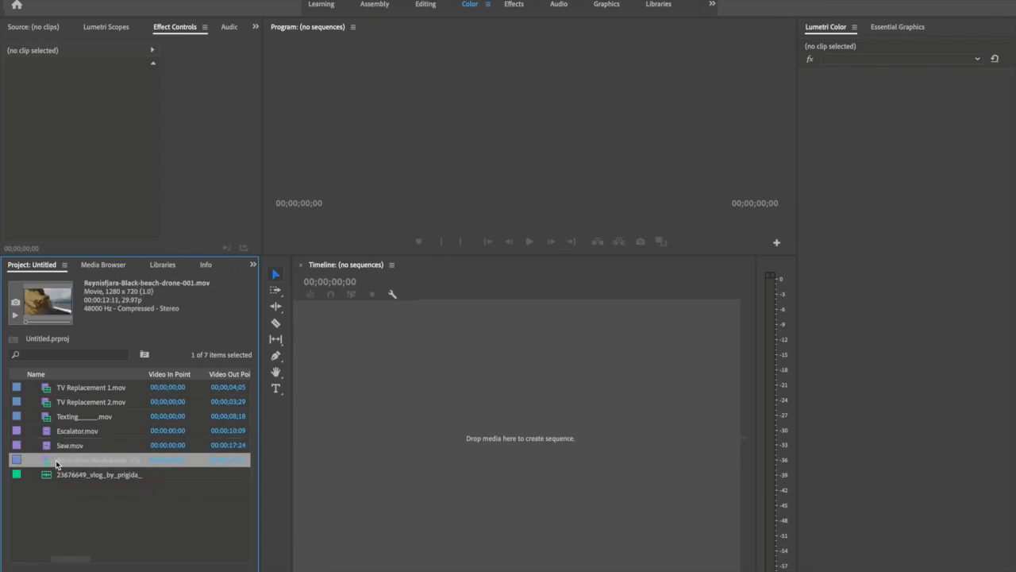
# Create a sequence from the Reynisfjara-Black-beach-drone-001 clip and add the Texting, Saw and both TV Replacement clips after it on V1.
pyautogui.moveTo(367, 436); pyautogui.dragTo(370, 434)
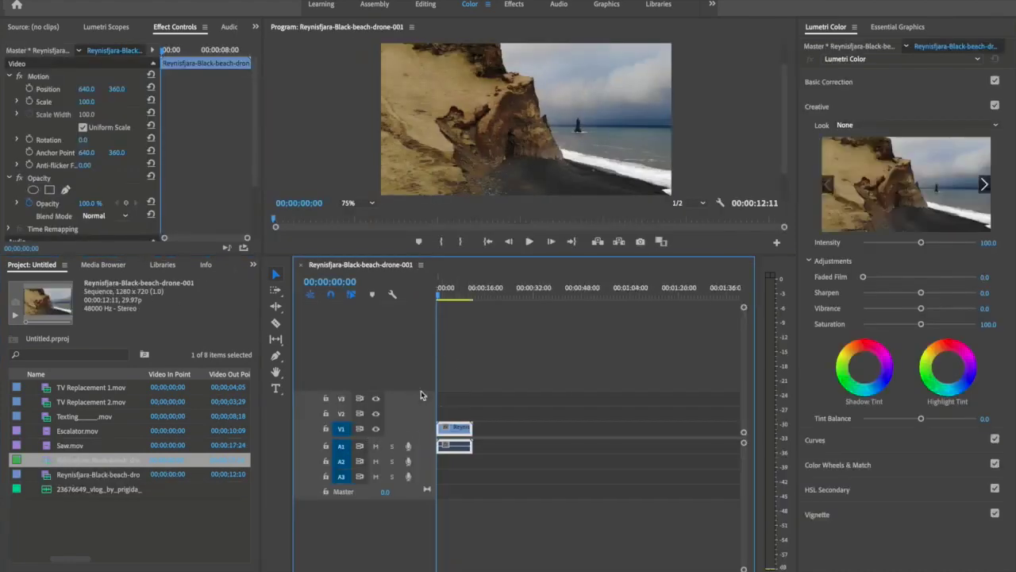
pyautogui.click(79, 432)
pyautogui.click(81, 428)
pyautogui.moveTo(439, 297); pyautogui.dragTo(442, 327)
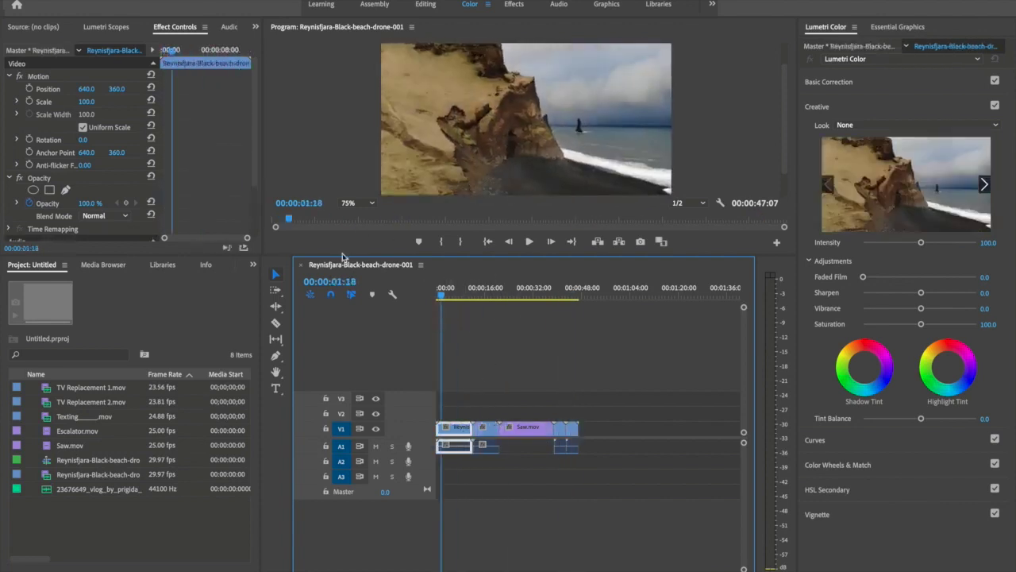
# Enlarge the program preview and place the vlog music track on A2 from the start of the sequence.
pyautogui.moveTo(342, 255); pyautogui.dragTo(343, 325)
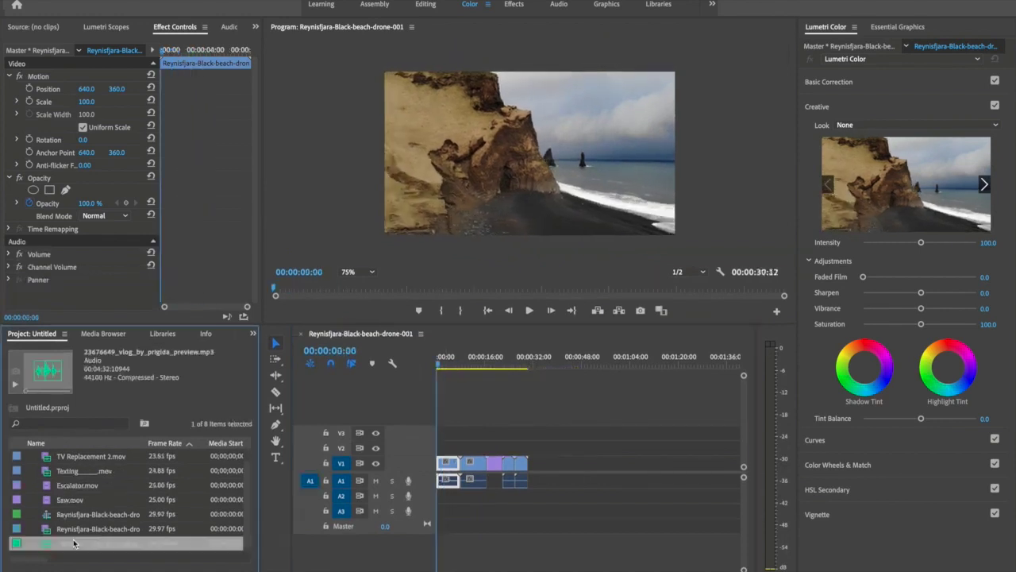
pyautogui.moveTo(127, 543); pyautogui.dragTo(442, 517)
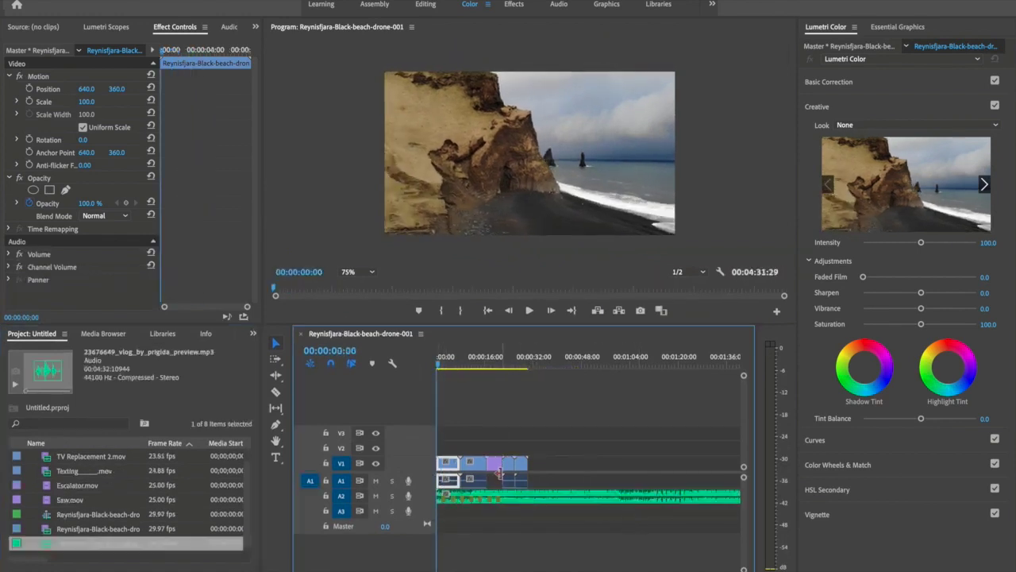
pyautogui.press('=')
pyautogui.press('=')
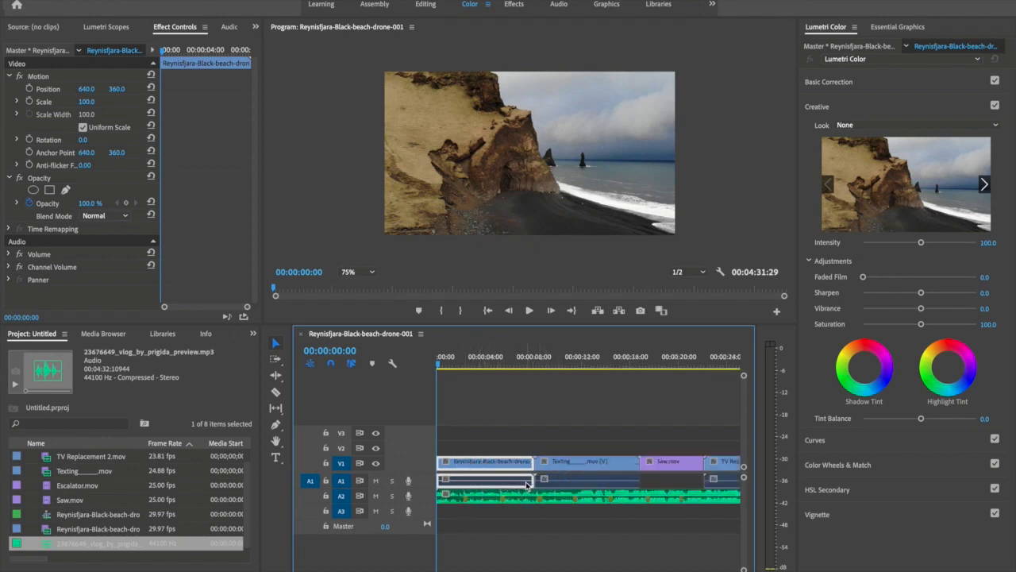
# Ripple-edit the V1 clips so their cuts line up with the music's beat markers.
pyautogui.press('-')
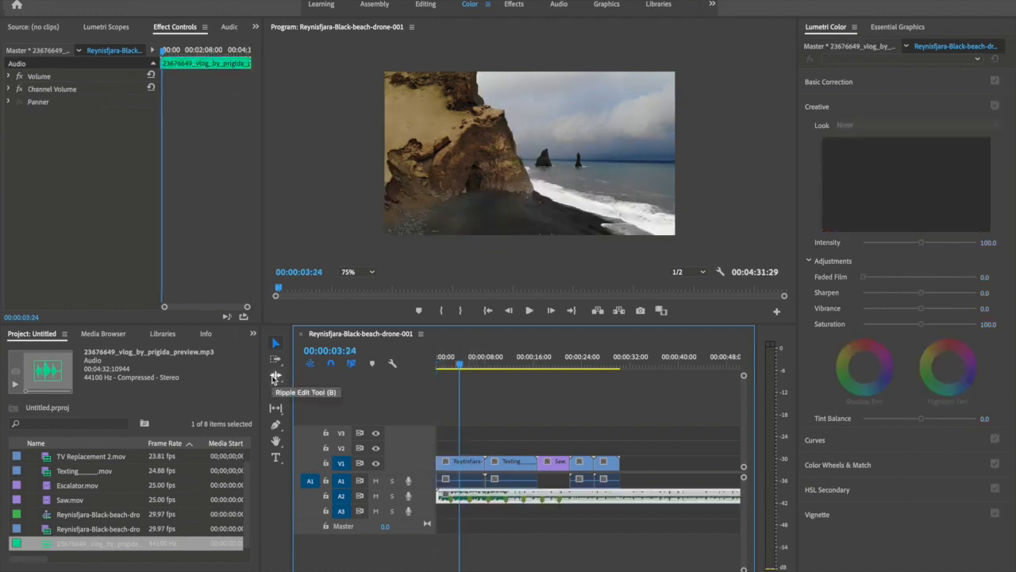
pyautogui.click(275, 378)
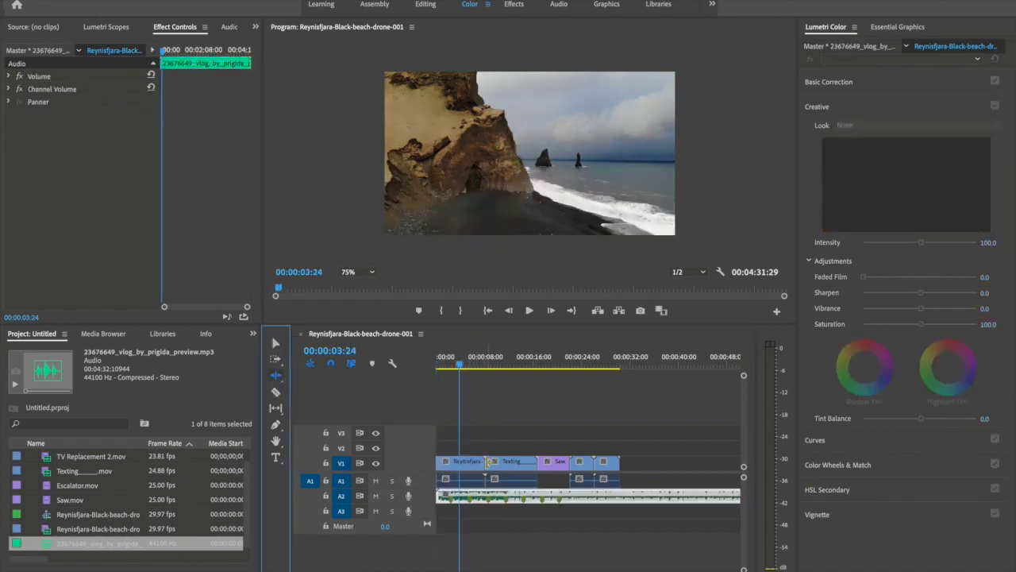
pyautogui.moveTo(482, 462); pyautogui.dragTo(504, 463)
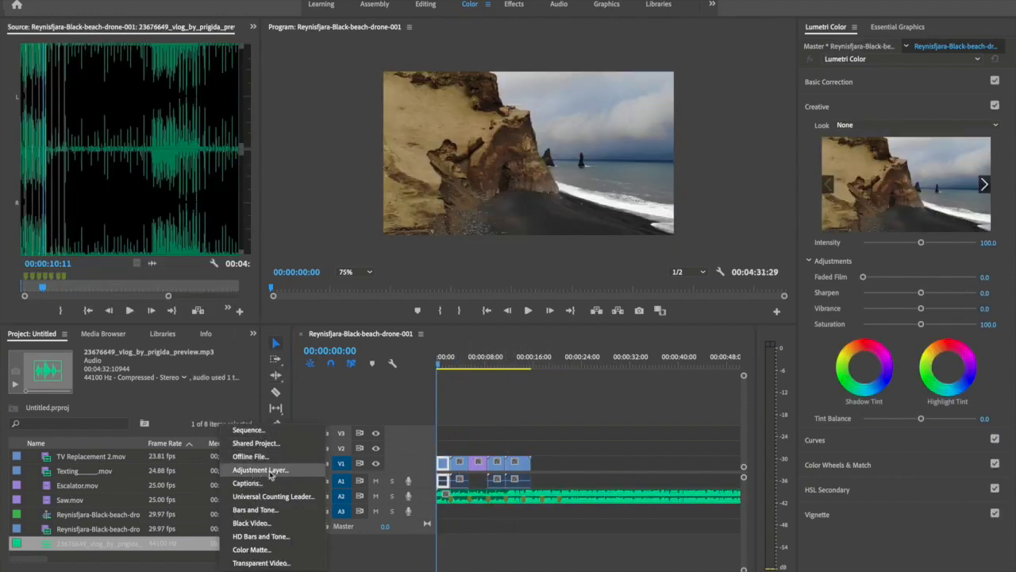
# Create a 1280 × 720, 29.97 fps adjustment layer with square pixels and lay it on V2 across all the clips.
pyautogui.click(277, 474)
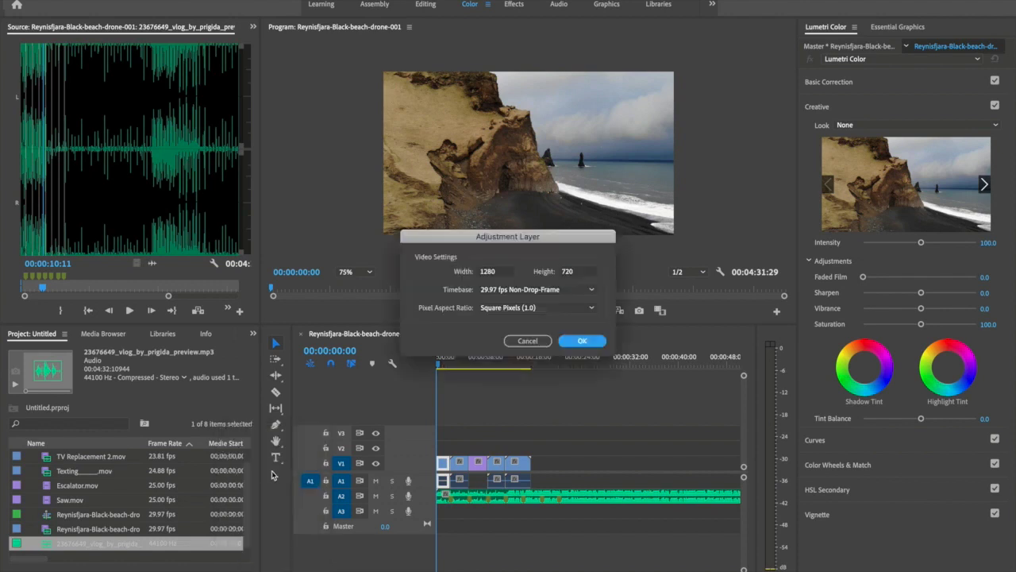
pyautogui.click(588, 346)
pyautogui.moveTo(68, 461); pyautogui.dragTo(530, 447)
pyautogui.click(501, 453)
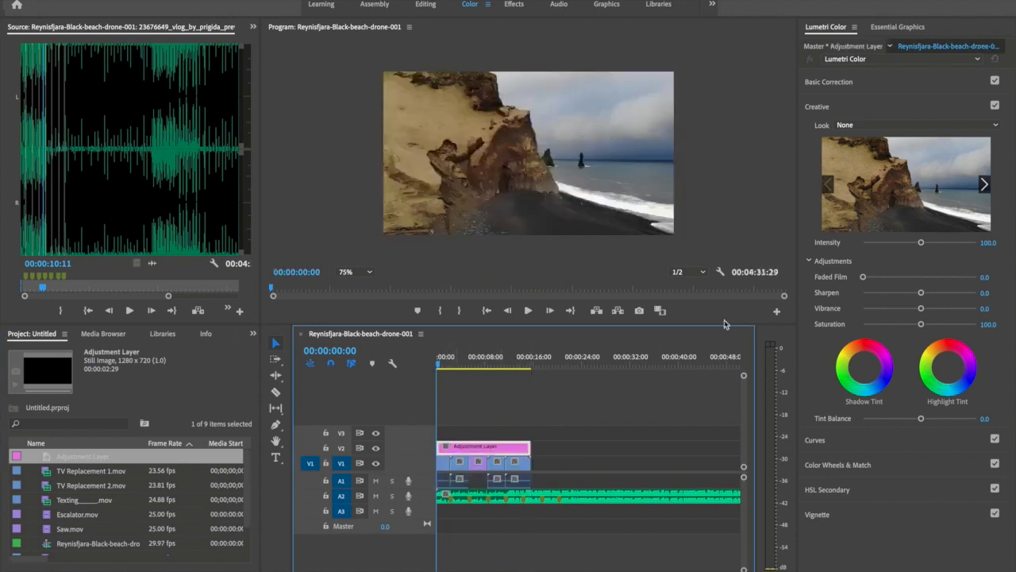
# Apply Basic Correction to the adjustment layer: Contrast about 1.1, Highlights 8.5, Shadows -13.8, Whites 2.1 and Blacks -27.7.
pyautogui.click(829, 33)
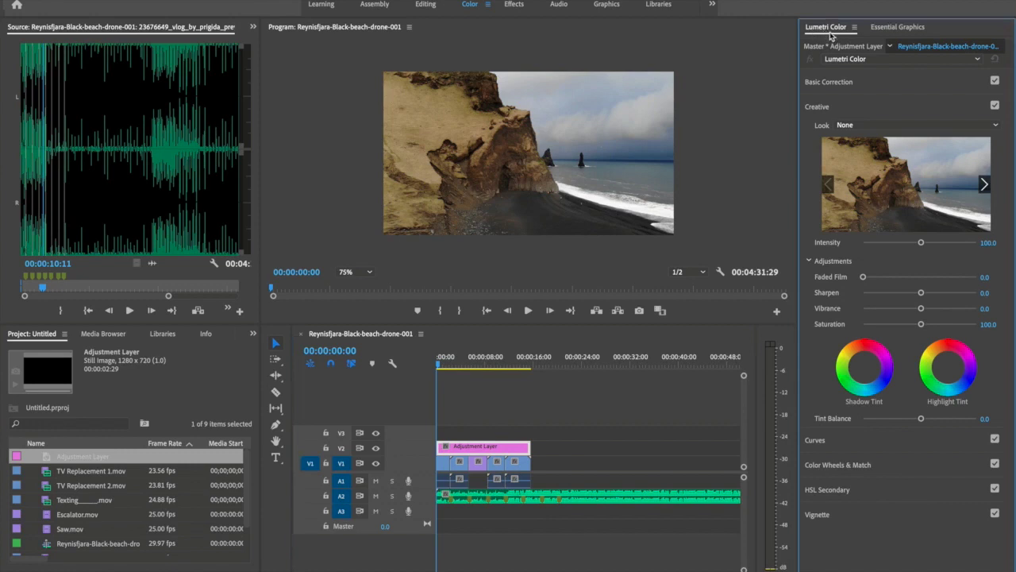
pyautogui.click(813, 109)
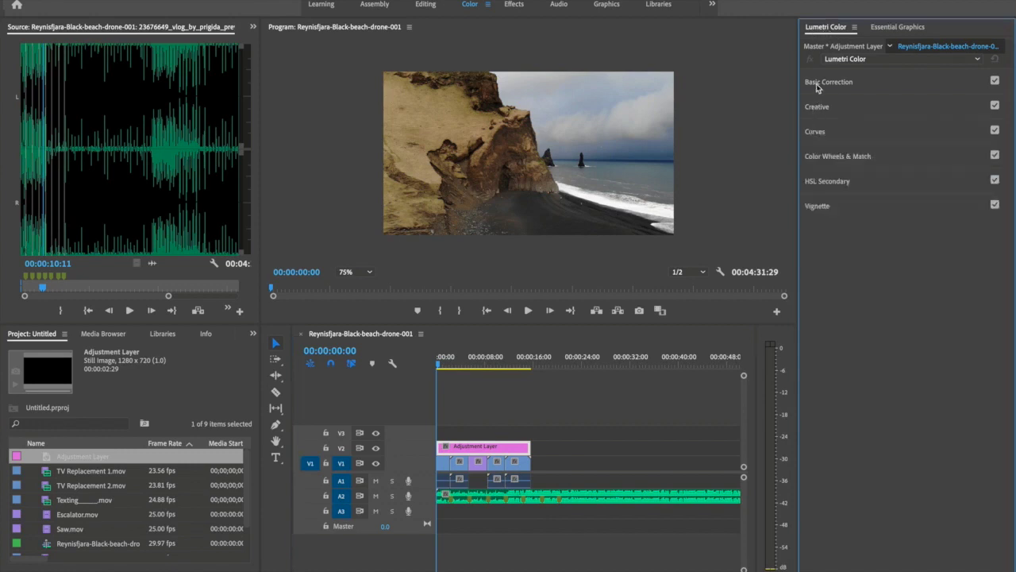
pyautogui.click(826, 83)
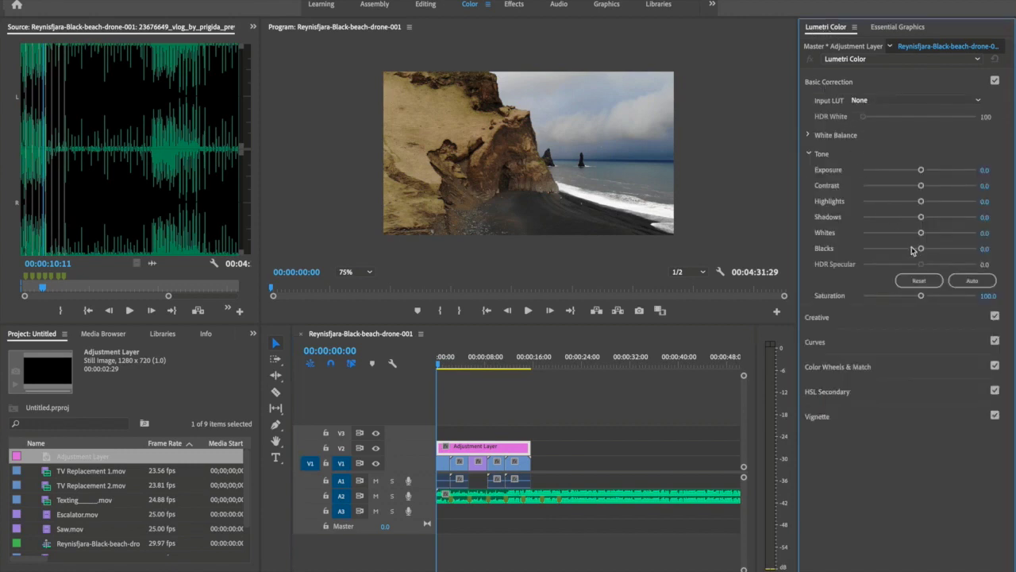
pyautogui.moveTo(922, 252); pyautogui.dragTo(921, 187)
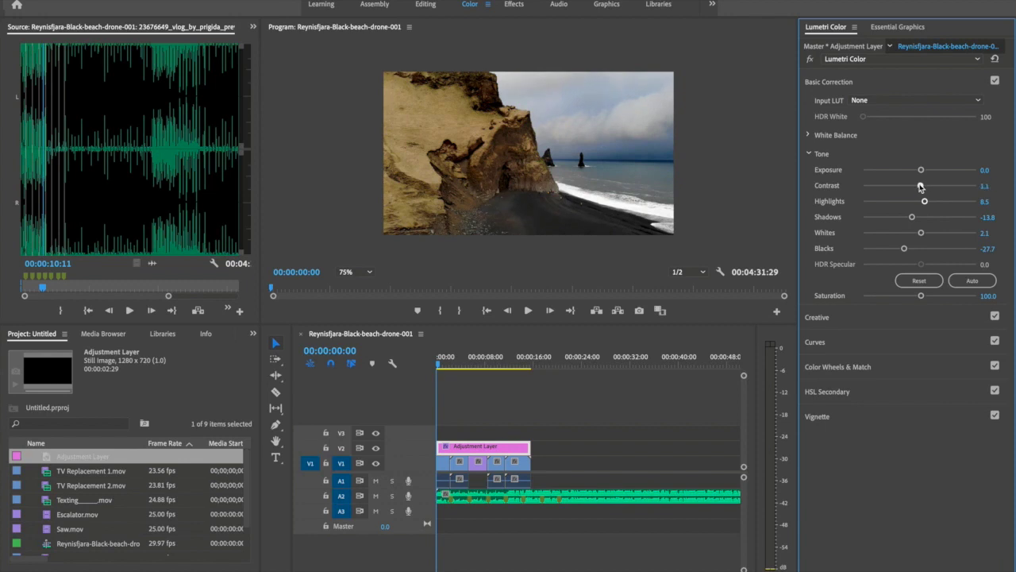
pyautogui.click(825, 83)
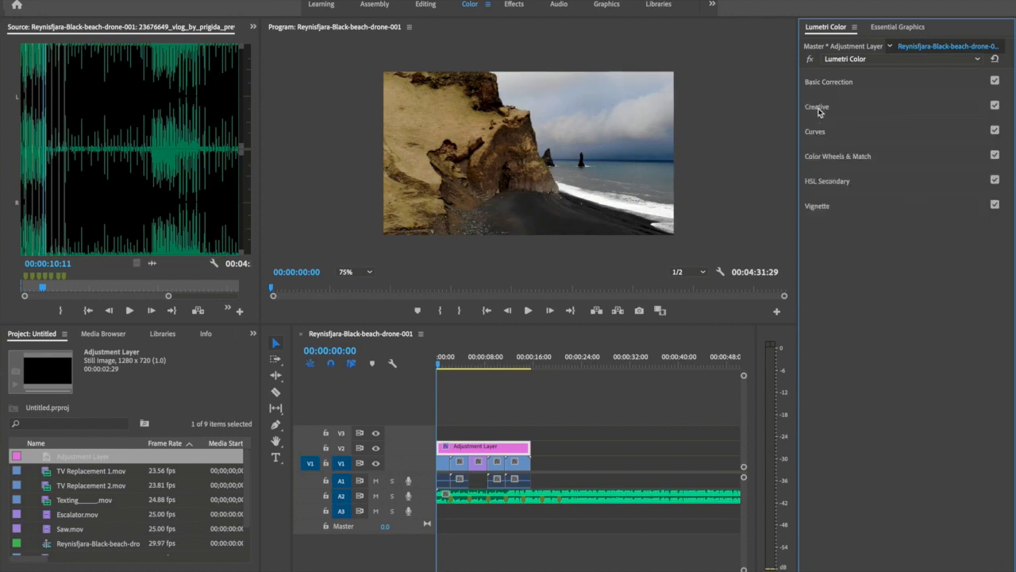
# Try the SL GOLD RUSH LDR creative look on the adjustment layer and replace it with SL GOLD RUSH HDR.
pyautogui.click(816, 108)
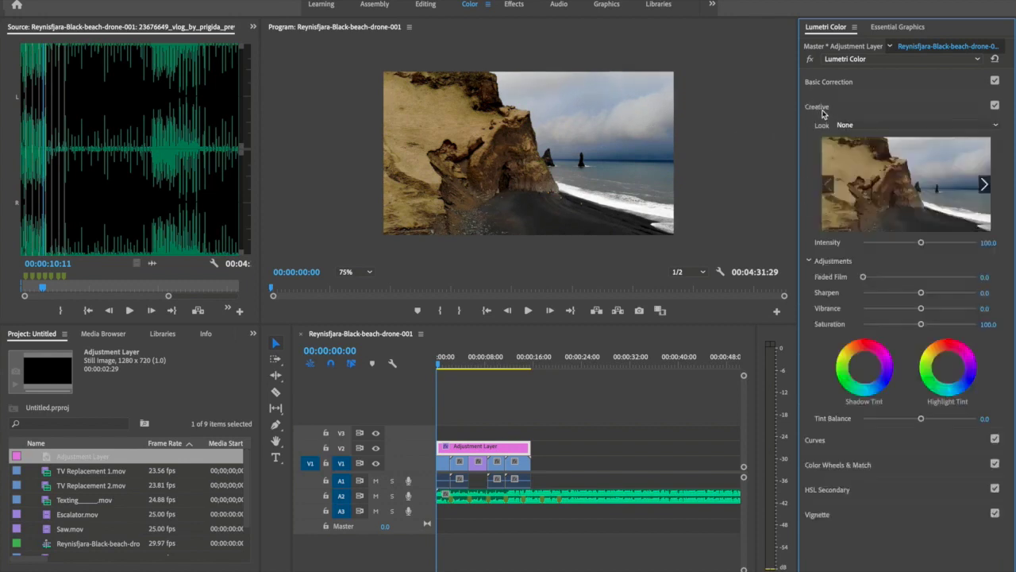
pyautogui.click(940, 127)
pyautogui.scroll(-5, 864, 493)
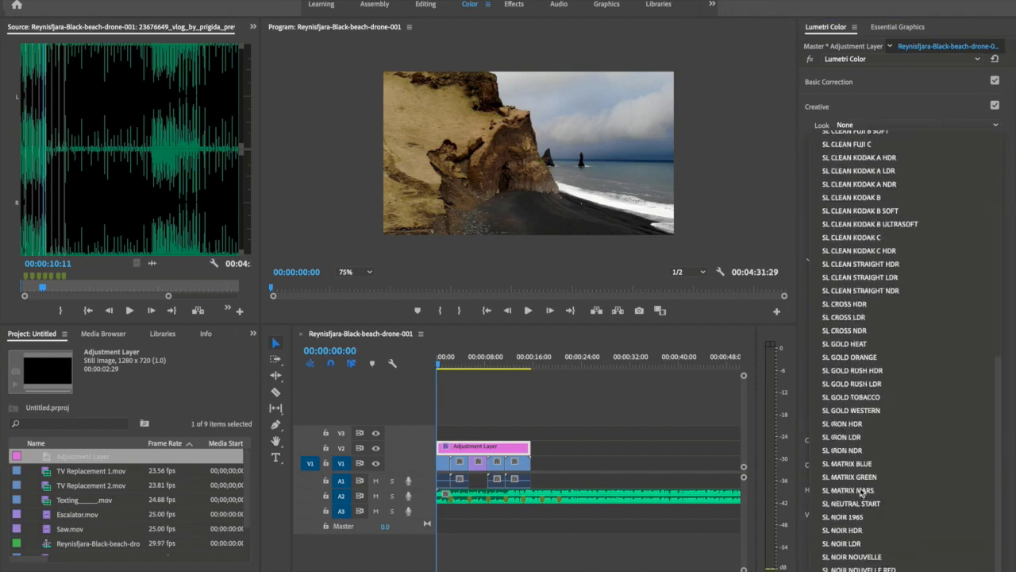
pyautogui.click(867, 384)
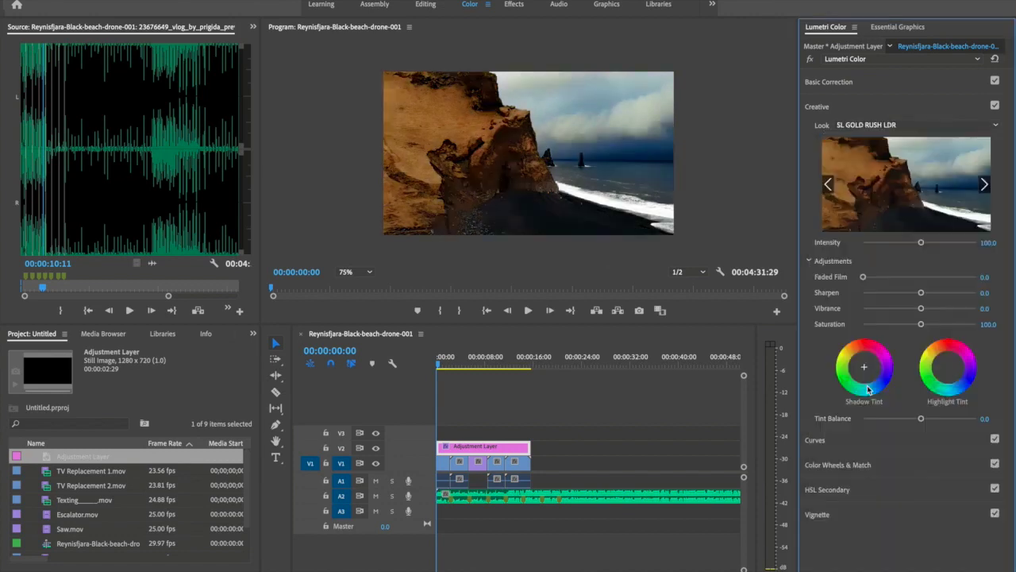
pyautogui.click(985, 126)
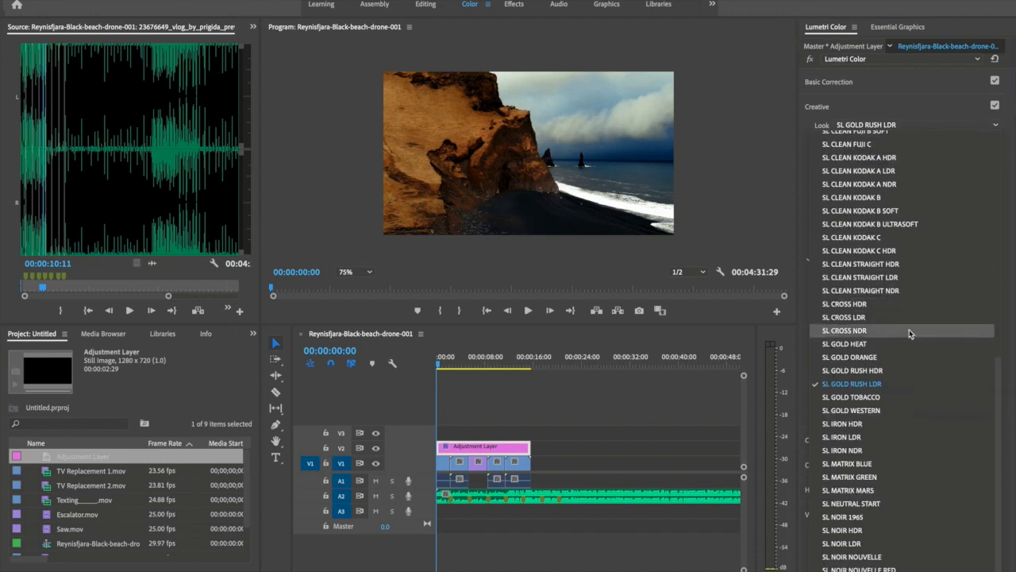
pyautogui.click(894, 370)
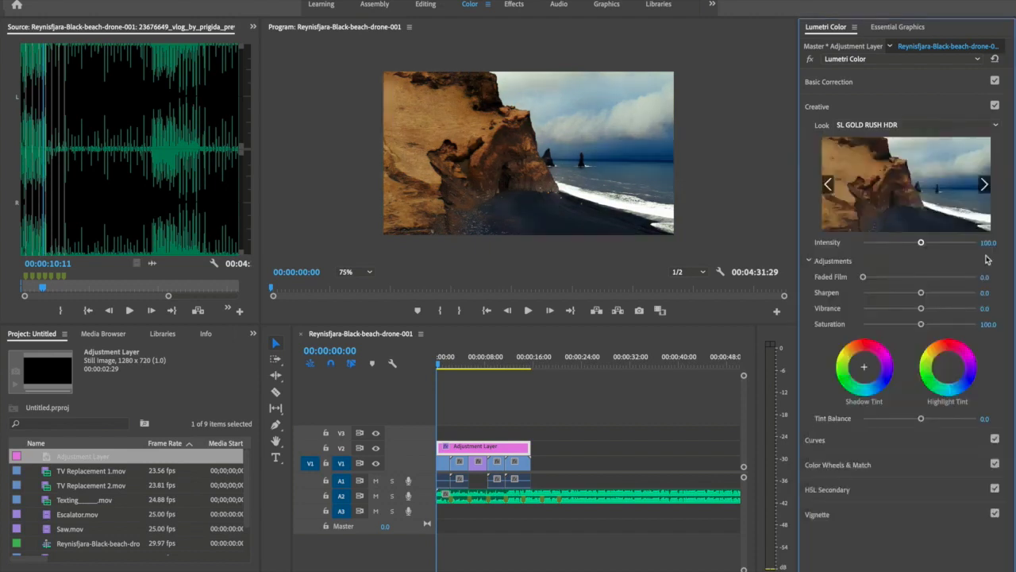
# Set the adjustment layer's Sharpen to -5.3, Vibrance to 21.3 and Saturation to 87.2, and check the grade at 00:00:11:03.
pyautogui.moveTo(921, 324); pyautogui.dragTo(917, 294)
pyautogui.moveTo(443, 365); pyautogui.dragTo(503, 369)
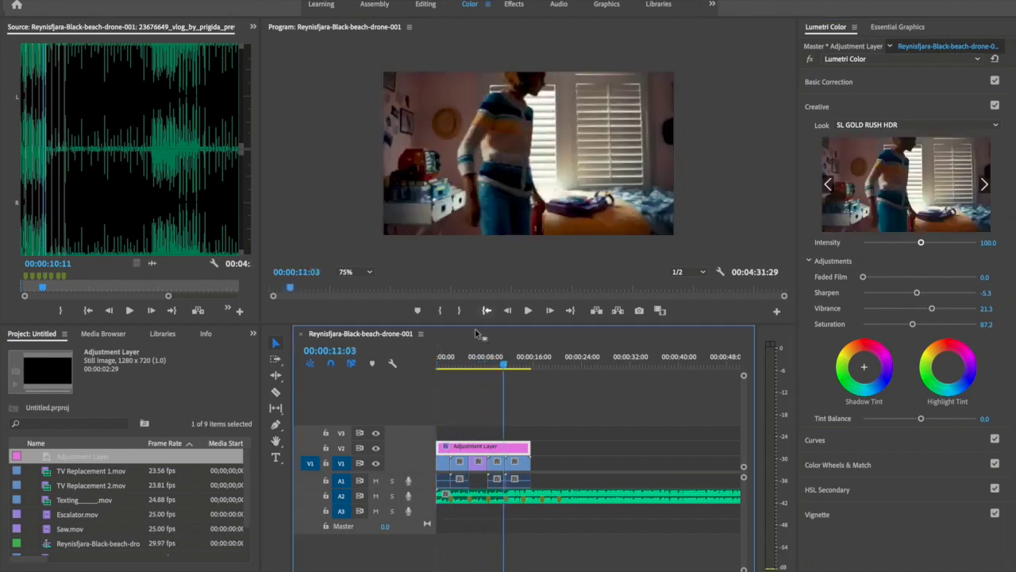
# Compare the footage with and without the adjustment layer by toggling V2's visibility at 00:00:03:24, leaving the track visible.
pyautogui.click(376, 451)
pyautogui.moveTo(504, 366); pyautogui.dragTo(459, 367)
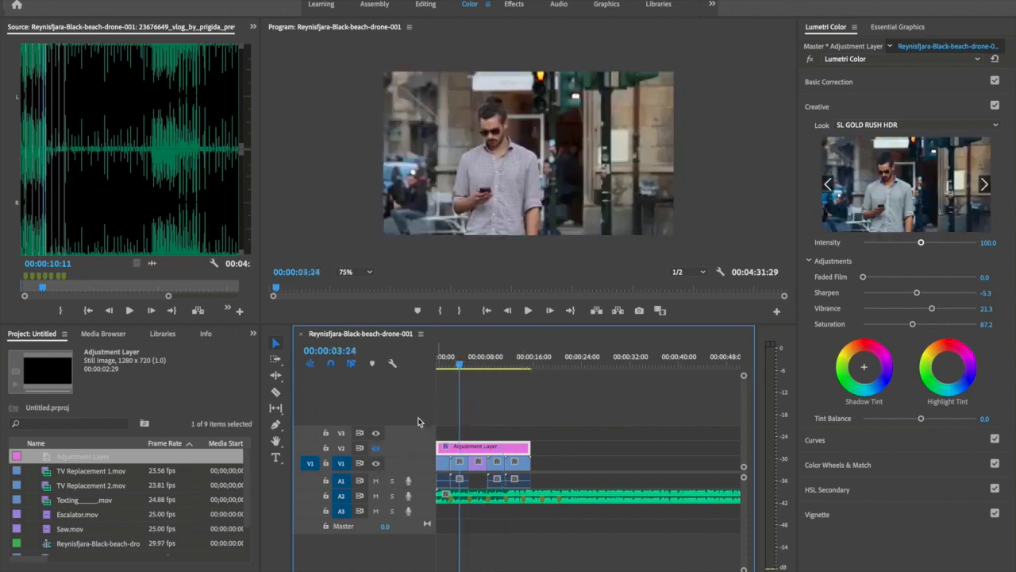
pyautogui.click(377, 451)
pyautogui.click(376, 451)
pyautogui.click(377, 451)
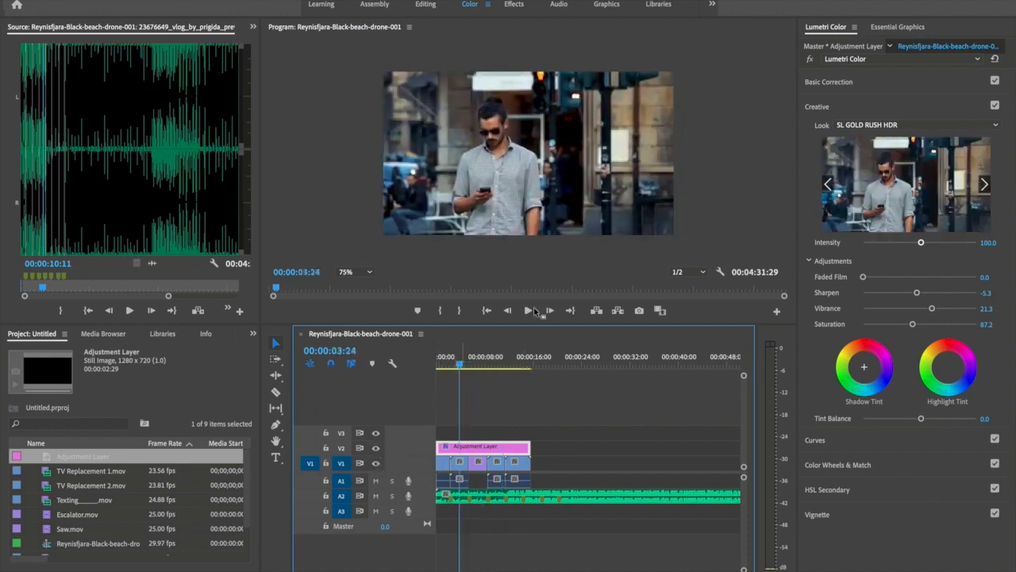
pyautogui.moveTo(459, 366)
pyautogui.mouseDown()
pyautogui.moveTo(438, 366)
pyautogui.moveTo(512, 375)
pyautogui.moveTo(452, 369)
pyautogui.mouseUp()
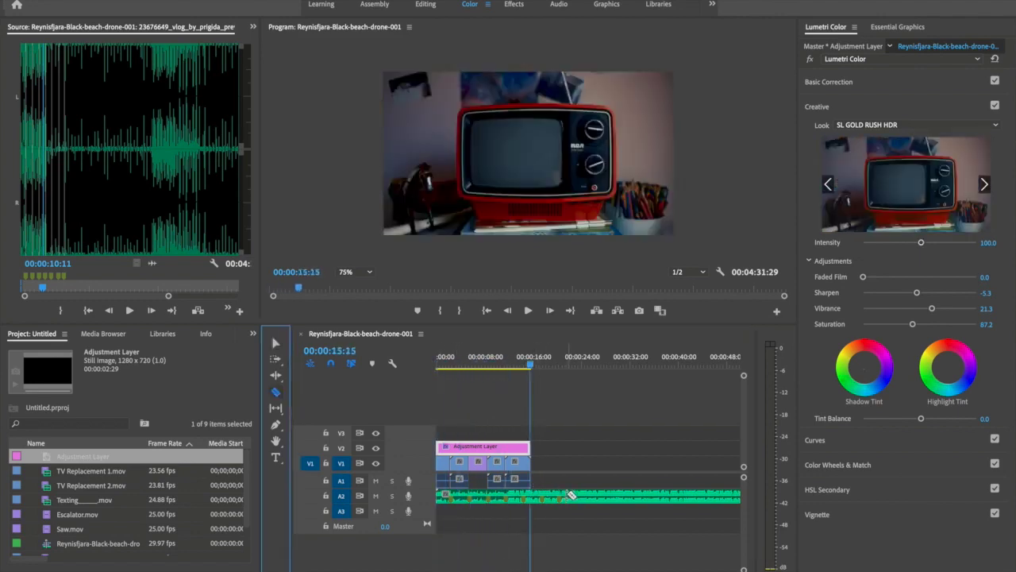
# Cut the music on A2 at about 20 seconds, past the end of the video clips, and delete the remainder.
pyautogui.click(560, 495)
pyautogui.click(276, 342)
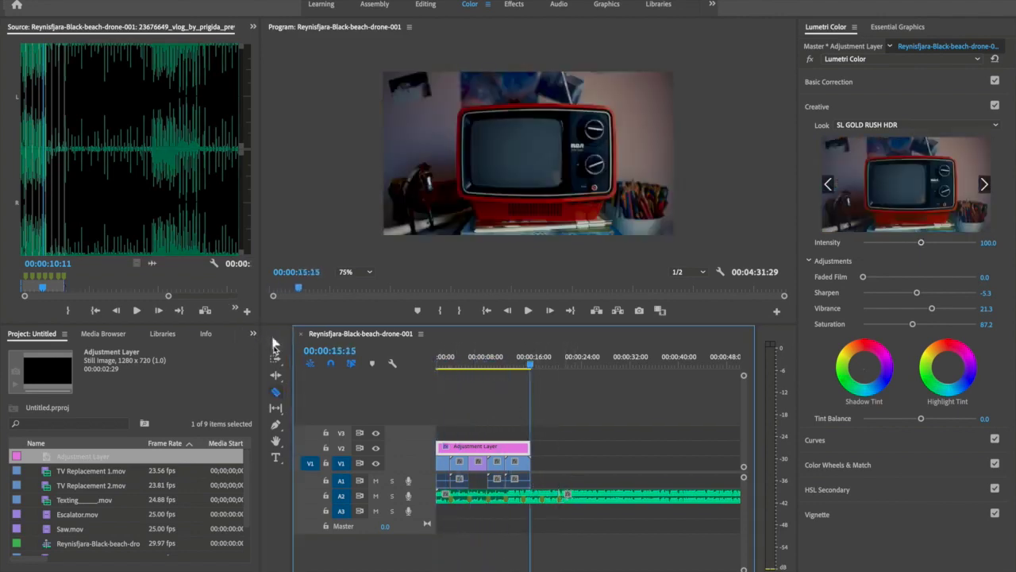
pyautogui.click(577, 498)
pyautogui.press('Delete')
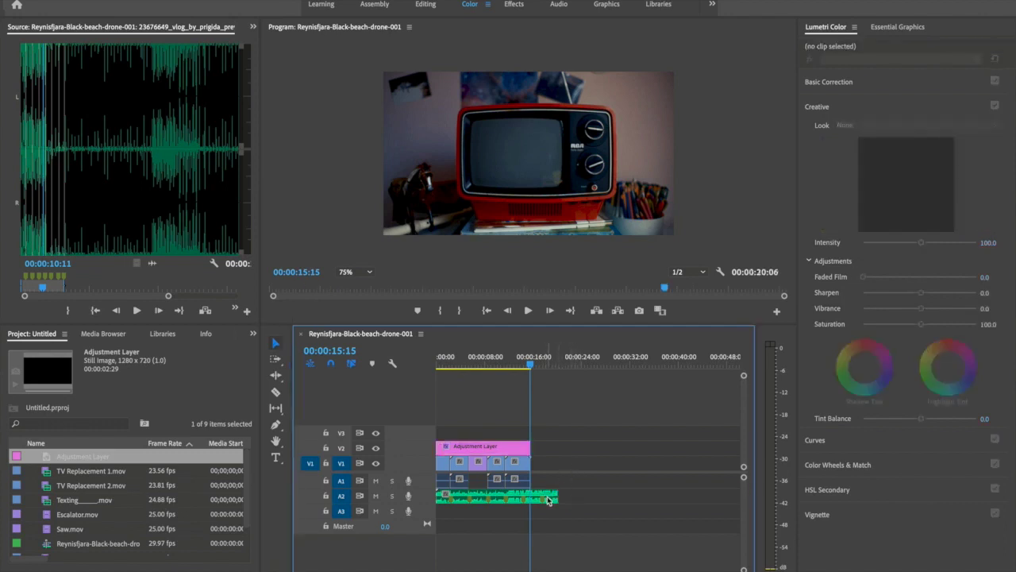
# Apply the Constant Power crossfade audio transition to the end of the trimmed music clip on A2.
pyautogui.click(550, 498)
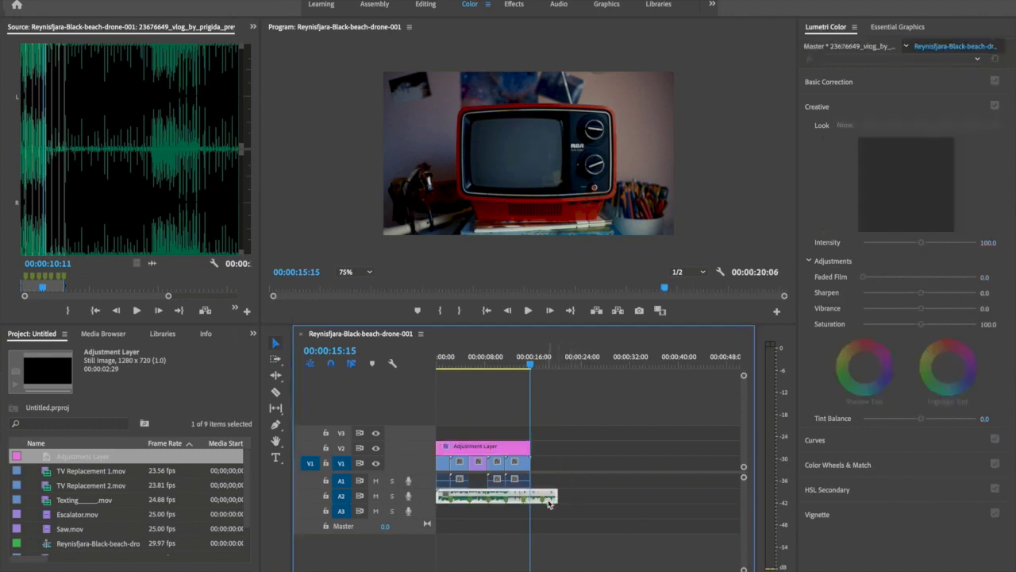
pyautogui.click(252, 336)
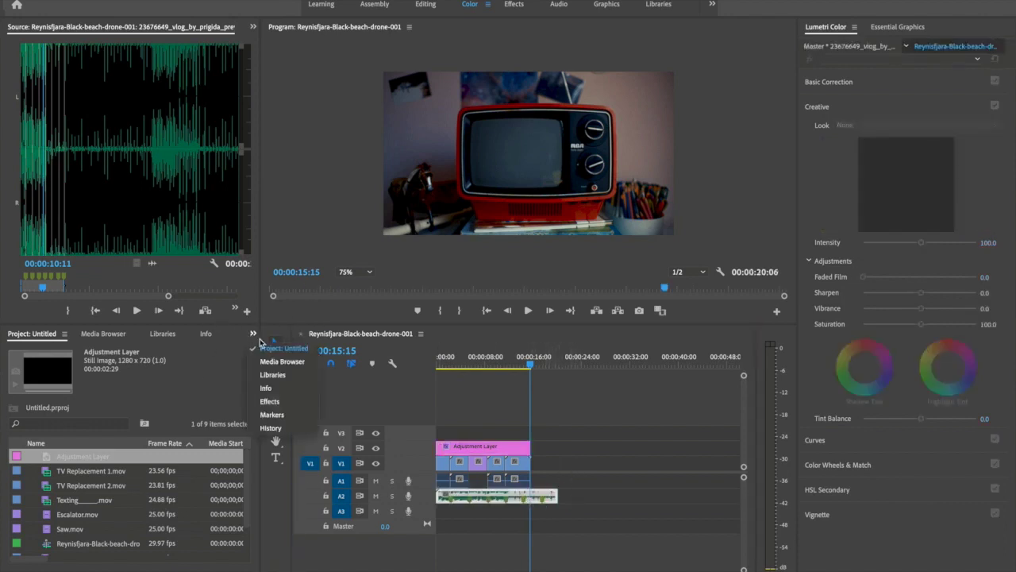
pyautogui.click(270, 402)
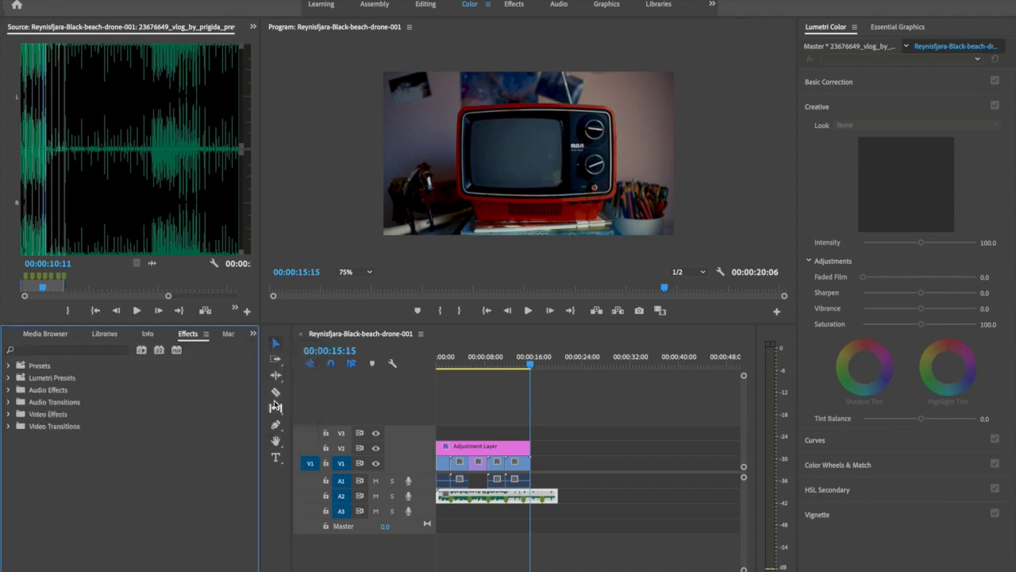
pyautogui.click(37, 407)
pyautogui.click(9, 402)
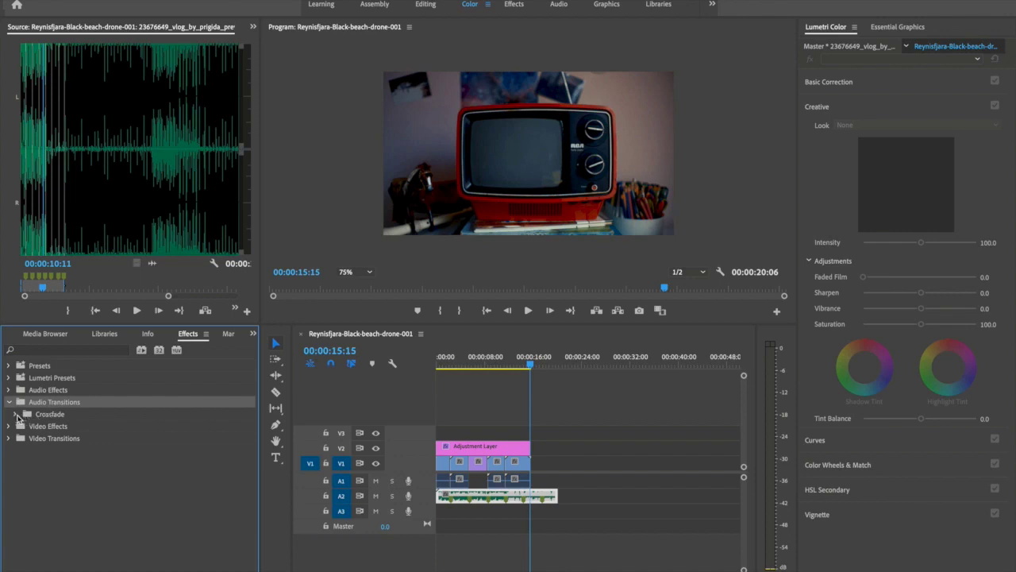
pyautogui.click(15, 415)
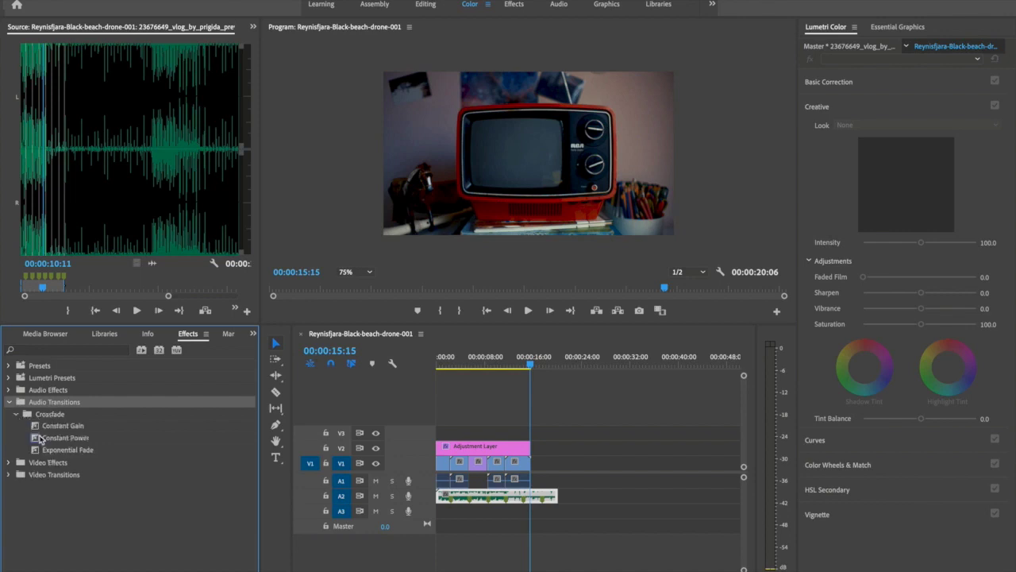
pyautogui.click(58, 444)
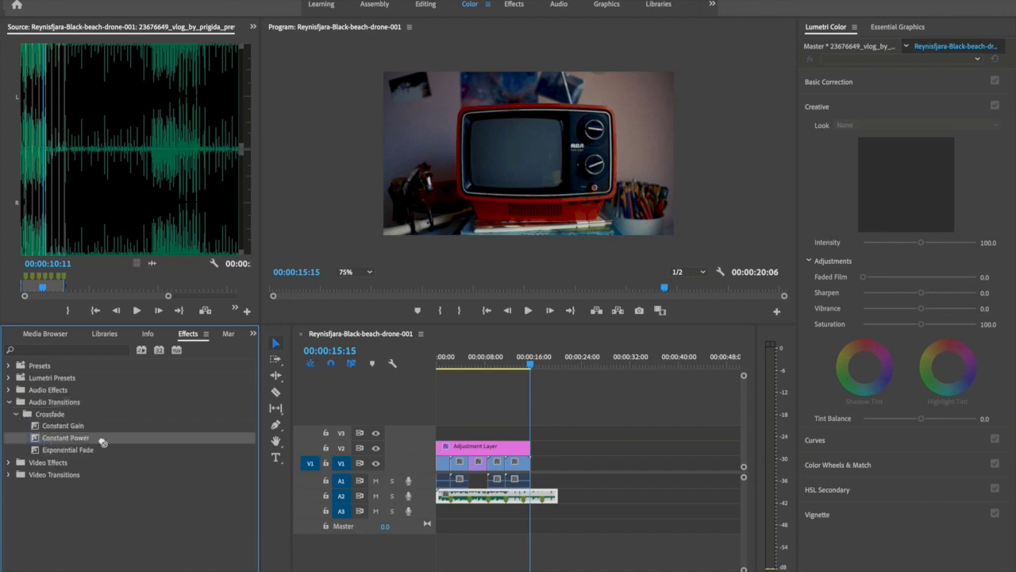
pyautogui.moveTo(101, 441); pyautogui.dragTo(551, 493)
# Lengthen the Constant Power fade on A2 so that it starts near the end of the last video clip.
pyautogui.press('=')
pyautogui.press('=')
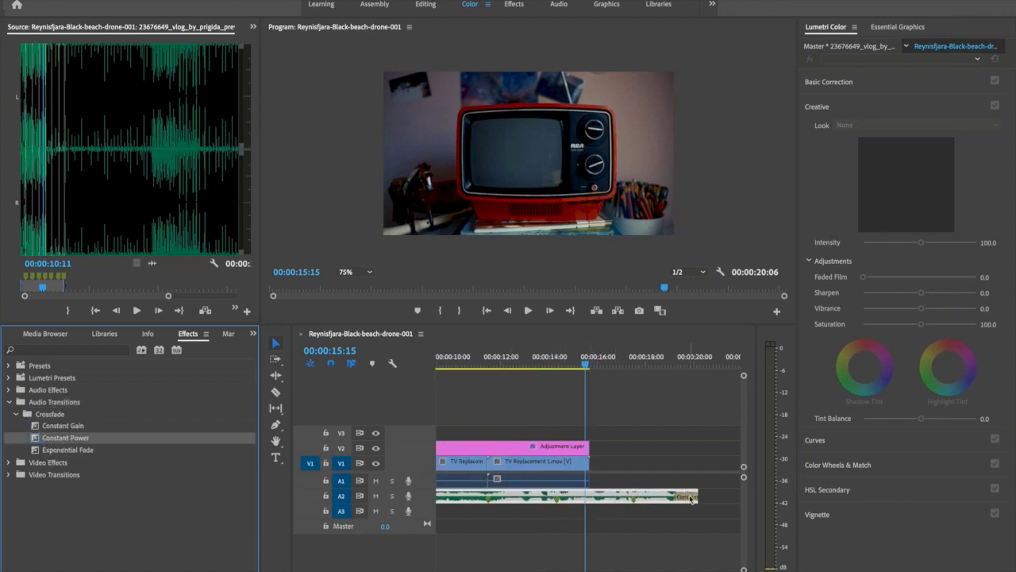
pyautogui.moveTo(676, 499); pyautogui.dragTo(574, 497)
pyautogui.press('-')
pyautogui.press('-')
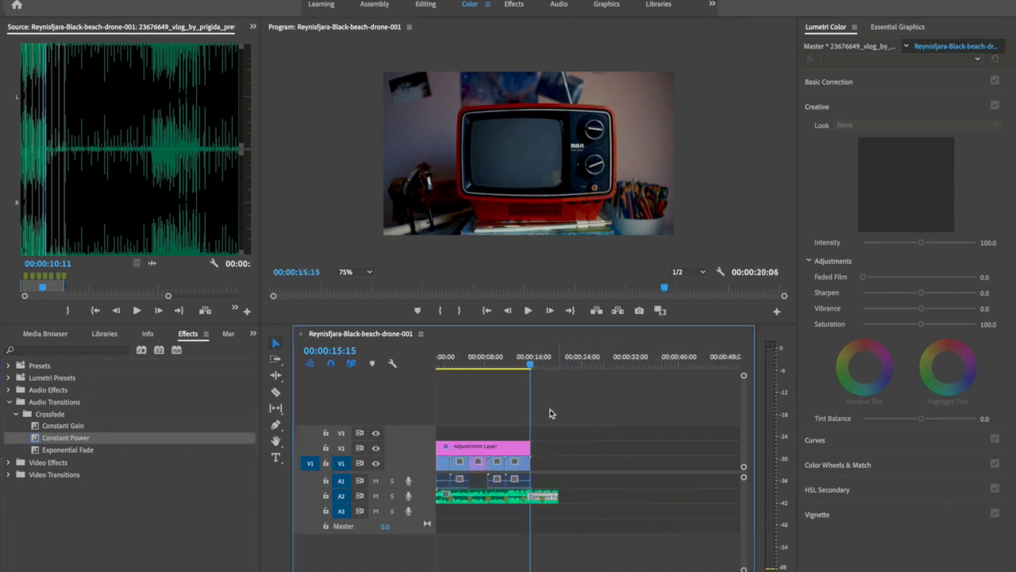
# Return the playhead to 00:00:00:00 and bring the project's media items back into view.
pyautogui.click(534, 366)
pyautogui.moveTo(535, 366); pyautogui.dragTo(418, 359)
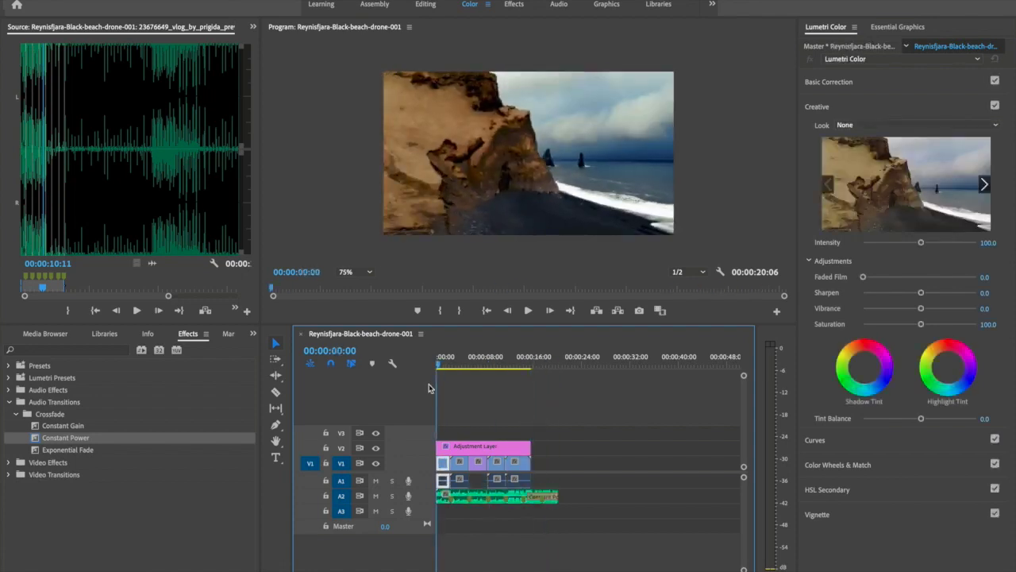
pyautogui.press('=')
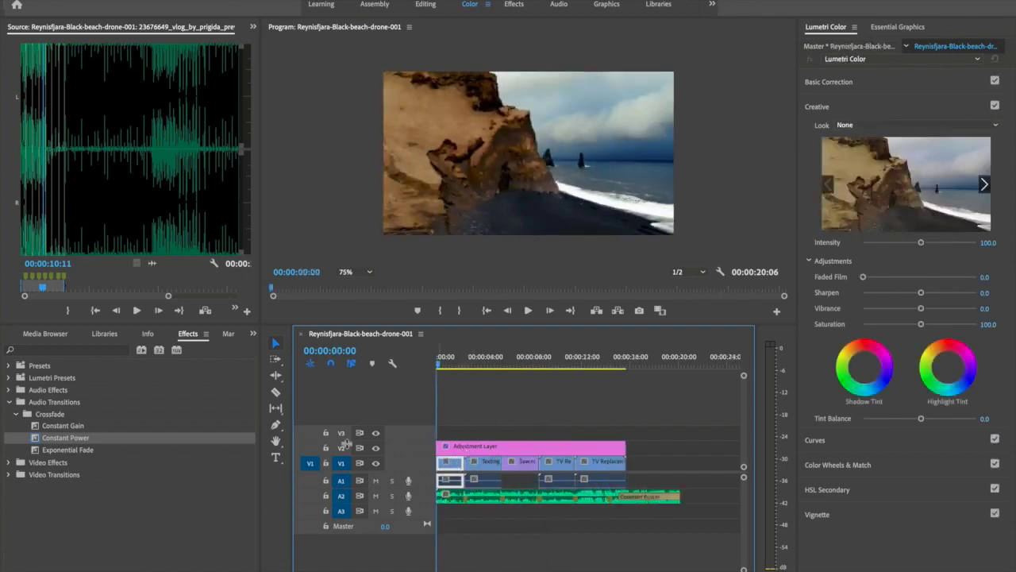
pyautogui.click(253, 334)
pyautogui.click(267, 346)
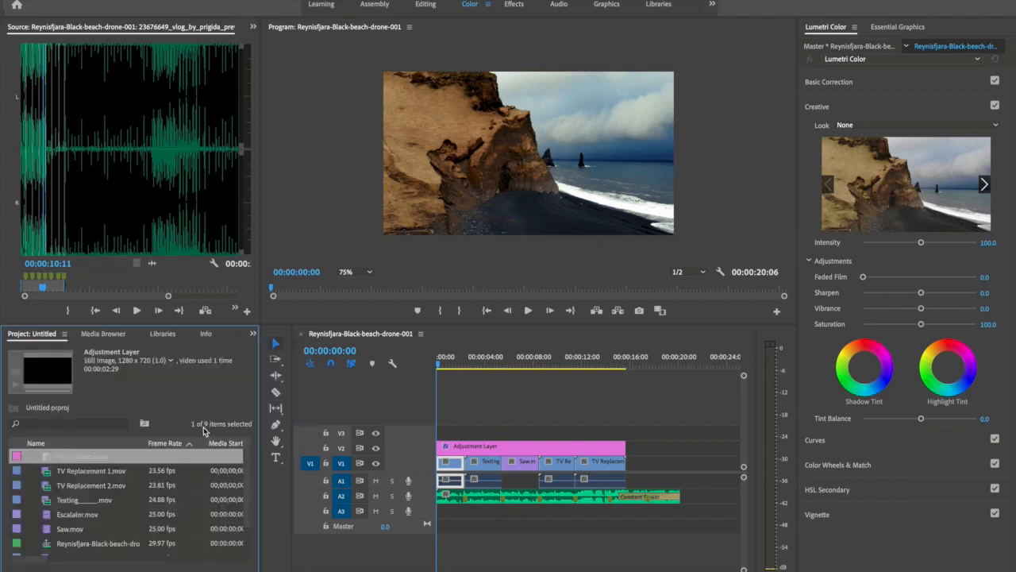
# Add an AUDIOJUNGLE text title over the sky at the start of the beach drone sequence.
pyautogui.click(275, 457)
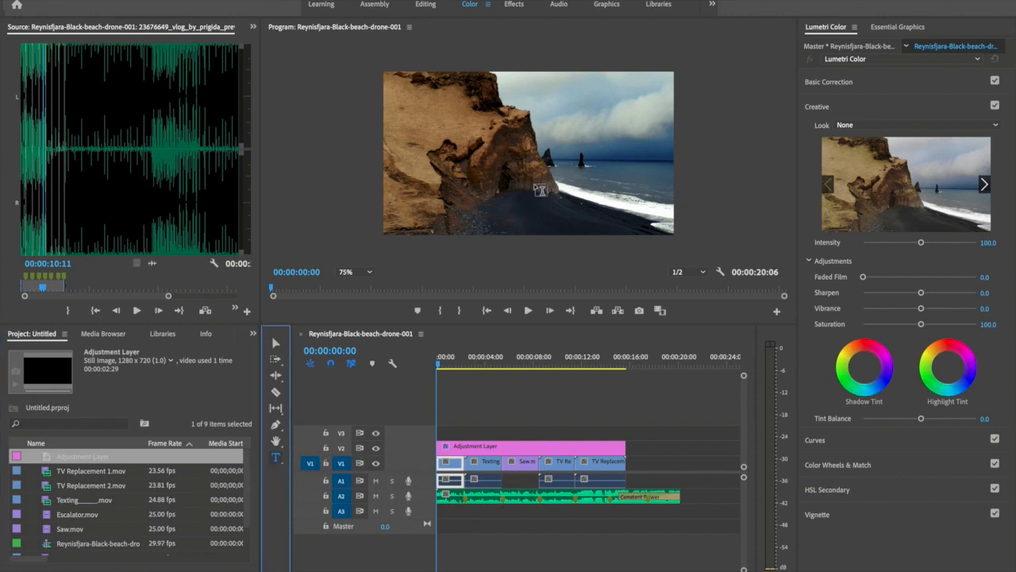
pyautogui.click(539, 136)
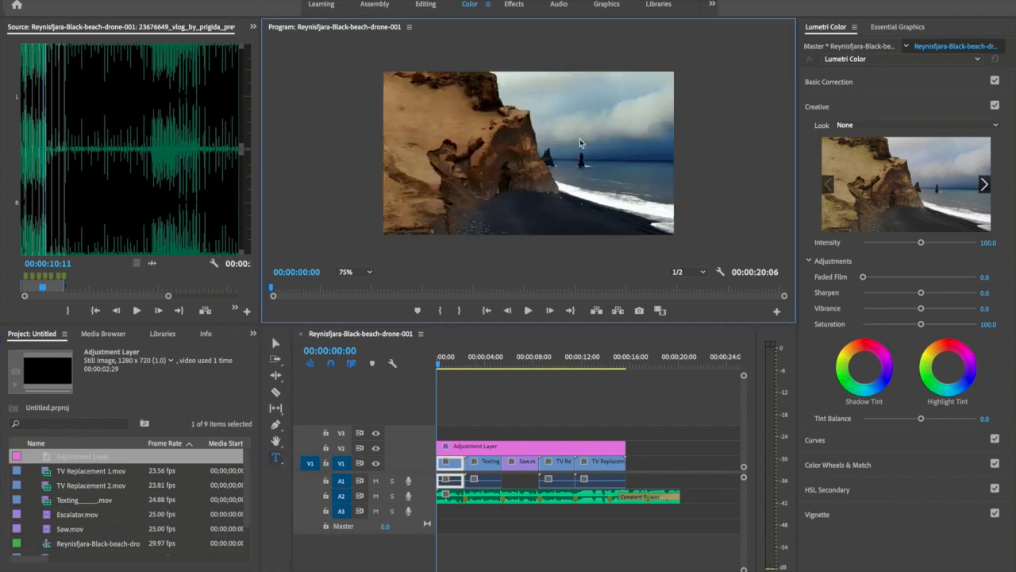
pyautogui.write('AUDIO')
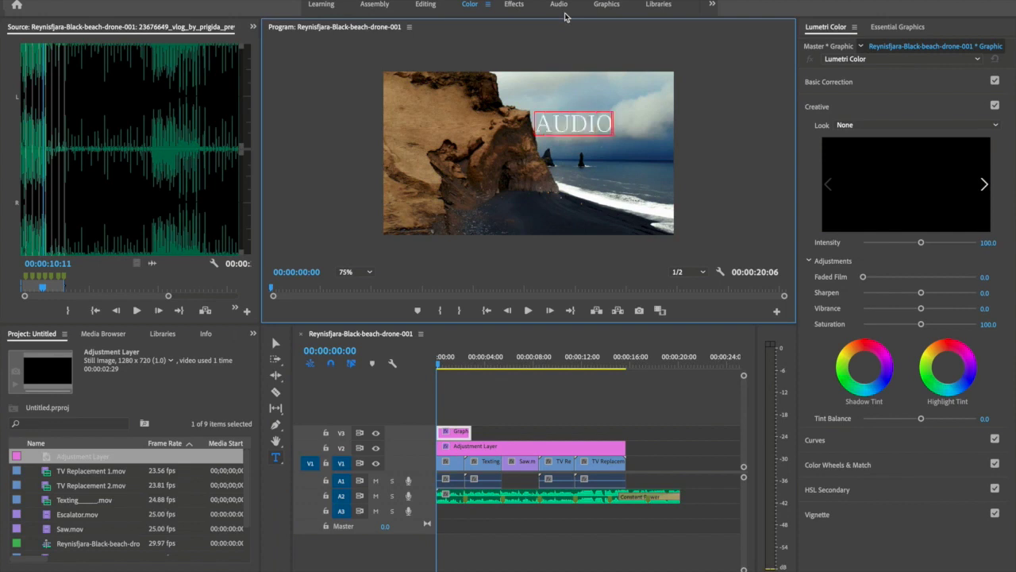
pyautogui.write('JUNG')
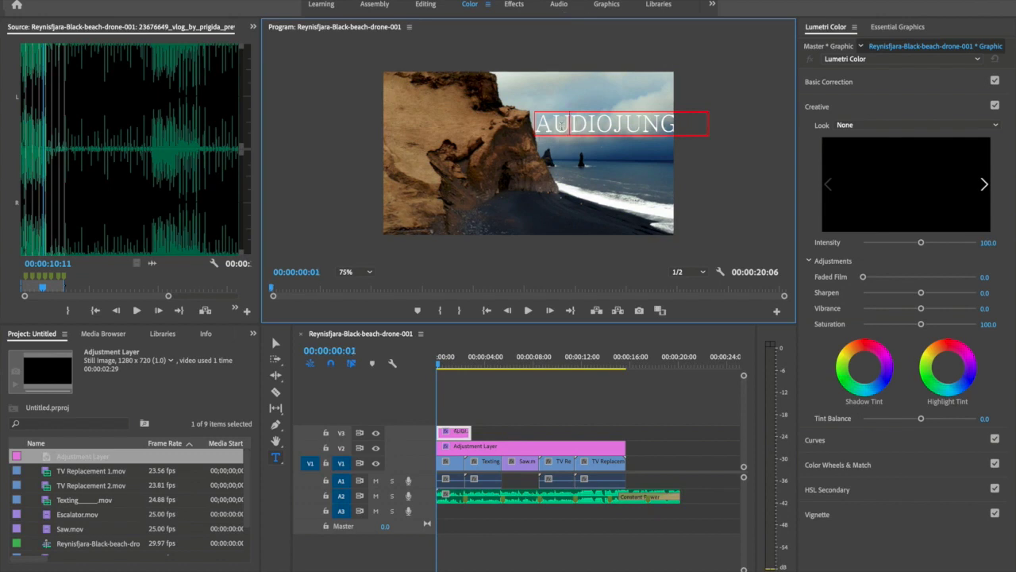
# Move the AUDIOJUNGLE title so it overlaps the cliff edge and set its font to Helvetica Neue Thin.
pyautogui.doubleClick(562, 126)
pyautogui.click(902, 32)
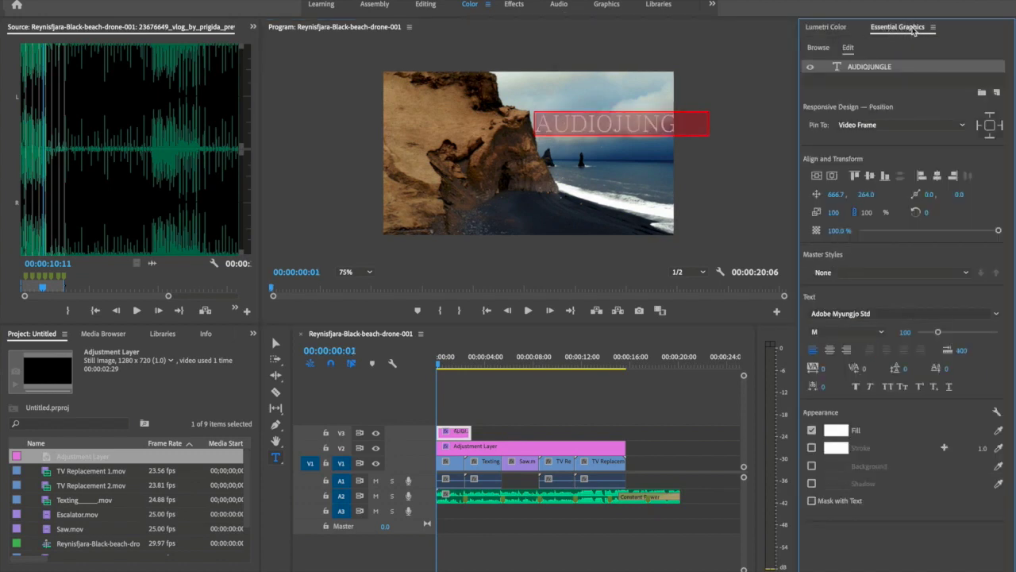
pyautogui.click(359, 0)
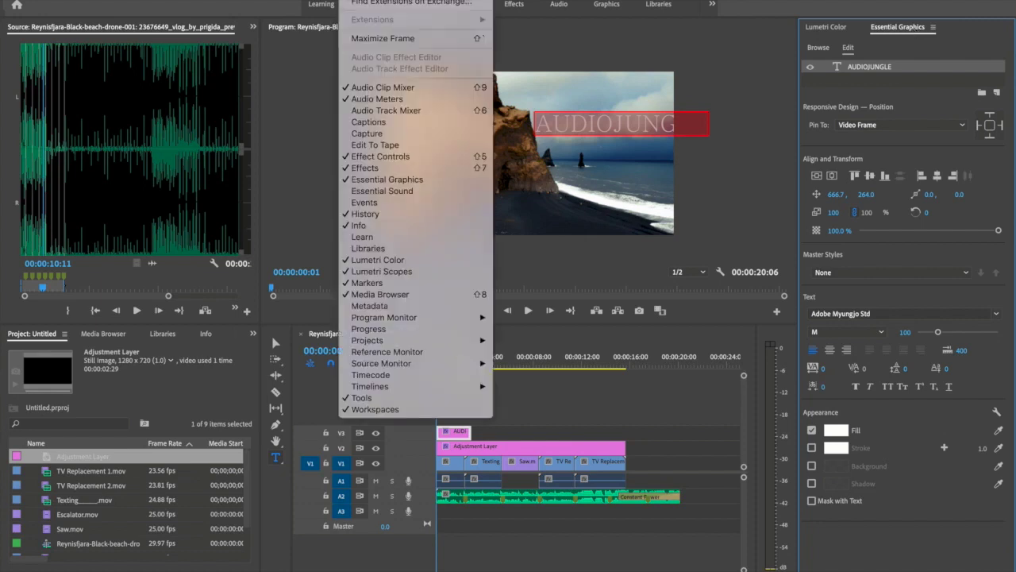
pyautogui.click(403, 181)
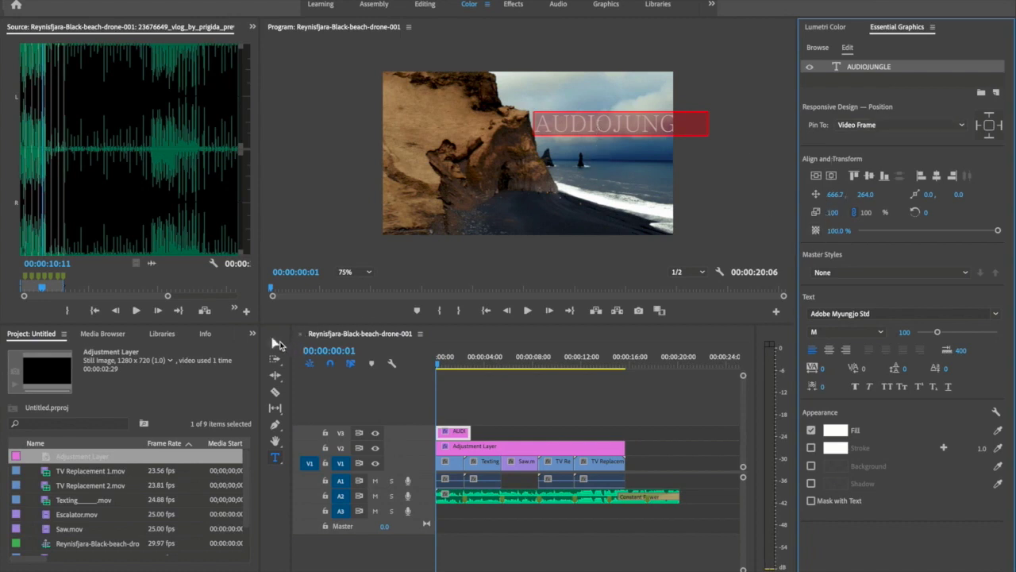
pyautogui.click(276, 343)
pyautogui.moveTo(589, 128); pyautogui.dragTo(547, 147)
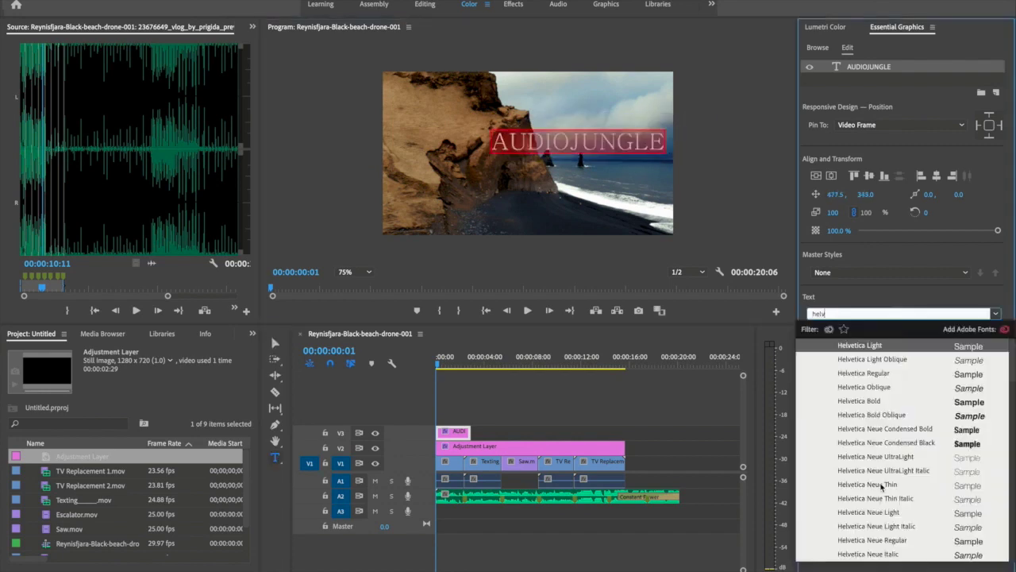
pyautogui.click(881, 484)
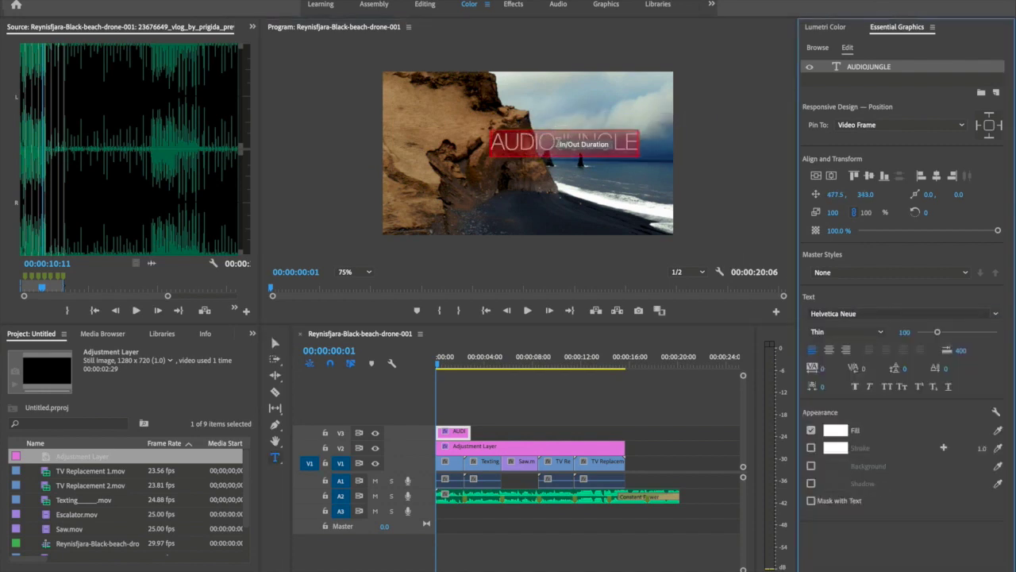
# Set the word JUNGLE in the title to Bold and nudge the title slightly toward the sea.
pyautogui.click(555, 143)
pyautogui.moveTo(586, 147); pyautogui.dragTo(637, 146)
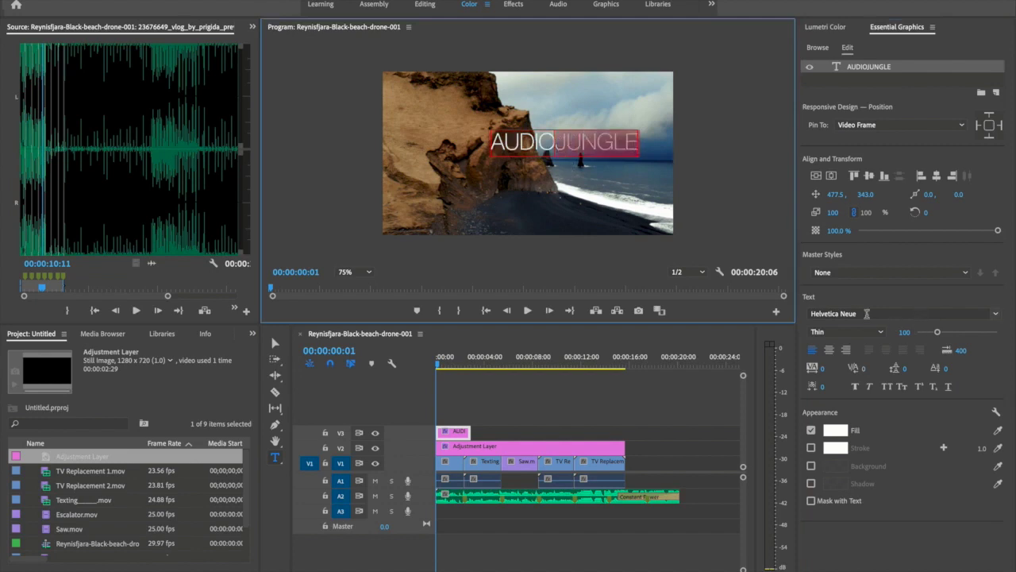
pyautogui.click(848, 332)
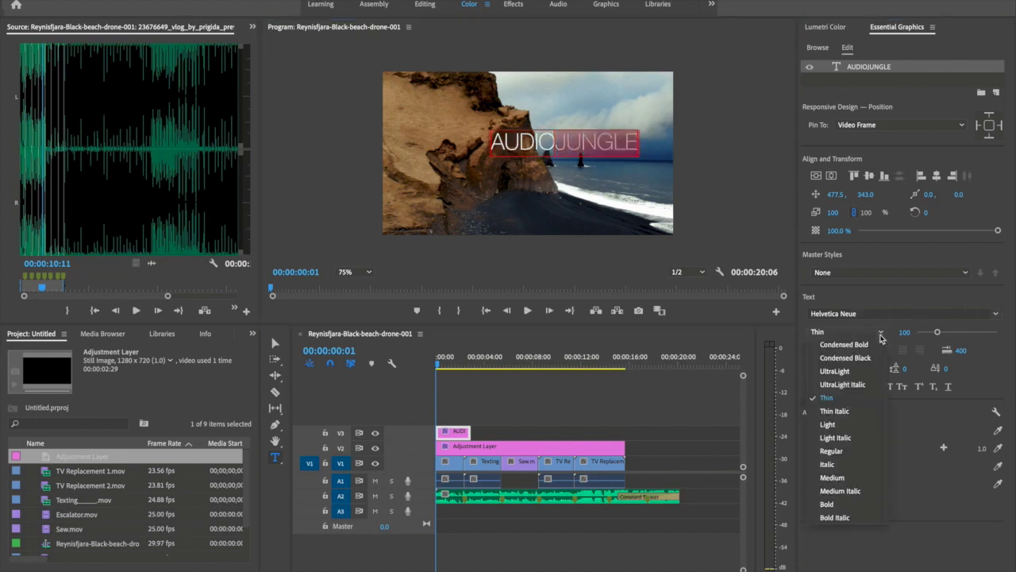
pyautogui.click(840, 505)
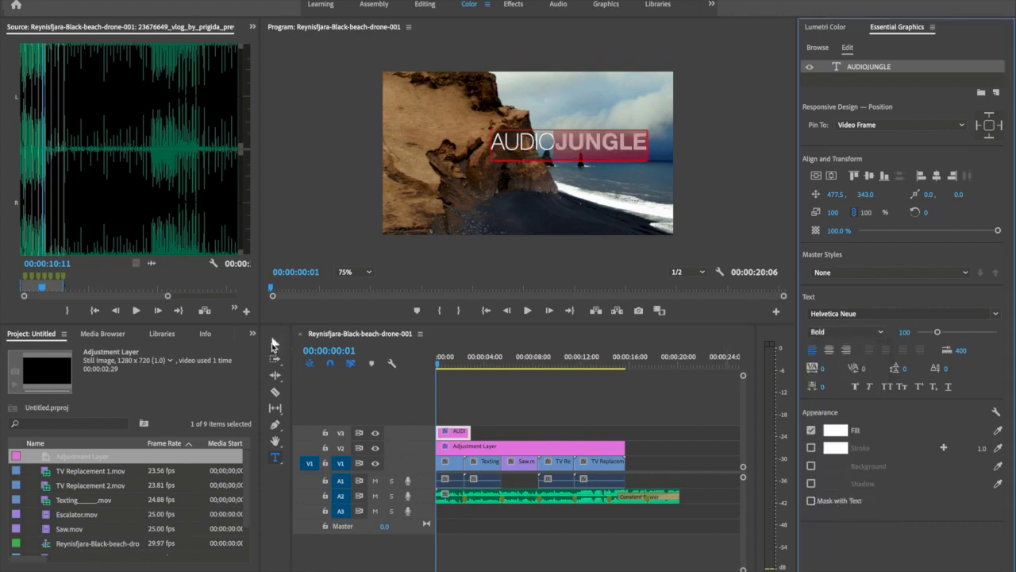
pyautogui.click(273, 343)
pyautogui.moveTo(573, 145); pyautogui.dragTo(588, 149)
# Add three video tracks and one audio track to the sequence and move the adjustment layer up to V6.
pyautogui.click(454, 464)
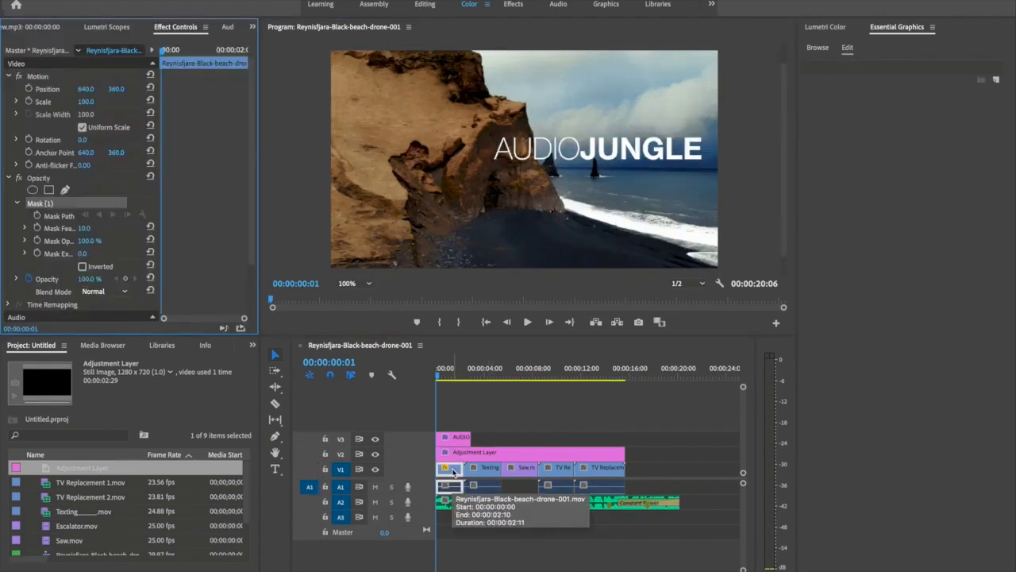
pyautogui.click(464, 440)
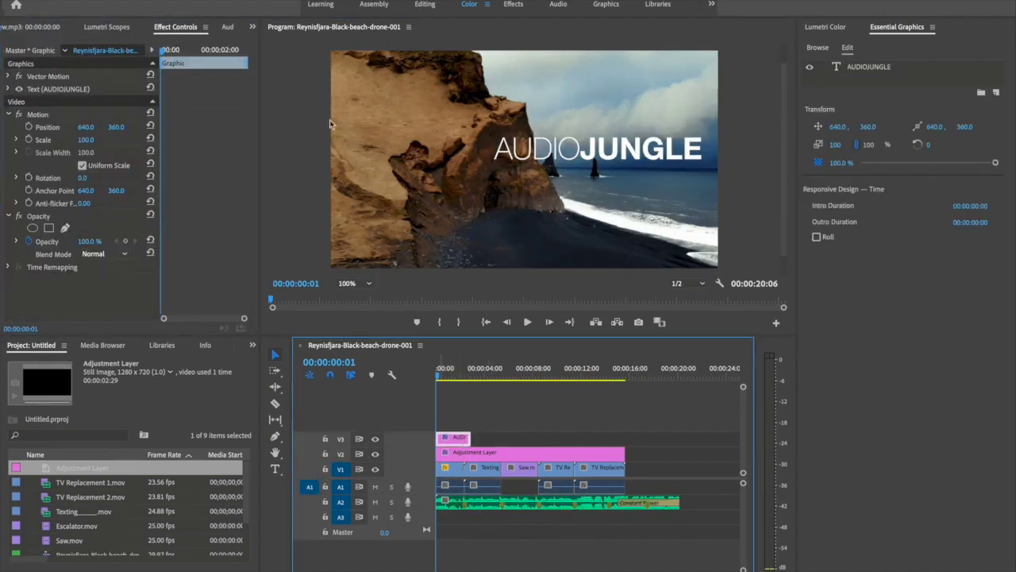
pyautogui.click(191, 1)
pyautogui.click(206, 409)
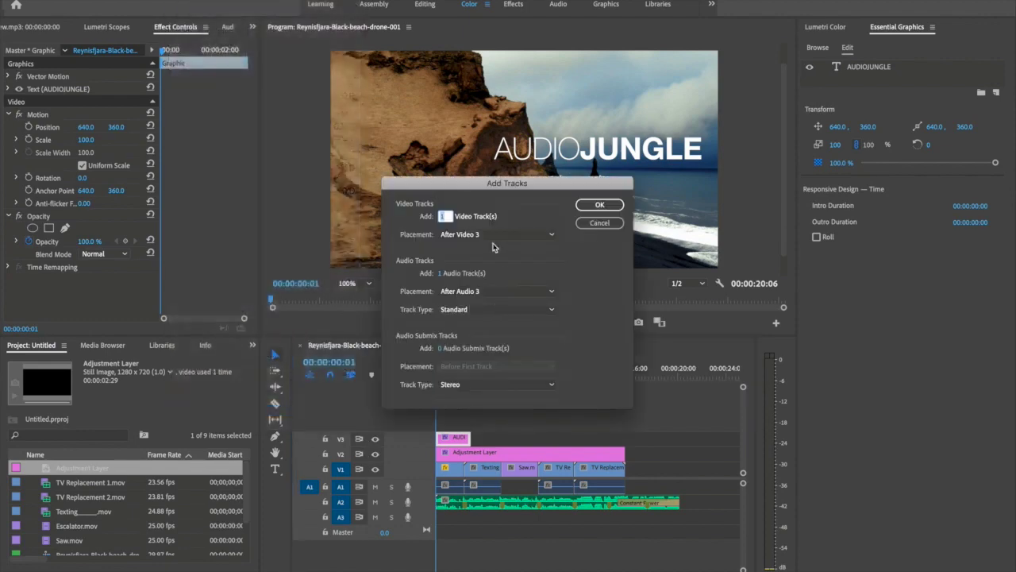
pyautogui.click(600, 205)
pyautogui.moveTo(491, 451); pyautogui.dragTo(488, 396)
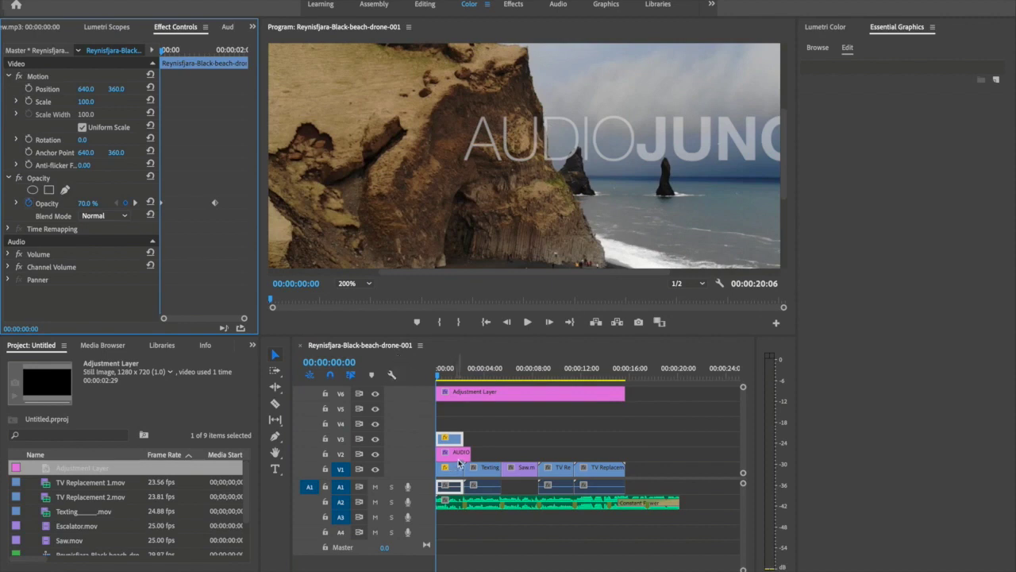
# Draw a closed opacity mask on the V3 beach clip, following the cliff edge and enclosing the title's first letters.
pyautogui.click(67, 190)
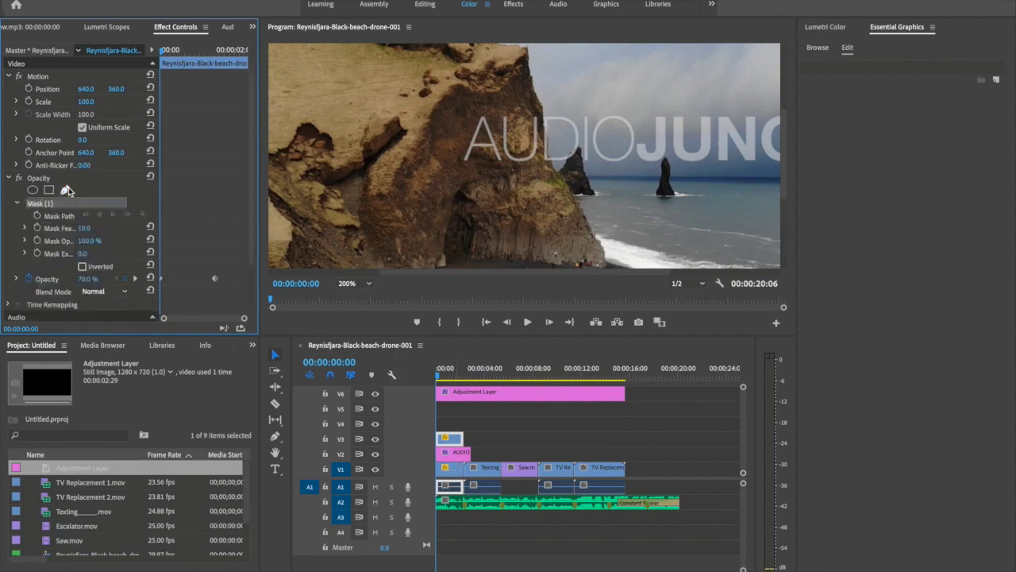
pyautogui.click(555, 170)
pyautogui.click(549, 158)
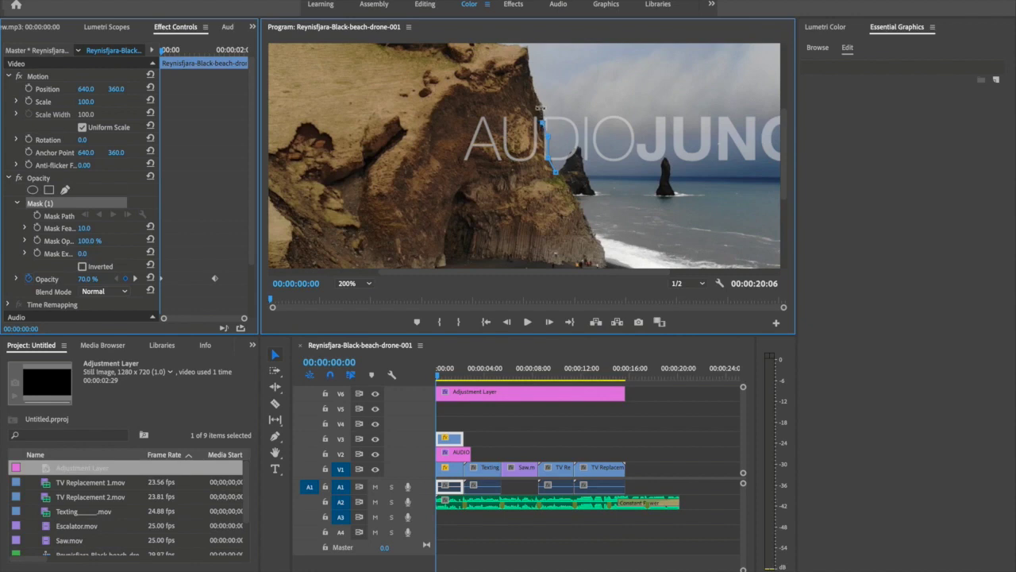
pyautogui.click(540, 104)
pyautogui.click(439, 104)
pyautogui.click(428, 189)
pyautogui.click(549, 188)
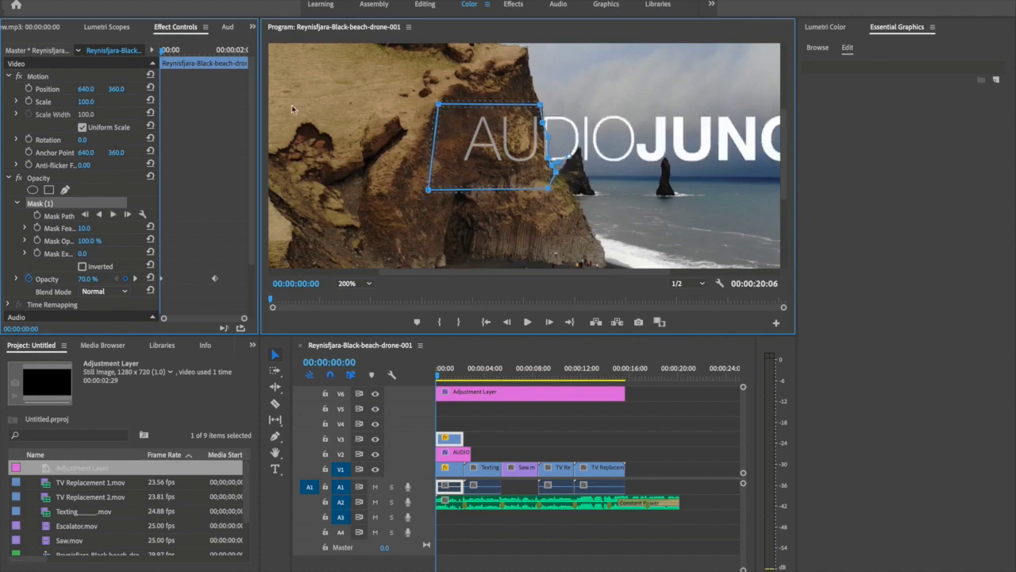
# Set the cliff mask's feather to 5 and the V3 clip's opacity to 100%, then deselect the clip.
pyautogui.click(85, 229)
pyautogui.write('5')
pyautogui.press('Return')
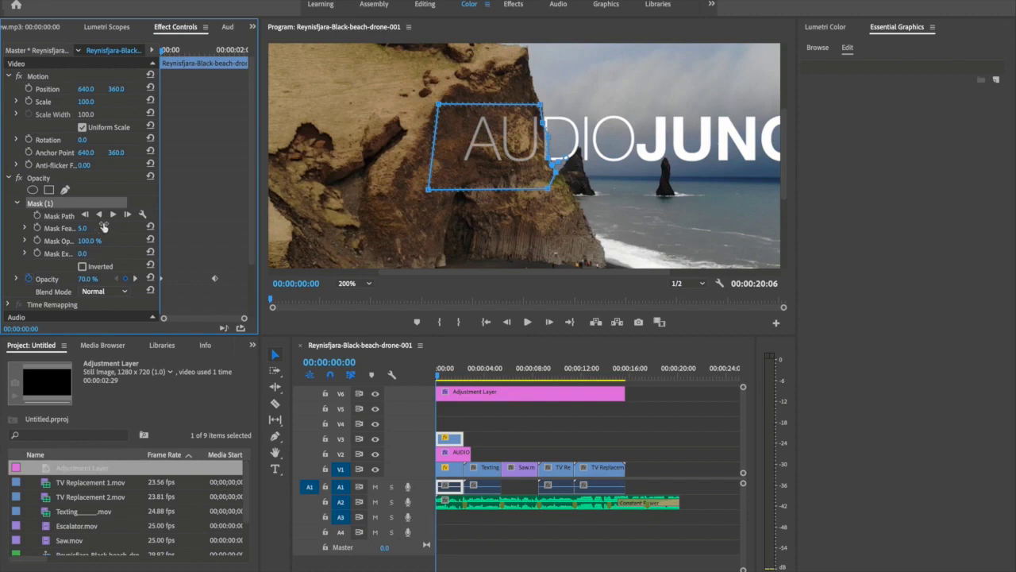
pyautogui.click(87, 279)
pyautogui.write('100')
pyautogui.press('Return')
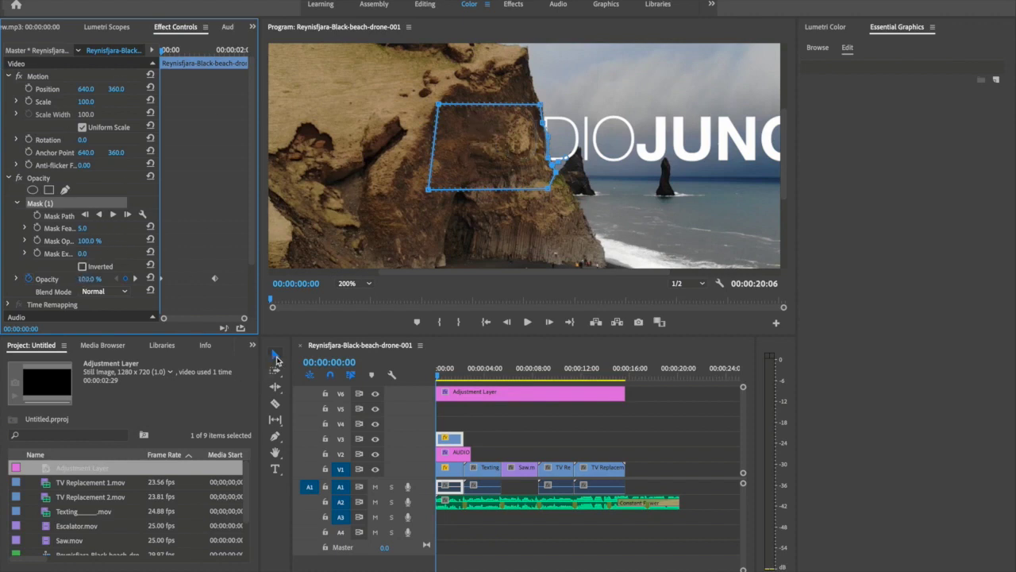
pyautogui.click(364, 158)
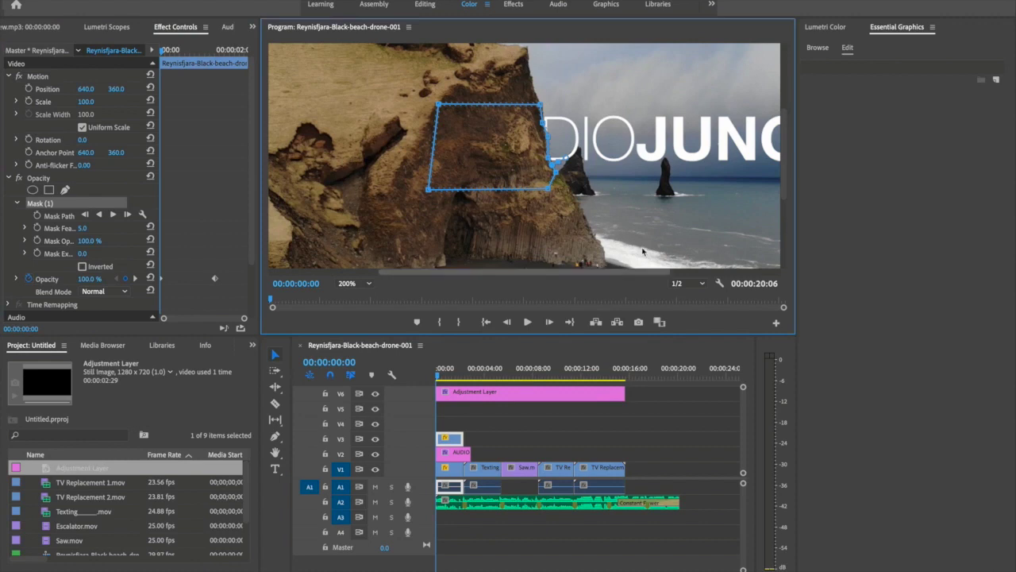
pyautogui.click(670, 396)
pyautogui.click(671, 394)
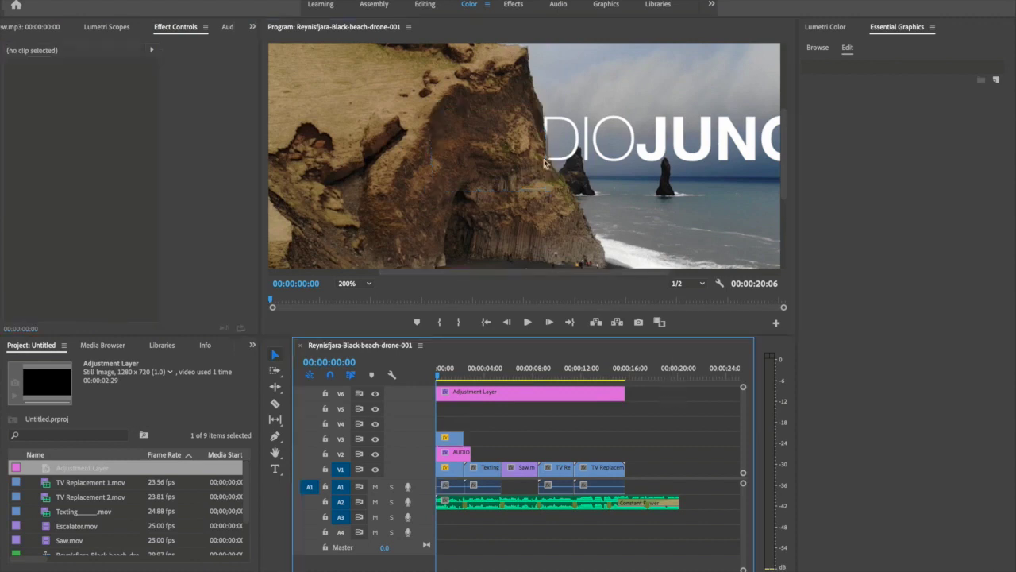
# Reduce the V3 clip's mask feather to 1 and start keyframing the mask path at the first frame.
pyautogui.click(453, 439)
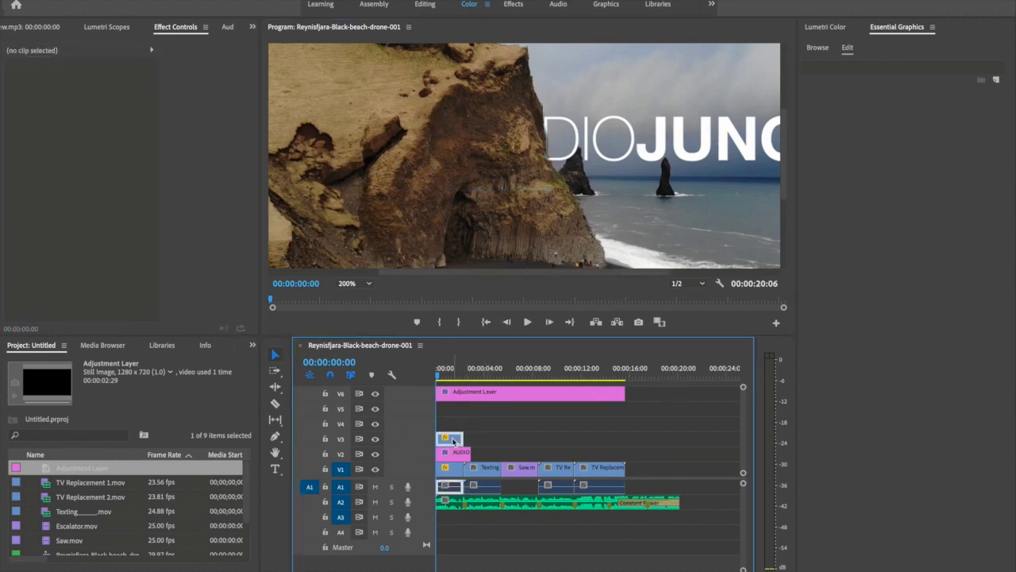
pyautogui.moveTo(103, 231); pyautogui.dragTo(80, 231)
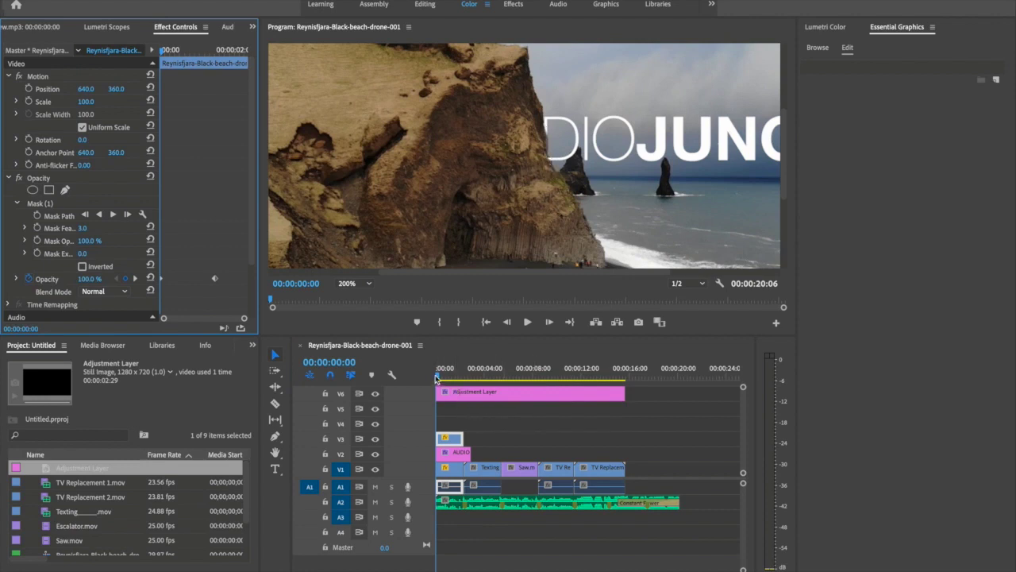
pyautogui.click(42, 203)
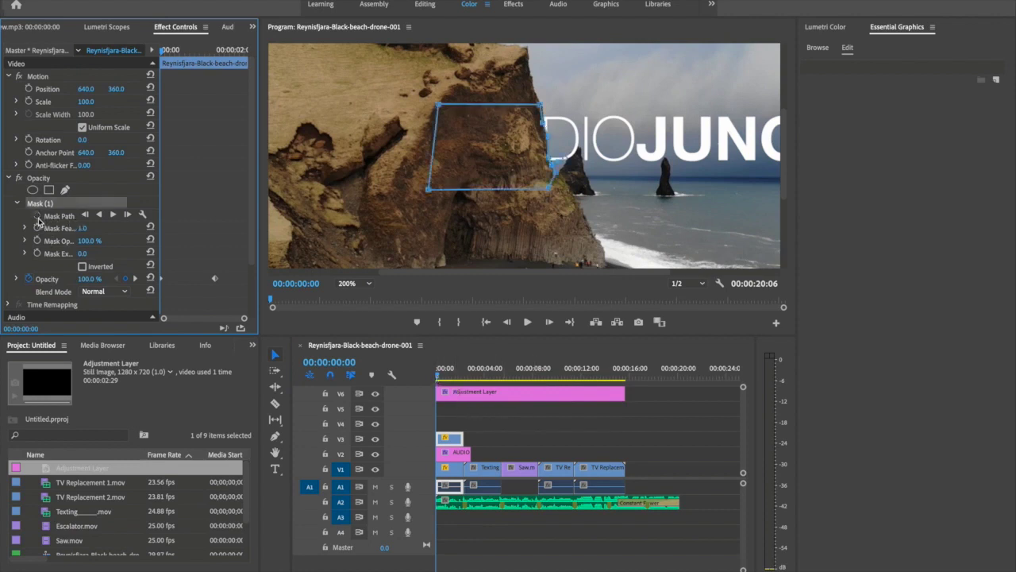
pyautogui.click(37, 215)
# At 00:00:00:27, set the V3 clip's opacity to 100% and shift the mask left to match the cliff edge.
pyautogui.click(436, 378)
pyautogui.press('space')
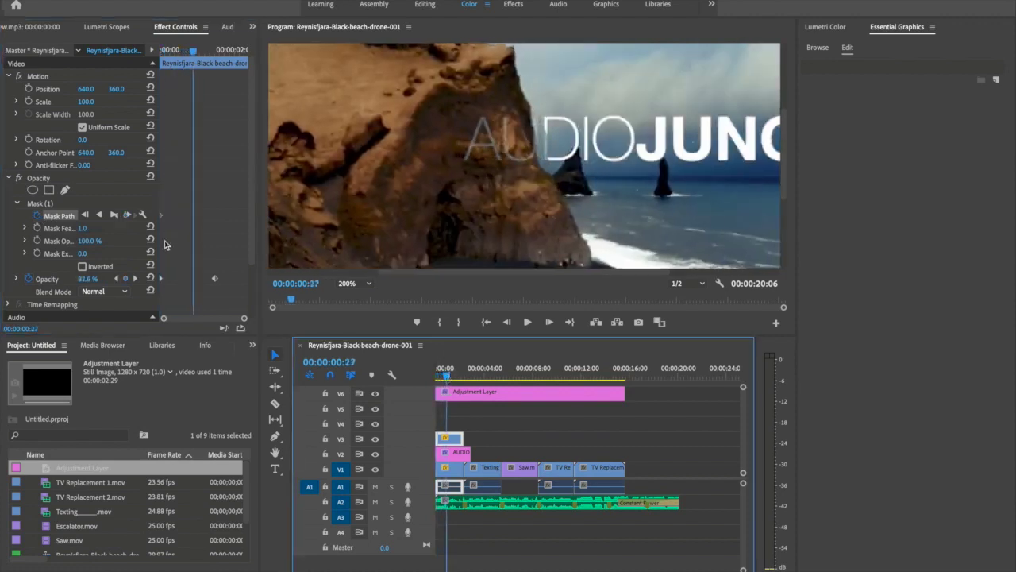
pyautogui.moveTo(84, 280); pyautogui.dragTo(163, 278)
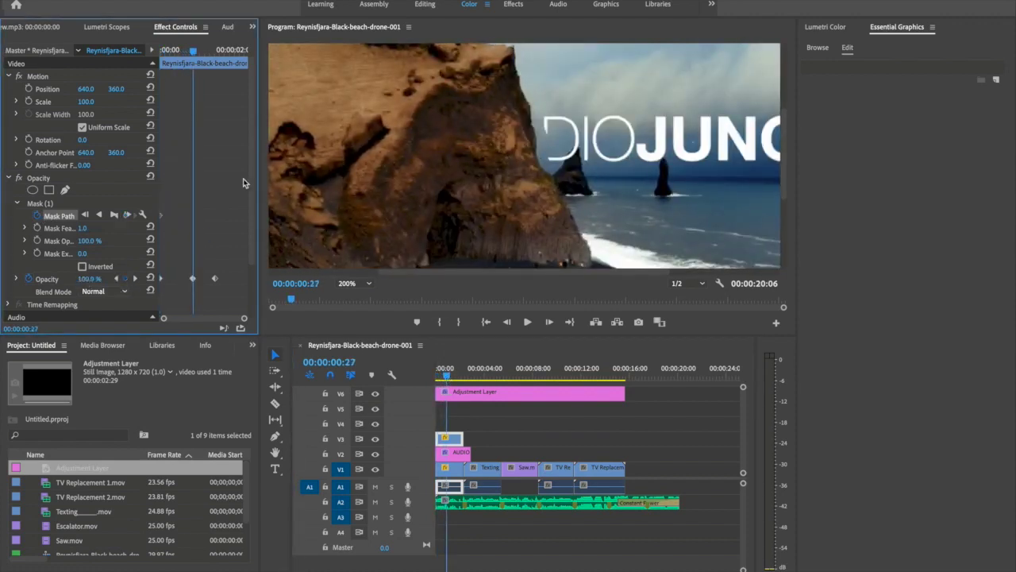
pyautogui.click(39, 208)
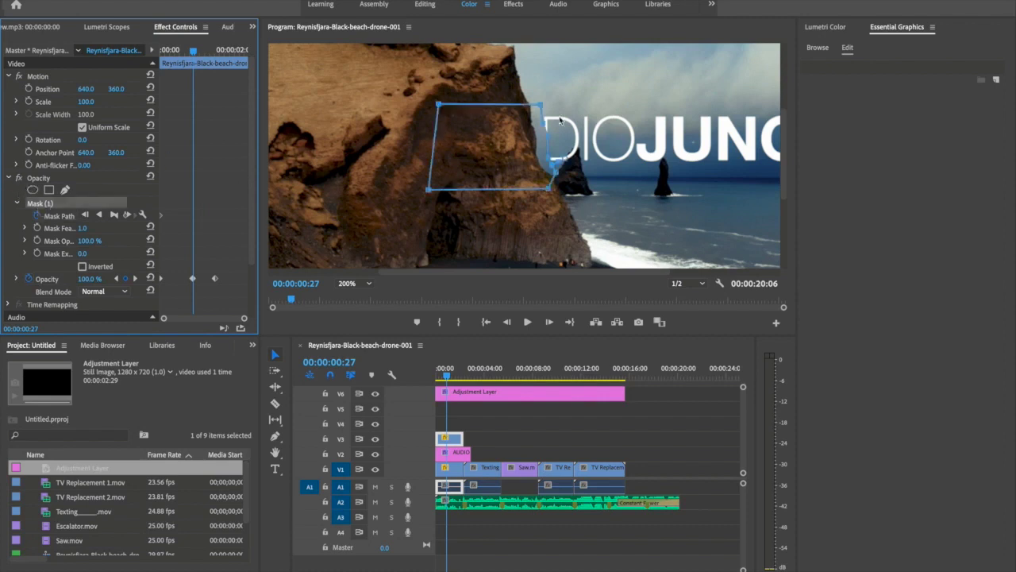
pyautogui.moveTo(516, 145); pyautogui.dragTo(504, 144)
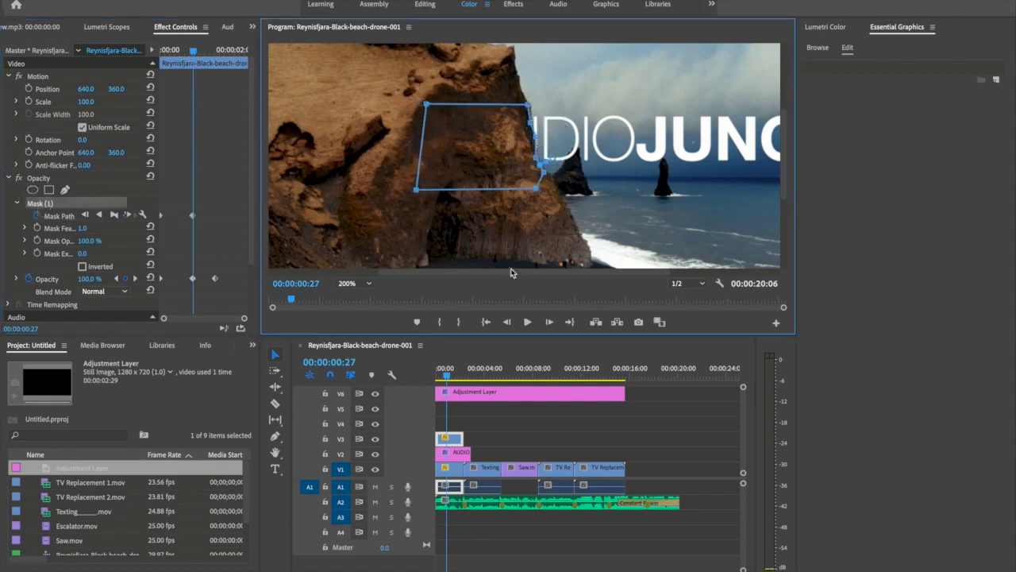
# At 00:00:01:28, set the V3 clip's opacity to 100% and realign the mask with the moved cliff edge.
pyautogui.click(456, 378)
pyautogui.moveTo(457, 380); pyautogui.dragTo(461, 380)
pyautogui.moveTo(89, 279); pyautogui.dragTo(249, 244)
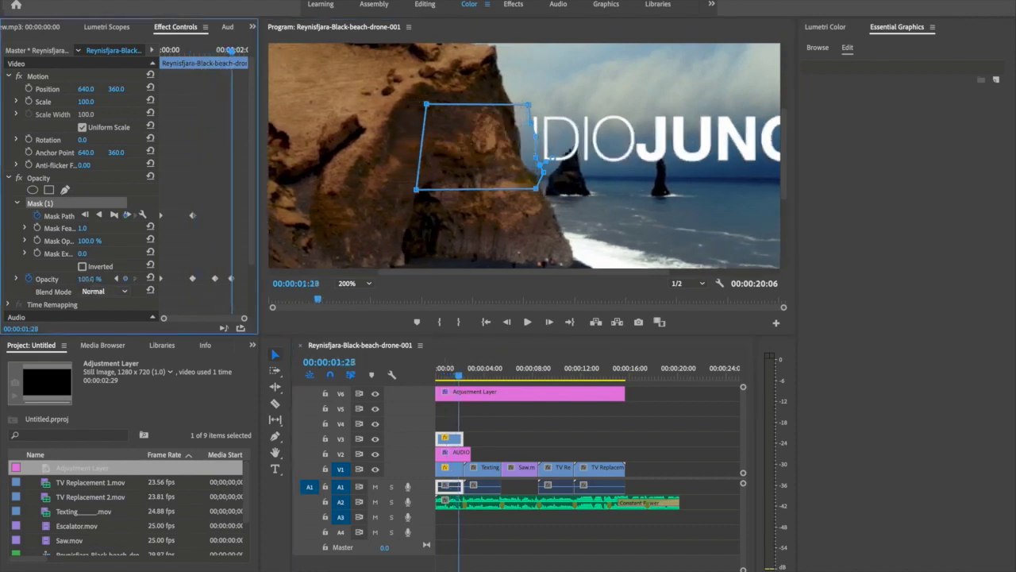
pyautogui.moveTo(503, 148); pyautogui.dragTo(486, 149)
pyautogui.press('Left')
pyautogui.press('Left')
pyautogui.press('Right')
pyautogui.press('Up')
pyautogui.press('Right')
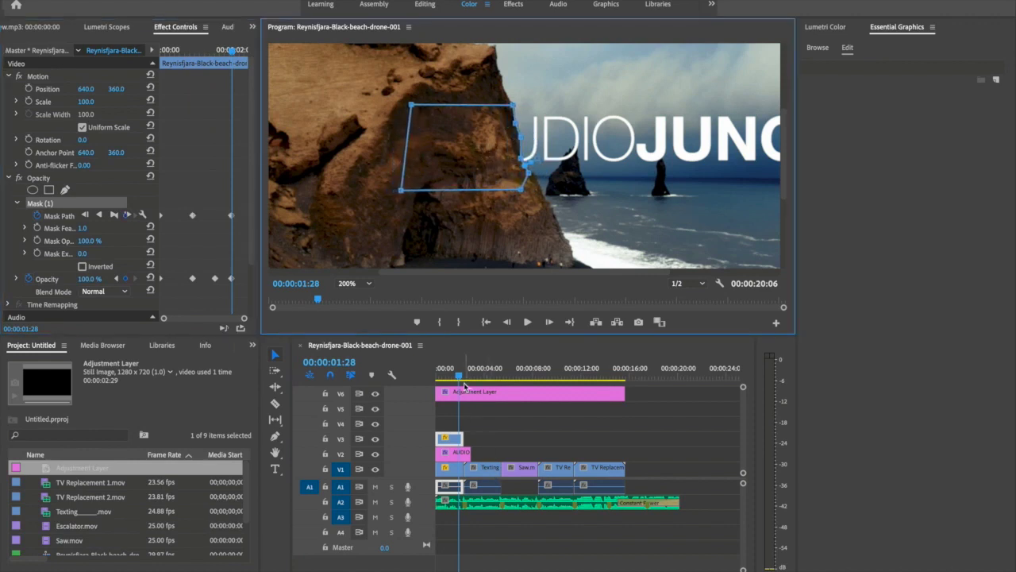
# At 00:00:02:07, shift the mask slightly left so it follows the cliff edge near the clip's end.
pyautogui.click(466, 384)
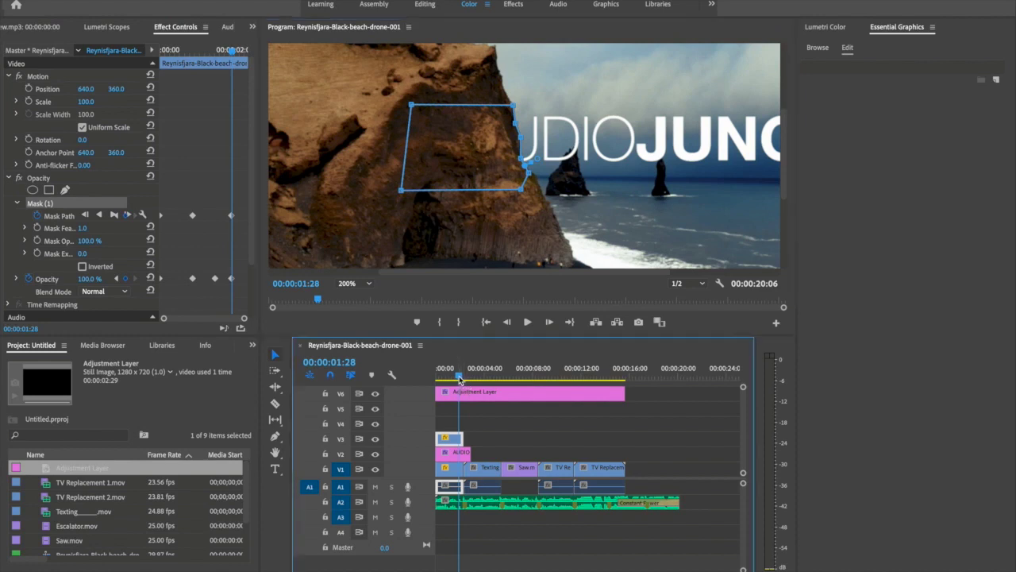
pyautogui.click(463, 379)
pyautogui.press('Right')
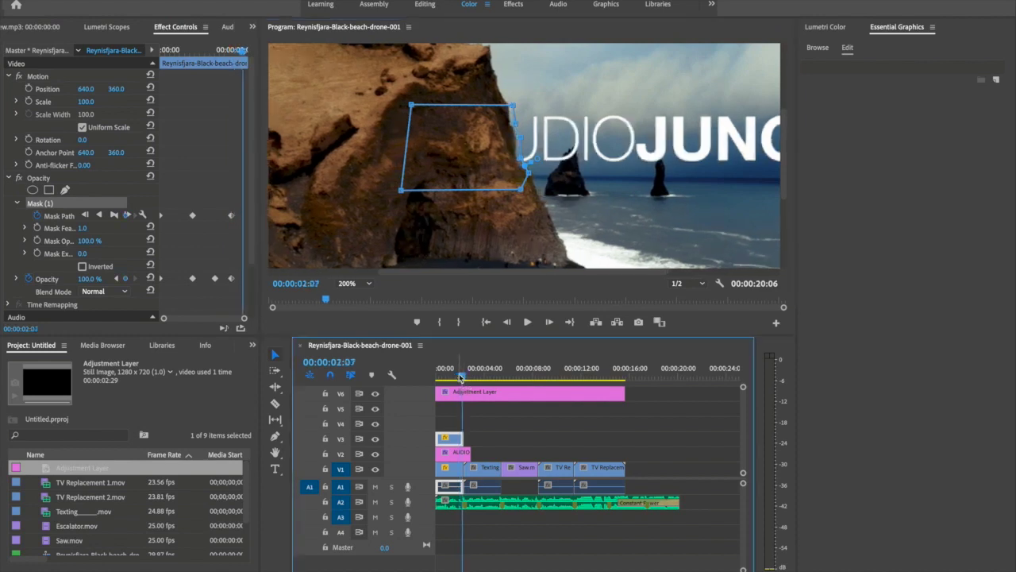
pyautogui.moveTo(457, 135); pyautogui.dragTo(452, 136)
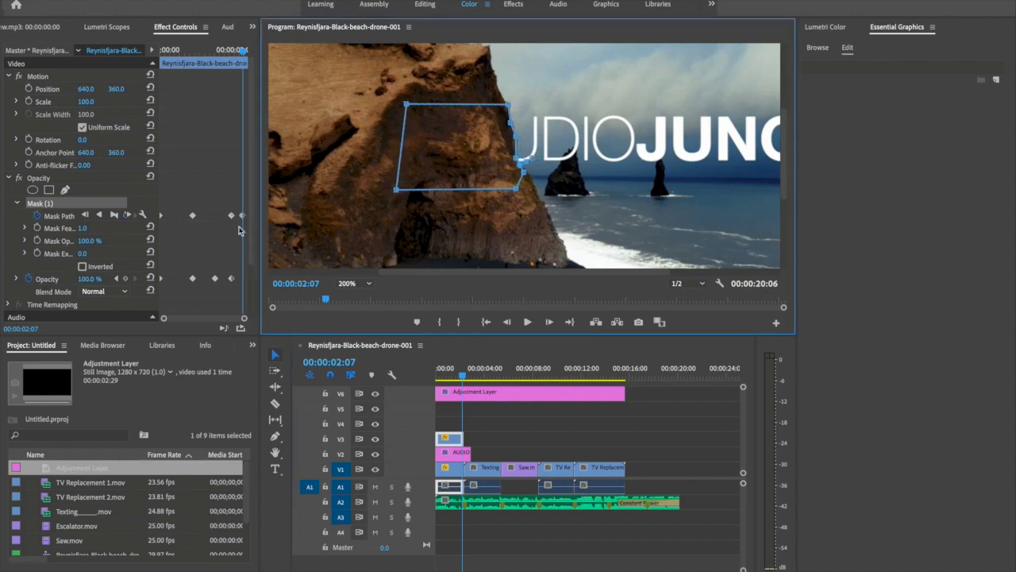
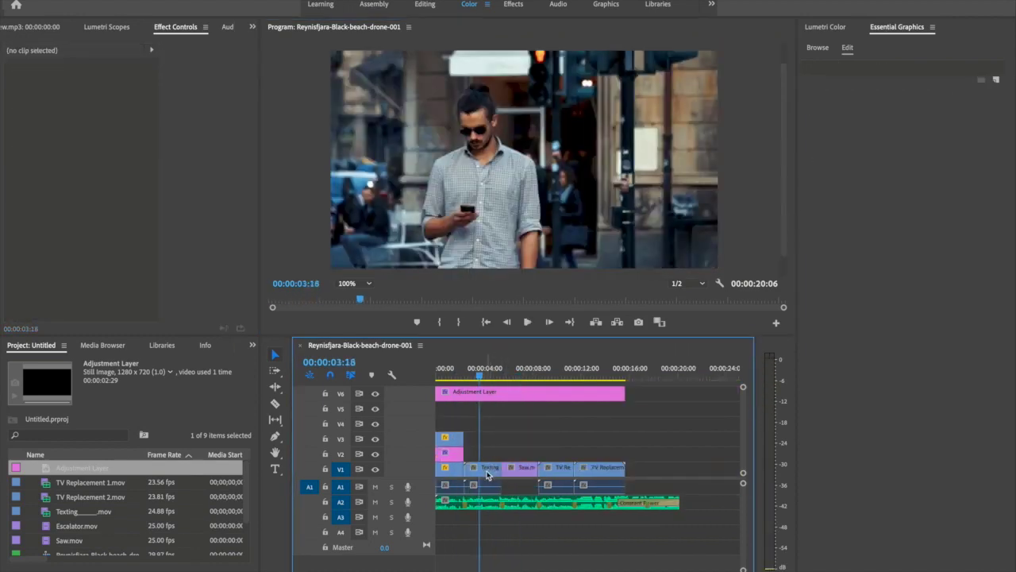
# Replace the Texting clip on V1 with a linked After Effects composition.
pyautogui.click(488, 473)
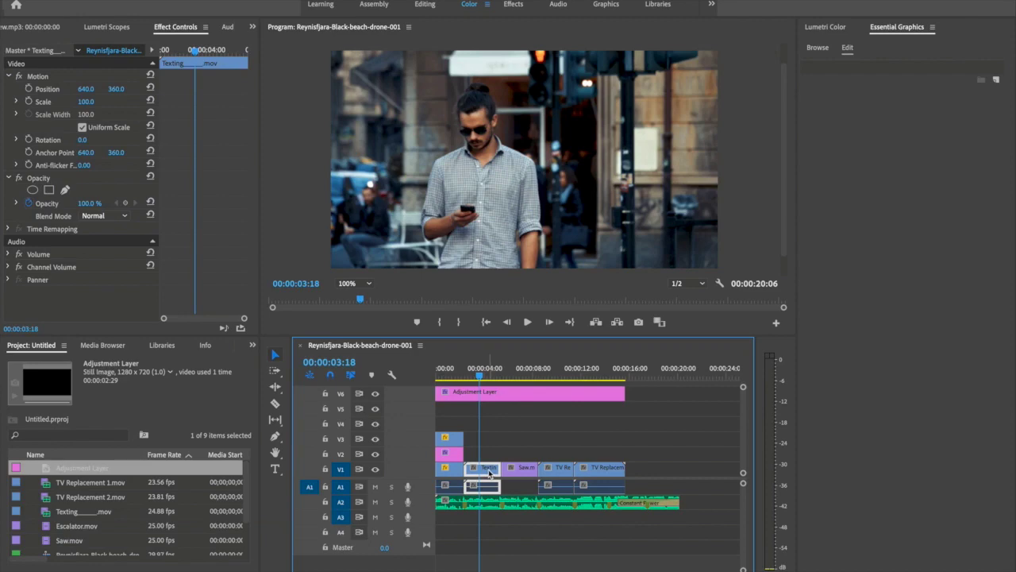
pyautogui.rightClick(490, 474)
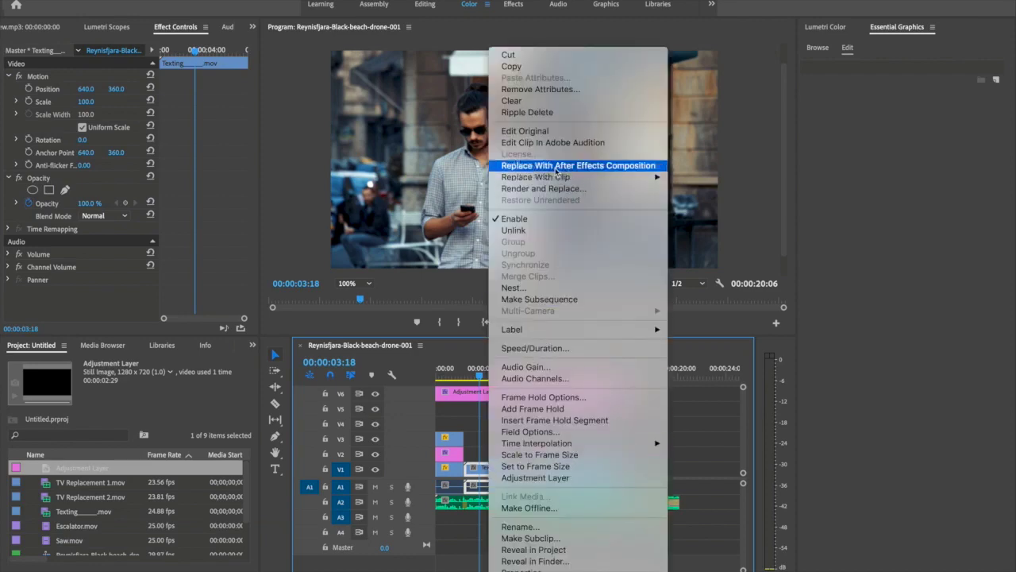
pyautogui.click(600, 170)
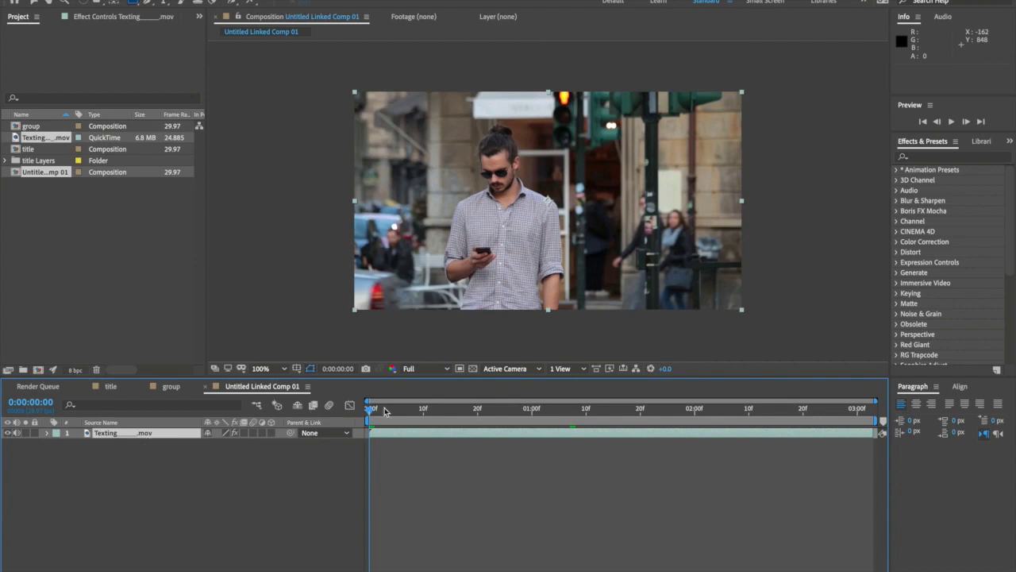
# Show the title/action safe guides and add a JUNGLE text layer in Helvetica Neue Condensed Bold at 177 px.
pyautogui.click(296, 369)
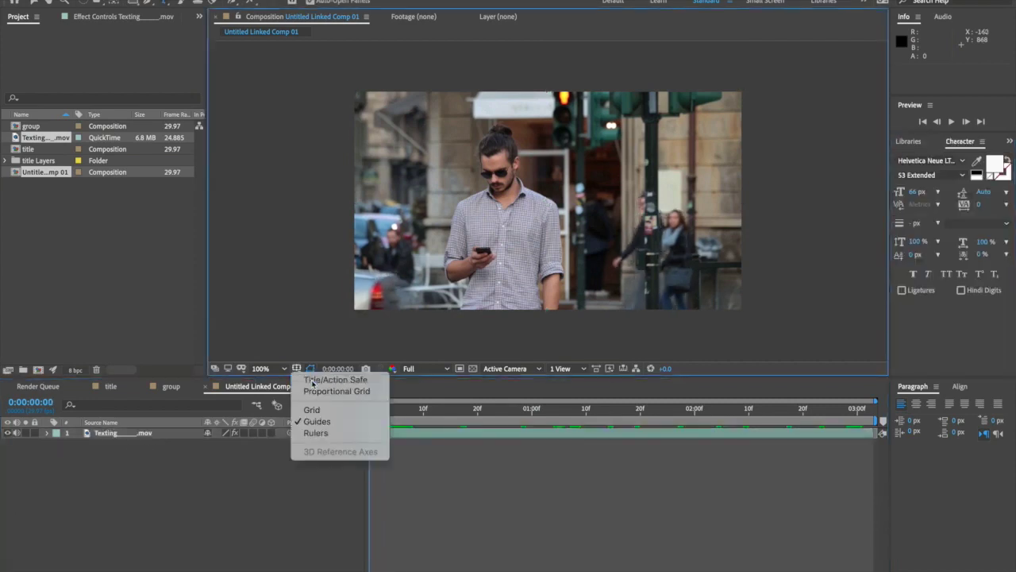
pyautogui.click(310, 380)
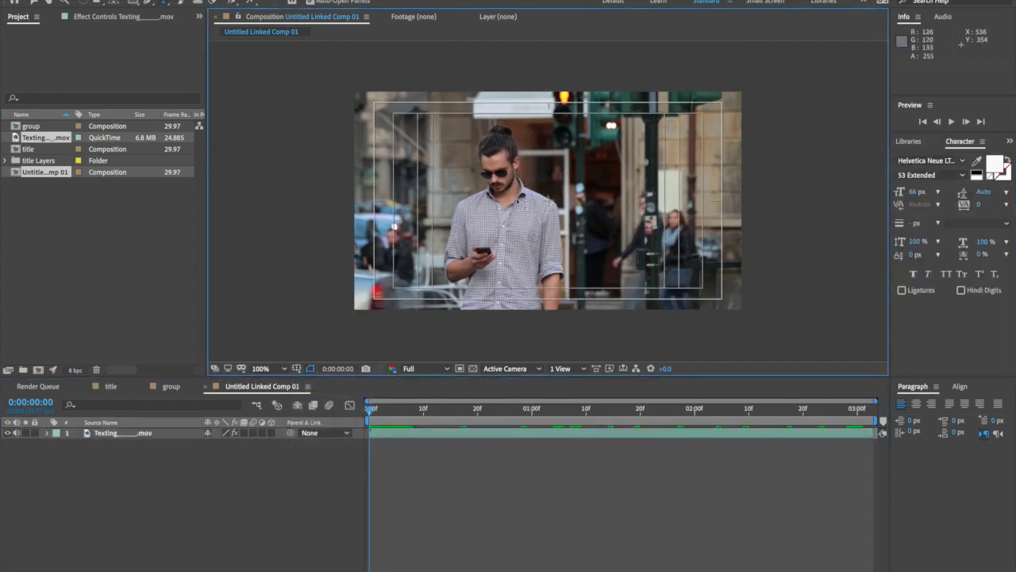
pyautogui.hotkey('ctrl', 'alt', 'shift', 't')
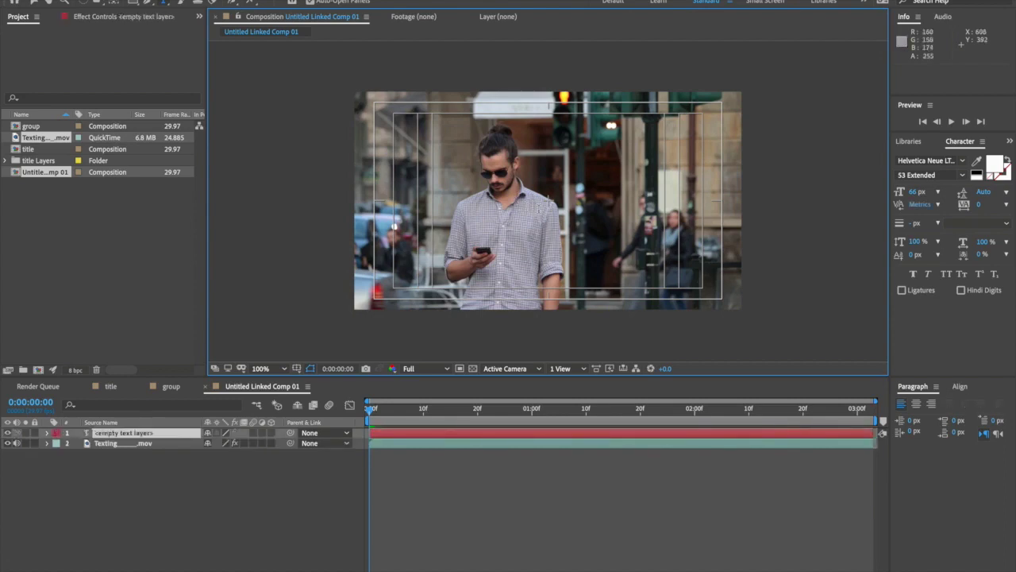
pyautogui.write('JUN')
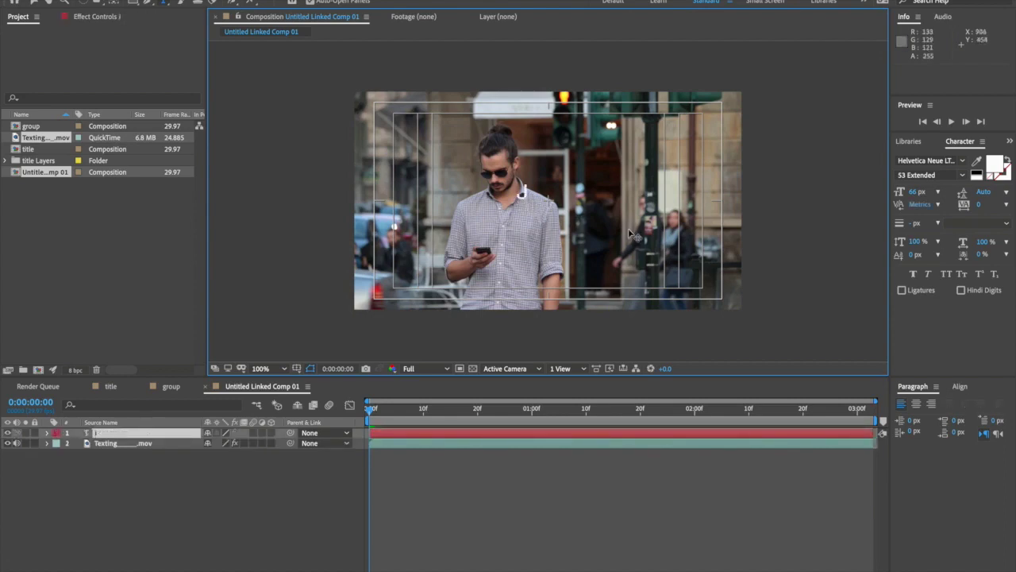
pyautogui.write('GLE')
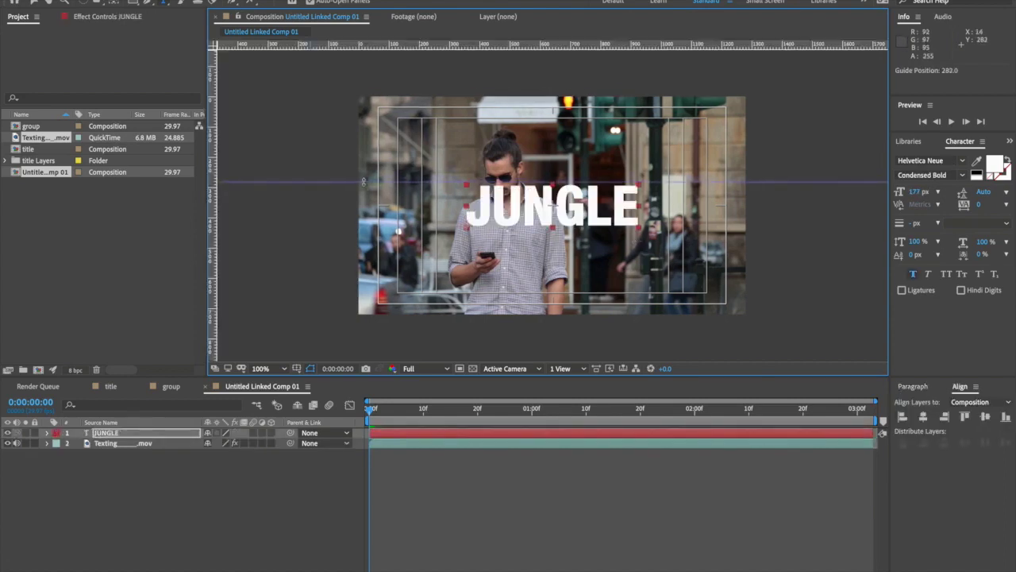
# Place a horizontal guide through the middle of JUNGLE and draw a separate red rectangle covering the upper half of the letters.
pyautogui.moveTo(363, 186); pyautogui.dragTo(359, 205)
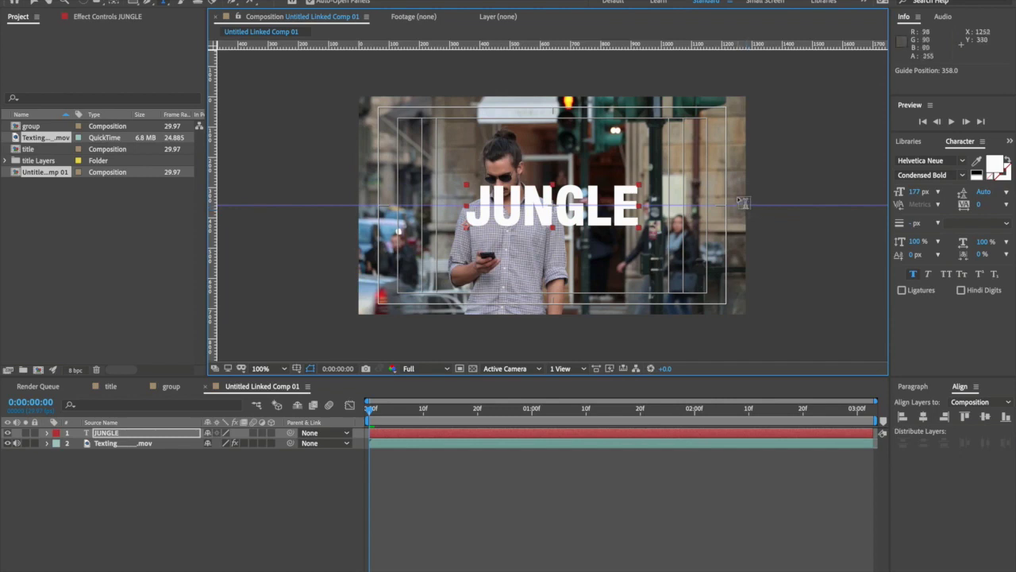
pyautogui.press('.')
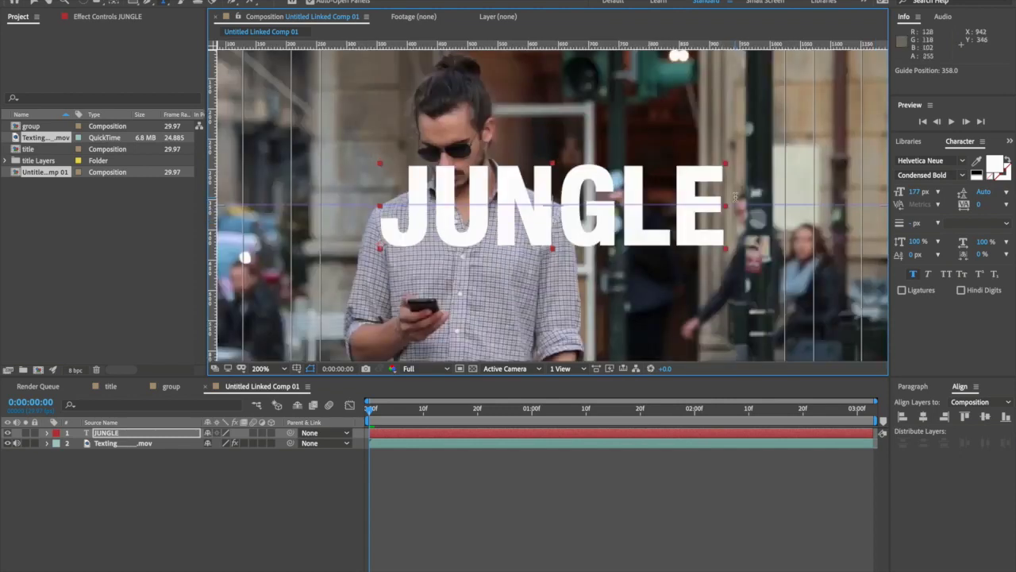
pyautogui.click(147, 459)
pyautogui.click(128, 436)
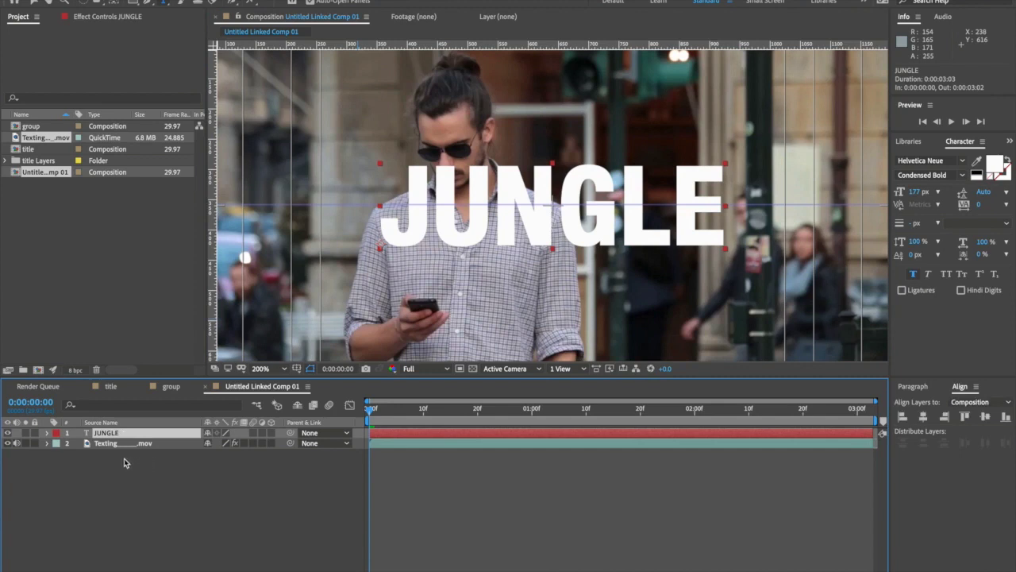
pyautogui.click(147, 485)
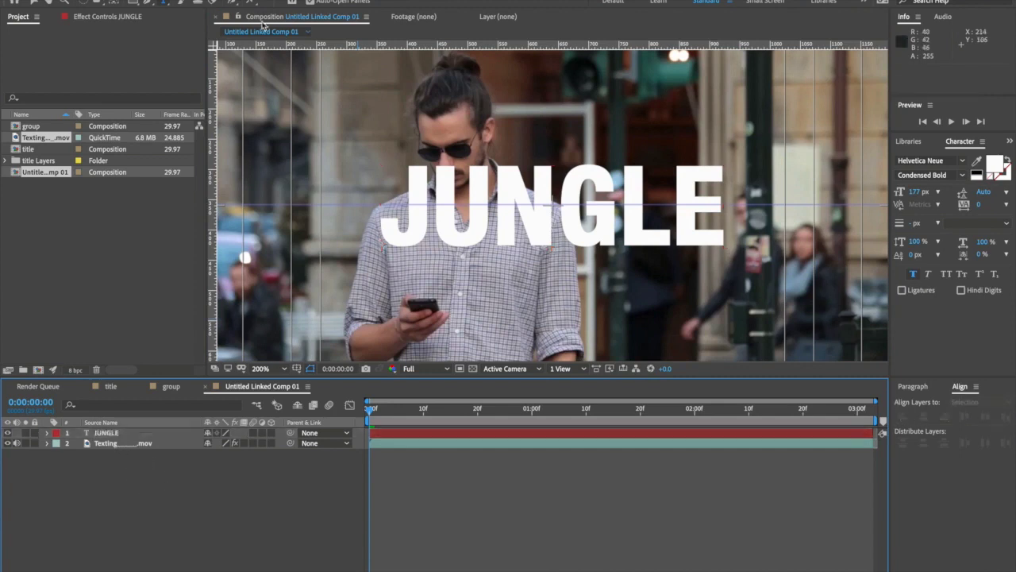
pyautogui.click(133, 3)
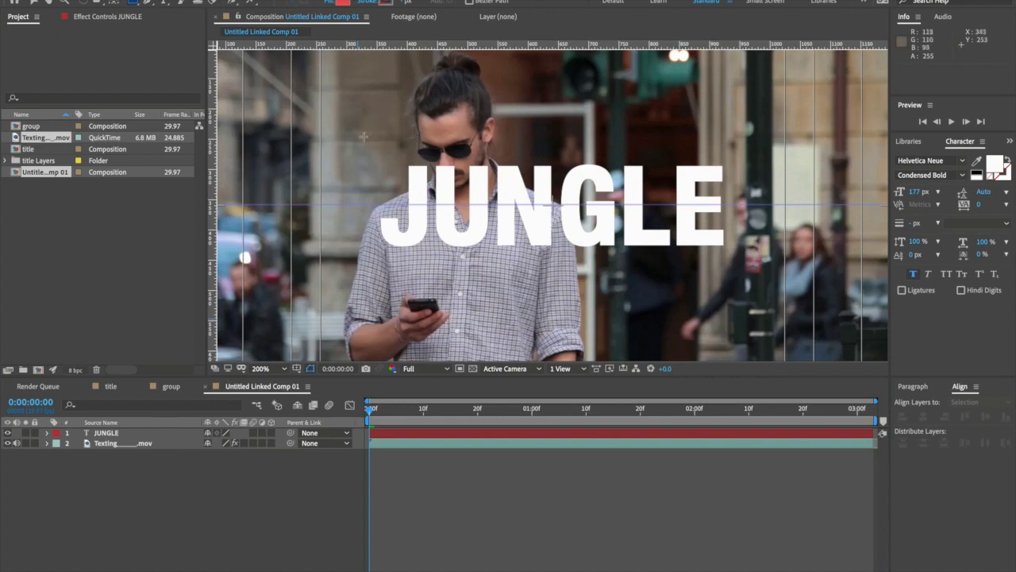
pyautogui.moveTo(344, 113); pyautogui.dragTo(746, 205)
# Rename the rectangle's shape layer as alpha matt and apply it as the JUNGLE layer's alpha matte.
pyautogui.click(116, 435)
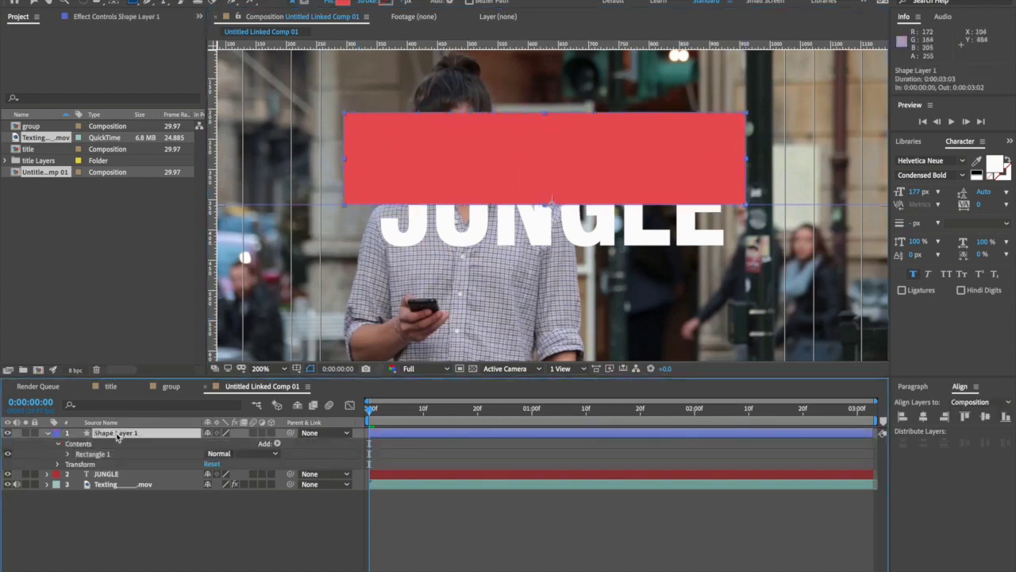
pyautogui.press('Return')
pyautogui.write('alpha matt')
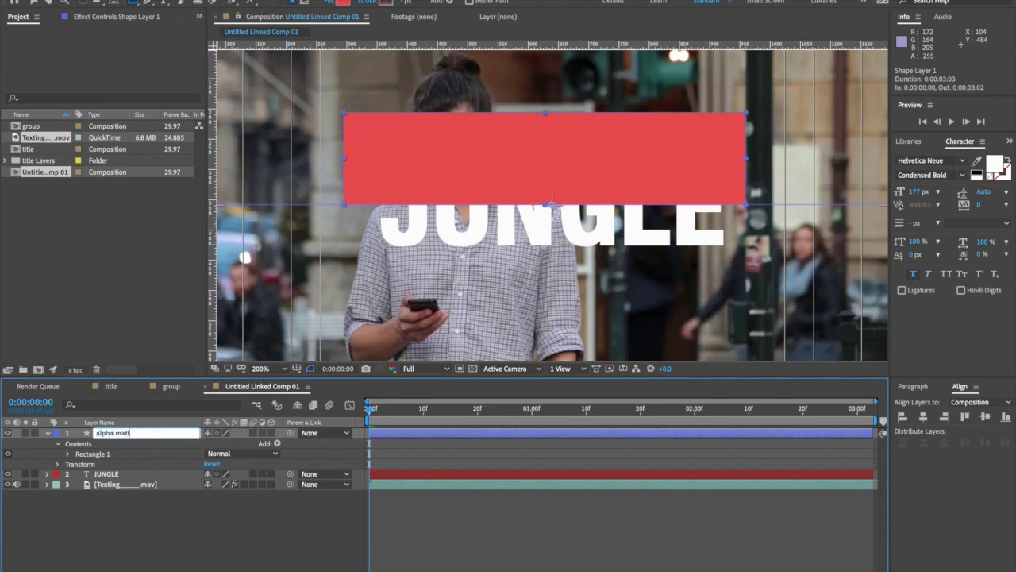
pyautogui.press('Return')
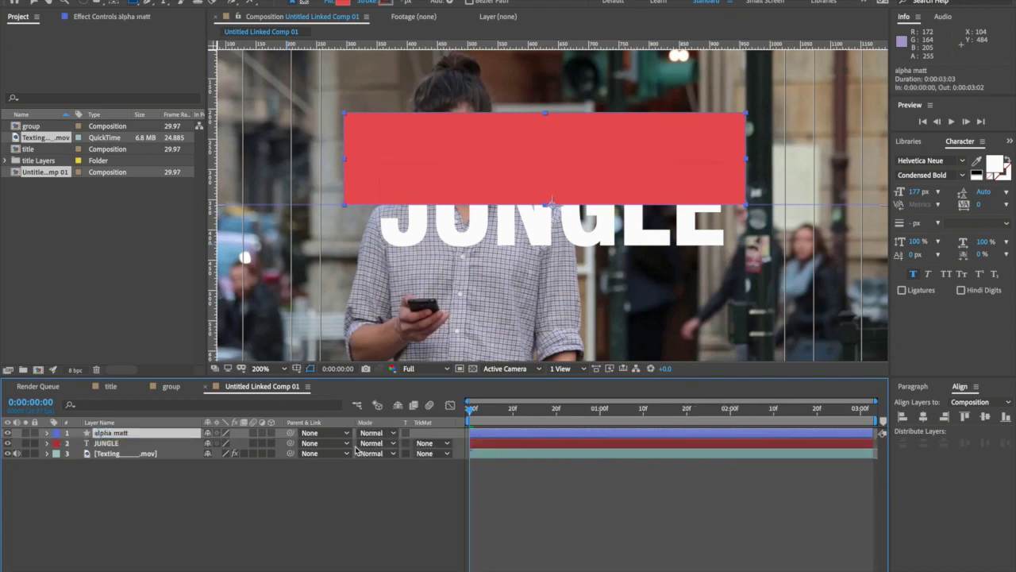
pyautogui.click(435, 452)
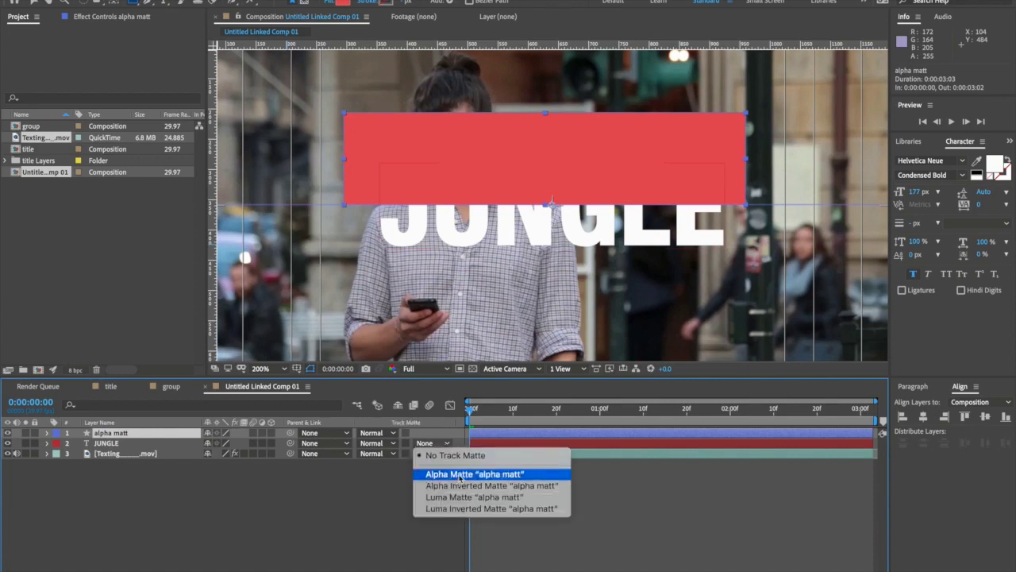
pyautogui.click(461, 474)
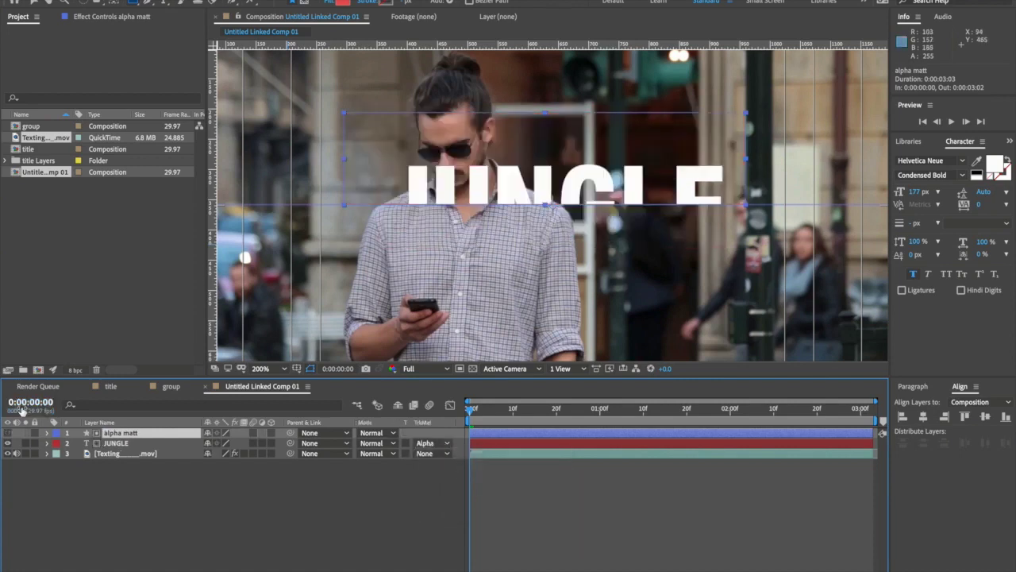
# Pre-compose the alpha matt and JUNGLE layers into a composition named Top.
pyautogui.keyDown('shift'); pyautogui.click(126, 443); pyautogui.keyUp('shift')
pyautogui.hotkey('ctrl', 'shift', 'c')
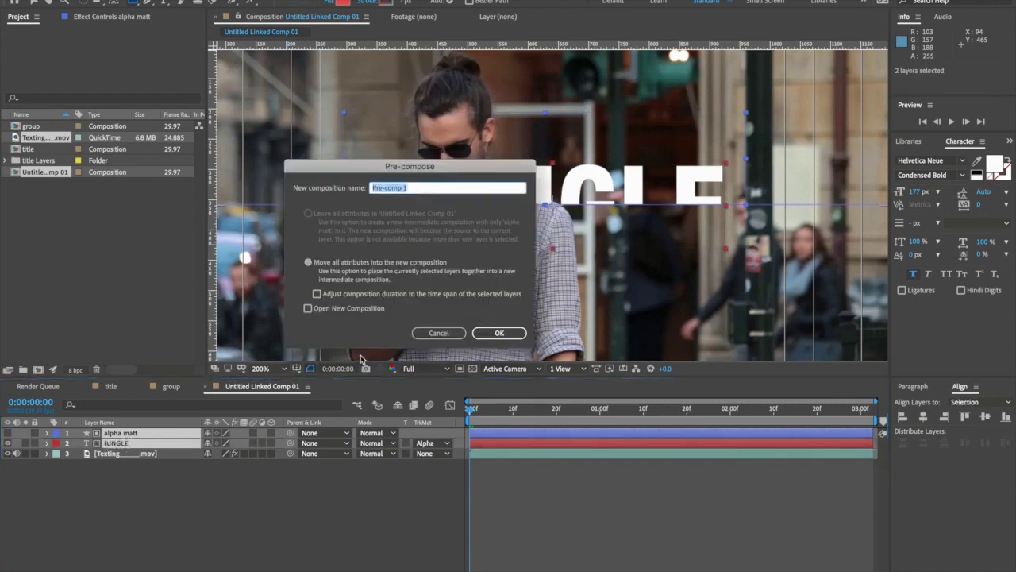
pyautogui.write('TO')
pyautogui.press('Return')
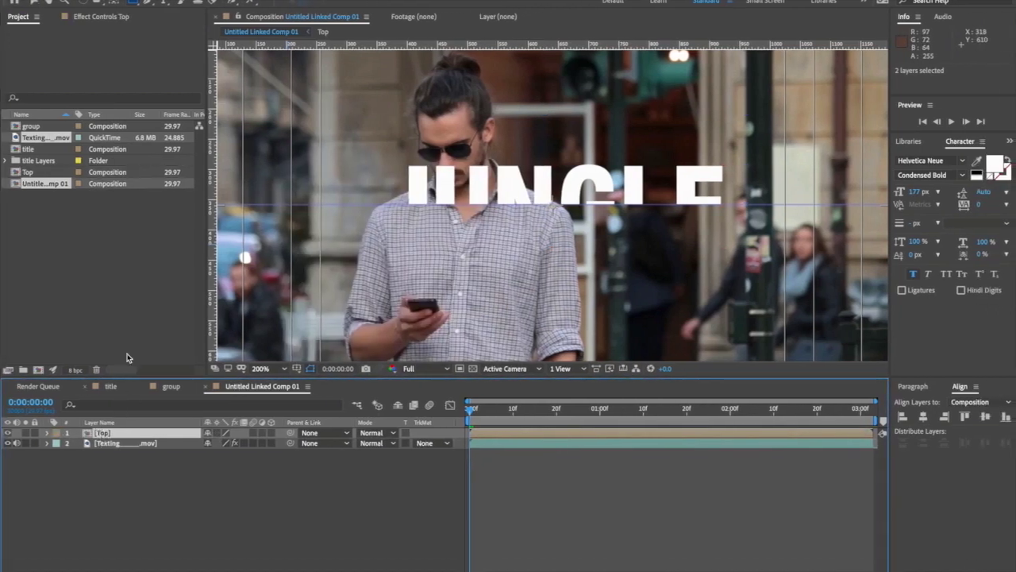
# Duplicate the Top composition in the project and rename the copy BOTTOM.
pyautogui.click(26, 172)
pyautogui.hotkey('ctrl', 'd')
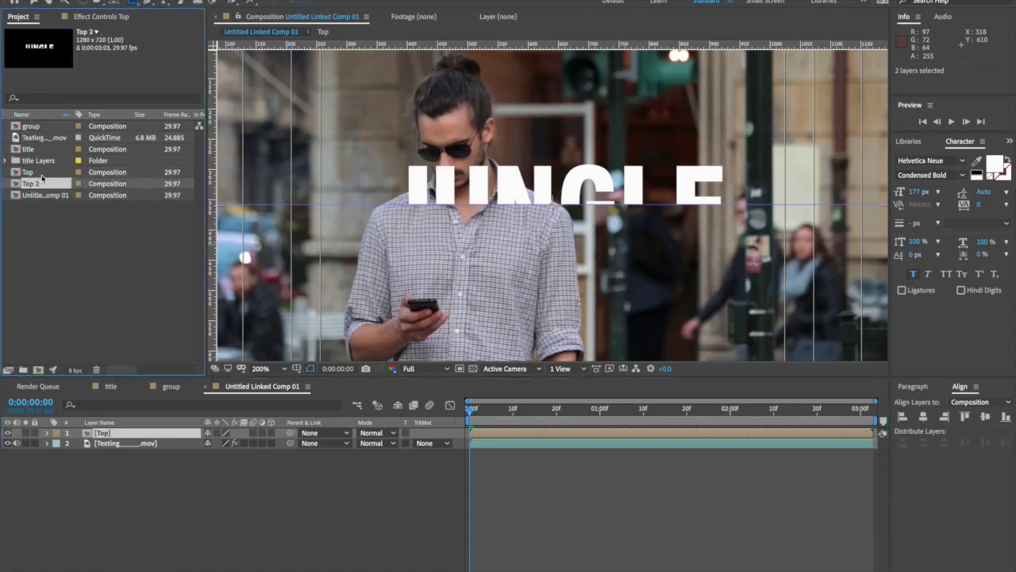
pyautogui.press('Return')
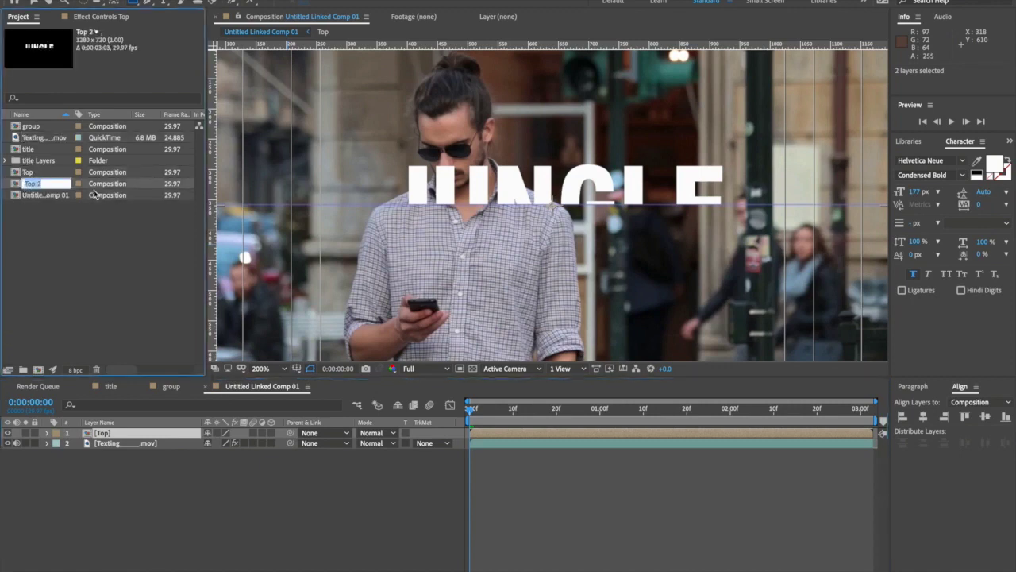
pyautogui.write('DO')
pyautogui.press('Return')
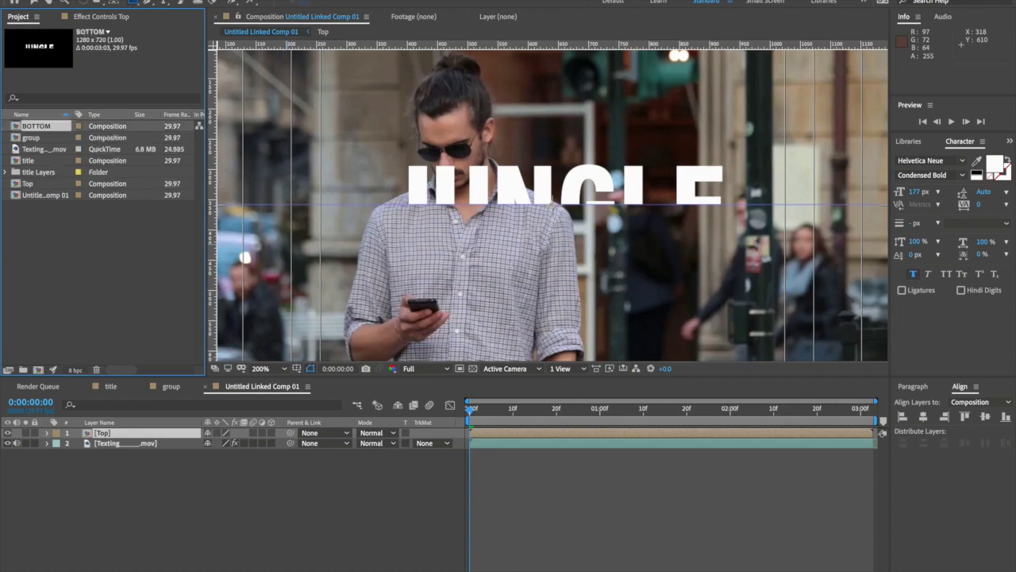
# In the BOTTOM composition, move the alpha matt shape down 152 px so it covers the lower half of JUNGLE.
pyautogui.doubleClick(18, 130)
pyautogui.click(120, 433)
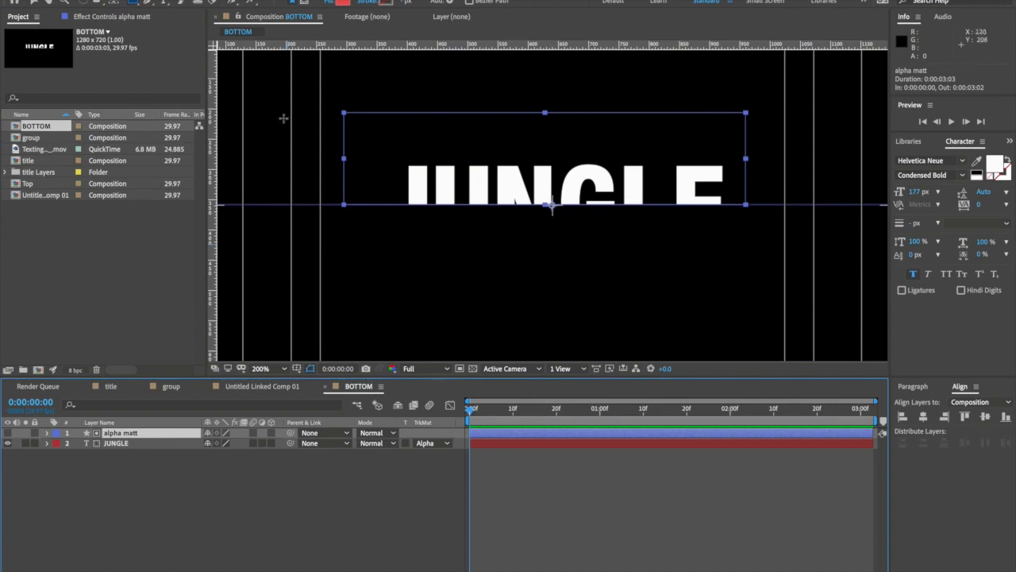
pyautogui.click(37, 4)
pyautogui.moveTo(490, 146); pyautogui.dragTo(486, 235)
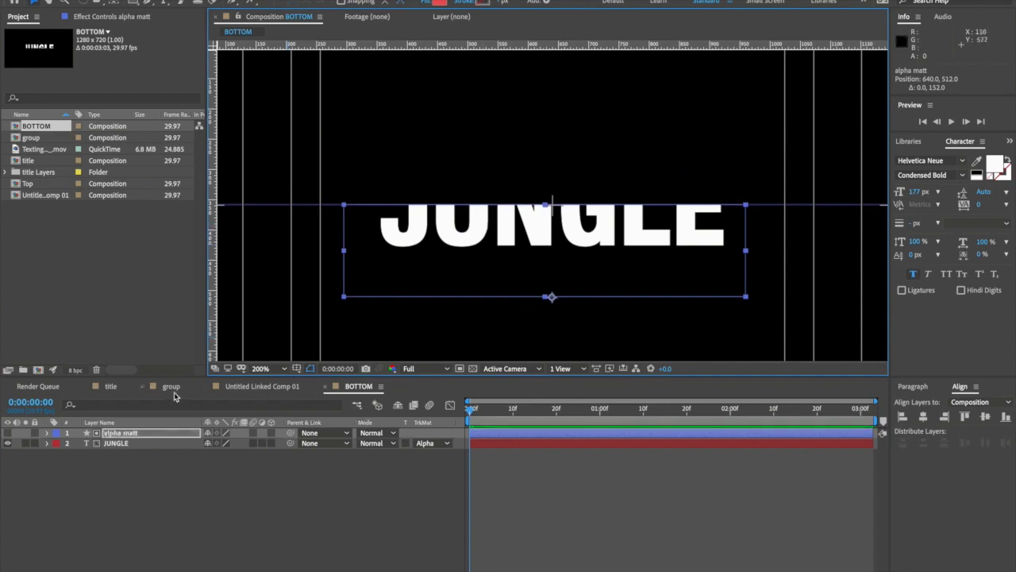
# Place the BOTTOM composition beneath Top in Untitled Linked Comp 01 and check both halves by toggling their visibility.
pyautogui.click(231, 388)
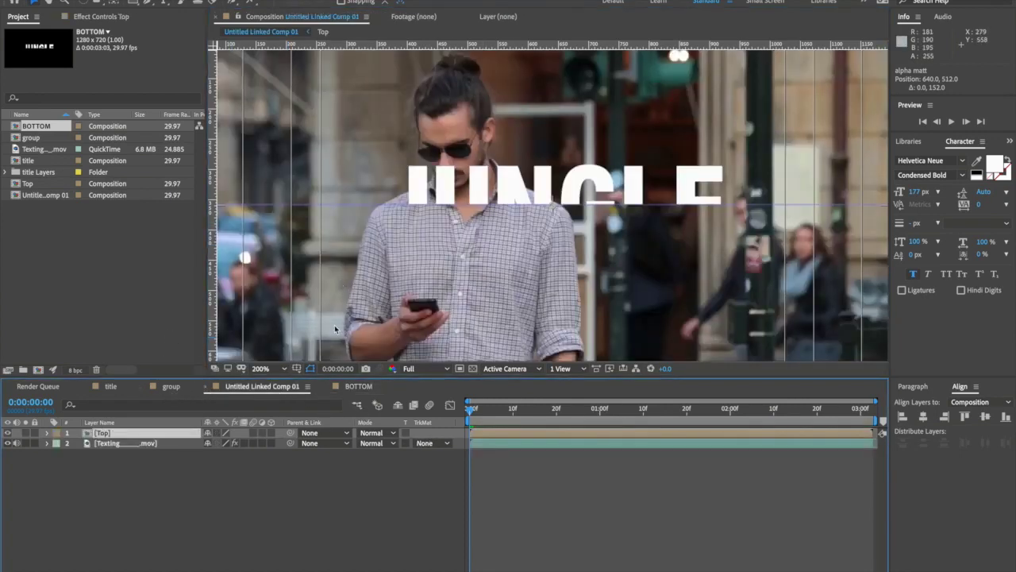
pyautogui.click(50, 219)
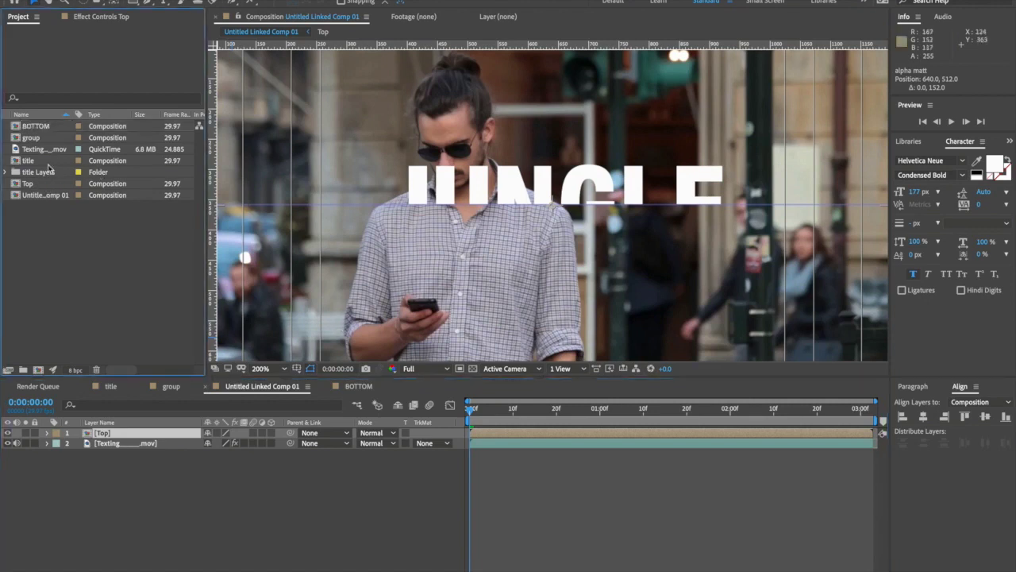
pyautogui.click(41, 127)
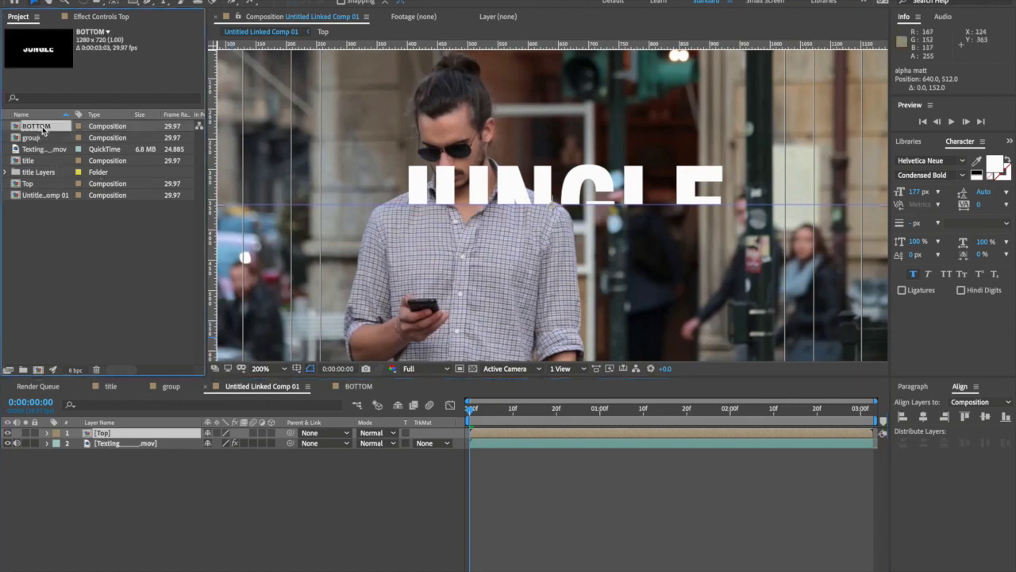
pyautogui.moveTo(42, 139); pyautogui.dragTo(130, 444)
pyautogui.click(7, 433)
pyautogui.click(7, 433)
pyautogui.click(8, 444)
pyautogui.click(8, 444)
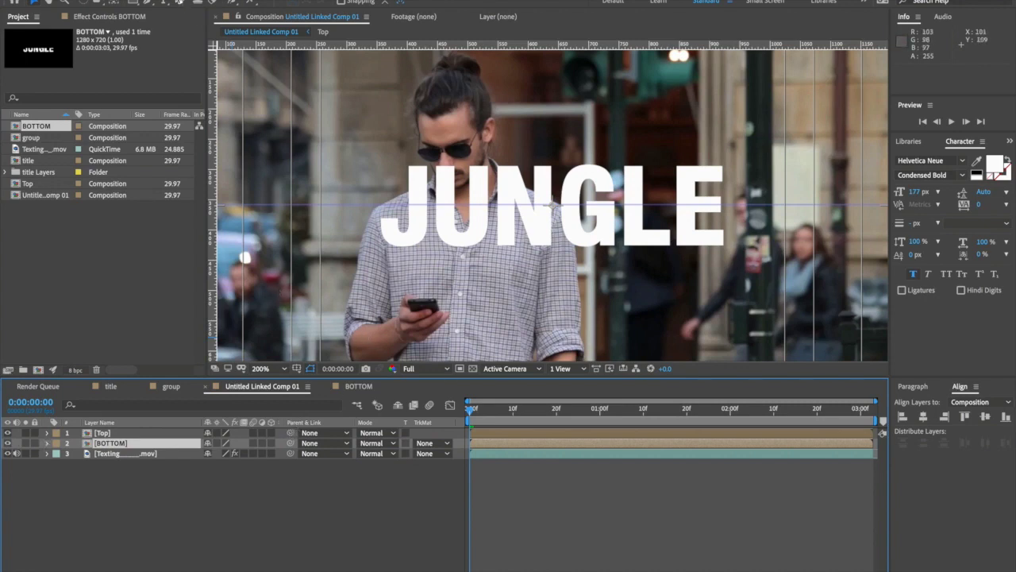
# Add an AUDIOJUNGLE text layer in Helvetica Neue Thin, 42 px with 354 tracking, centre it in the composition, and stack it above Top.
pyautogui.click(167, 3)
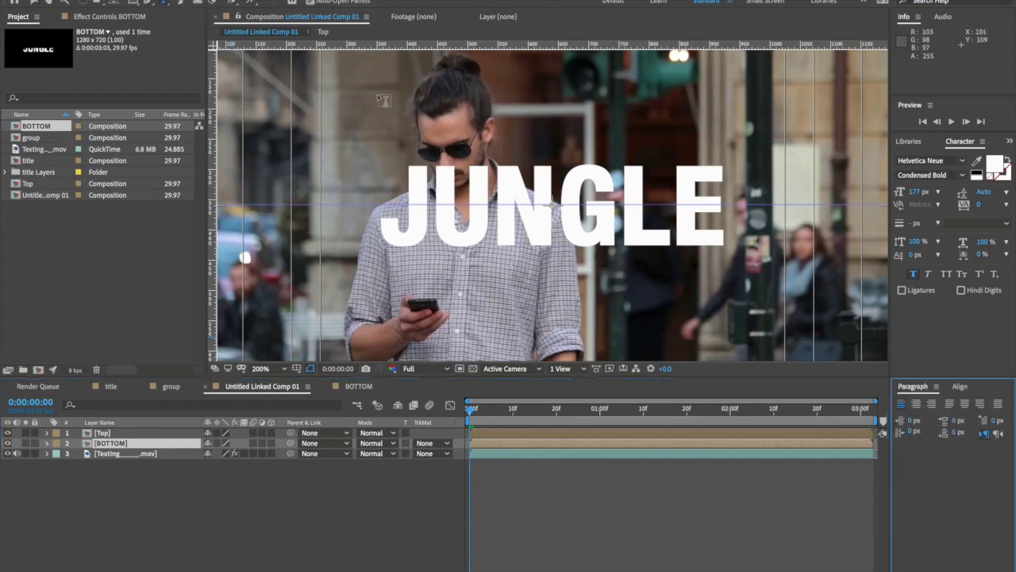
pyautogui.click(402, 143)
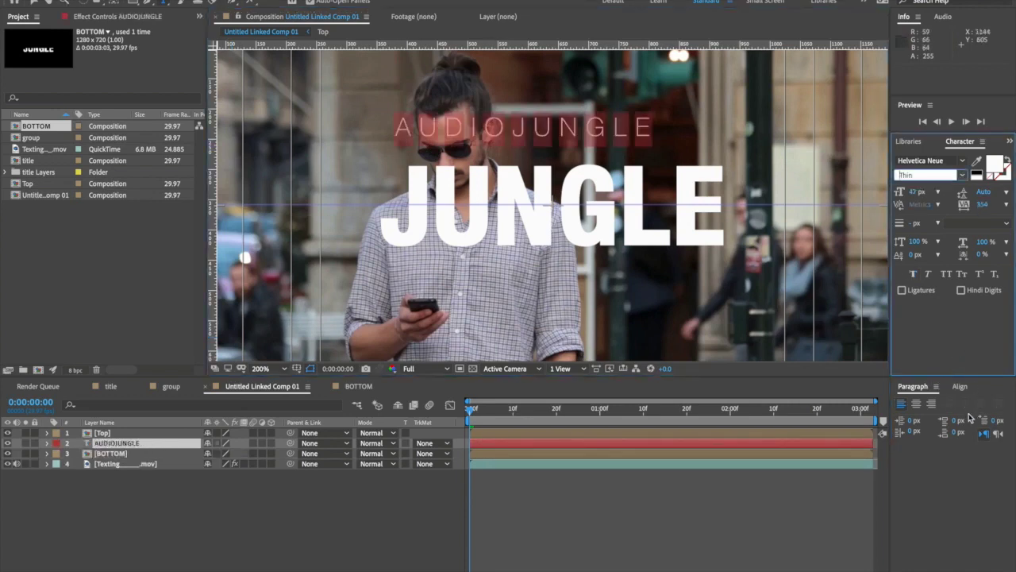
pyautogui.click(960, 386)
pyautogui.click(985, 416)
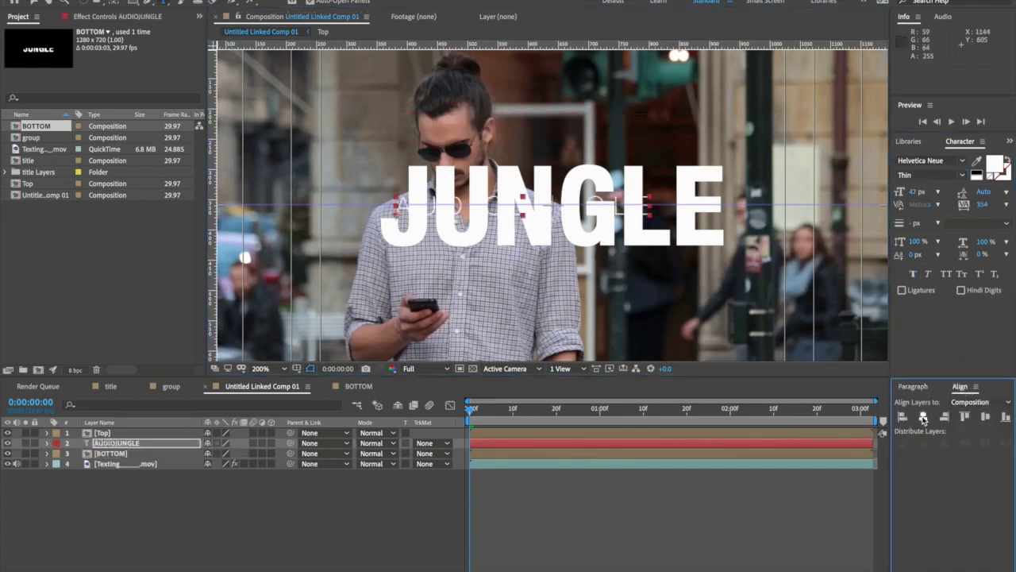
pyautogui.click(923, 417)
pyautogui.moveTo(116, 442); pyautogui.dragTo(111, 430)
# In the Top composition, keyframe the alpha matt shape's position from 640, 292 at frame 0 to 640, 360 at frame 10.
pyautogui.click(104, 443)
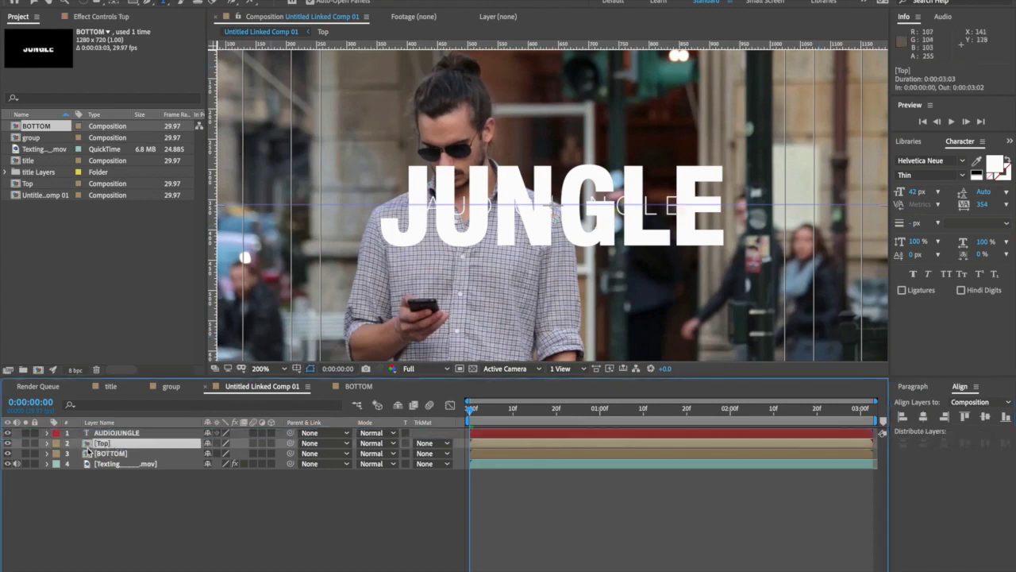
pyautogui.doubleClick(88, 446)
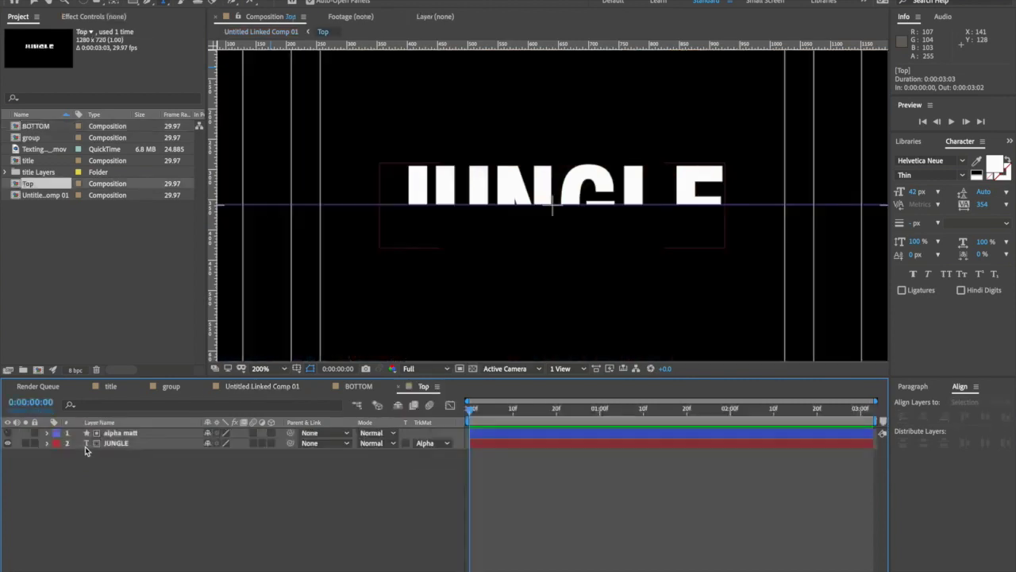
pyautogui.click(121, 434)
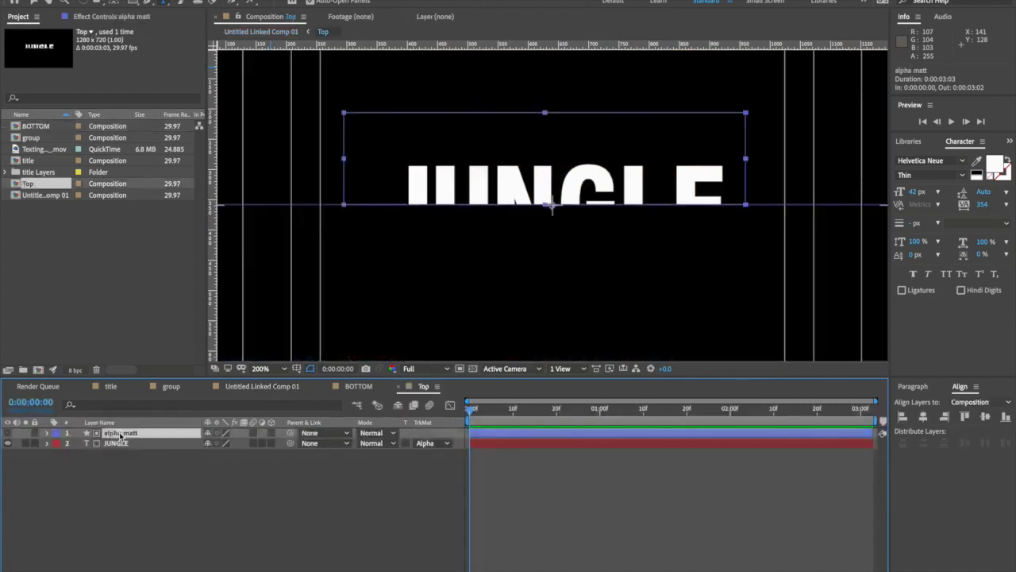
pyautogui.press('p')
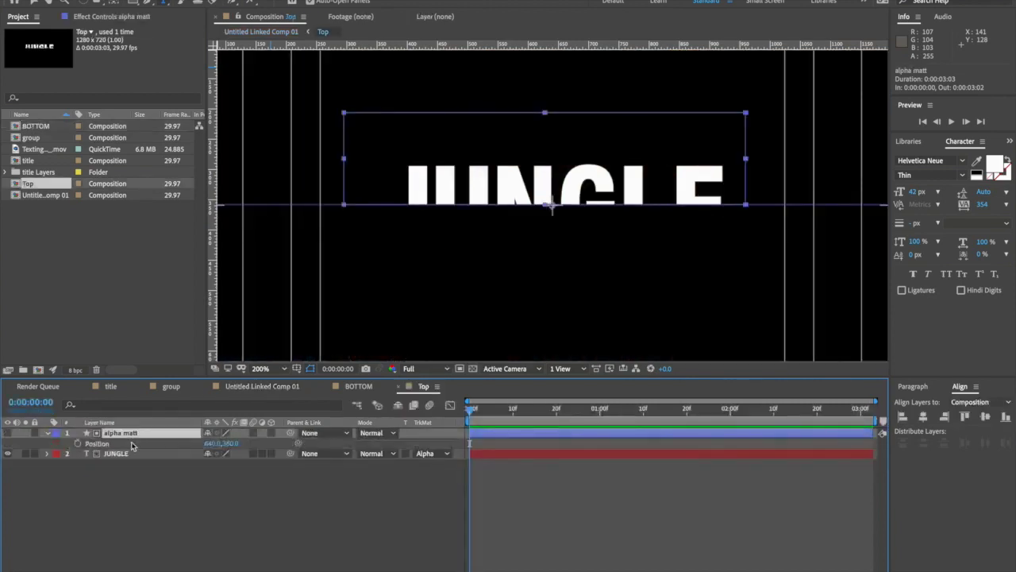
pyautogui.click(78, 443)
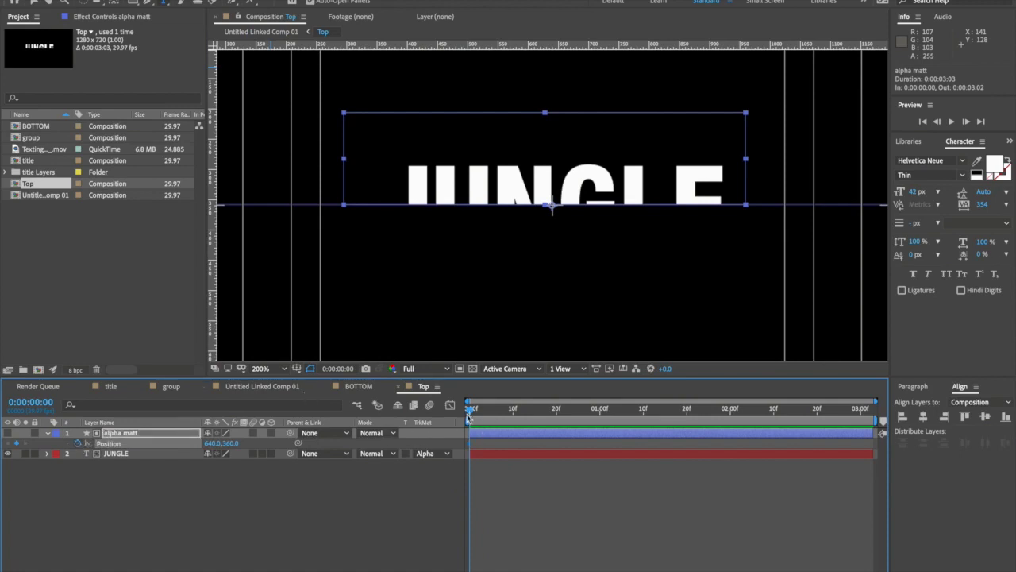
pyautogui.click(515, 410)
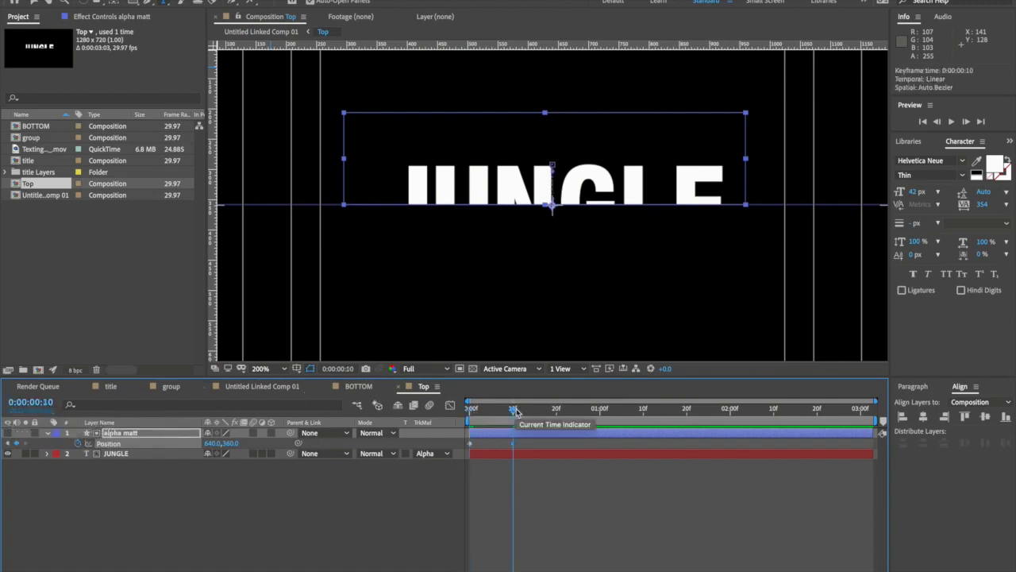
# Limit the Top composition's work area to about the first 21 frames and preview the alpha matt reveal.
pyautogui.press('n')
pyautogui.press('space')
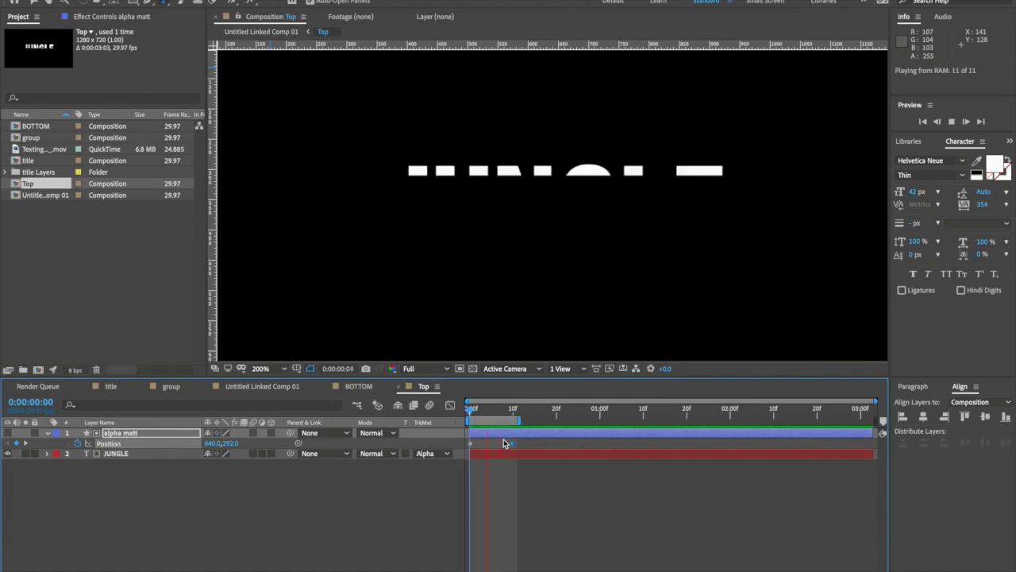
pyautogui.press('space')
pyautogui.moveTo(519, 421); pyautogui.dragTo(531, 420)
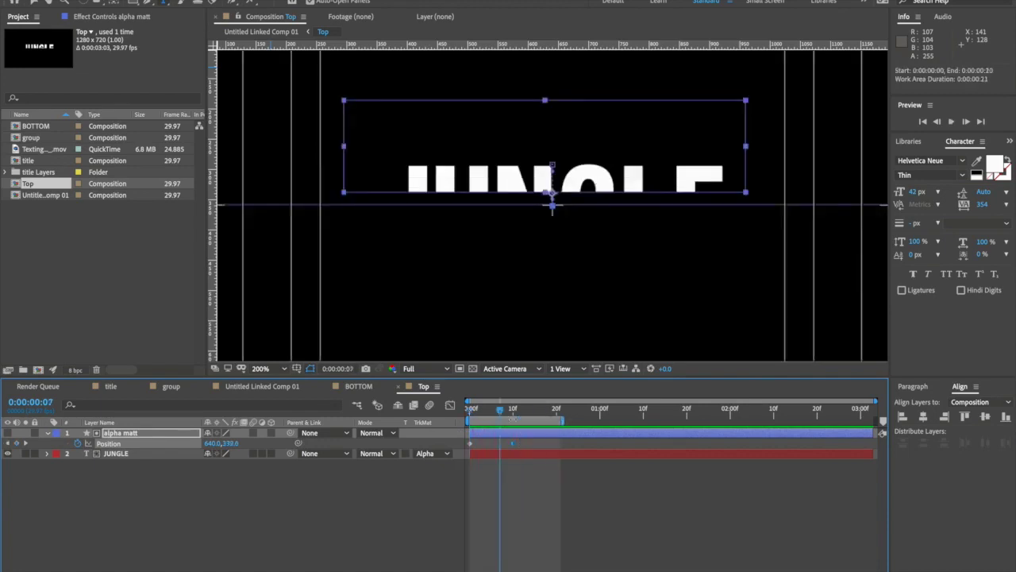
pyautogui.press('space')
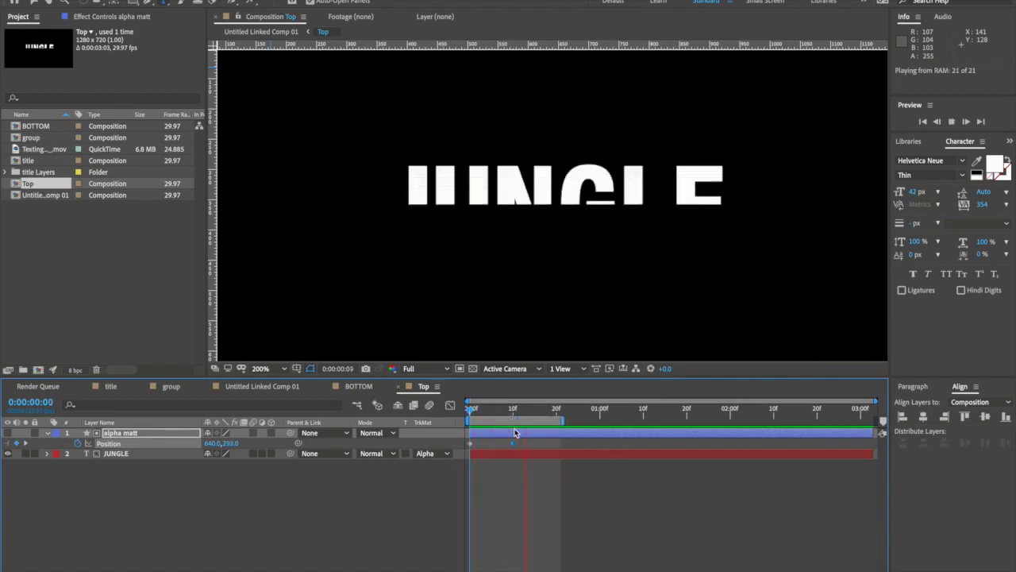
pyautogui.press('space')
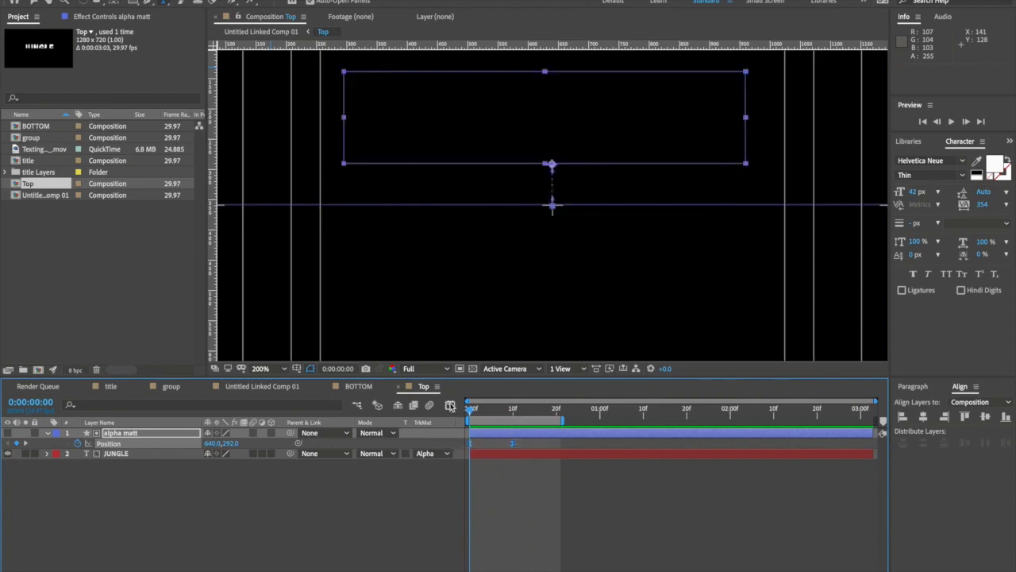
# Ease the alpha matt's position keyframes in Top, reshape the speed curve for a fast start and long slowdown, and preview it.
pyautogui.click(450, 404)
pyautogui.click(513, 563)
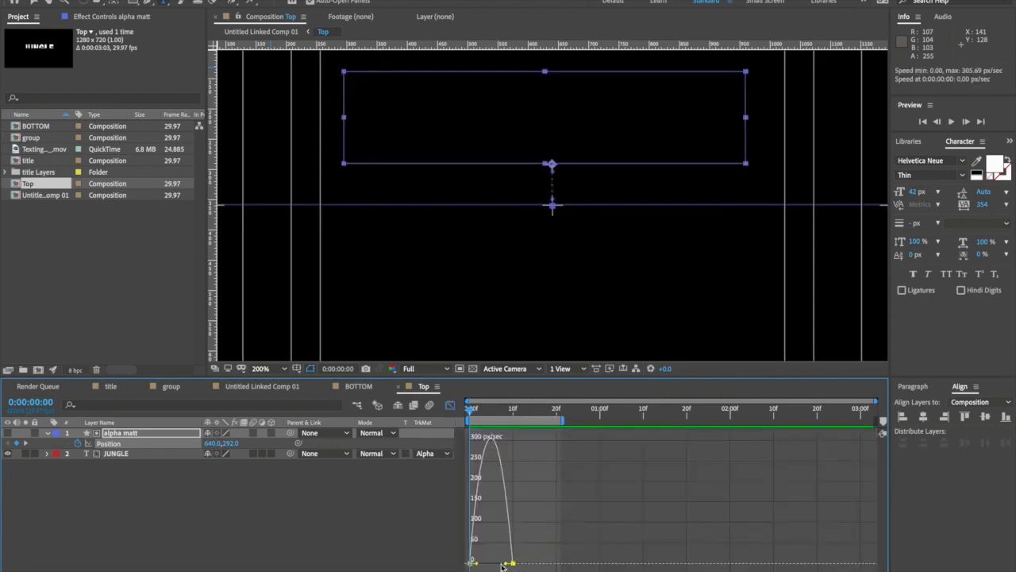
pyautogui.moveTo(506, 564); pyautogui.dragTo(487, 566)
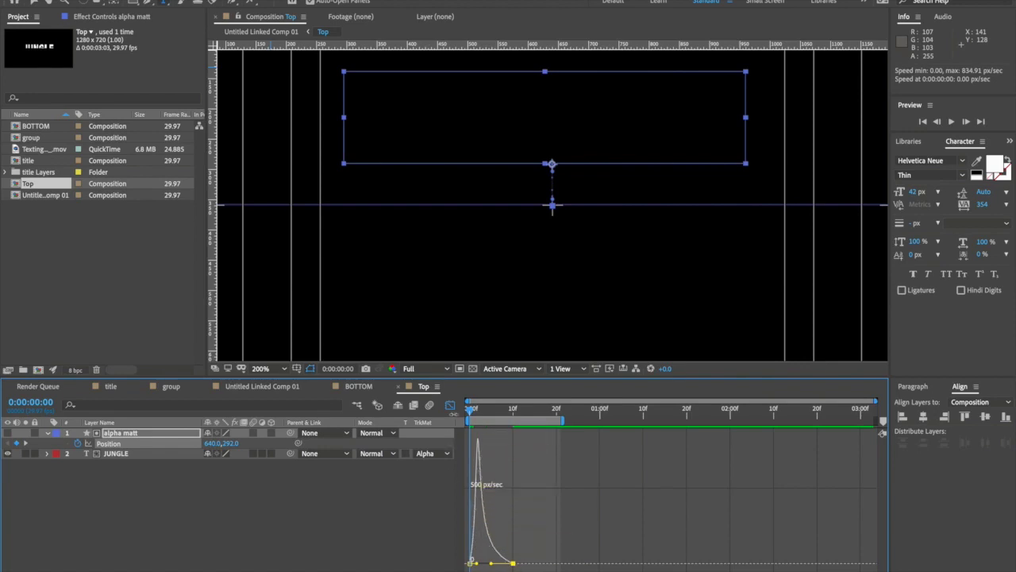
pyautogui.click(452, 406)
pyautogui.press('space')
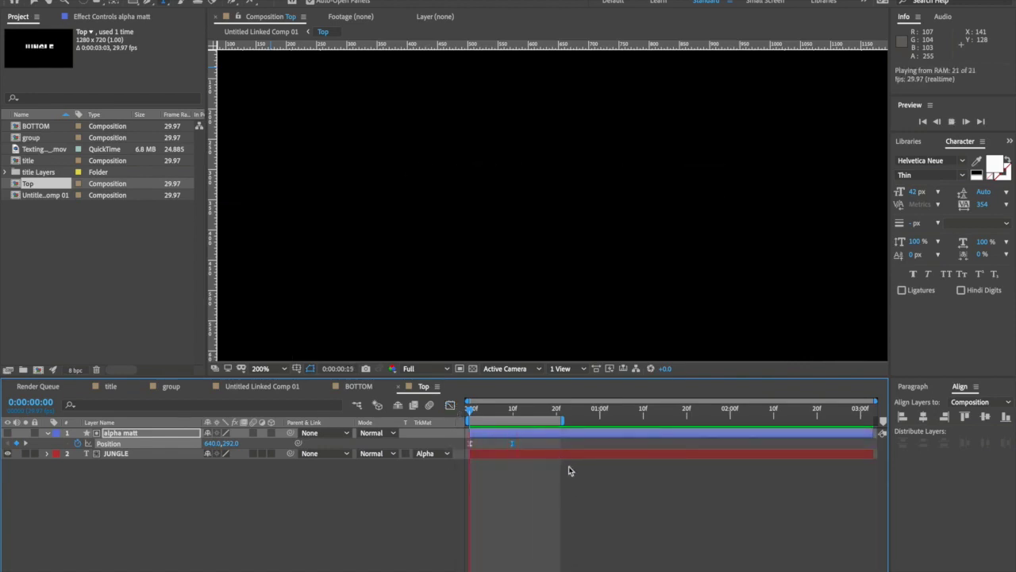
pyautogui.press('space')
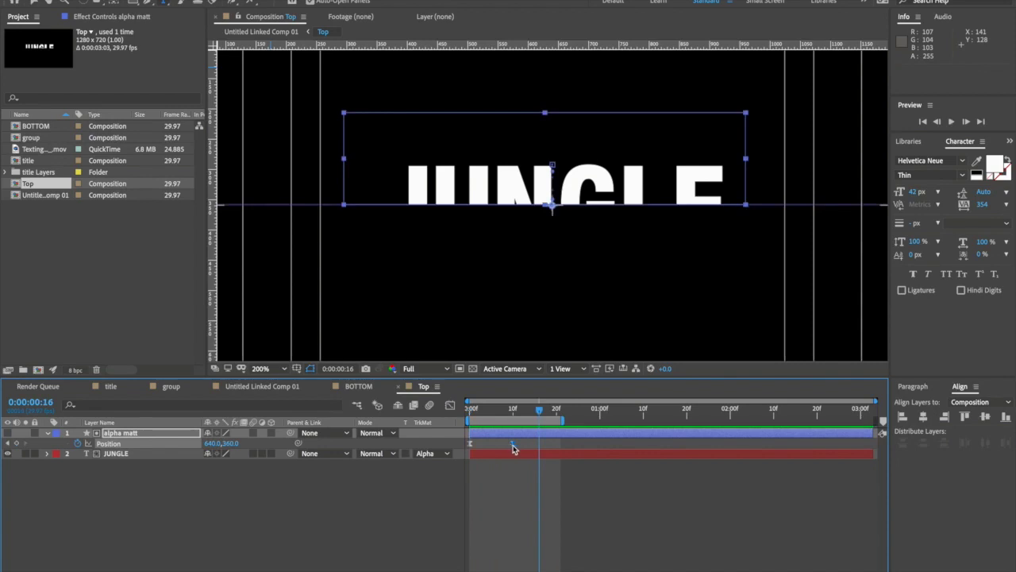
# Slow the top-half reveal by moving the alpha matt's end position keyframe to frame 20, and preview it.
pyautogui.click(48, 403)
pyautogui.write('2')
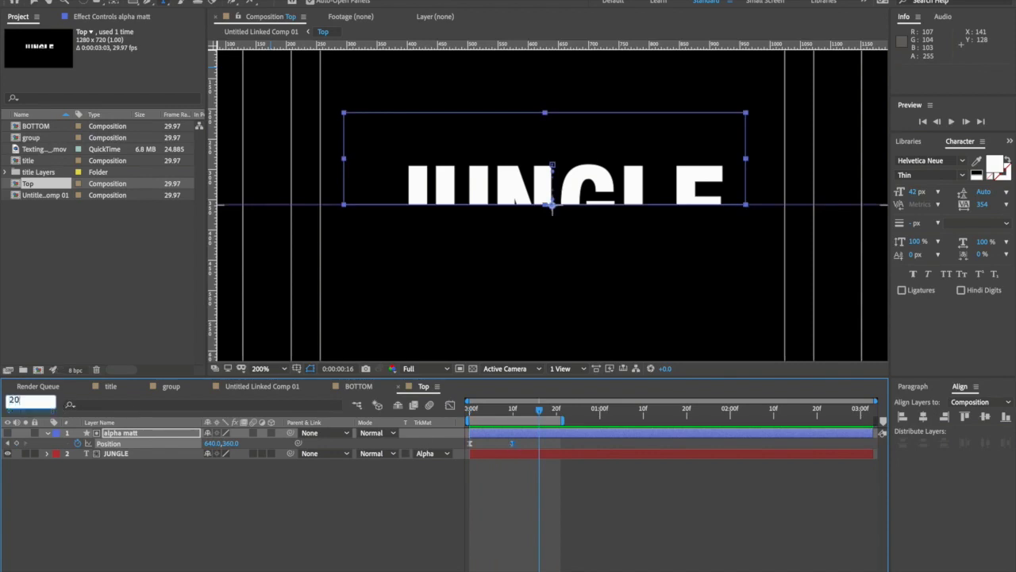
pyautogui.write('0')
pyautogui.press('Return')
pyautogui.moveTo(512, 445); pyautogui.dragTo(561, 451)
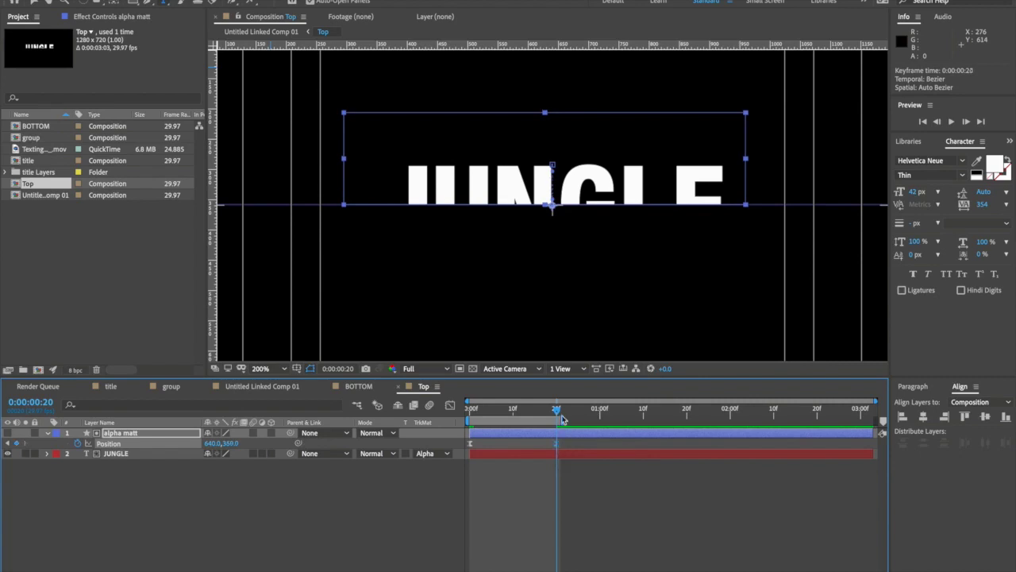
pyautogui.press('space')
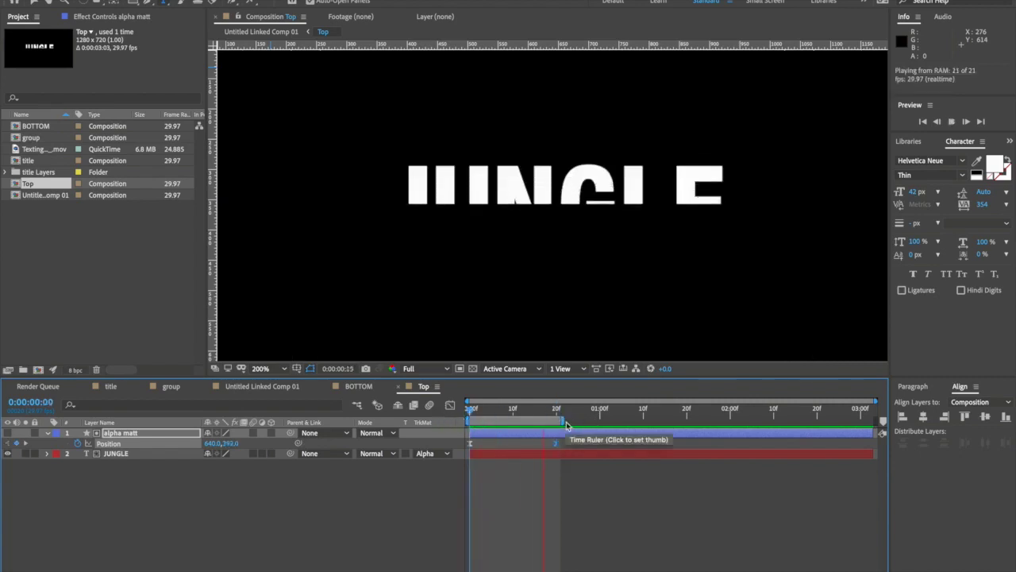
pyautogui.press('space')
# Extend the Top composition's work area a few frames past the end keyframe and replay the reveal from the start.
pyautogui.moveTo(562, 422); pyautogui.dragTo(589, 421)
pyautogui.moveTo(506, 413); pyautogui.dragTo(432, 419)
pyautogui.press('space')
pyautogui.press('space')
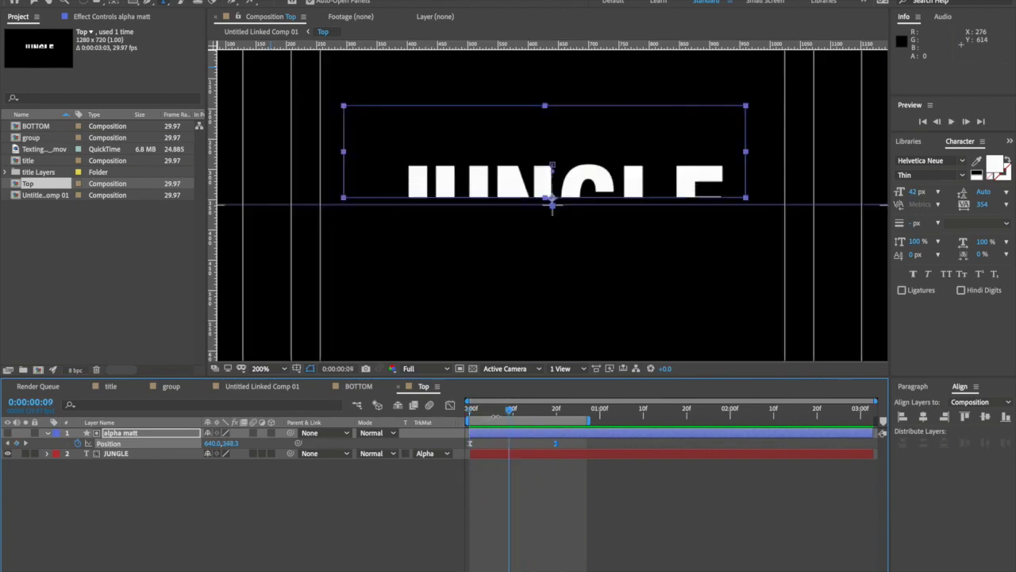
# In the BOTTOM composition, keyframe the alpha matt shape's position from 640, 583 at frame 0 to 640, 512 at frame 20.
pyautogui.click(358, 385)
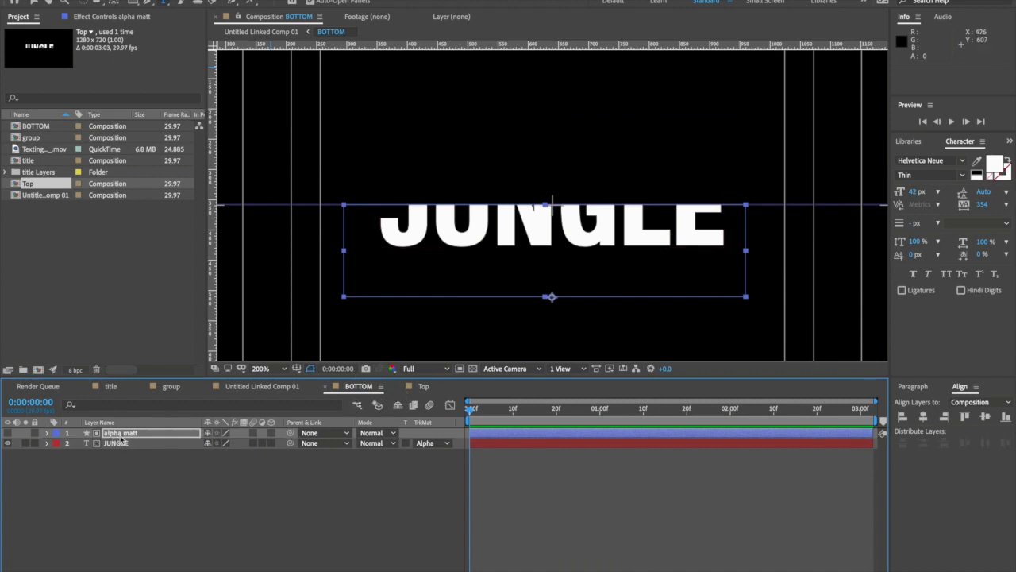
pyautogui.press('Return')
pyautogui.press('p')
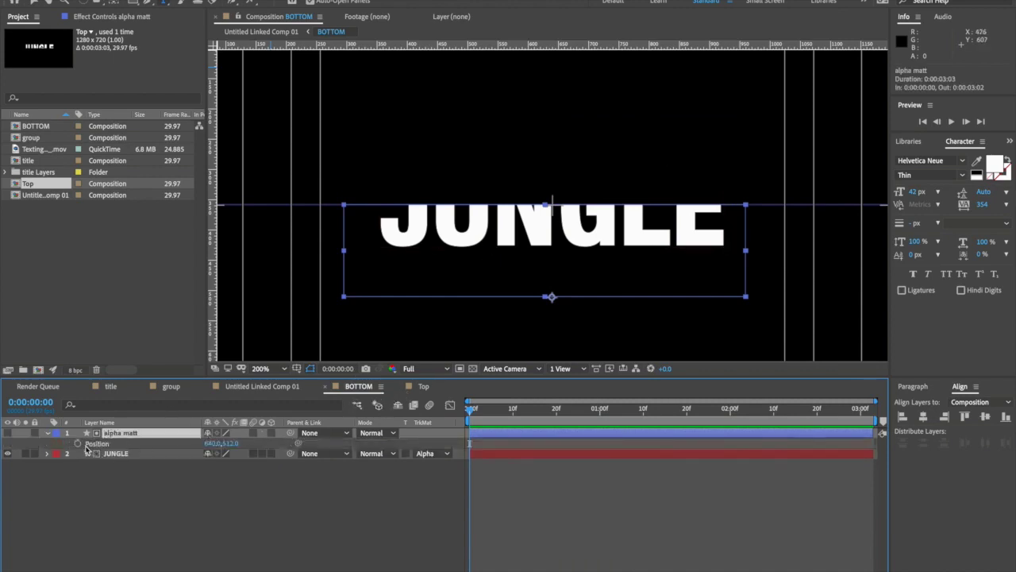
pyautogui.click(33, 401)
pyautogui.write('20')
pyautogui.press('Return')
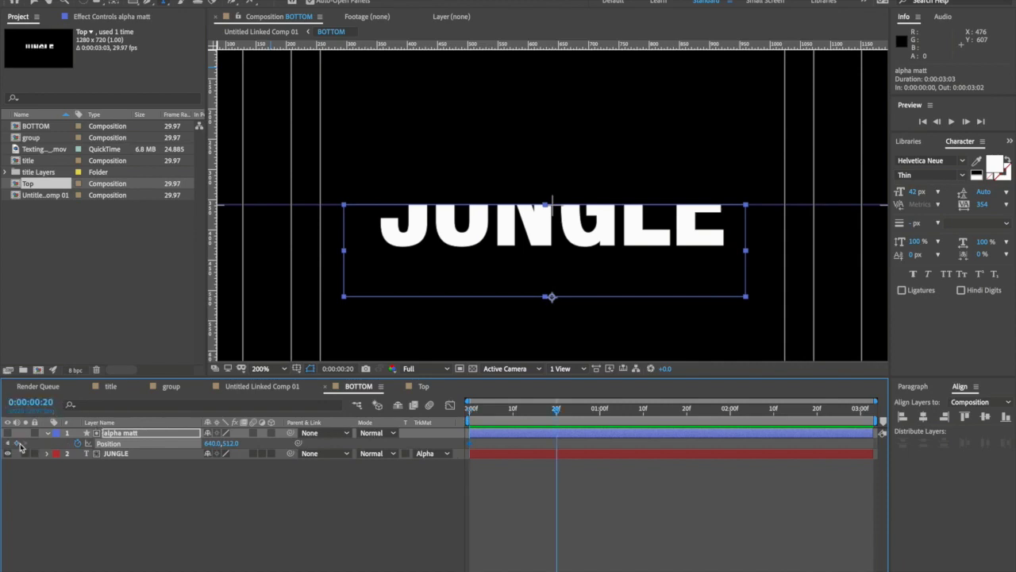
pyautogui.press('Home')
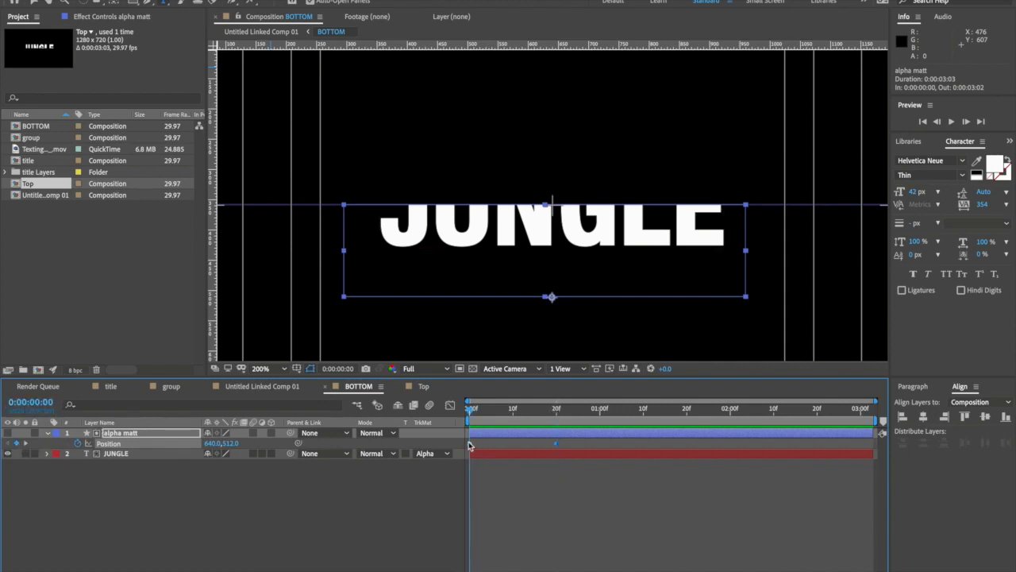
pyautogui.click(471, 443)
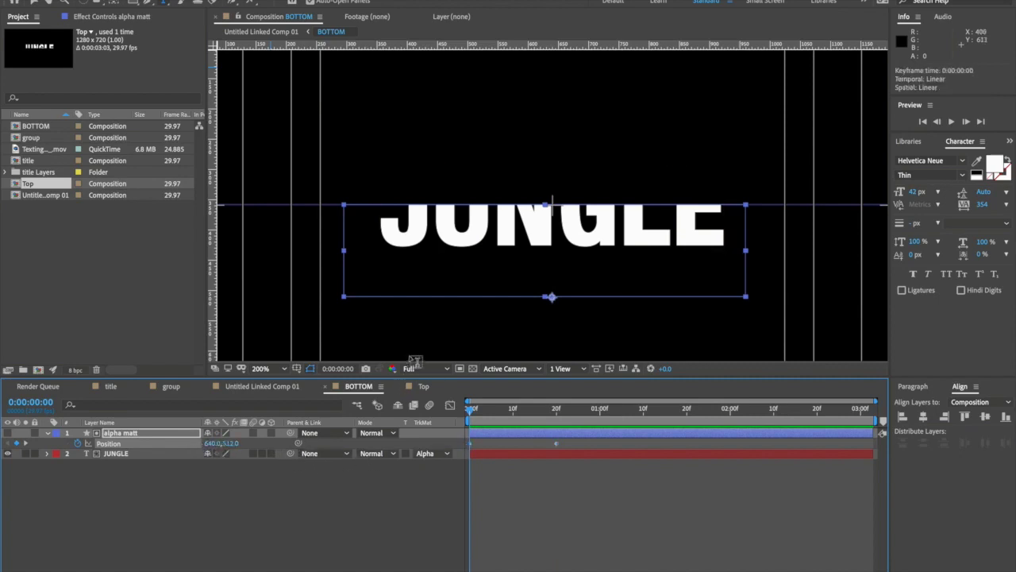
pyautogui.moveTo(230, 443); pyautogui.dragTo(274, 443)
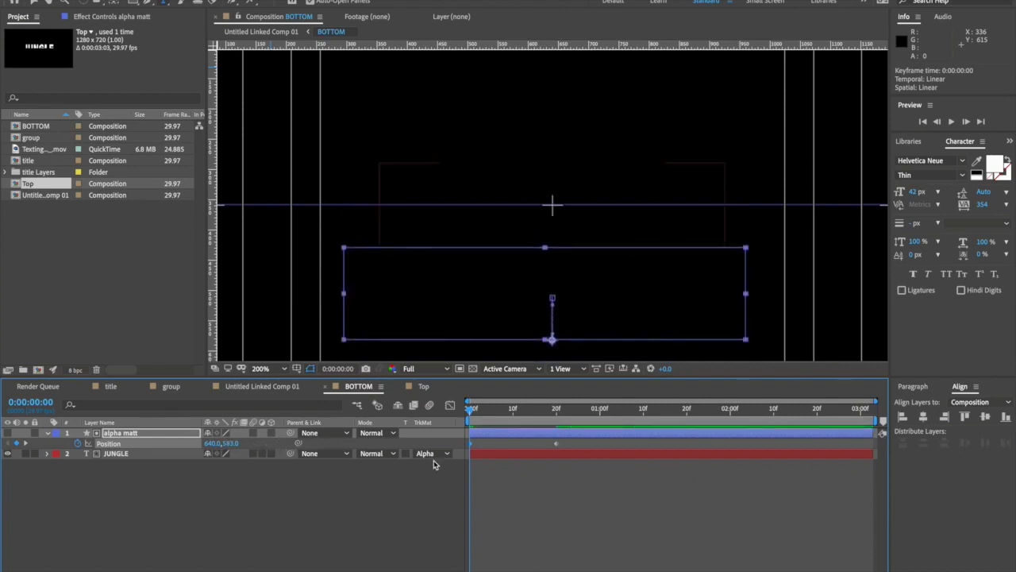
# Apply Easy Ease to both alpha matt position keyframes in the BOTTOM composition.
pyautogui.moveTo(568, 442); pyautogui.dragTo(444, 463)
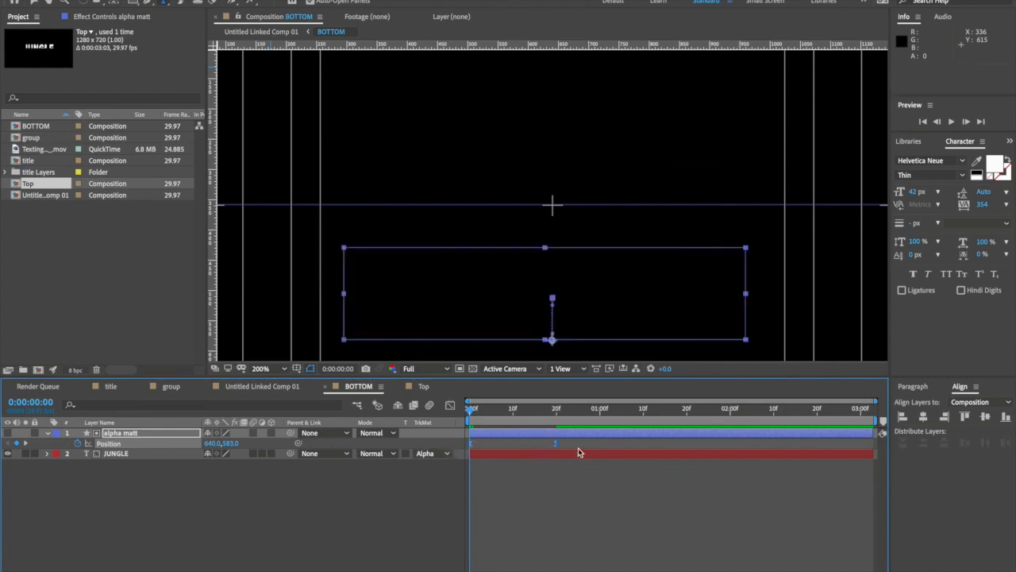
pyautogui.moveTo(472, 411)
pyautogui.mouseDown()
pyautogui.moveTo(567, 413)
pyautogui.moveTo(472, 423)
pyautogui.mouseUp()
pyautogui.click(556, 443)
pyautogui.moveTo(565, 440); pyautogui.dragTo(443, 462)
# Reshape the BOTTOM alpha matt's position speed curve to peak early and slow into the last keyframe, and preview the reveal.
pyautogui.click(451, 405)
pyautogui.click(555, 564)
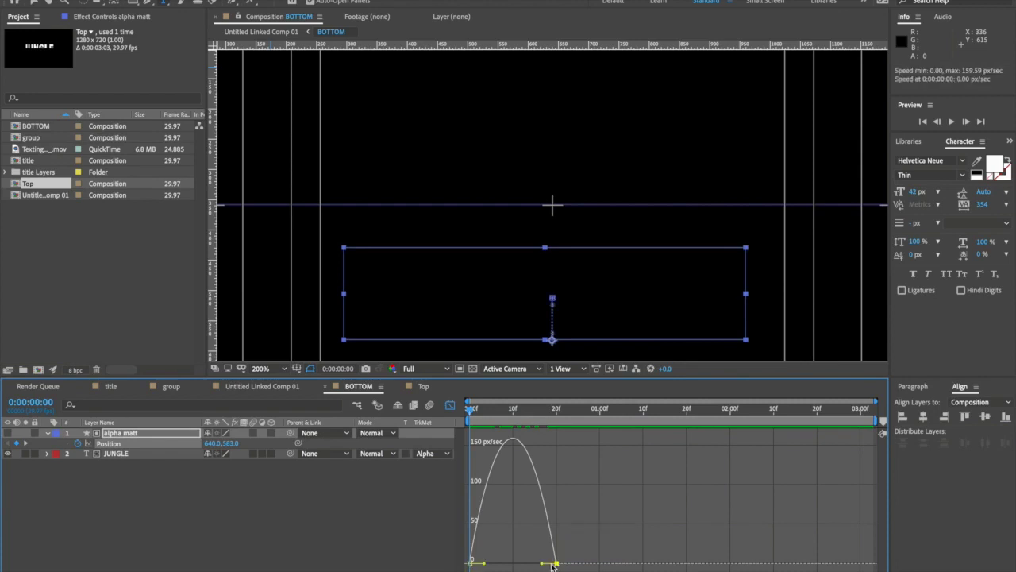
pyautogui.moveTo(542, 566); pyautogui.dragTo(481, 562)
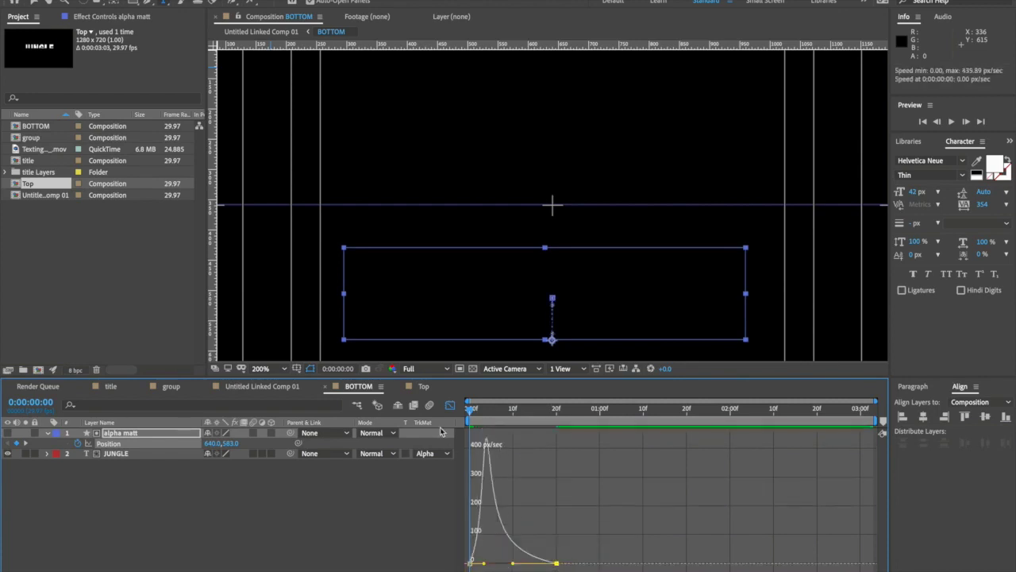
pyautogui.click(450, 406)
pyautogui.press('space')
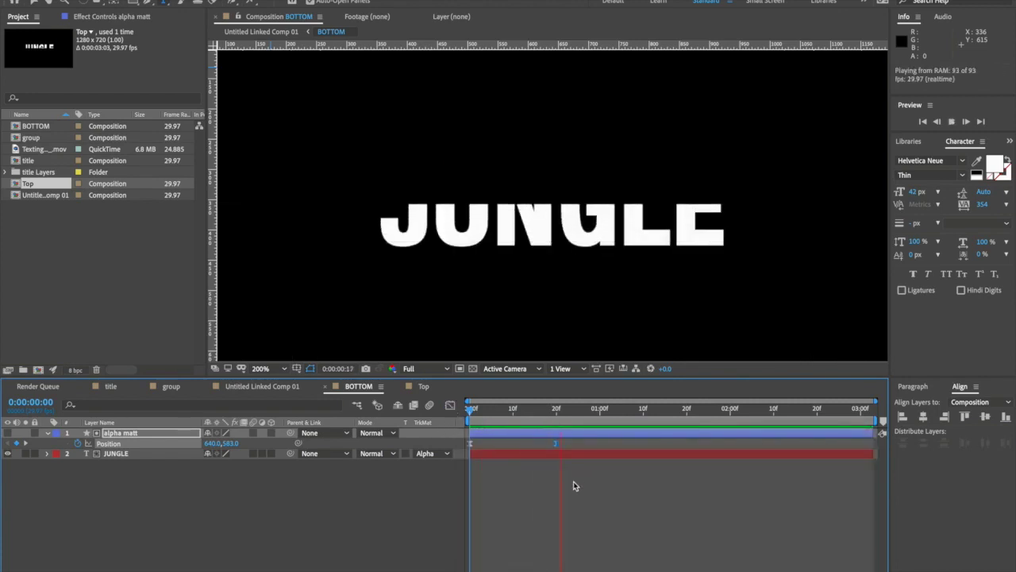
pyautogui.press('space')
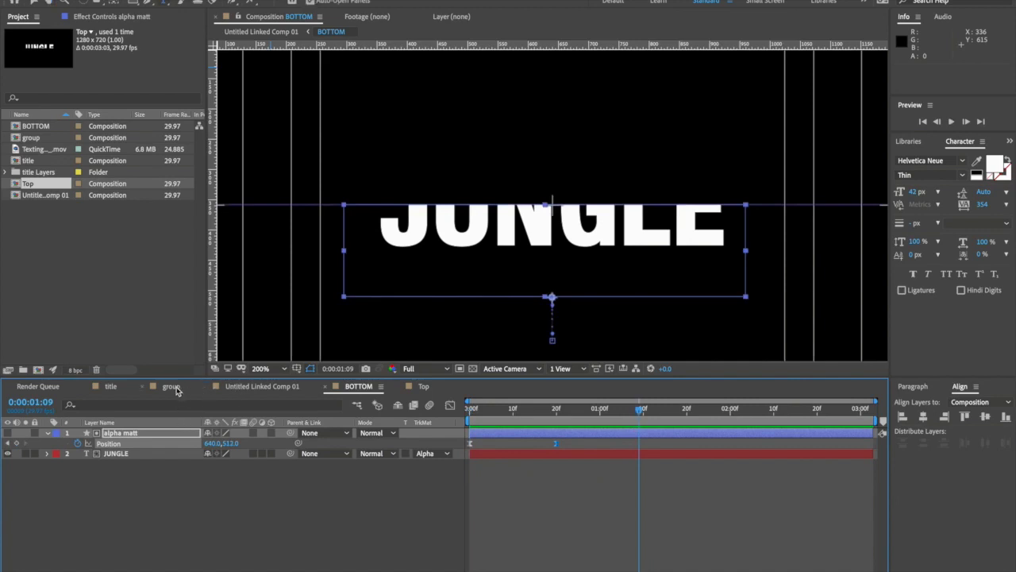
# Return to Untitled Linked Comp 01 and preview the combined JUNGLE reveal from the start.
pyautogui.click(262, 386)
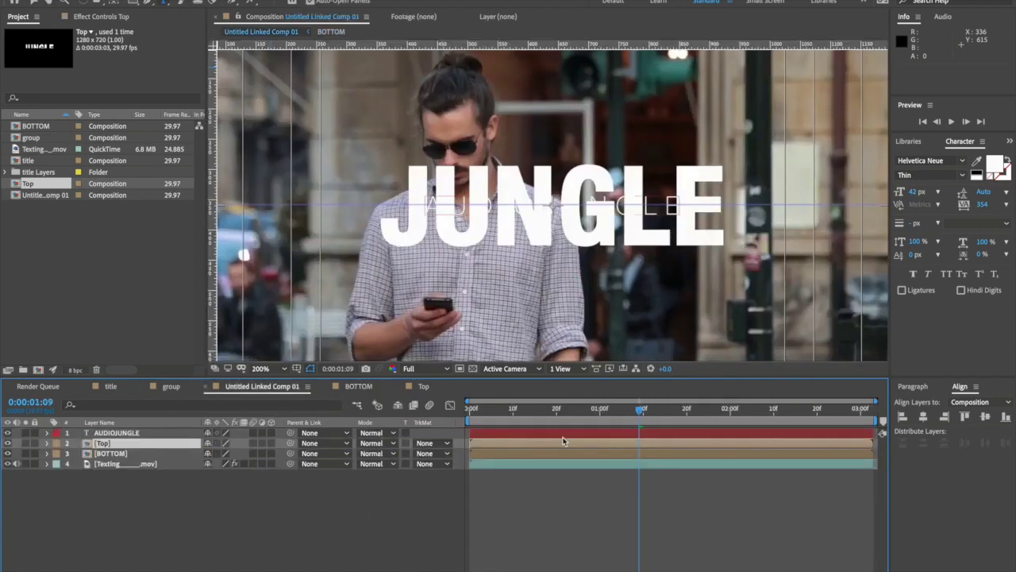
pyautogui.press('Home')
pyautogui.press('space')
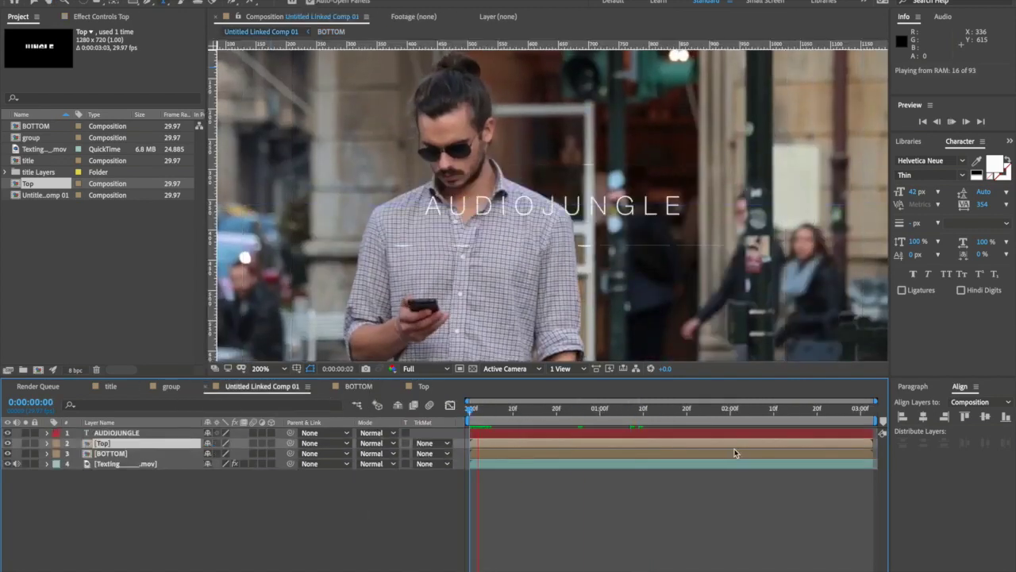
pyautogui.press('space')
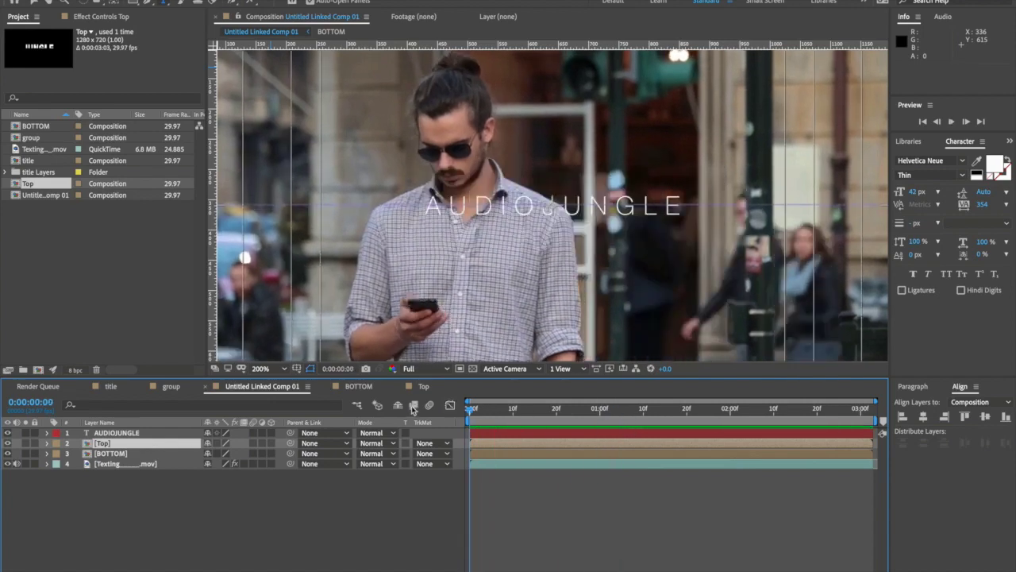
pyautogui.press('space')
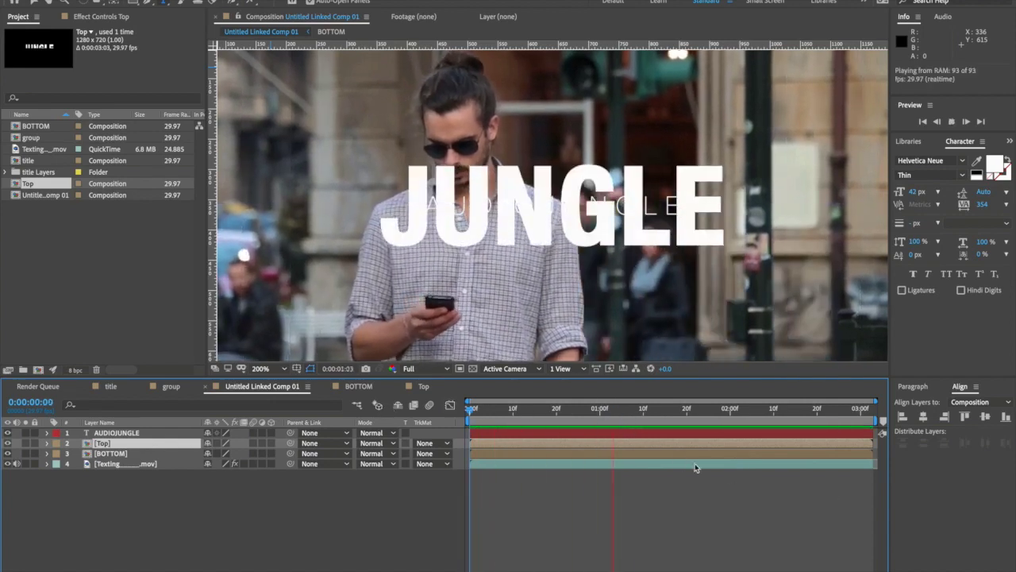
# Keyframe the position of the Top and BOTTOM layers at frame 20 in Untitled Linked Comp 01.
pyautogui.click(643, 411)
pyautogui.moveTo(643, 413); pyautogui.dragTo(555, 406)
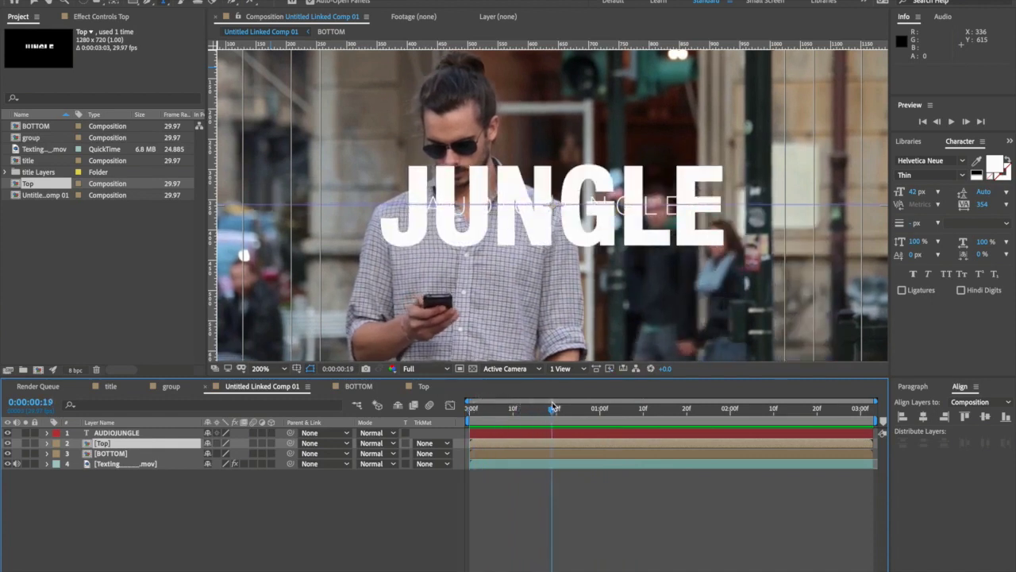
pyautogui.click(30, 401)
pyautogui.write('200')
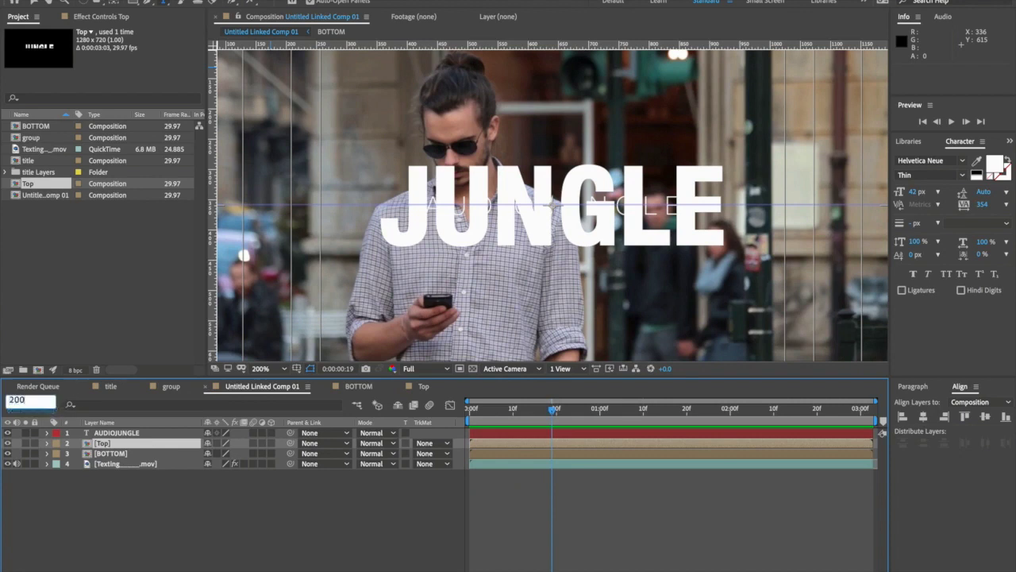
pyautogui.press('Return')
pyautogui.click(49, 400)
pyautogui.write('2')
pyautogui.press('Return')
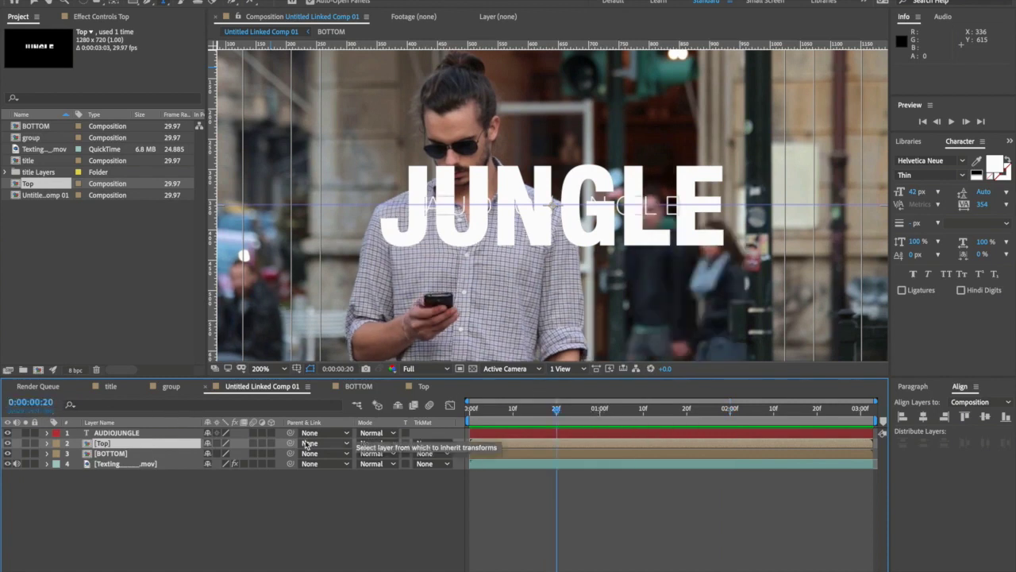
pyautogui.keyDown('shift'); pyautogui.click(107, 453); pyautogui.keyUp('shift')
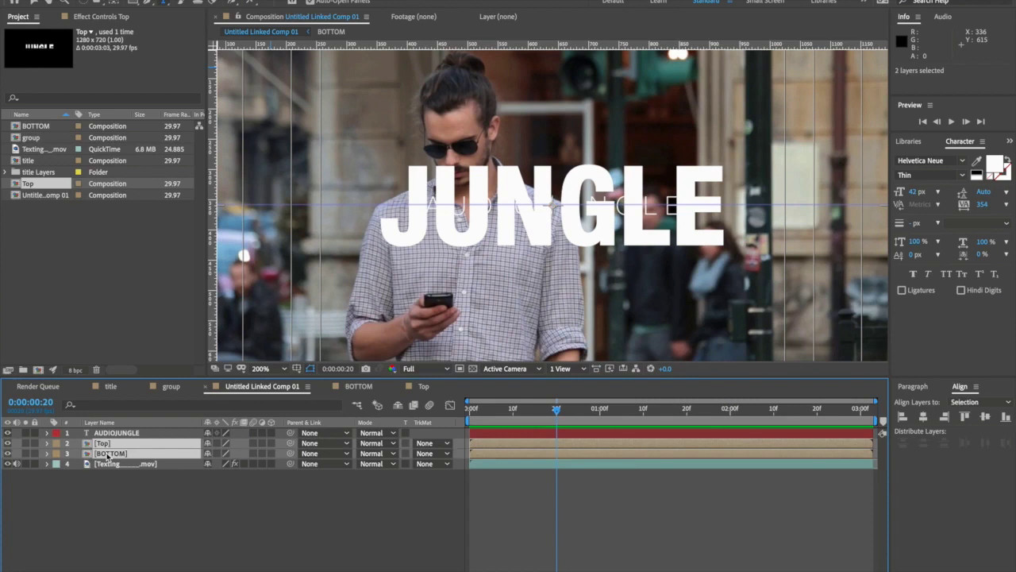
pyautogui.press('p')
pyautogui.click(78, 454)
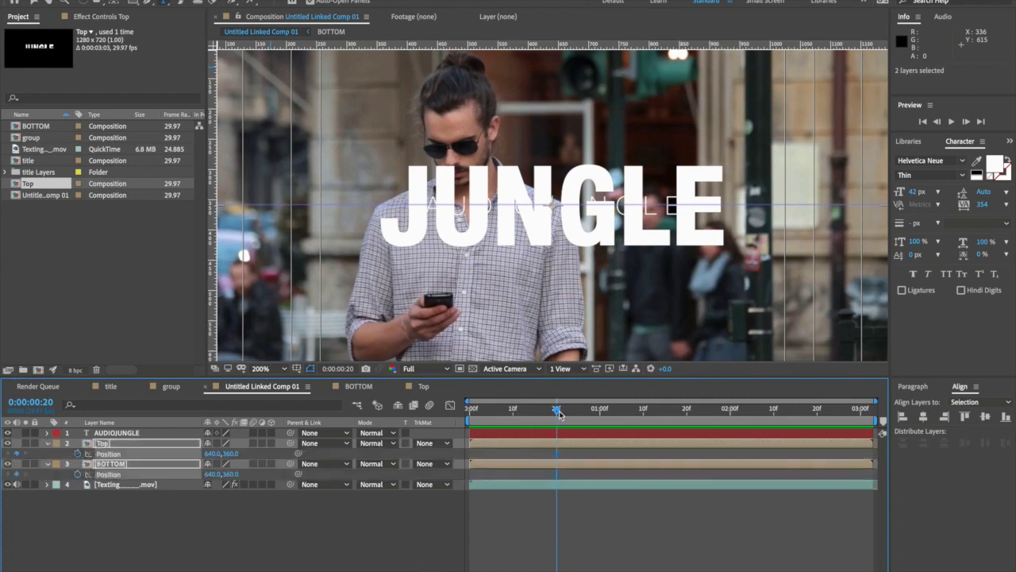
# At frame 28, nudge the Top layer upward to position 640, 343.
pyautogui.moveTo(558, 414); pyautogui.dragTo(593, 417)
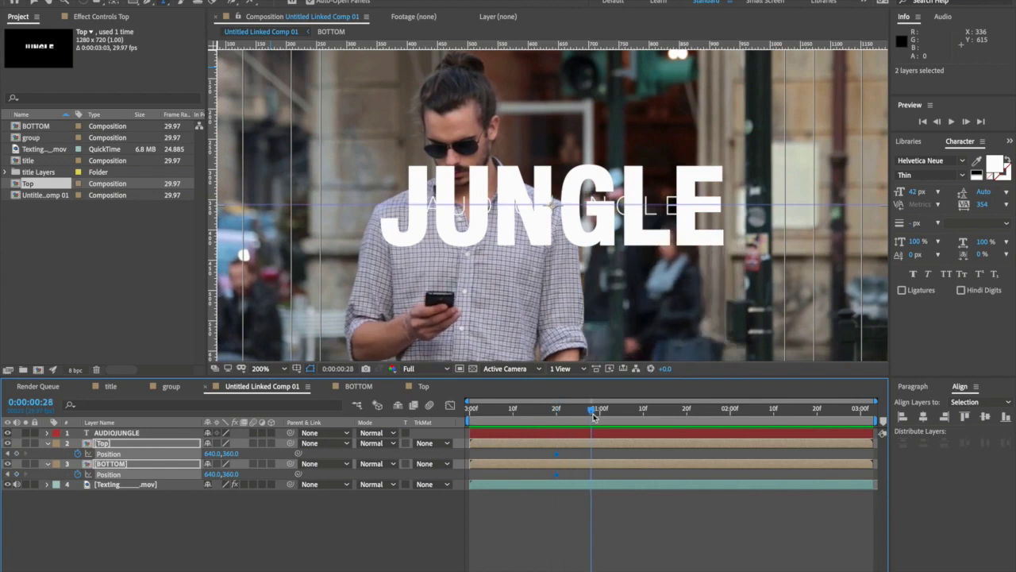
pyautogui.click(346, 529)
pyautogui.click(147, 445)
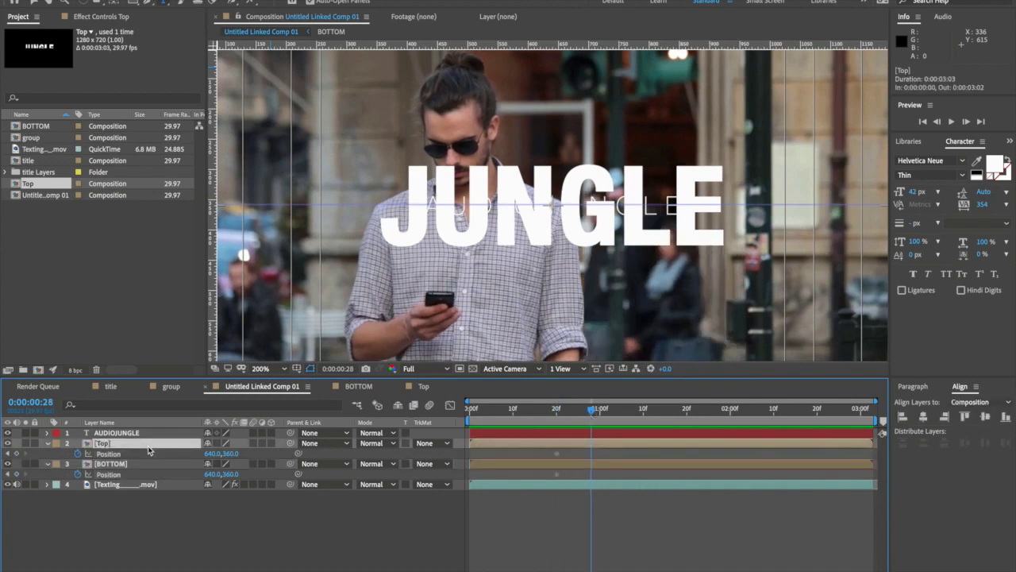
pyautogui.press('Up')
pyautogui.press('Up')
pyautogui.press('Up')
pyautogui.press('Up')
pyautogui.press('Up')
pyautogui.press('Up')
pyautogui.press('Up')
pyautogui.press('Up')
pyautogui.press('Up')
pyautogui.press('Up')
pyautogui.press('Up')
pyautogui.press('Up')
pyautogui.press('Up')
pyautogui.press('Up')
pyautogui.press('Up')
pyautogui.press('Up')
pyautogui.press('Up')
# Nudge the BOTTOM layer downward to position 640, 383 at frame 28, clearing room around the AUDIOJUNGLE text.
pyautogui.click(122, 463)
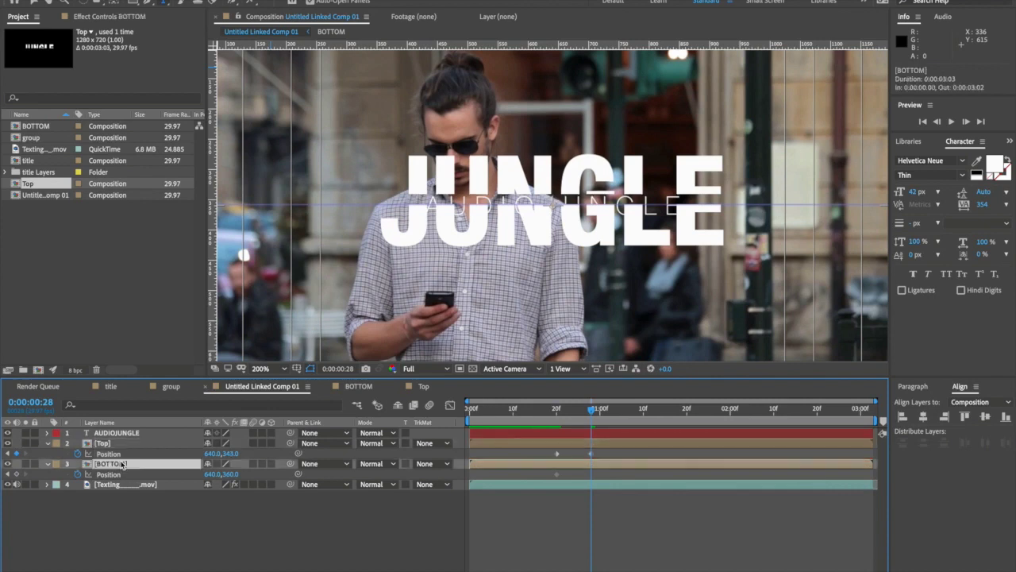
pyautogui.press('Down')
pyautogui.press('Down')
pyautogui.press('Down')
pyautogui.press('Down')
pyautogui.press('Down')
pyautogui.press('Down')
pyautogui.press('Down')
pyautogui.press('Down')
pyautogui.press('Down')
pyautogui.press('Down')
pyautogui.press('Down')
pyautogui.press('Down')
pyautogui.press('Down')
pyautogui.press('Down')
pyautogui.press('Down')
pyautogui.press('Down')
pyautogui.press('Down')
pyautogui.press('Down')
pyautogui.press('Down')
pyautogui.press('Down')
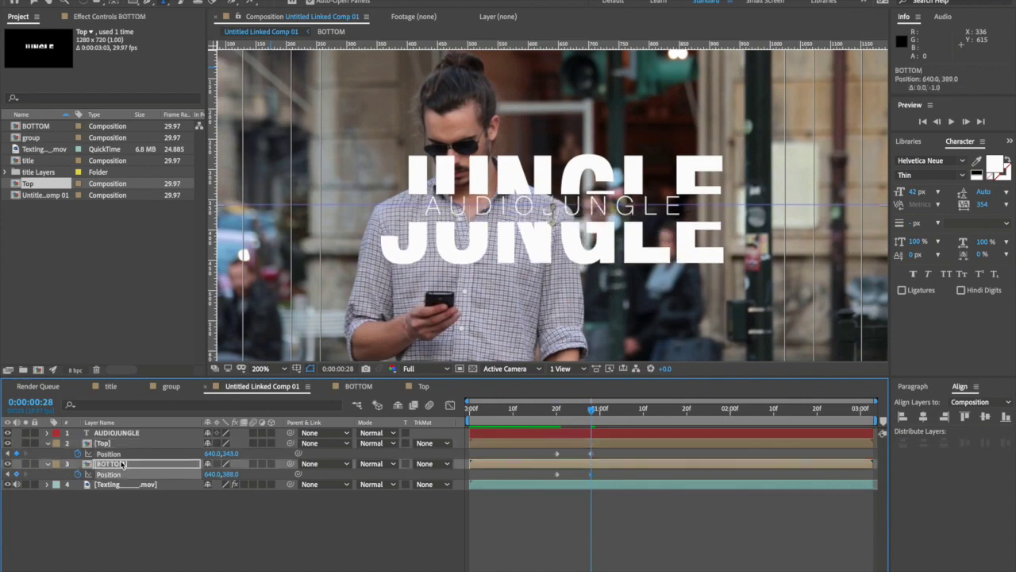
pyautogui.press('Up')
pyautogui.press('Up')
pyautogui.press('Up')
pyautogui.press('Up')
pyautogui.press('Up')
pyautogui.press('Up')
pyautogui.press('Up')
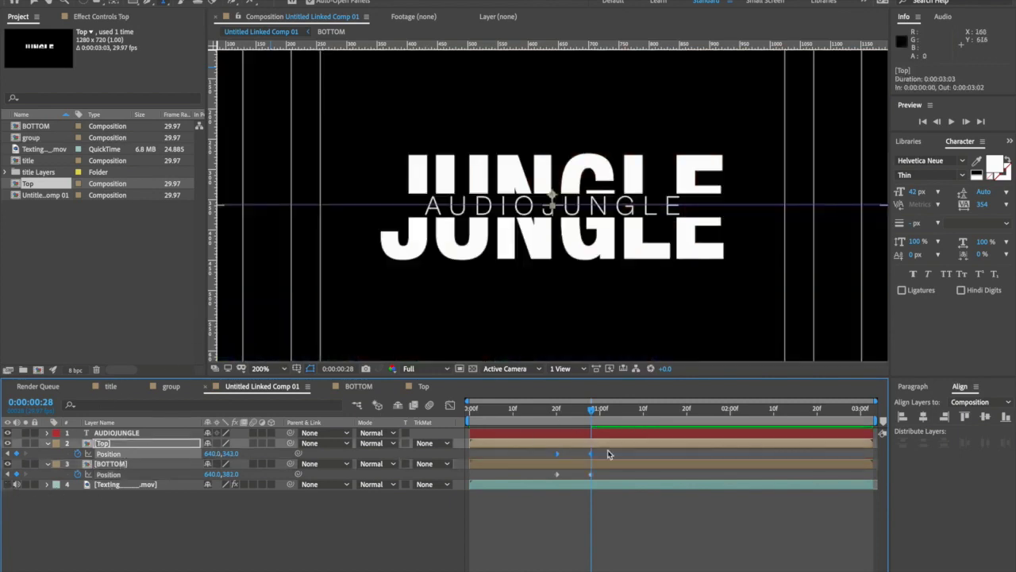
# Apply Easy Ease to all Top and BOTTOM position keyframes and preview the split with the work area ending at frame 29.
pyautogui.moveTo(607, 450); pyautogui.dragTo(527, 484)
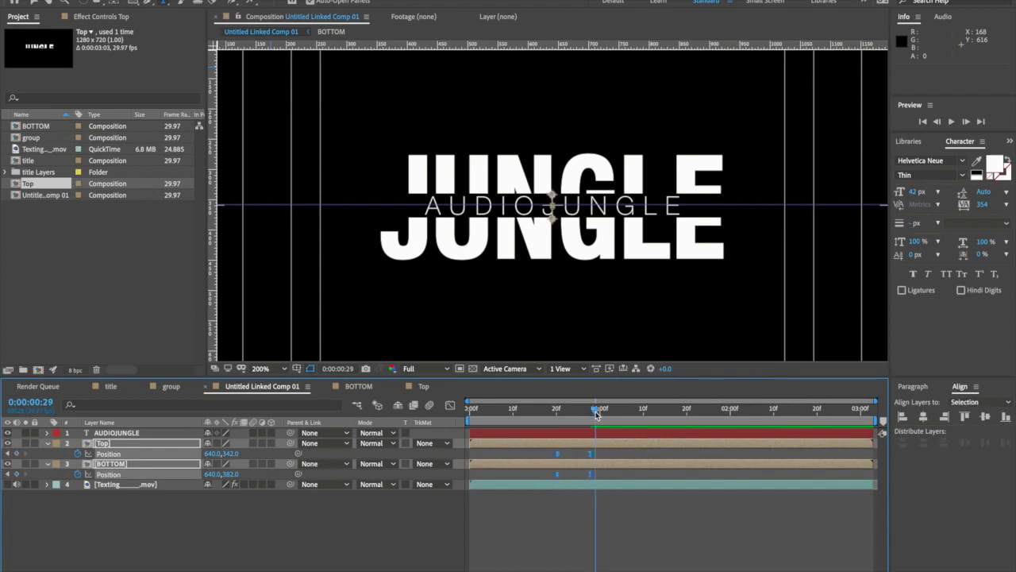
pyautogui.press('n')
pyautogui.moveTo(594, 408); pyautogui.dragTo(555, 415)
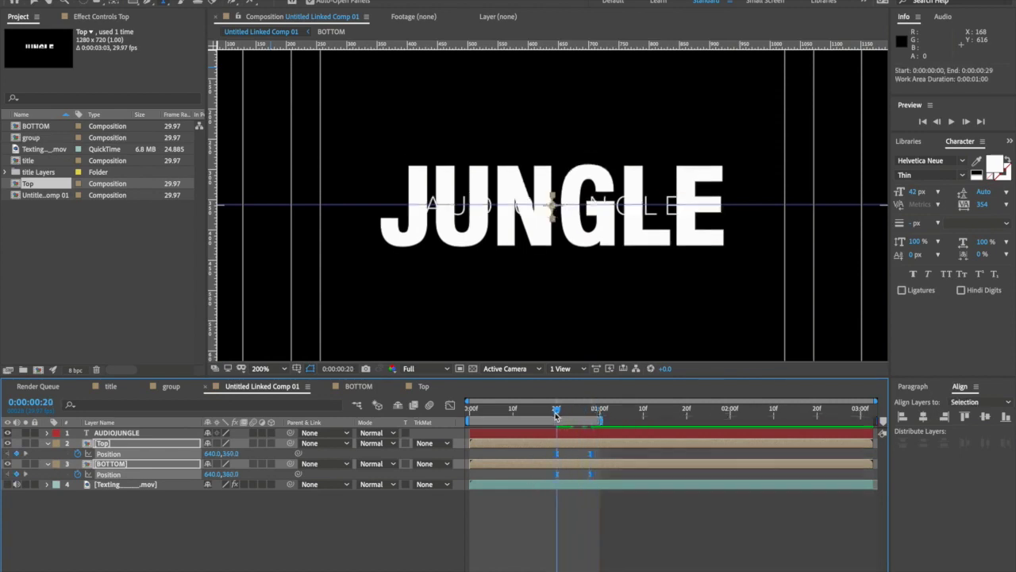
pyautogui.press('space')
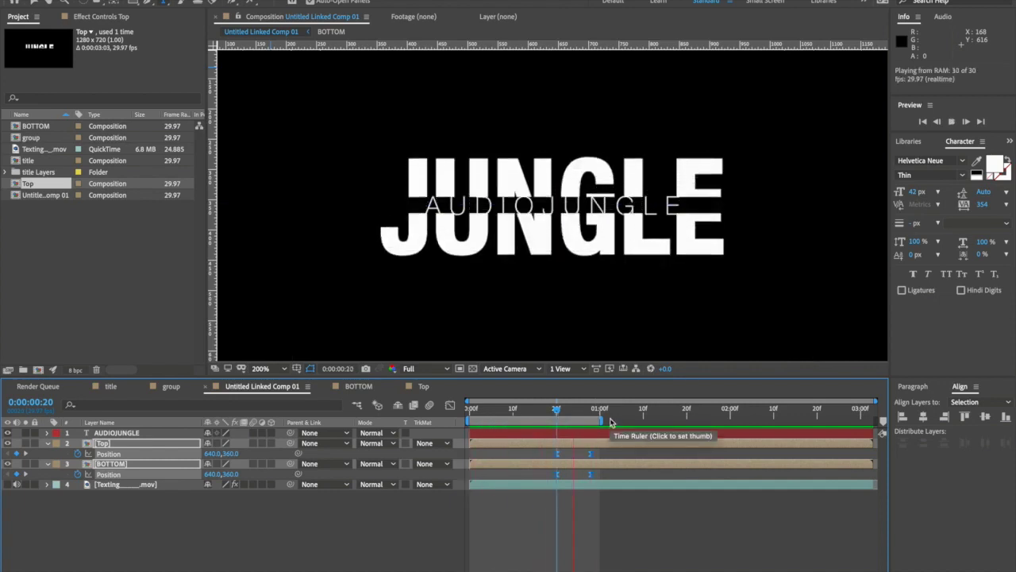
pyautogui.press('space')
# Scrub and replay the transition from the JUNGLE reveal into the split to judge the timing around frame 20.
pyautogui.moveTo(487, 413); pyautogui.dragTo(554, 418)
pyautogui.press('space')
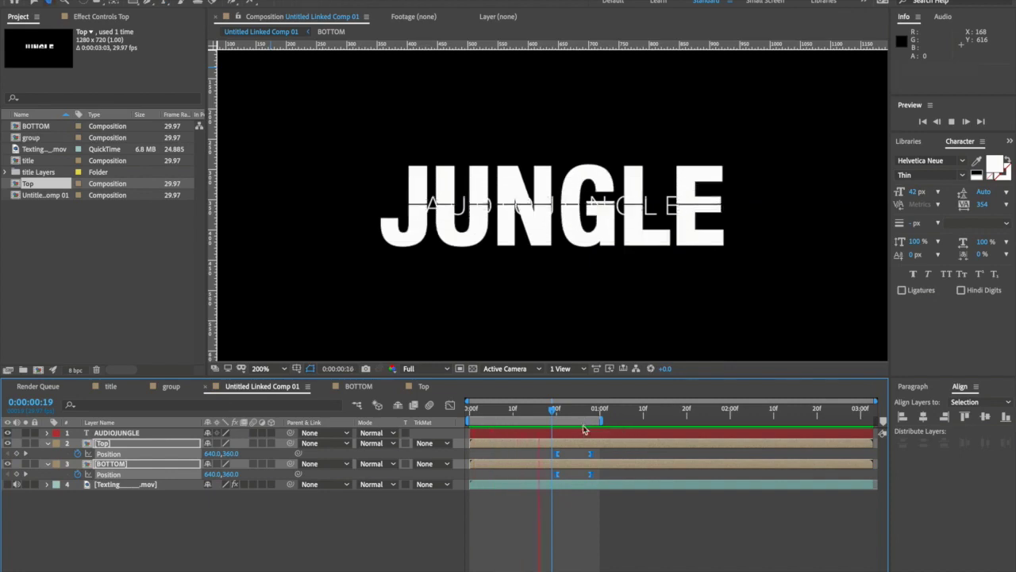
pyautogui.press('space')
pyautogui.moveTo(540, 411); pyautogui.dragTo(548, 416)
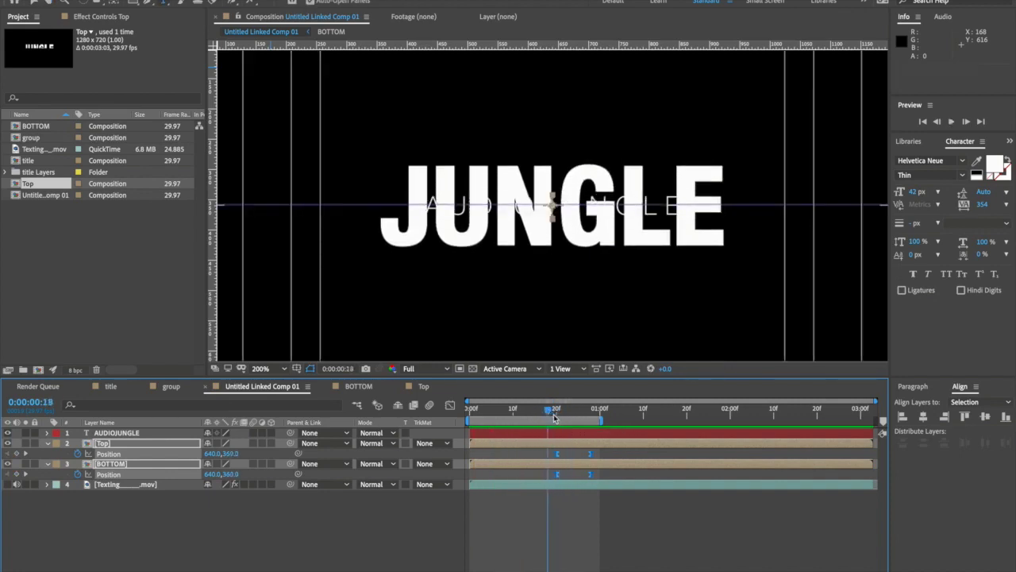
pyautogui.press('space')
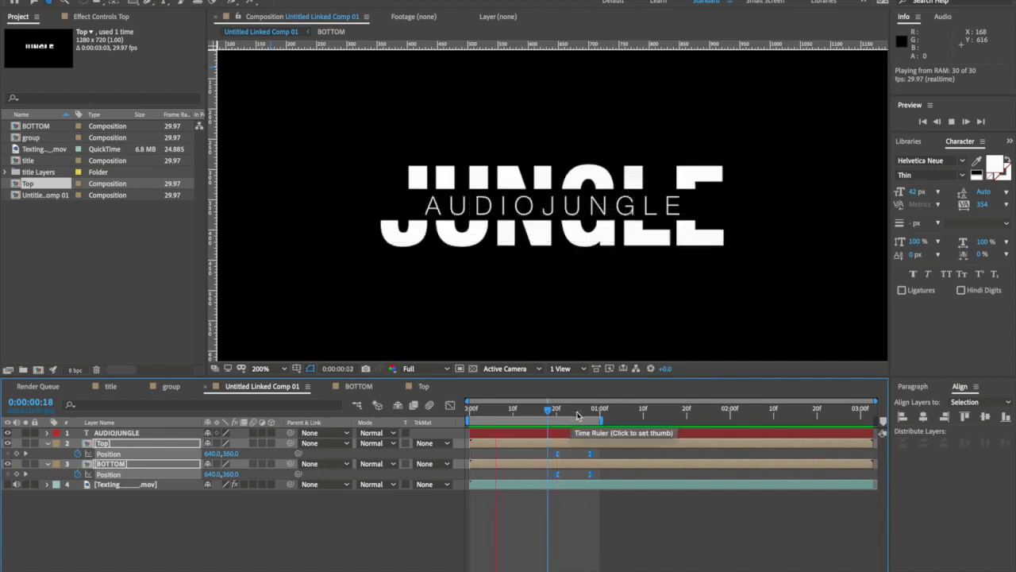
pyautogui.press('space')
pyautogui.moveTo(500, 414); pyautogui.dragTo(552, 419)
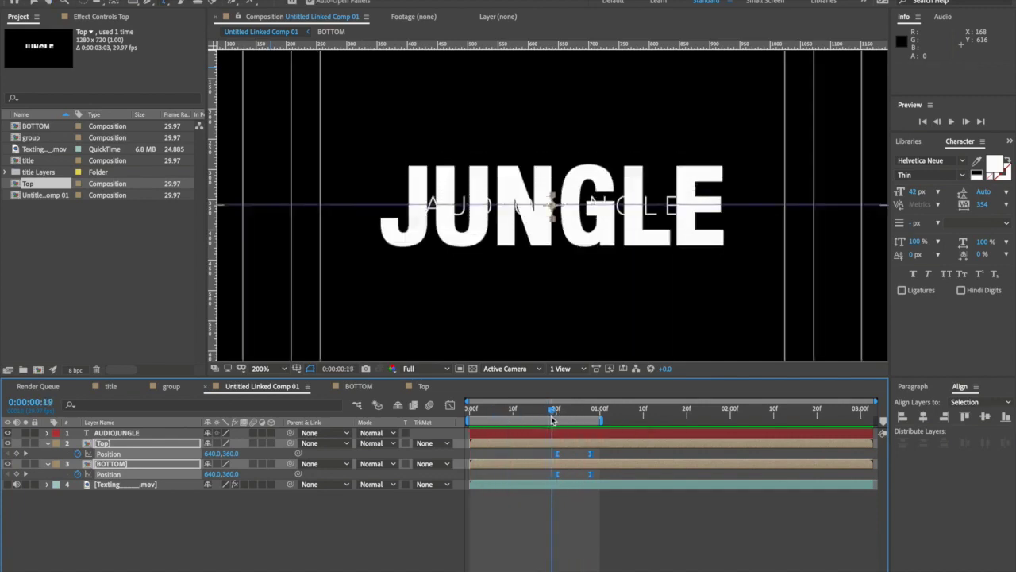
pyautogui.press('space')
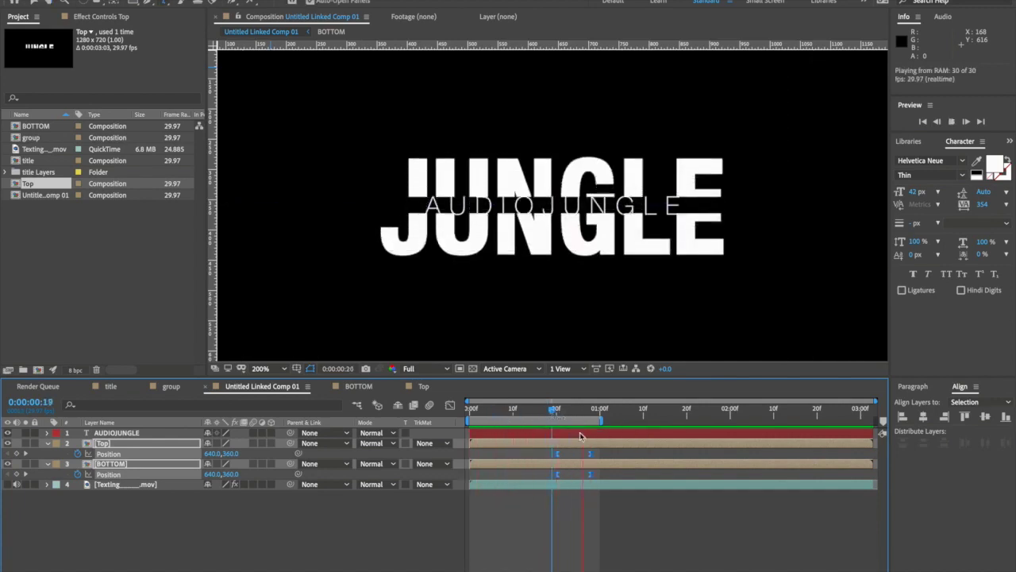
pyautogui.press('space')
# Move the last position keyframes of Top and BOTTOM to 0:00:01:01 and preview with the work area ending at 0:00:01:04.
pyautogui.moveTo(598, 450); pyautogui.dragTo(603, 474)
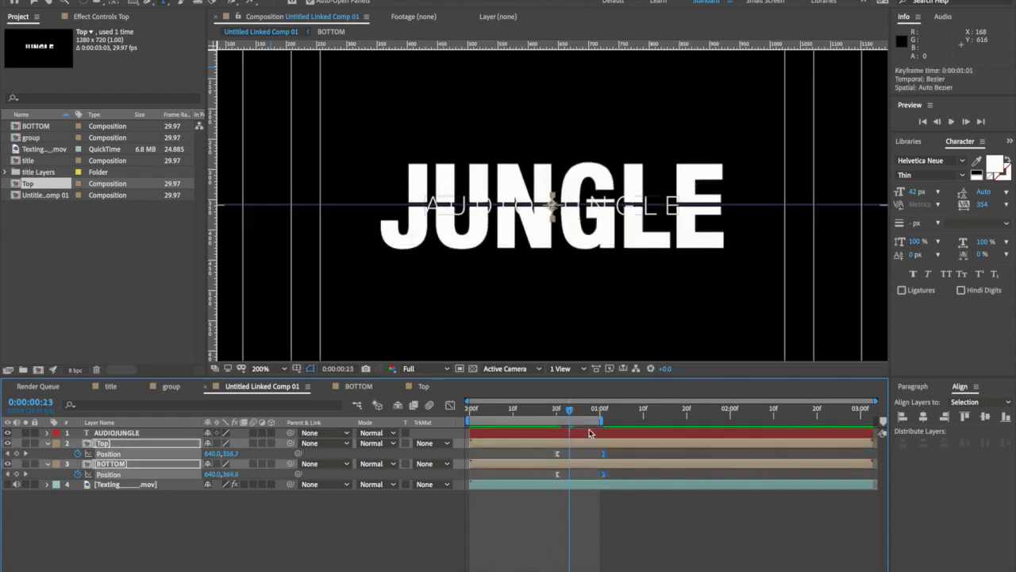
pyautogui.moveTo(607, 424); pyautogui.dragTo(631, 423)
pyautogui.moveTo(569, 412); pyautogui.dragTo(552, 412)
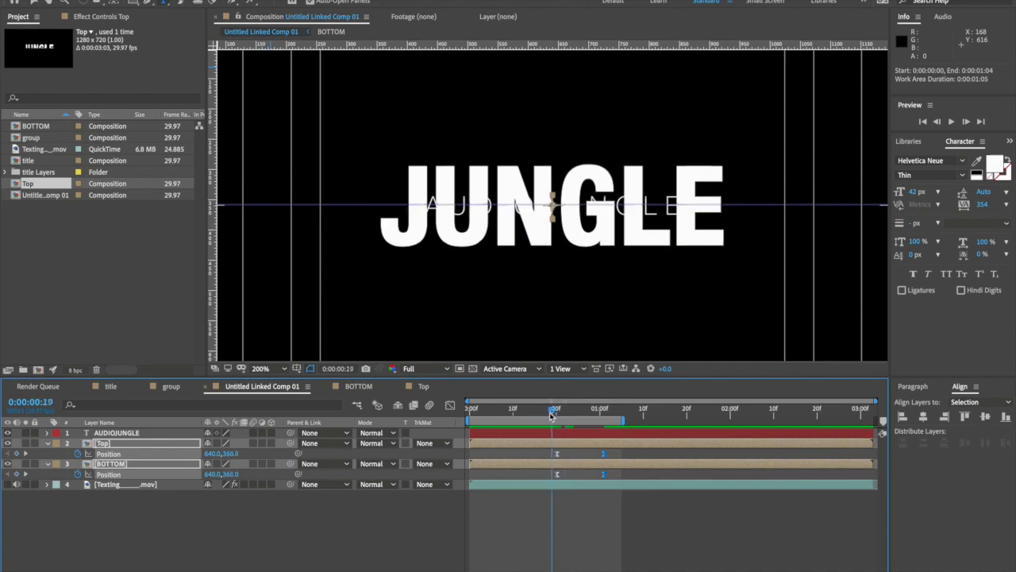
pyautogui.press('space')
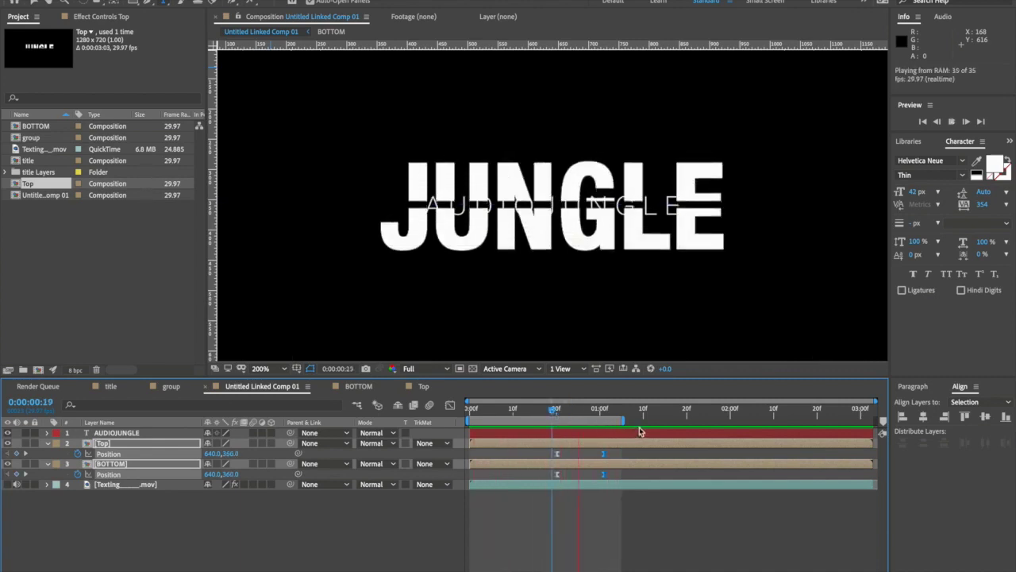
# Extend the work area to 55 frames, review the title animation, and park the playhead at 0:00:01:01.
pyautogui.moveTo(619, 429); pyautogui.dragTo(713, 433)
pyautogui.press('space')
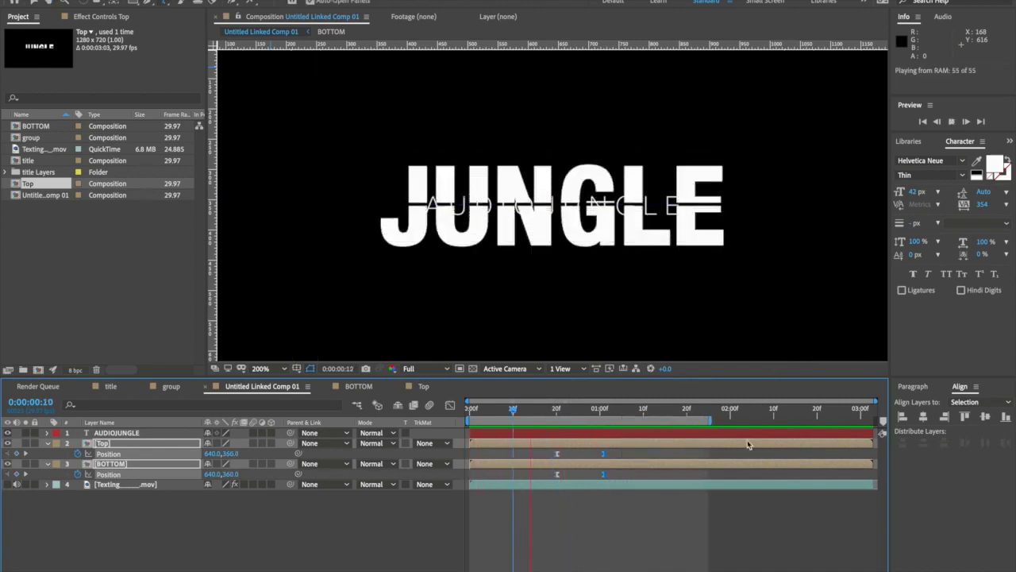
pyautogui.click(481, 409)
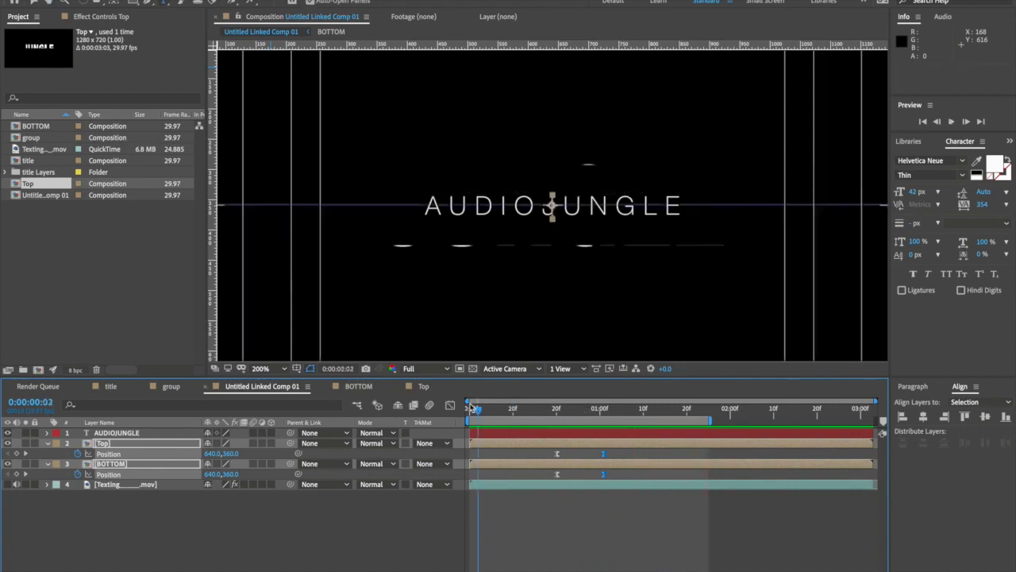
pyautogui.moveTo(481, 412); pyautogui.dragTo(601, 416)
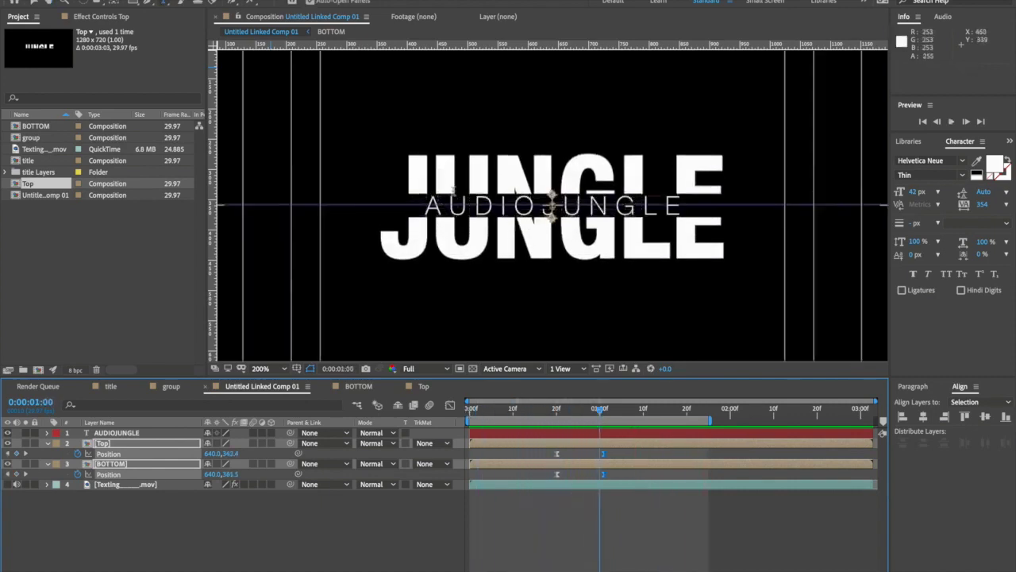
pyautogui.moveTo(603, 416)
pyautogui.mouseDown()
pyautogui.moveTo(559, 416)
pyautogui.moveTo(608, 418)
pyautogui.mouseUp()
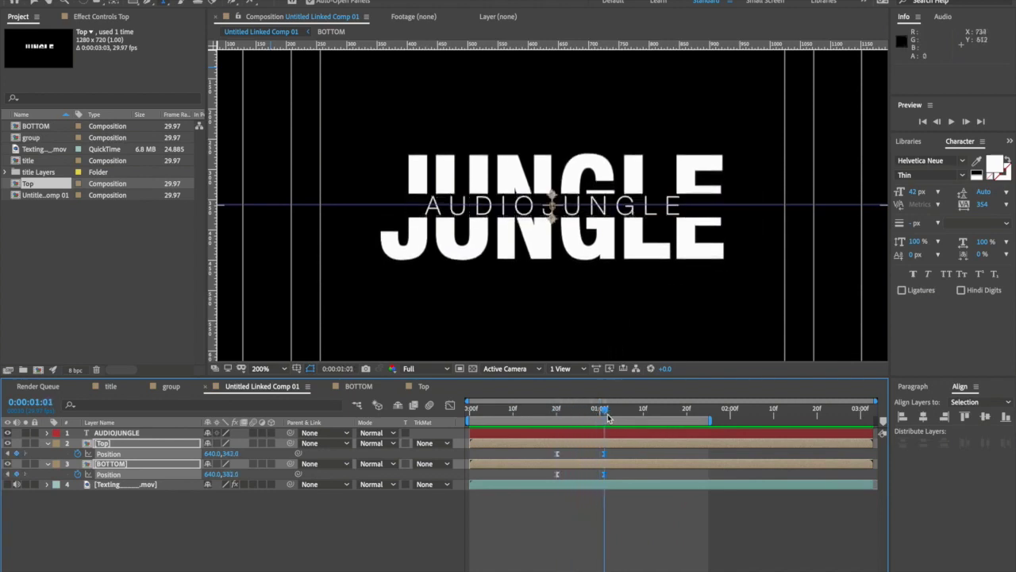
# Collapse the Top and BOTTOM layer properties and leave all layers deselected.
pyautogui.click(136, 527)
pyautogui.click(127, 433)
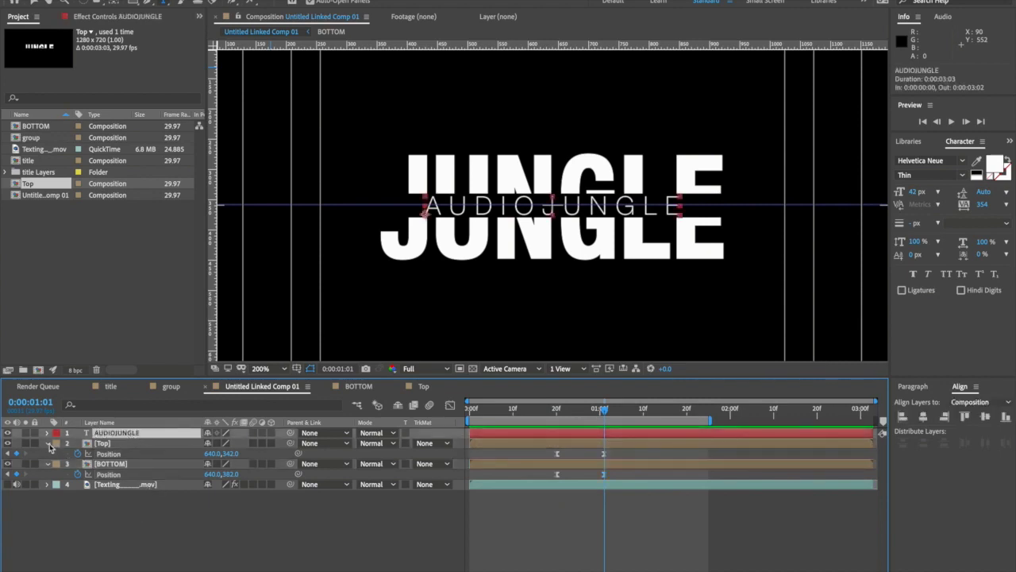
pyautogui.click(47, 443)
pyautogui.click(48, 453)
pyautogui.click(69, 503)
pyautogui.click(132, 435)
pyautogui.click(142, 496)
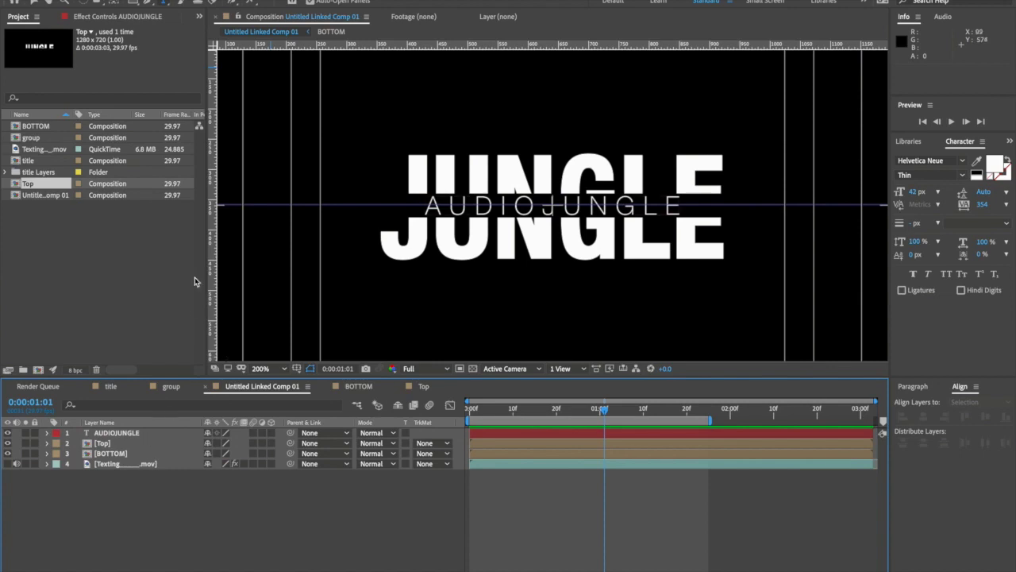
# Draw a rectangle about 481 by 41 px covering the AUDIOJUNGLE text and rename its shape layer alpha matt3.
pyautogui.click(136, 4)
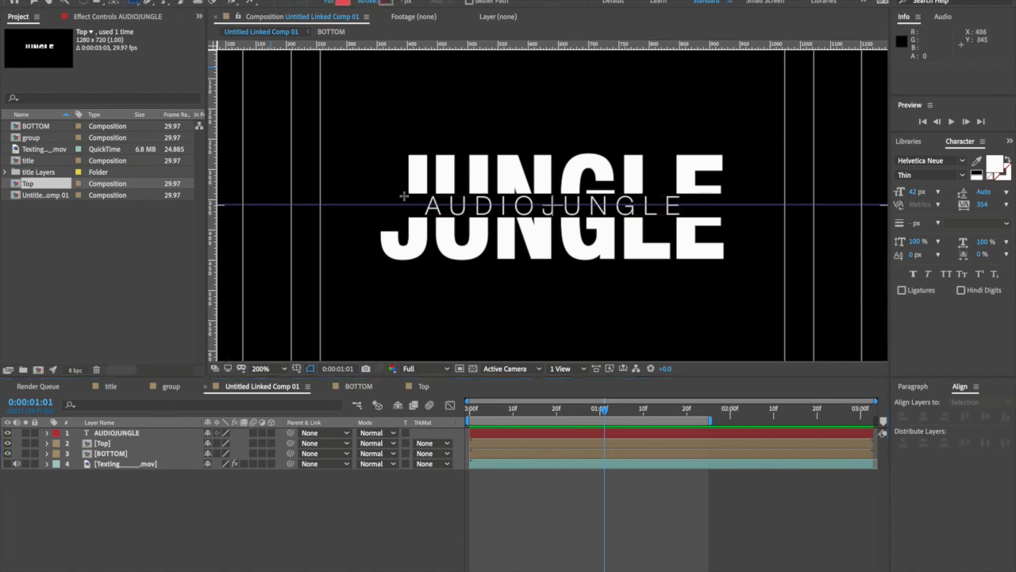
pyautogui.moveTo(407, 193); pyautogui.dragTo(700, 219)
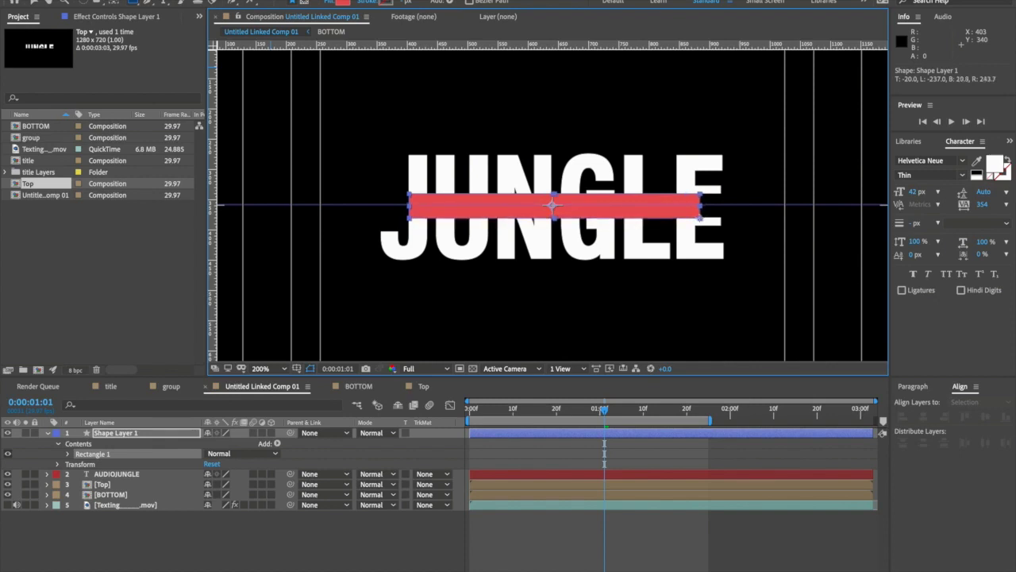
pyautogui.click(119, 435)
pyautogui.press('Return')
pyautogui.write('alpha matte')
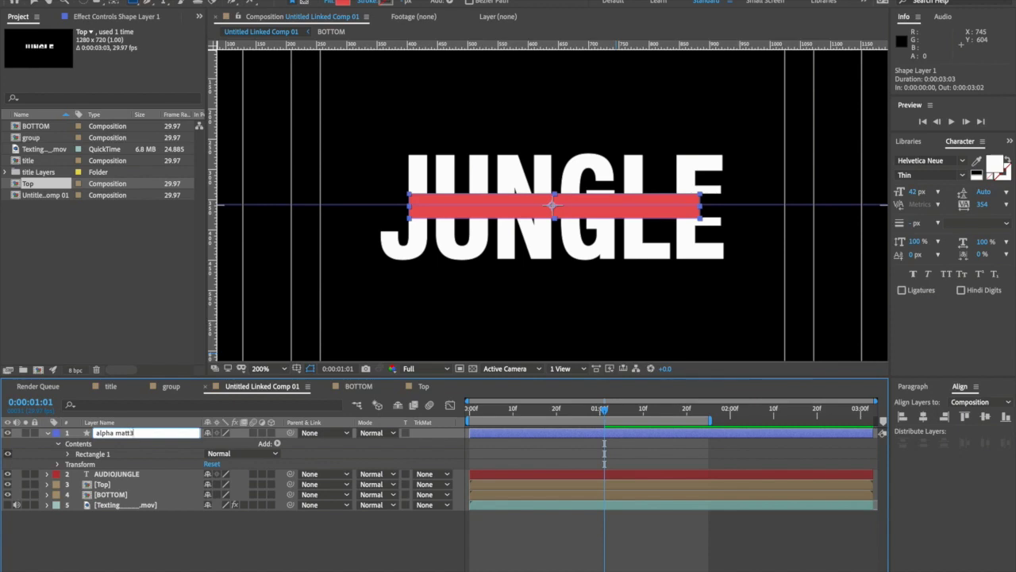
pyautogui.press('Return')
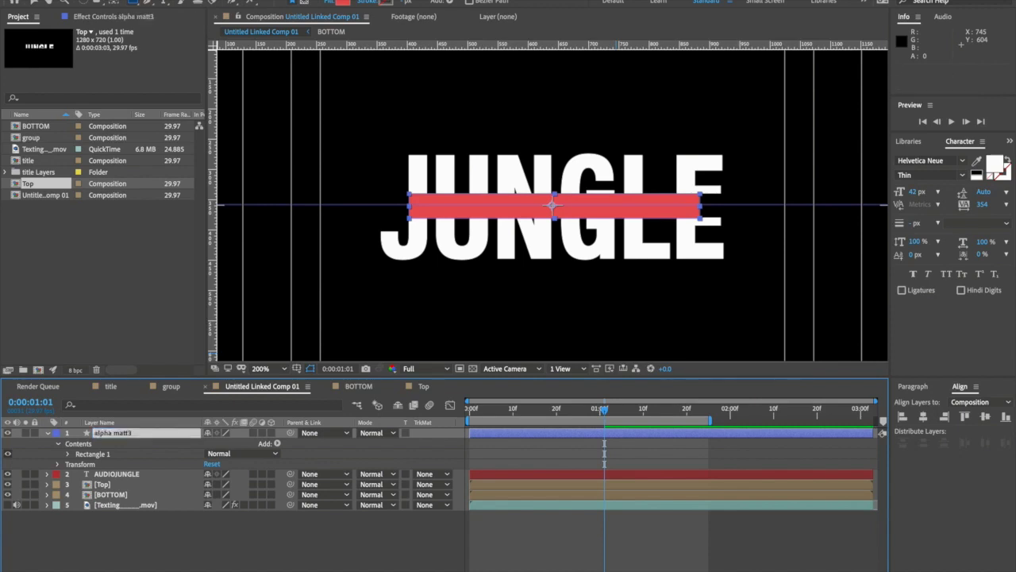
# Set the AUDIOJUNGLE layer's track matte to Alpha Matte "alpha matt3" and select the matte layer.
pyautogui.click(48, 433)
pyautogui.click(119, 443)
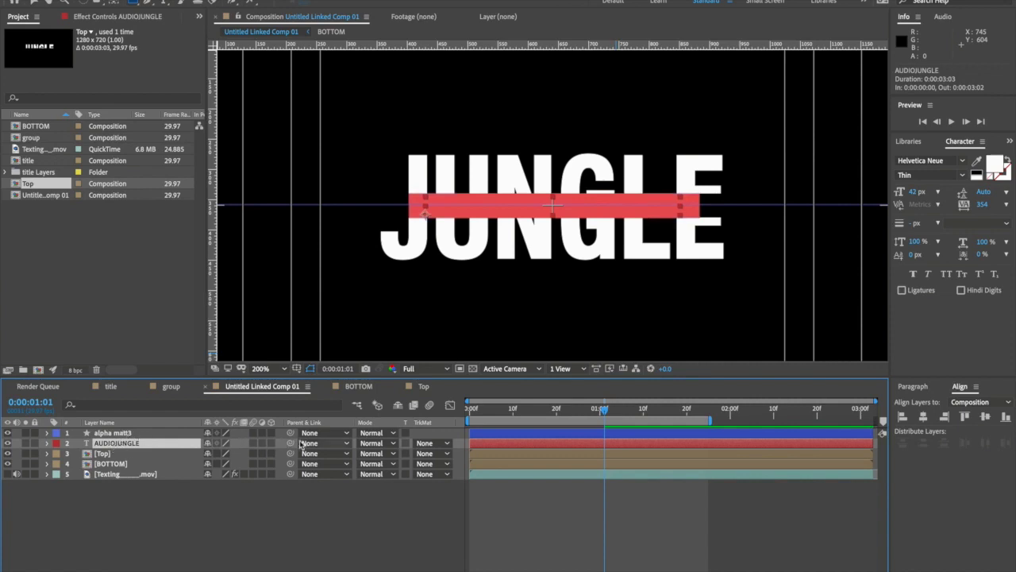
pyautogui.click(441, 444)
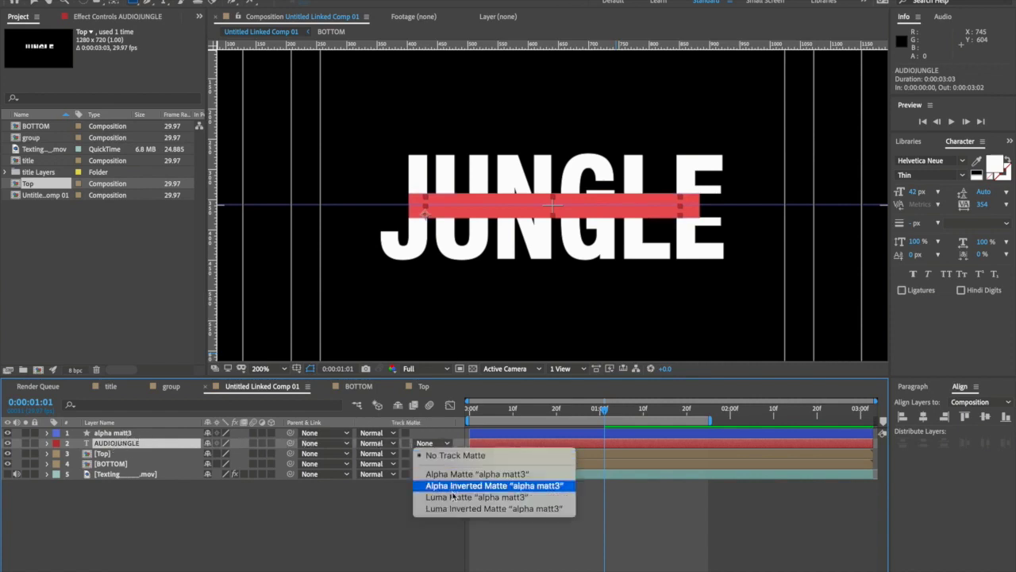
pyautogui.click(459, 475)
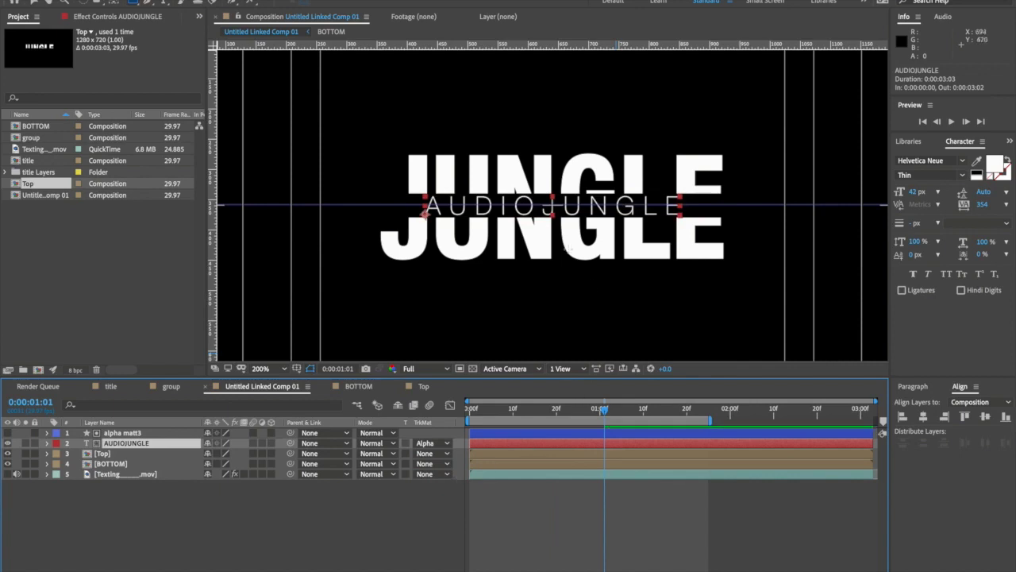
pyautogui.press('.')
pyautogui.press(',')
pyautogui.click(132, 433)
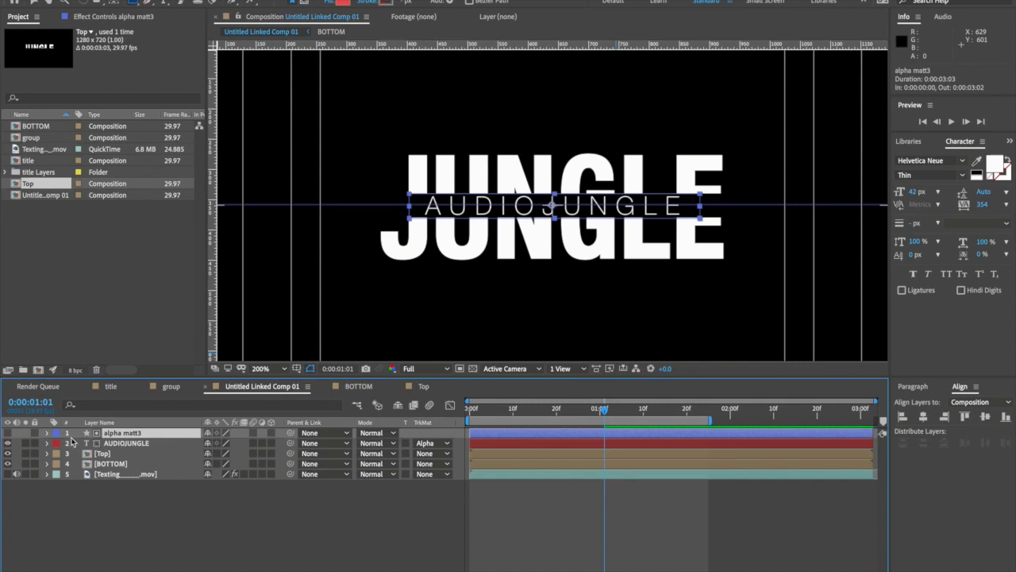
# Keyframe alpha matt3's Scale at 100% at 0:00:01:01 and 0% vertically at 0:00:00:19, and apply Easy Ease.
pyautogui.press('s')
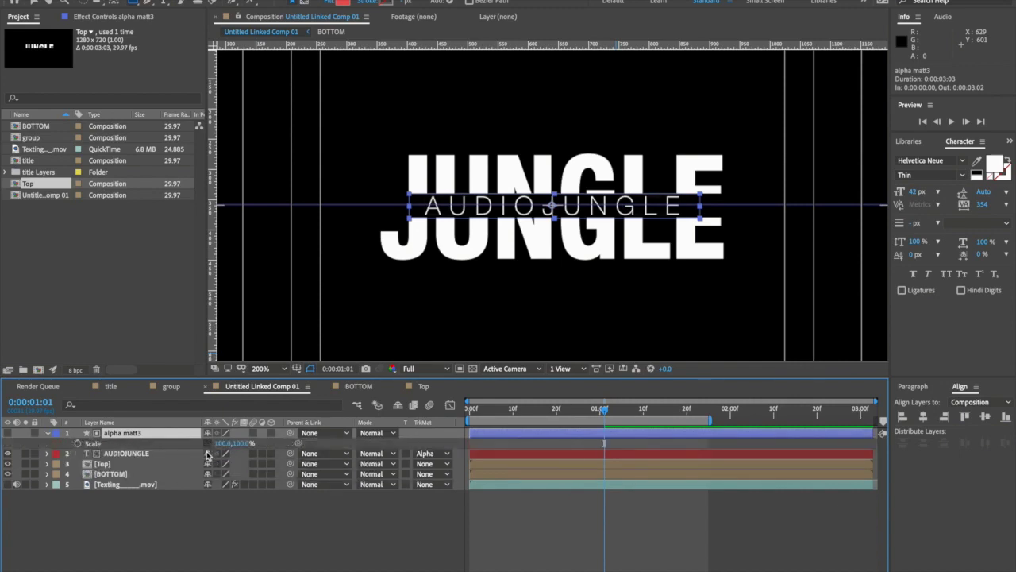
pyautogui.click(78, 444)
pyautogui.moveTo(603, 410); pyautogui.dragTo(553, 414)
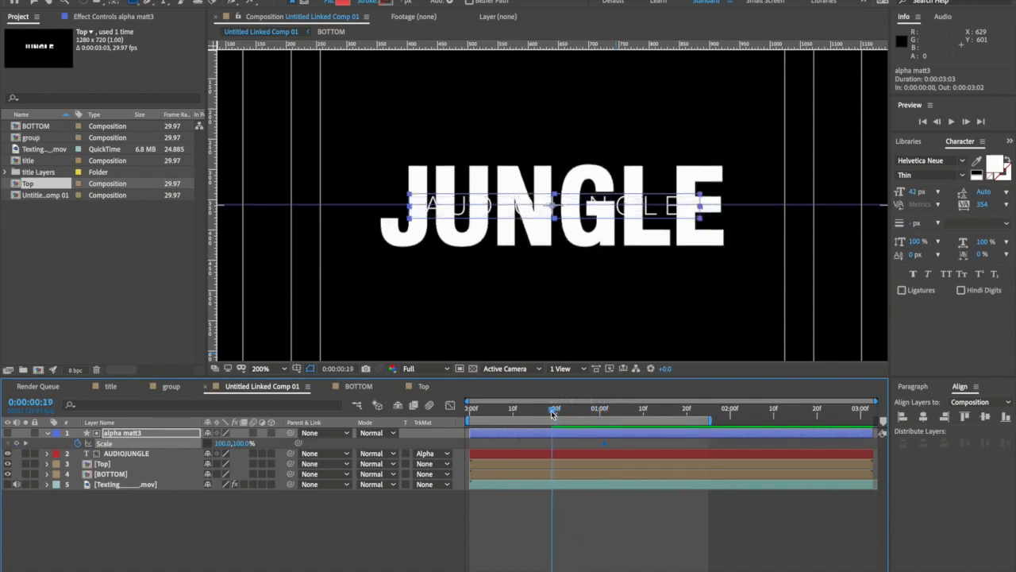
pyautogui.click(243, 444)
pyautogui.write('0')
pyautogui.press('Return')
pyautogui.moveTo(554, 413); pyautogui.dragTo(544, 478)
pyautogui.press('F9')
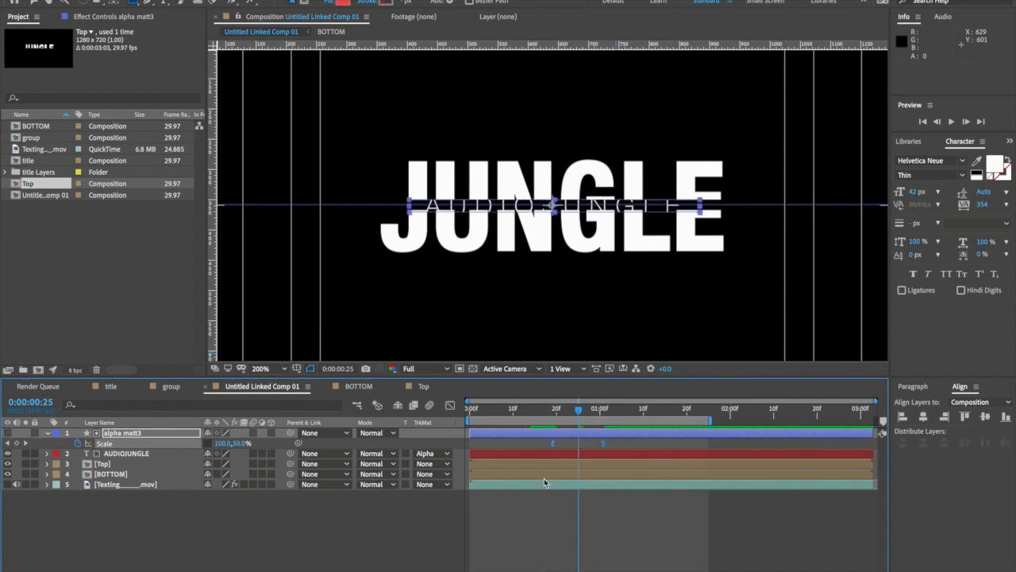
# Reveal the Top layer's Position keyframes and shift alpha matt3's first Scale keyframe to match the first one at frame 20.
pyautogui.click(117, 475)
pyautogui.click(105, 463)
pyautogui.press('p')
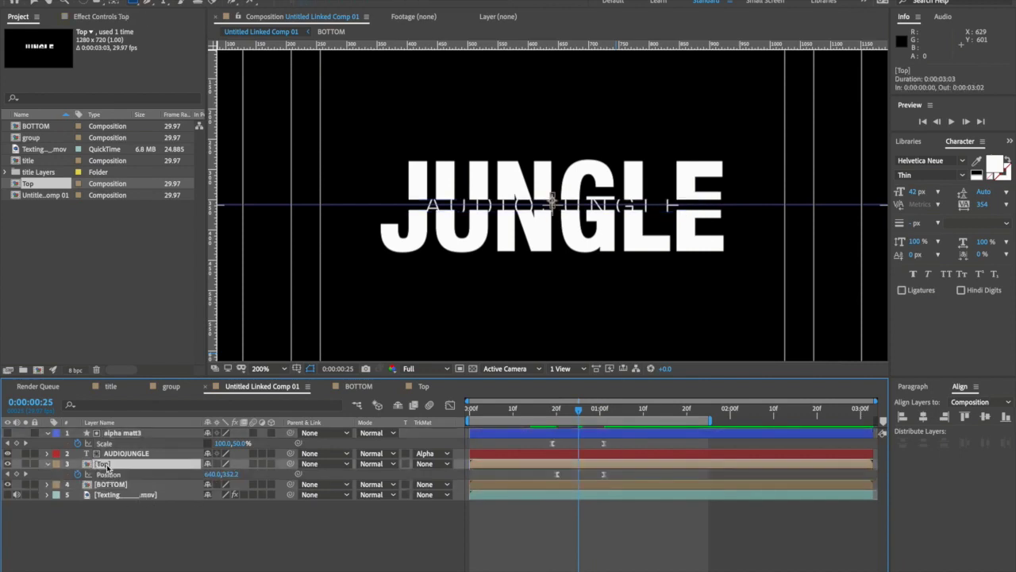
pyautogui.click(554, 444)
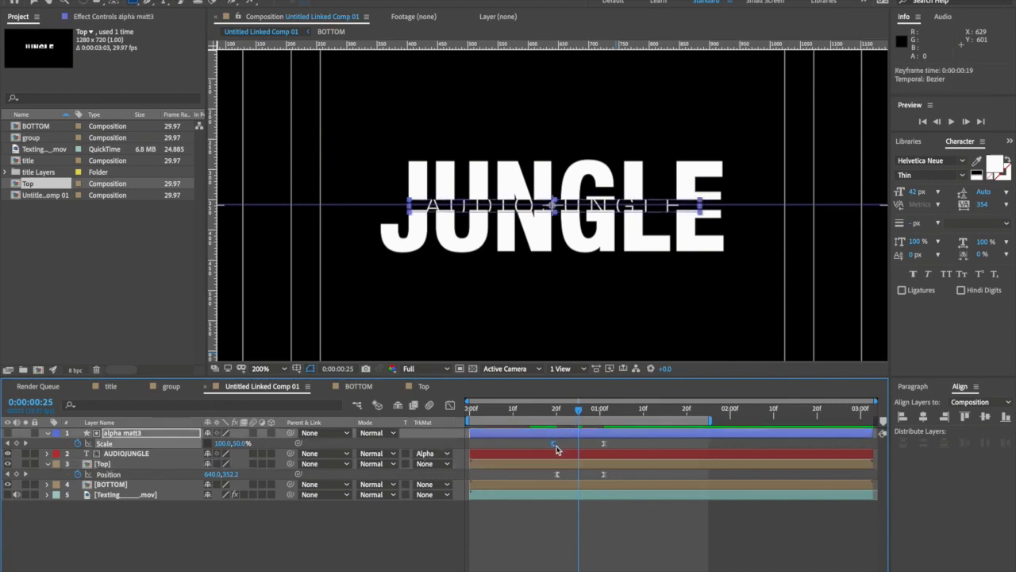
# Preview the AUDIOJUNGLE reveal between the splitting JUNGLE halves and park the playhead at 0:00:00:16.
pyautogui.moveTo(589, 413); pyautogui.dragTo(537, 417)
pyautogui.press('space')
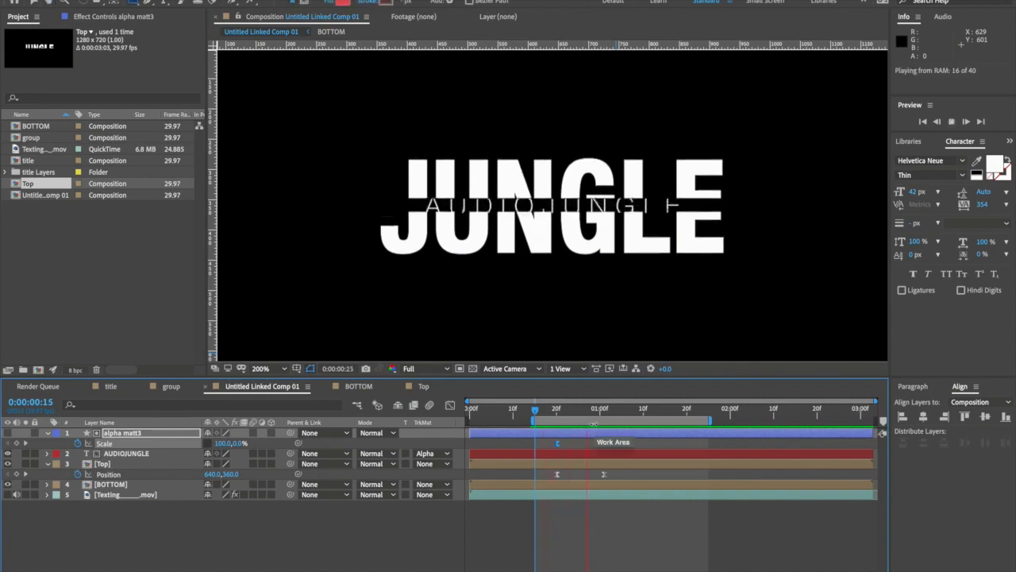
pyautogui.press('space')
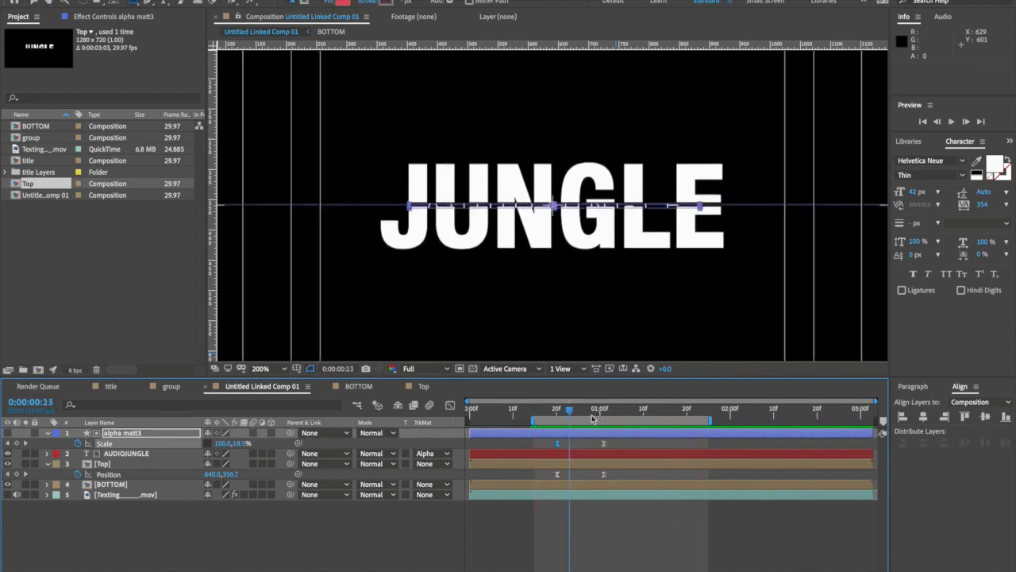
pyautogui.moveTo(567, 412); pyautogui.dragTo(549, 410)
pyautogui.press('space')
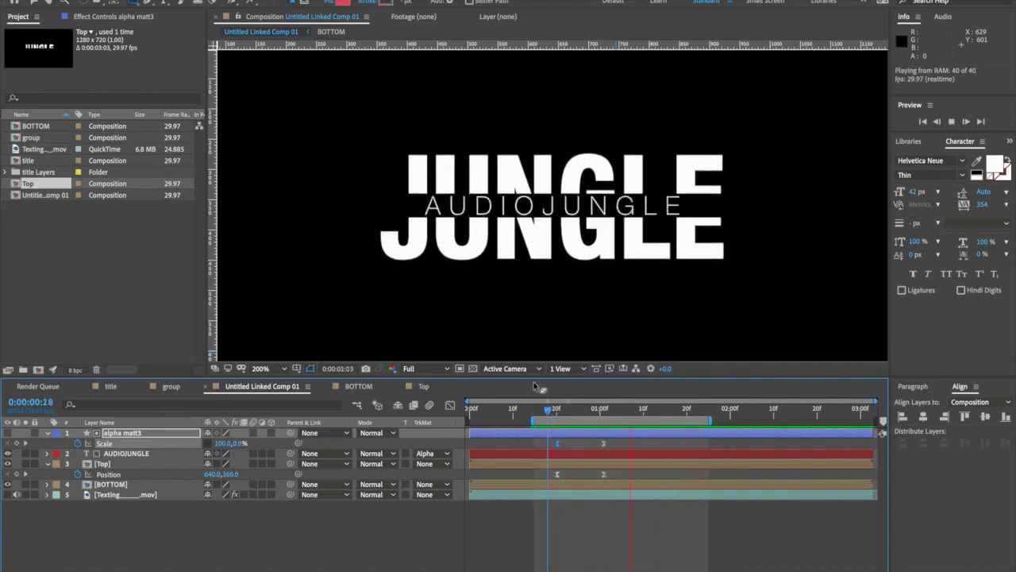
pyautogui.press('space')
pyautogui.moveTo(542, 412); pyautogui.dragTo(607, 413)
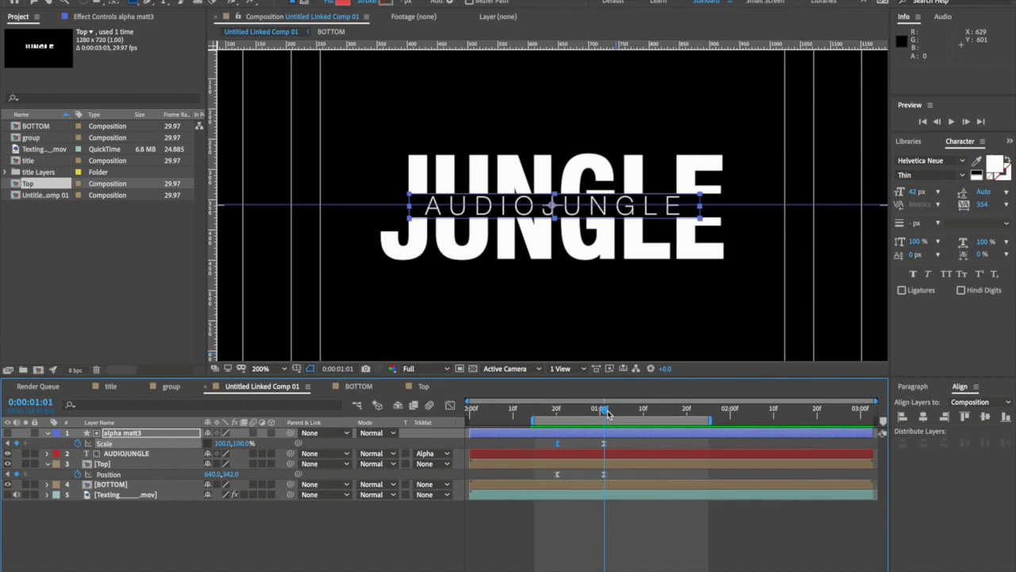
pyautogui.click(539, 409)
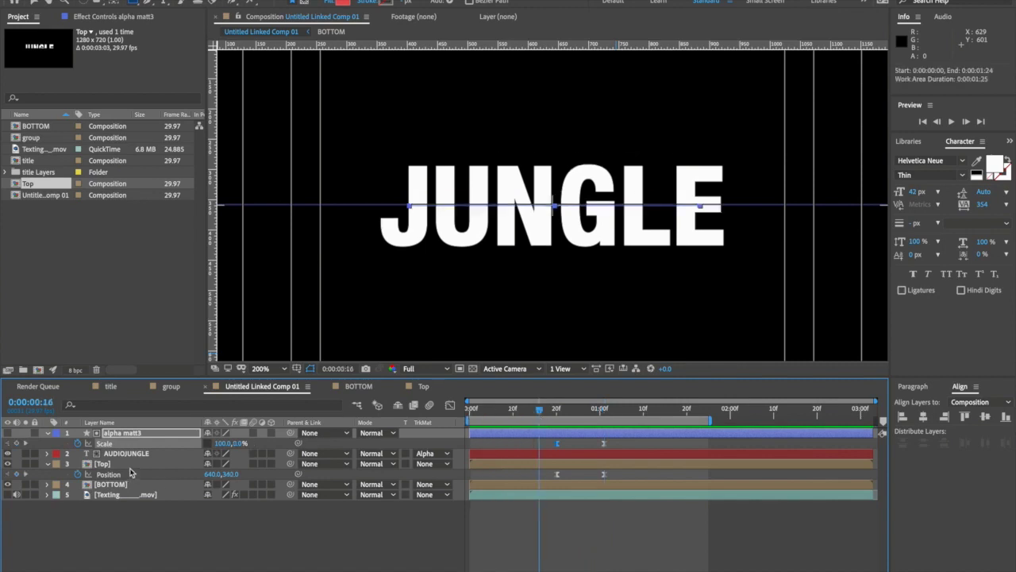
# Collapse the keyframed properties of all layers and leave every layer deselected.
pyautogui.press('super+a')
pyautogui.press('u')
pyautogui.click(134, 500)
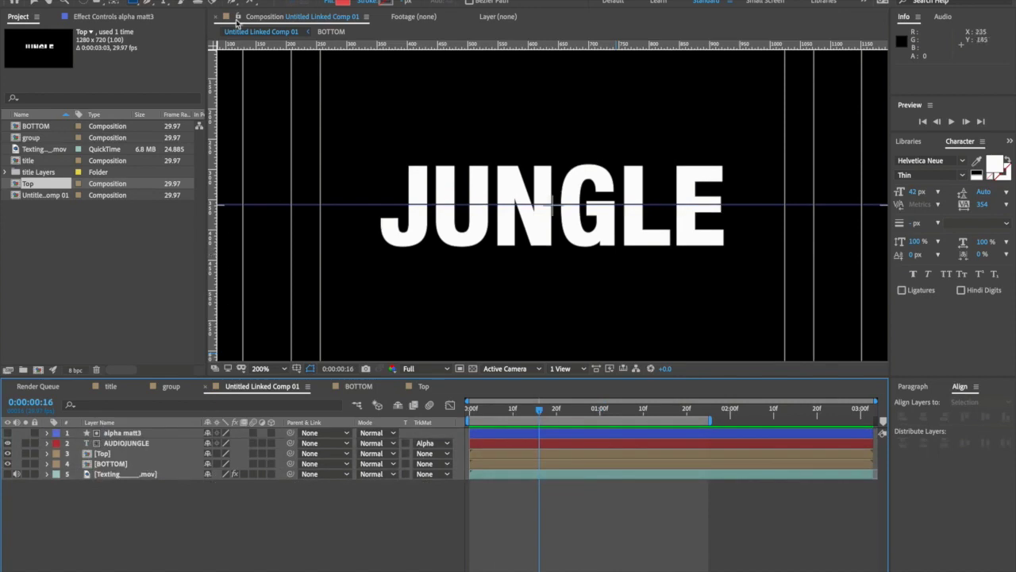
# Set the shape fill to None and the stroke to a solid color.
pyautogui.click(334, 5)
pyautogui.click(258, 99)
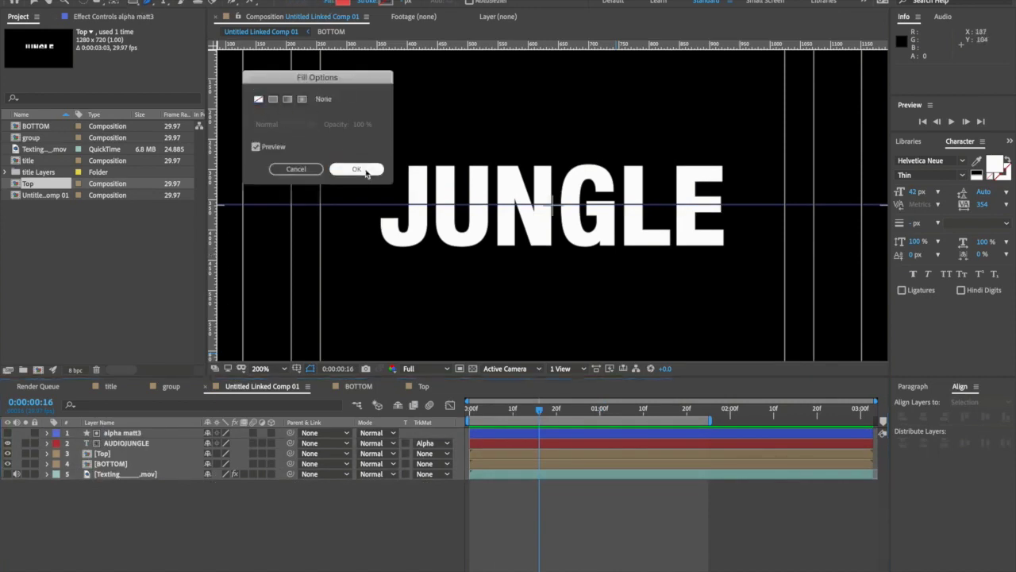
pyautogui.click(358, 169)
pyautogui.click(371, 5)
pyautogui.click(273, 100)
pyautogui.click(359, 169)
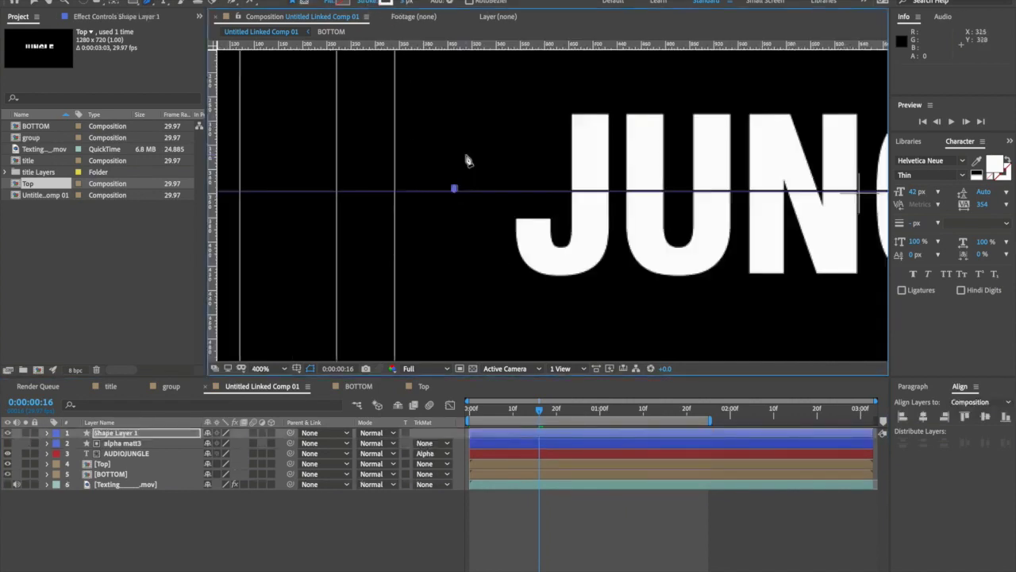
# Draw an open three-sided path about 670 by 120 px with the Pen tool around the upper half of JUNGLE.
pyautogui.press(',')
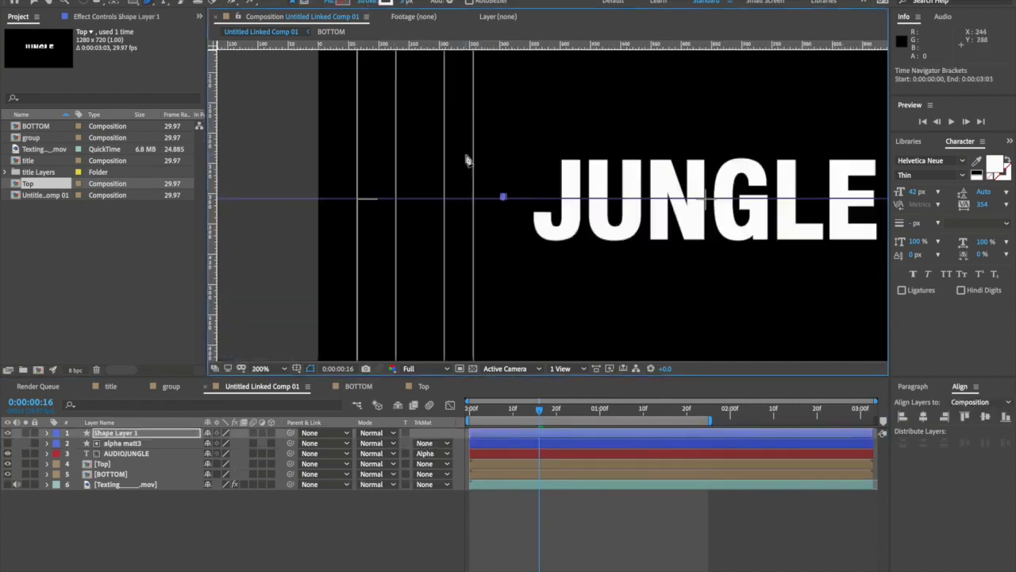
pyautogui.press(',')
pyautogui.press(',')
pyautogui.press('.')
pyautogui.press('.')
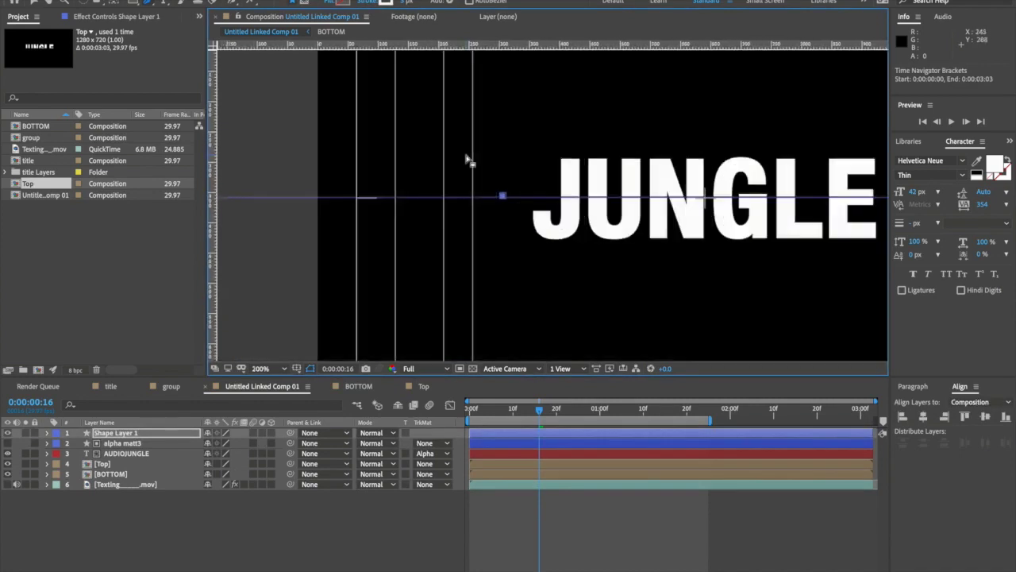
pyautogui.moveTo(540, 159); pyautogui.dragTo(385, 156)
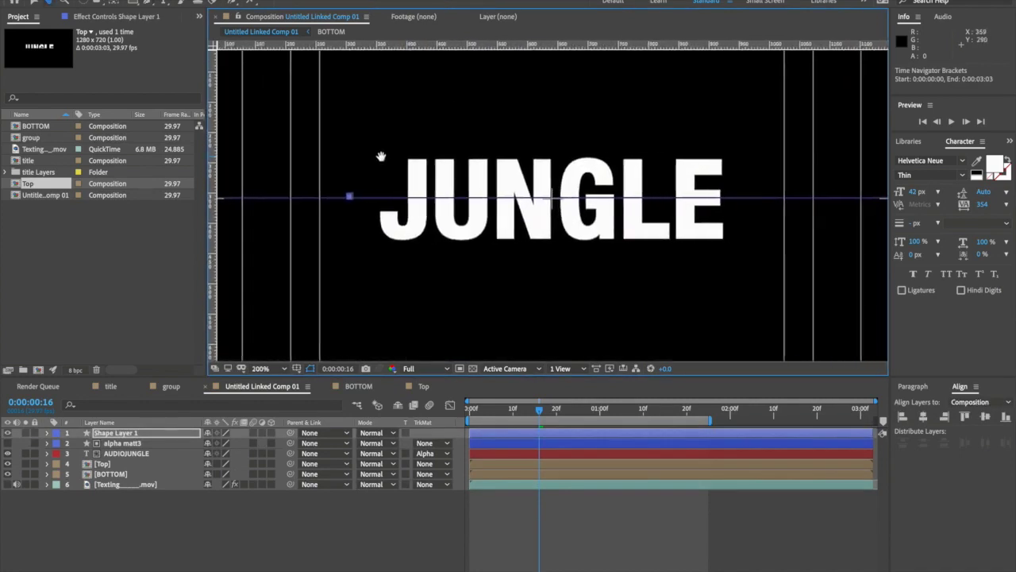
pyautogui.keyDown('shift'); pyautogui.click(351, 125); pyautogui.keyUp('shift')
pyautogui.keyDown('shift'); pyautogui.click(754, 127); pyautogui.keyUp('shift')
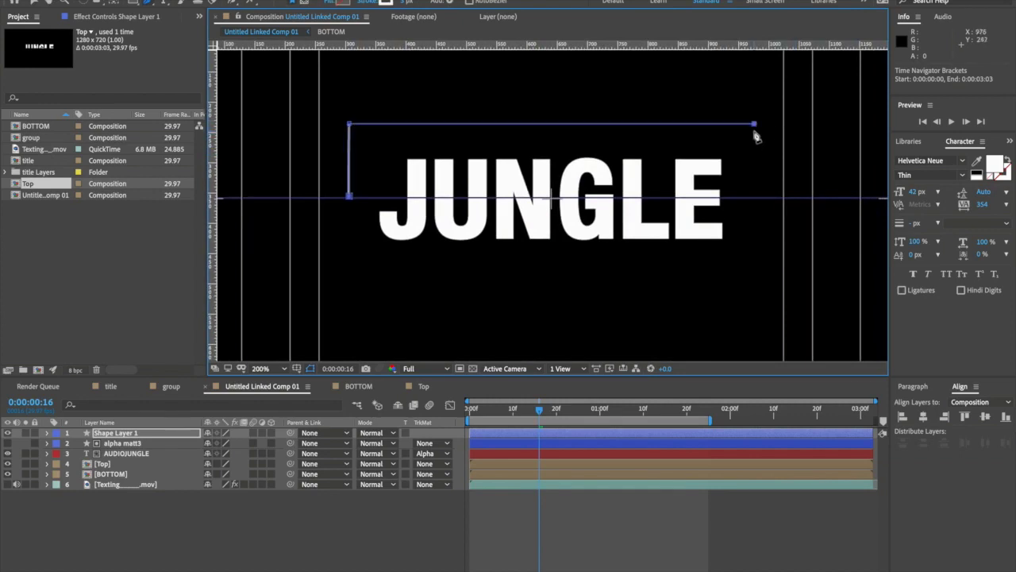
pyautogui.keyDown('shift'); pyautogui.click(755, 197); pyautogui.keyUp('shift')
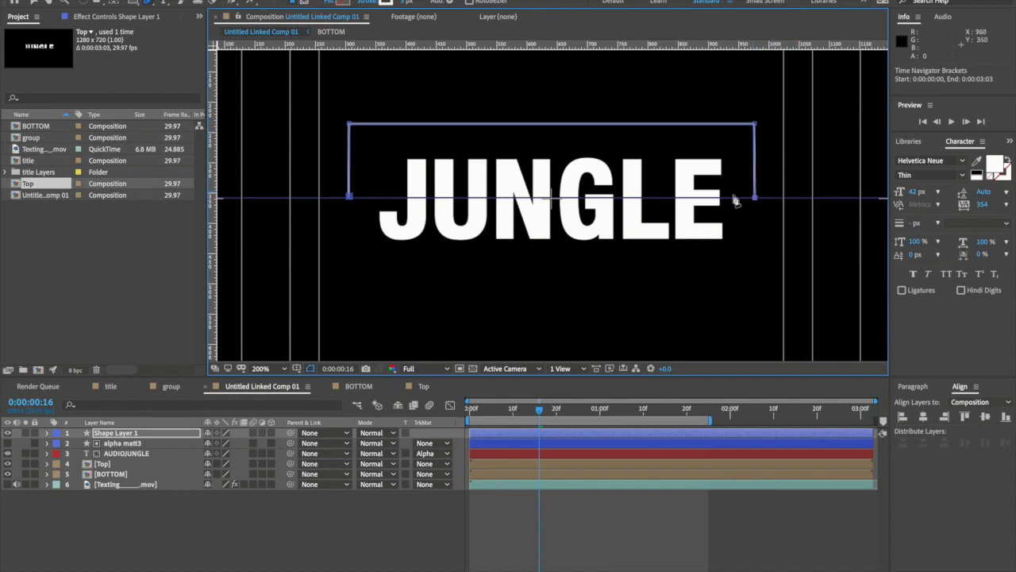
# Select the new bracket-shaped layer and center it horizontally and vertically in the composition.
pyautogui.click(35, 2)
pyautogui.click(400, 90)
pyautogui.click(402, 88)
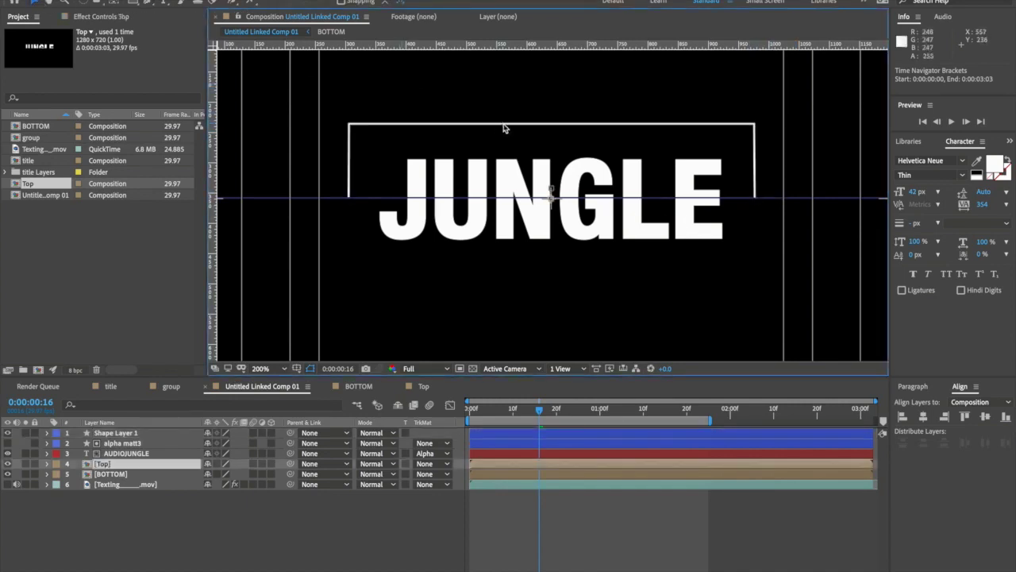
pyautogui.click(117, 433)
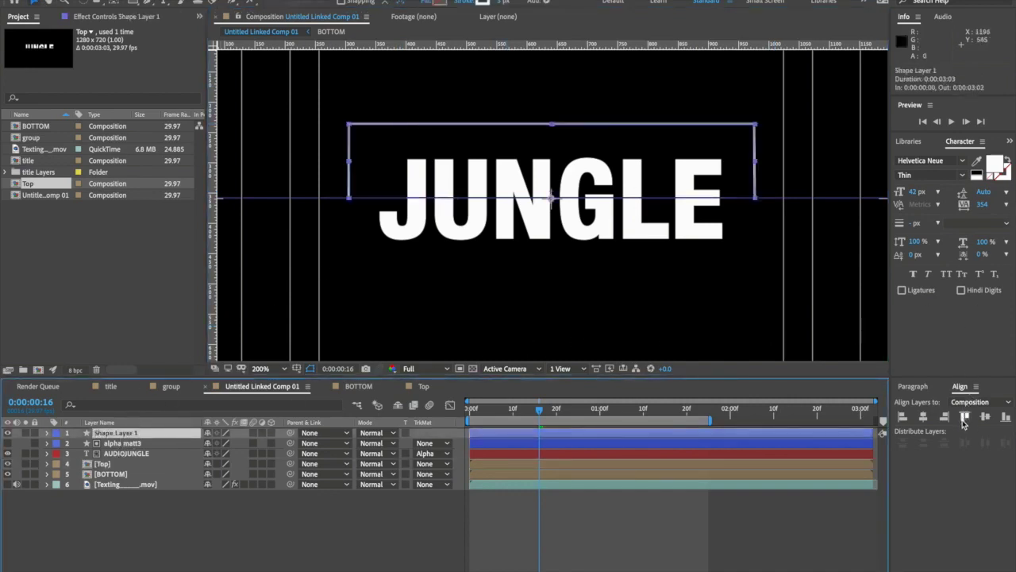
pyautogui.click(924, 419)
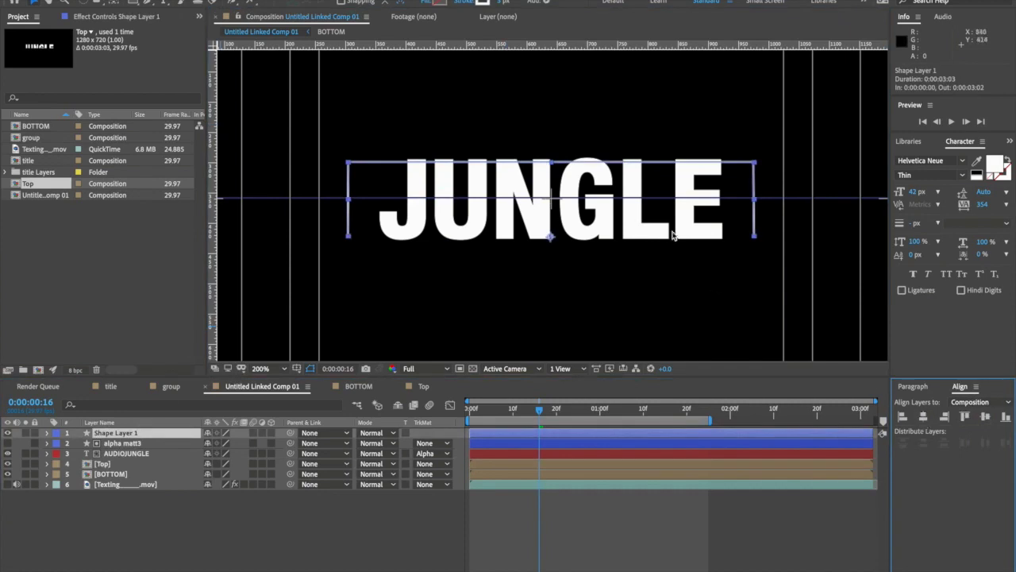
# Nudge the bracket shape up to position 638.8, 356.0 so its open ends sit near the horizontal center guide.
pyautogui.hotkey('shift', 'Up')
pyautogui.hotkey('shift', 'Up')
pyautogui.hotkey('shift', 'Up')
pyautogui.hotkey('shift', 'Up')
pyautogui.hotkey('shift', 'Up')
pyautogui.hotkey('shift', 'Up')
pyautogui.hotkey('shift', 'Up')
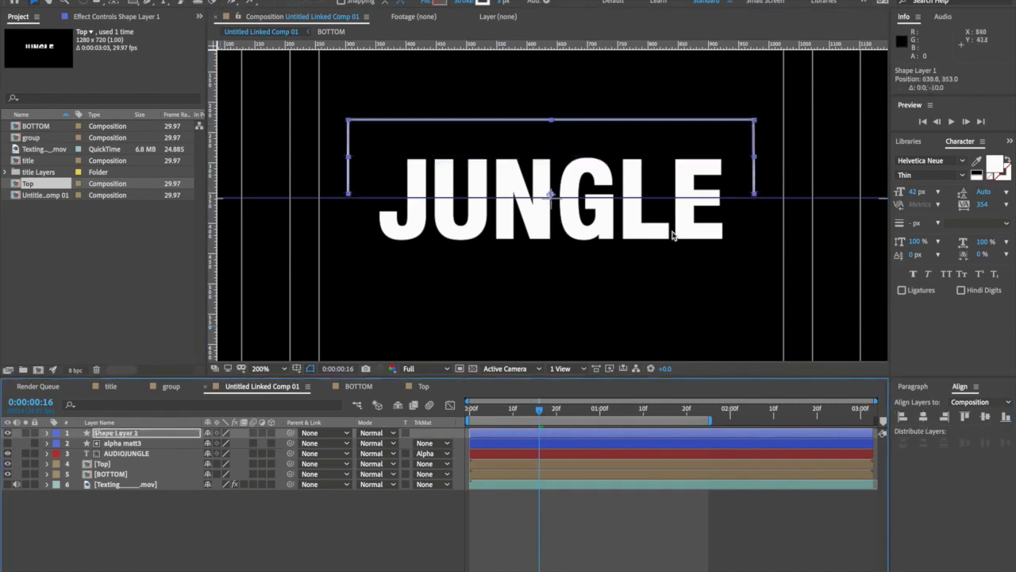
pyautogui.press('Down')
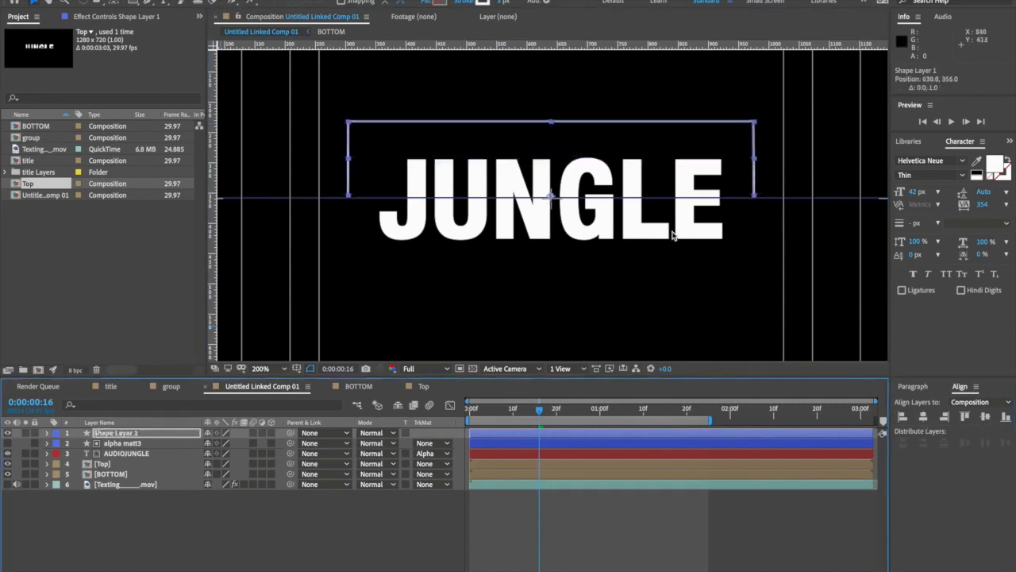
pyautogui.press(',')
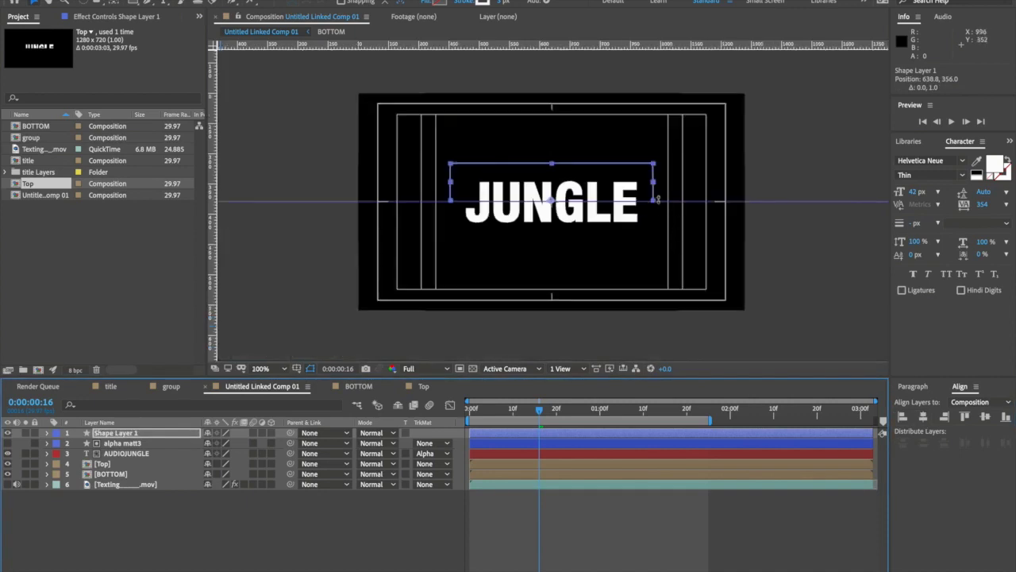
# Rename the bracket's shape layer as line.
pyautogui.click(130, 435)
pyautogui.press('Return')
pyautogui.write('tin')
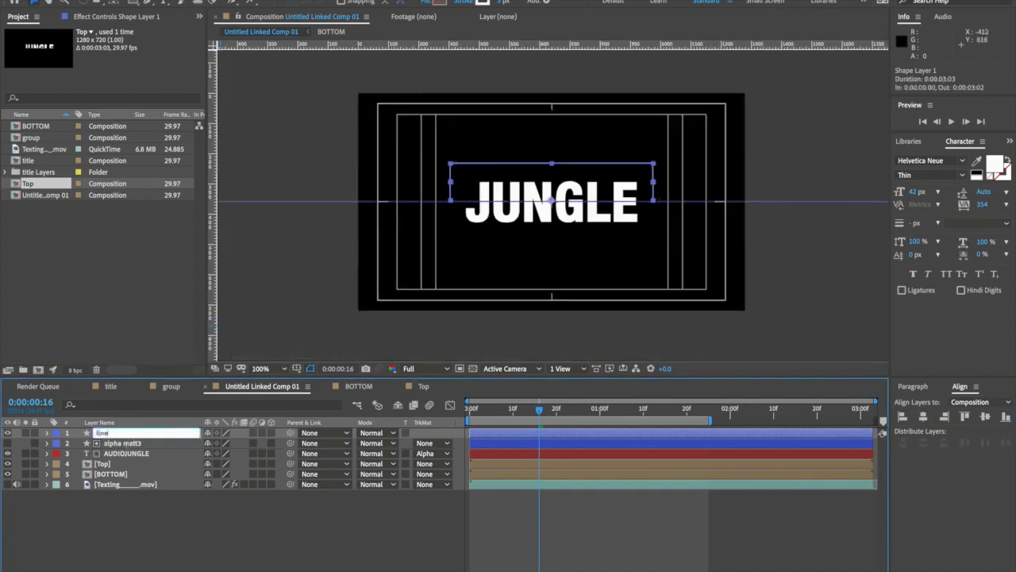
pyautogui.write('e')
pyautogui.press('Return')
pyautogui.press('.')
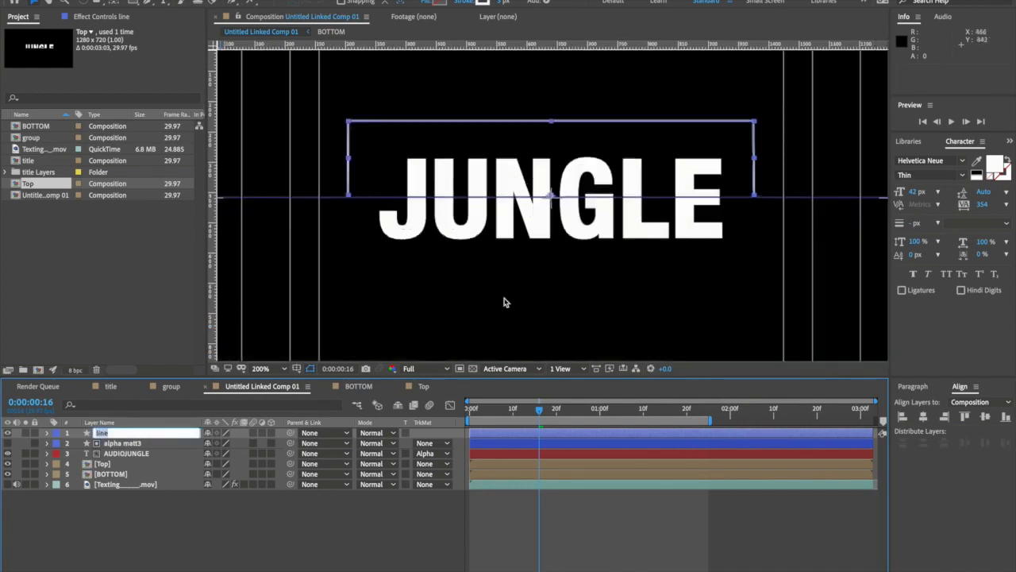
# Return the playhead to 0:00:00:00, add Trim Paths to the line layer, and expand its properties.
pyautogui.moveTo(537, 410); pyautogui.dragTo(442, 412)
pyautogui.click(98, 433)
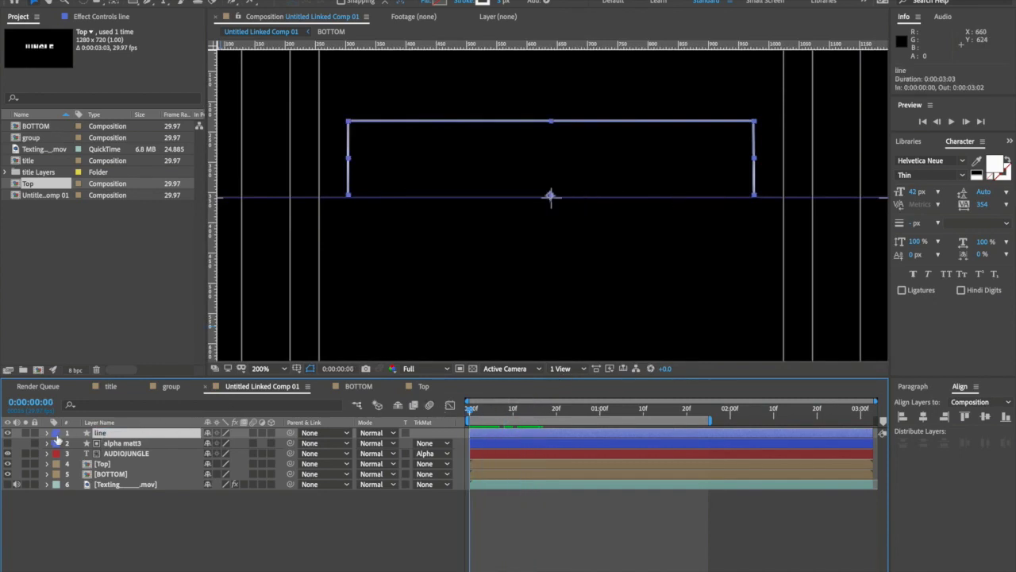
pyautogui.click(47, 434)
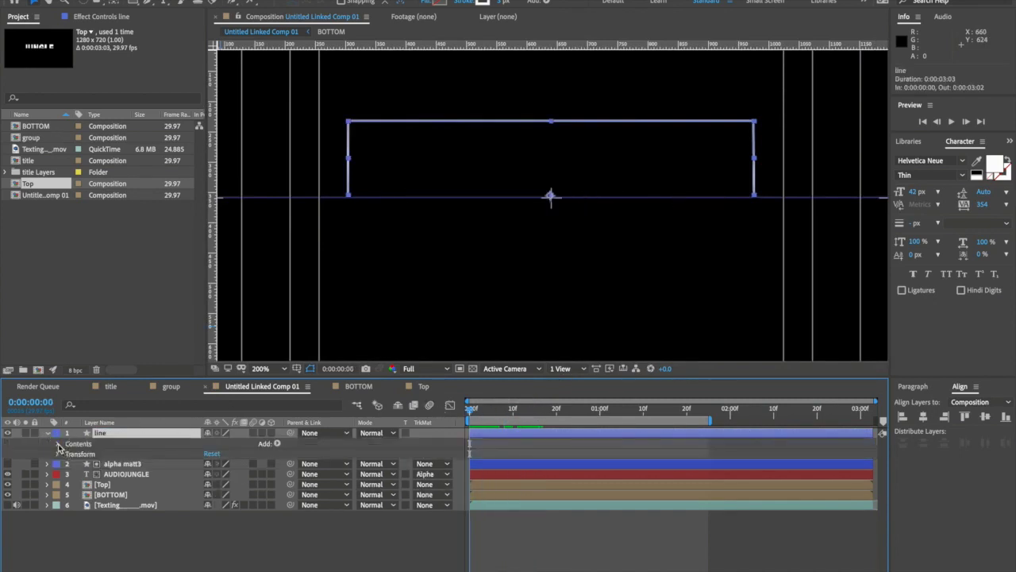
pyautogui.click(277, 444)
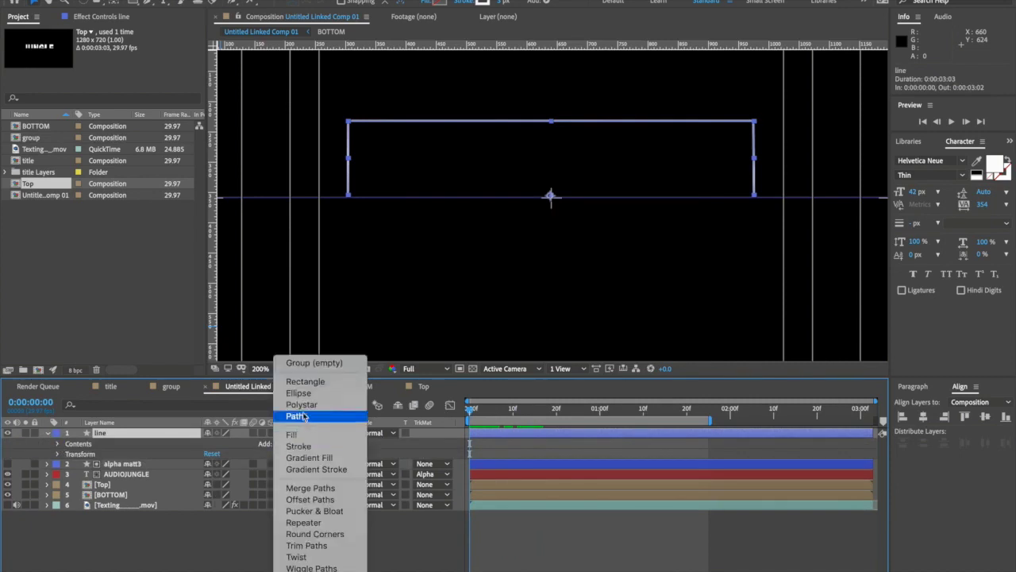
pyautogui.click(317, 547)
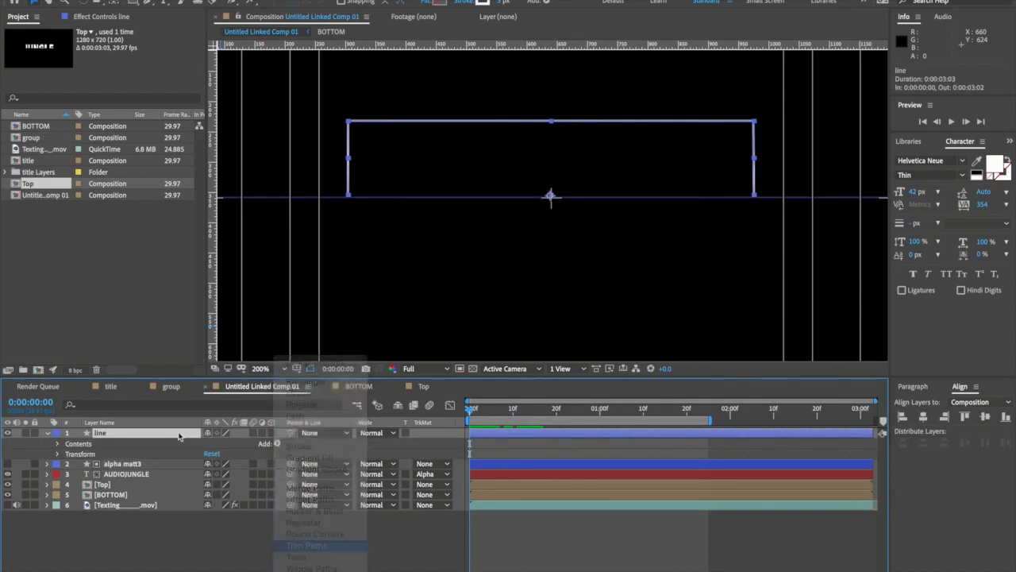
pyautogui.click(68, 465)
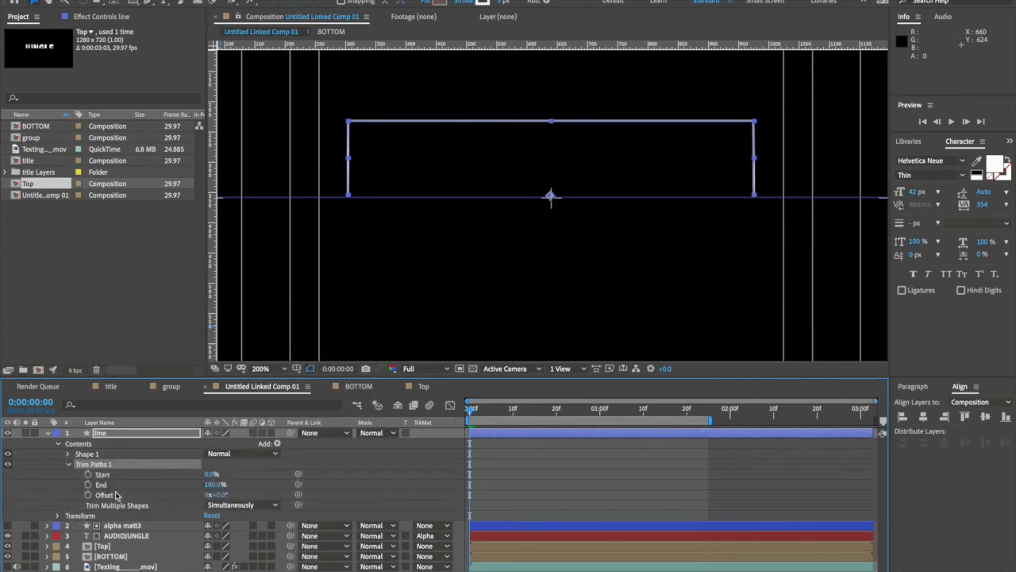
# Enable keyframing for the Trim Paths End value and set it to 0% at 0:00:00:00.
pyautogui.click(88, 484)
pyautogui.click(212, 484)
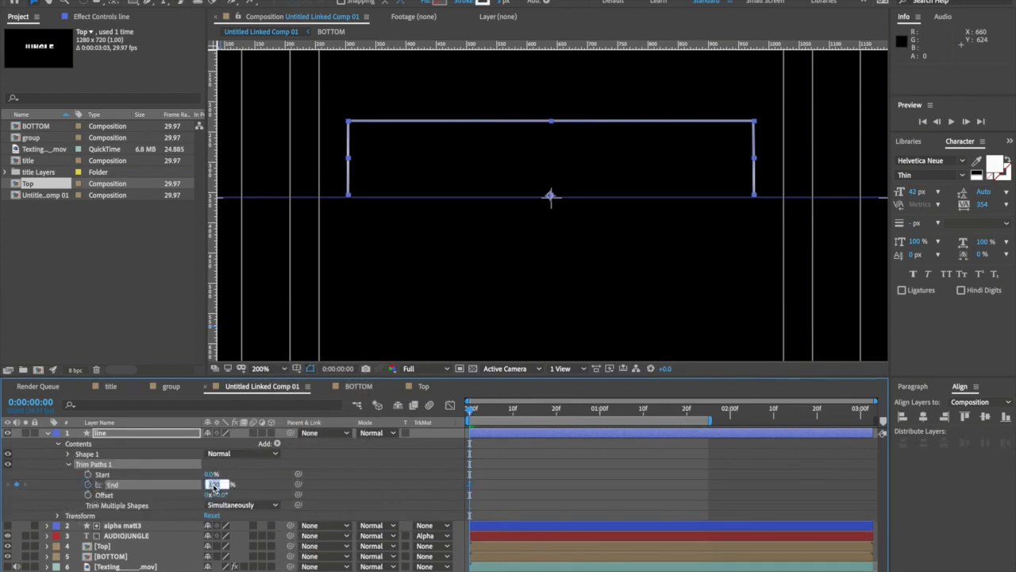
pyautogui.write('0')
pyautogui.press('Return')
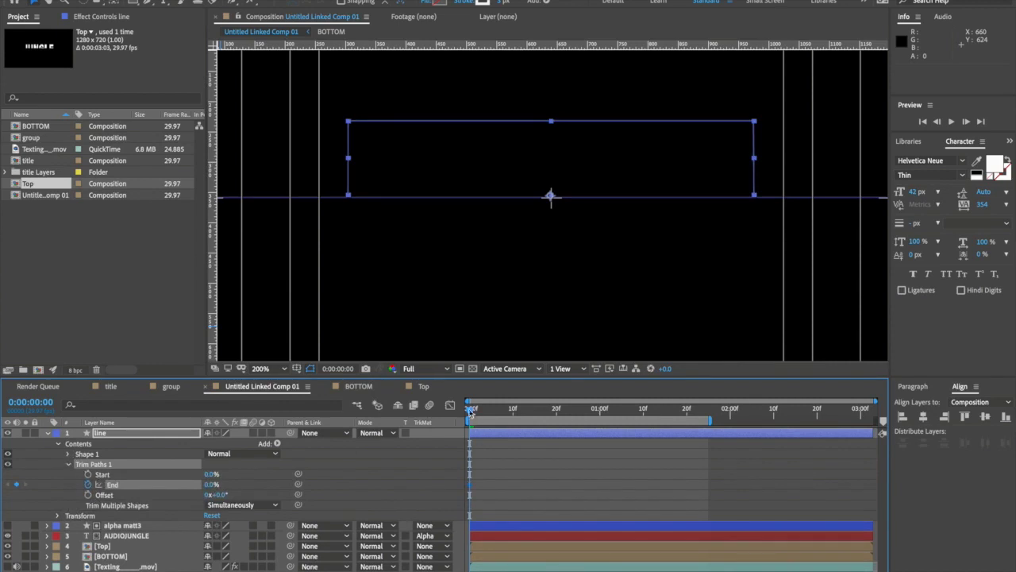
# Move the playhead to 0:00:00:20 and set the line layer's Trim Paths End value to 100%.
pyautogui.click(30, 402)
pyautogui.write('2')
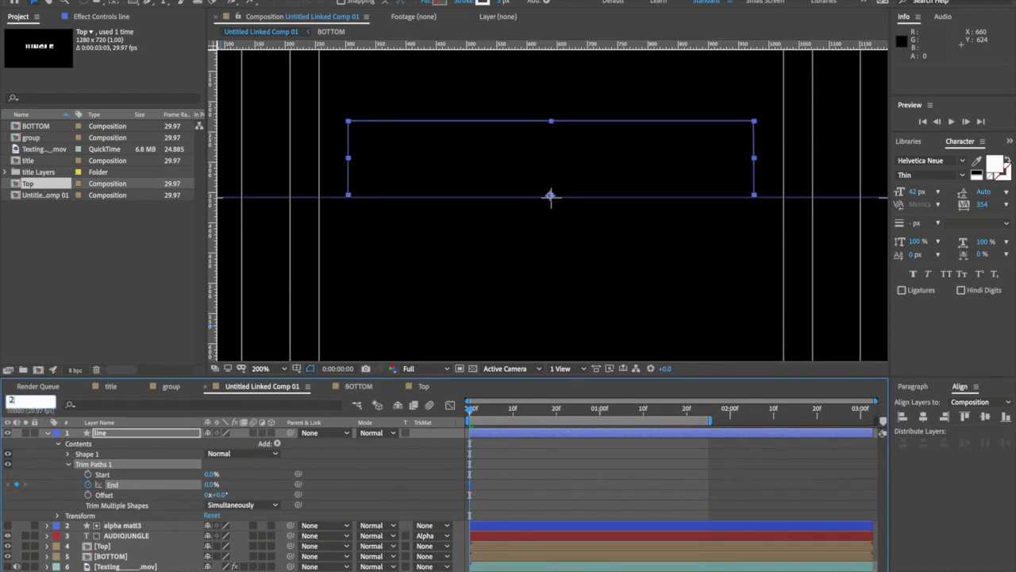
pyautogui.press('Return')
pyautogui.click(46, 406)
pyautogui.write('20')
pyautogui.press('Return')
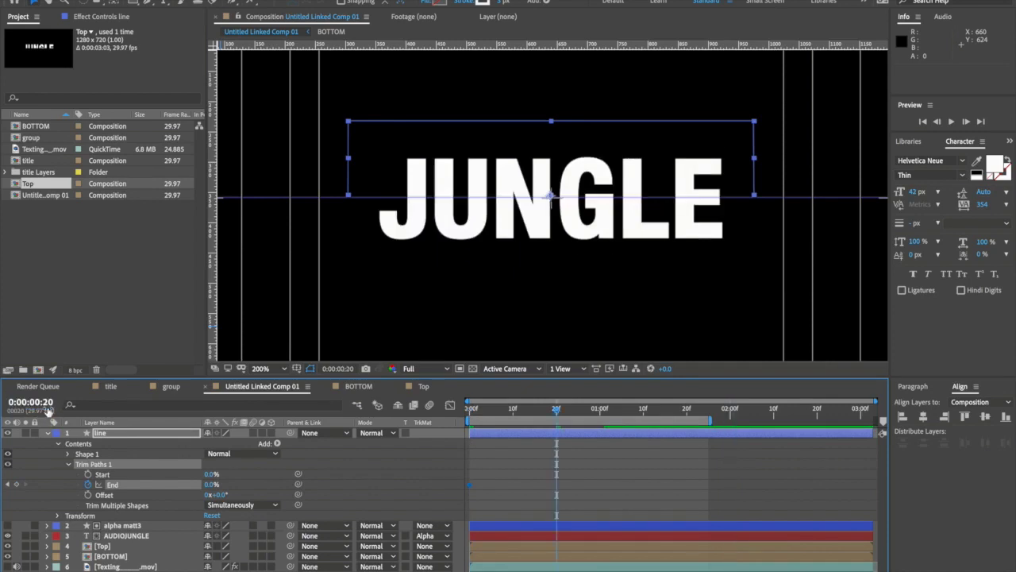
pyautogui.click(211, 486)
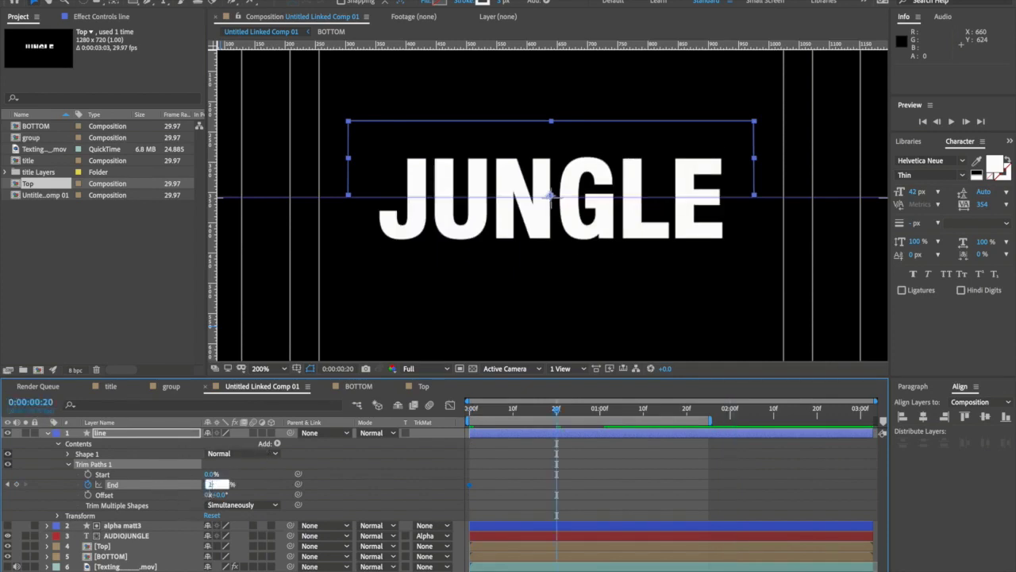
pyautogui.write('100')
pyautogui.press('Return')
pyautogui.moveTo(558, 414)
pyautogui.mouseDown()
pyautogui.moveTo(456, 411)
pyautogui.moveTo(569, 417)
pyautogui.mouseUp()
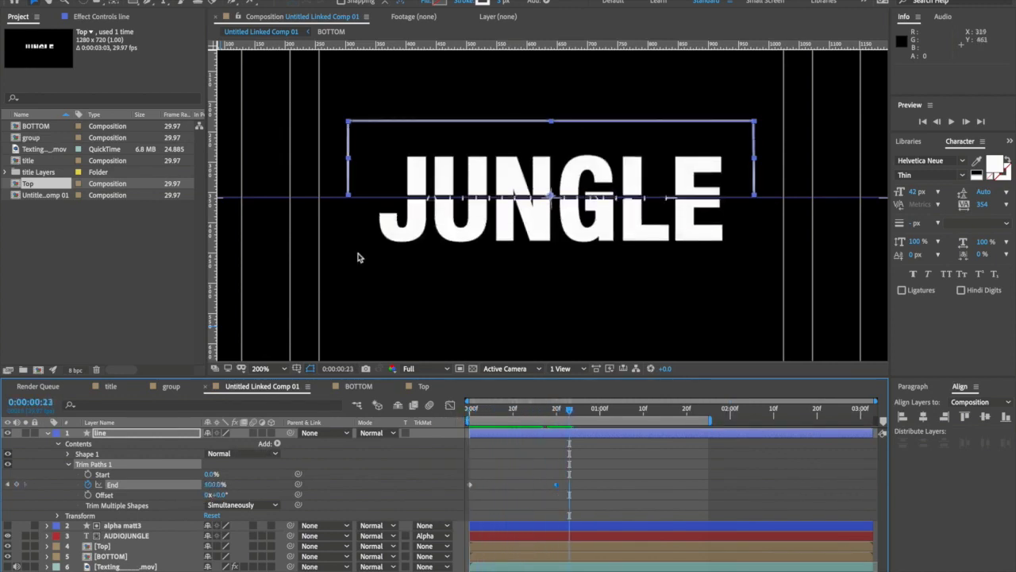
# Apply Easy Ease to both Trim Paths End keyframes on the line layer.
pyautogui.moveTo(569, 411); pyautogui.dragTo(548, 424)
pyautogui.moveTo(564, 478); pyautogui.dragTo(445, 497)
pyautogui.press('F9')
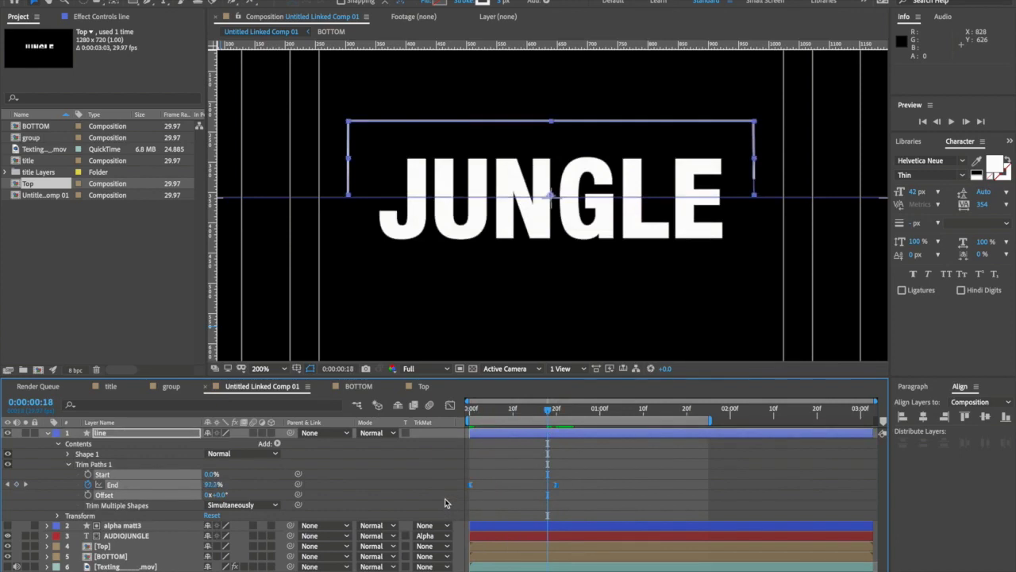
pyautogui.click(568, 482)
pyautogui.moveTo(457, 494); pyautogui.dragTo(457, 493)
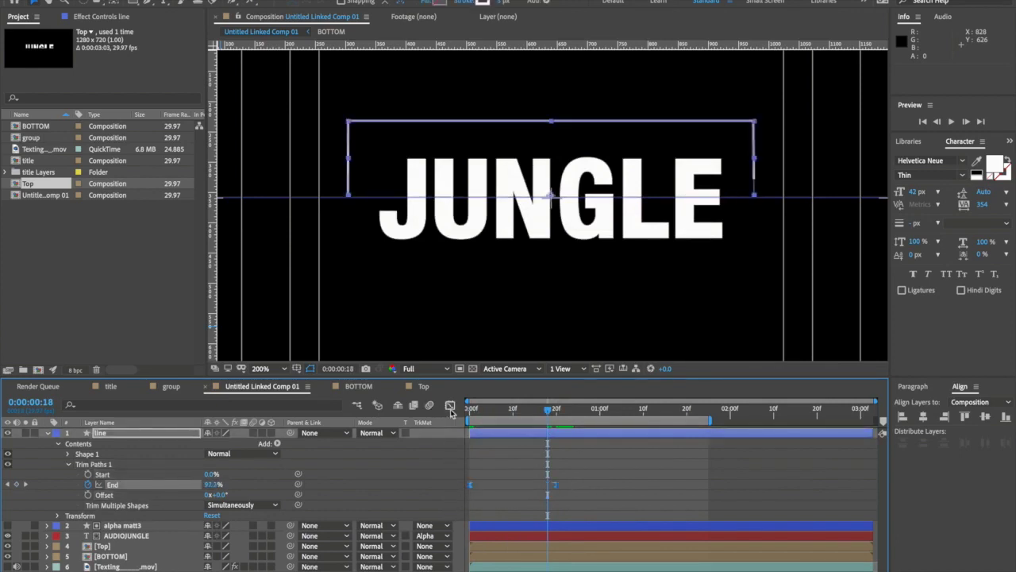
# Reshape the End speed curve by lengthening the last keyframe's incoming influence so the line draws fast at first, and preview it.
pyautogui.click(451, 405)
pyautogui.click(557, 563)
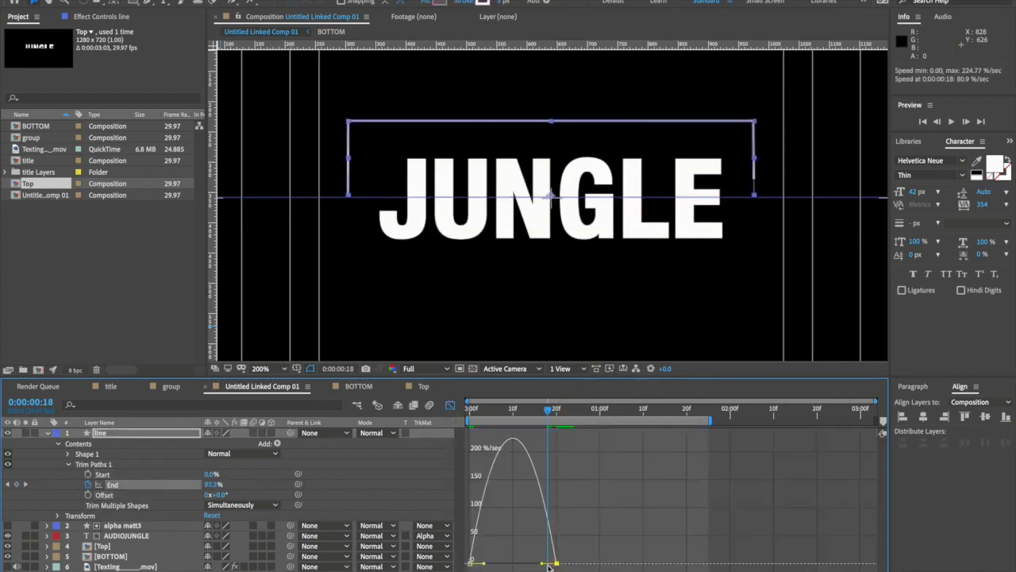
pyautogui.moveTo(543, 564); pyautogui.dragTo(512, 563)
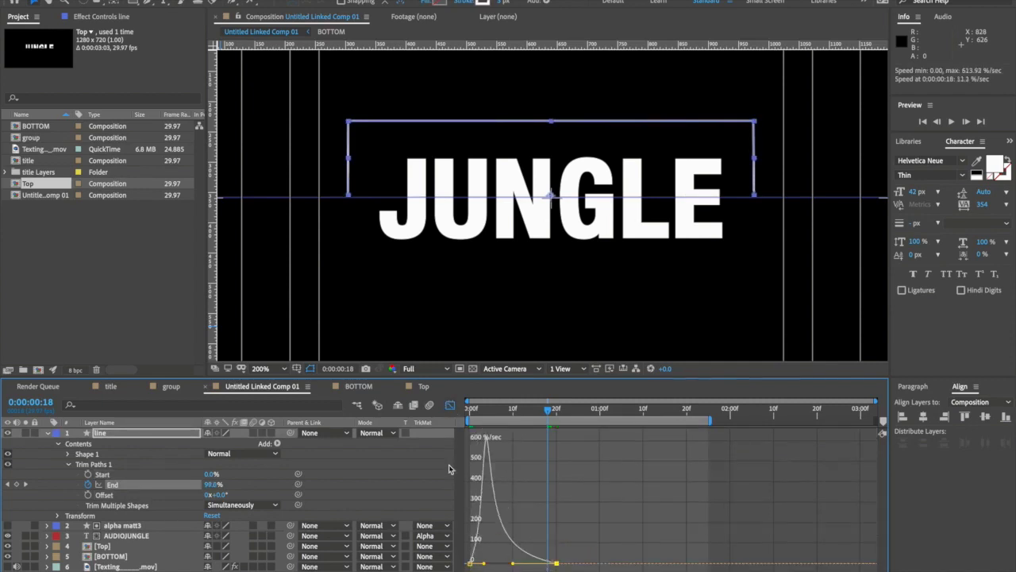
pyautogui.click(450, 405)
pyautogui.press('space')
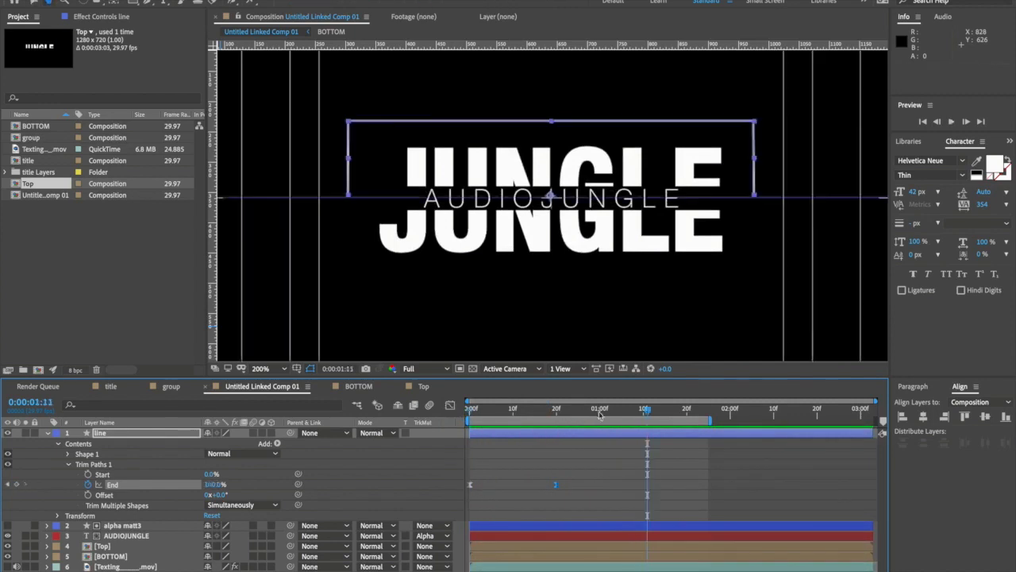
pyautogui.moveTo(584, 417); pyautogui.dragTo(553, 426)
# Pre-compose the line and alpha matt3 layers together as line_top, moving all attributes into the new composition.
pyautogui.click(48, 433)
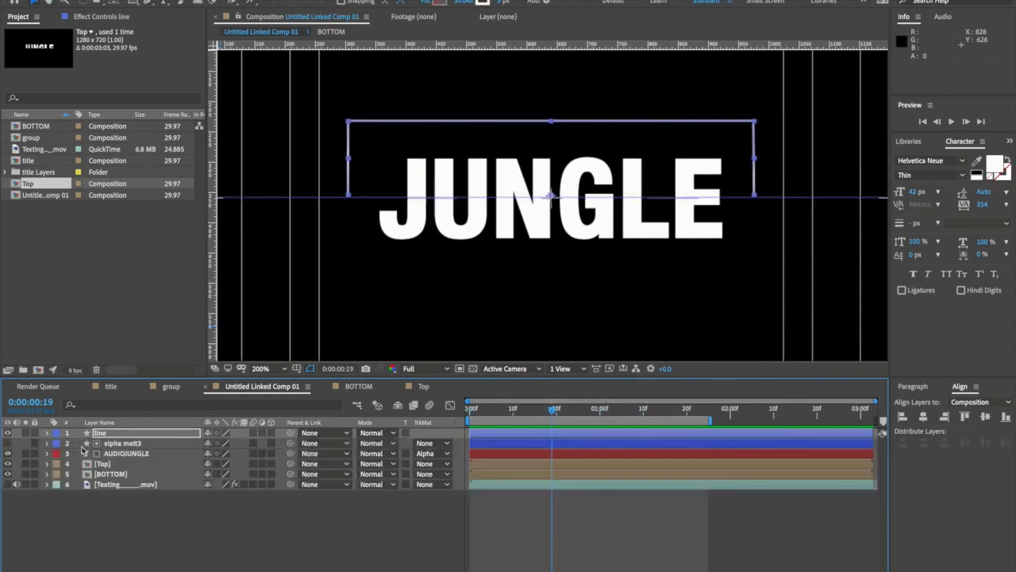
pyautogui.click(121, 444)
pyautogui.click(150, 433)
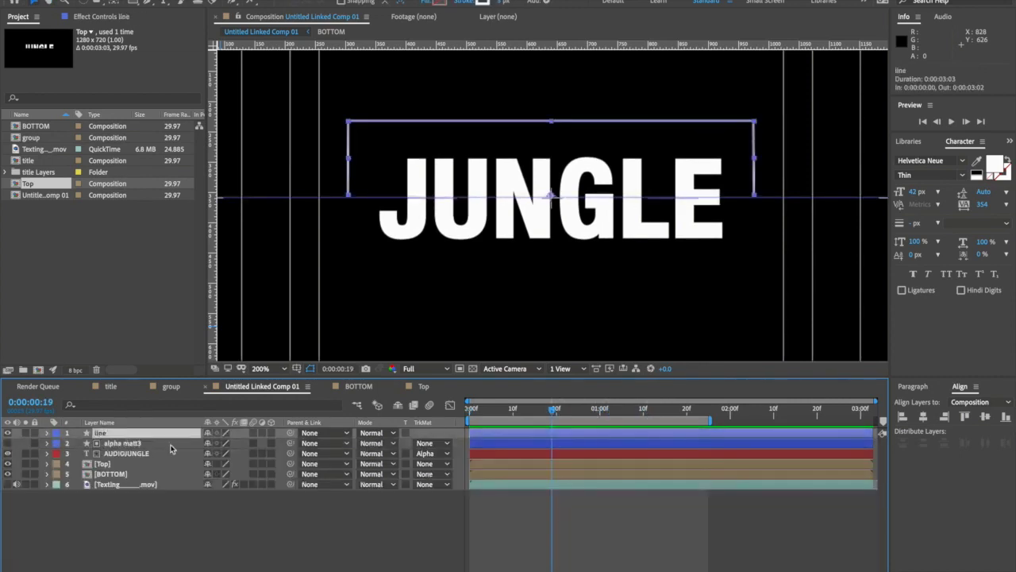
pyautogui.keyDown('shift'); pyautogui.click(123, 443); pyautogui.keyUp('shift')
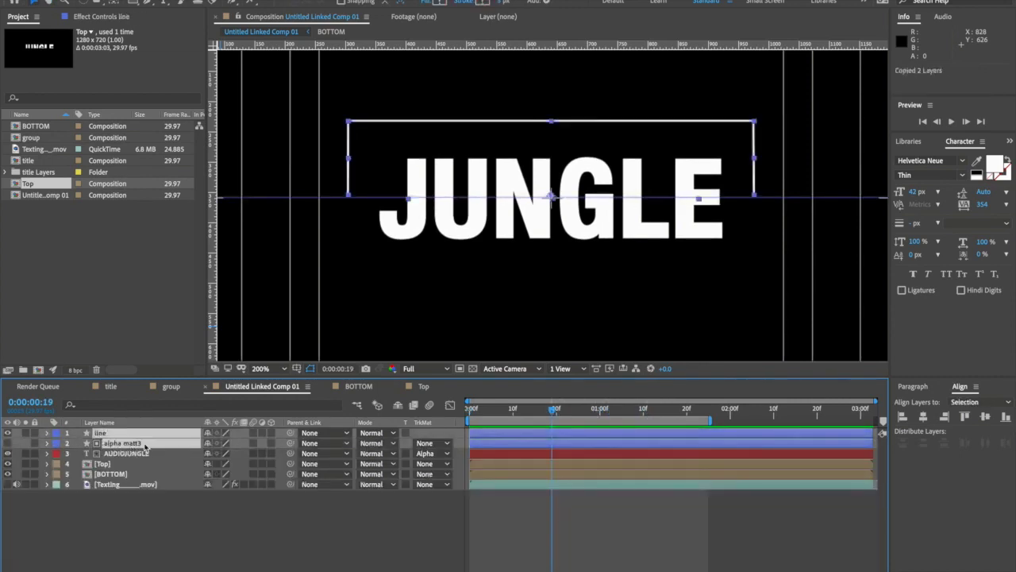
pyautogui.press('super+shift+c')
pyautogui.write('line_top')
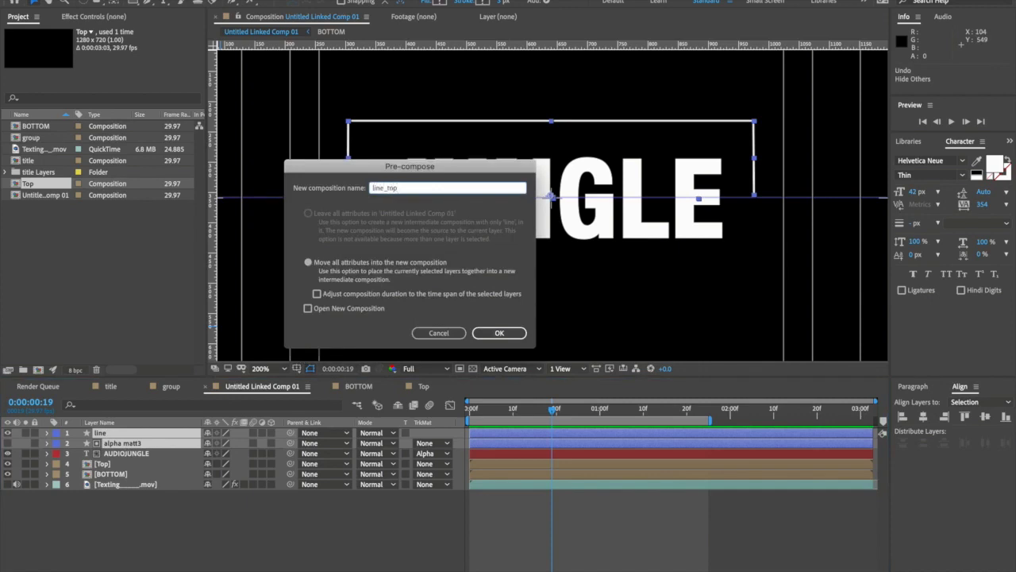
pyautogui.press('Return')
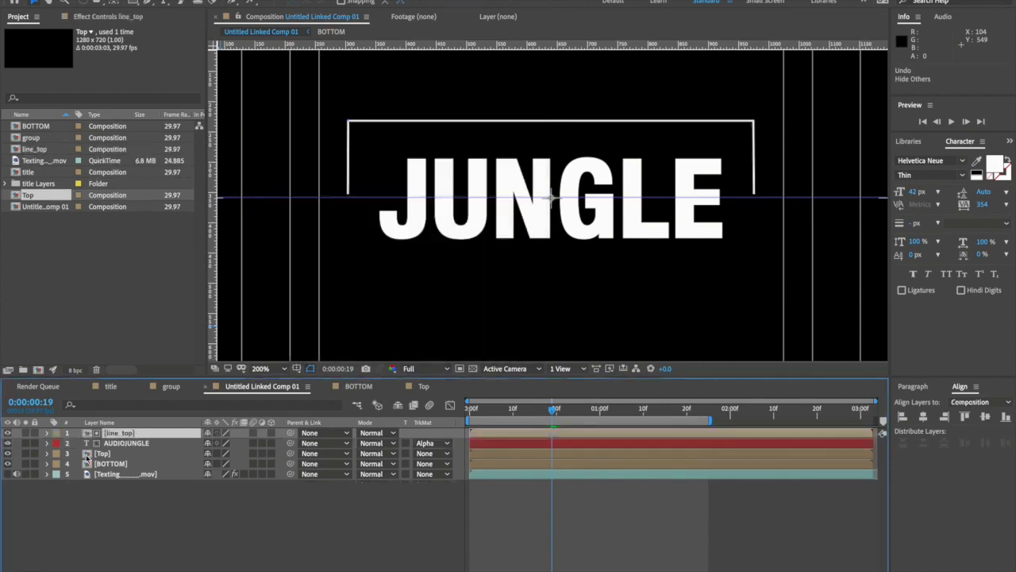
# Duplicate the line_top layer and rotate the upper copy by 180°.
pyautogui.click(8, 433)
pyautogui.click(8, 432)
pyautogui.hotkey('ctrl', 'd')
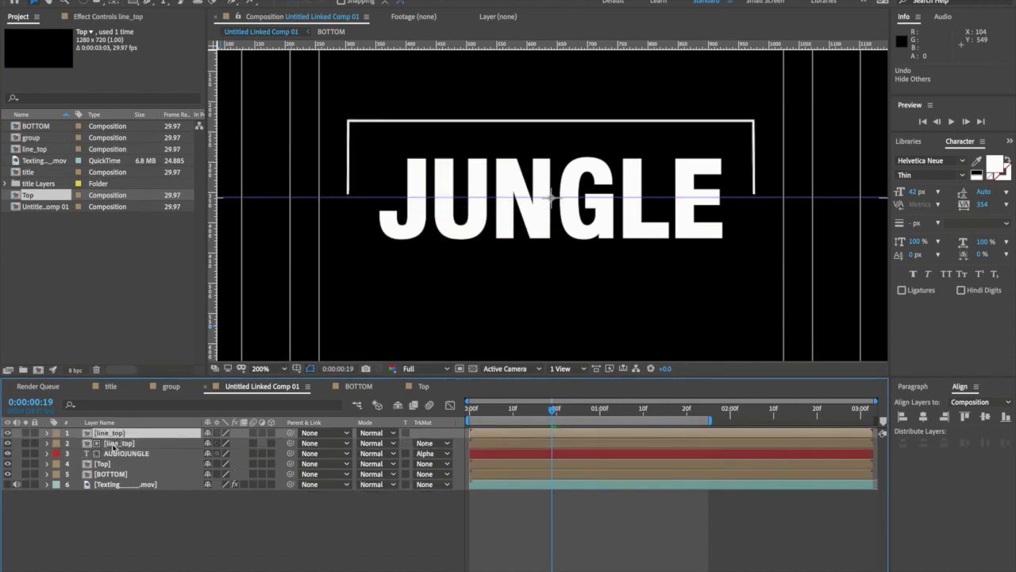
pyautogui.click(117, 445)
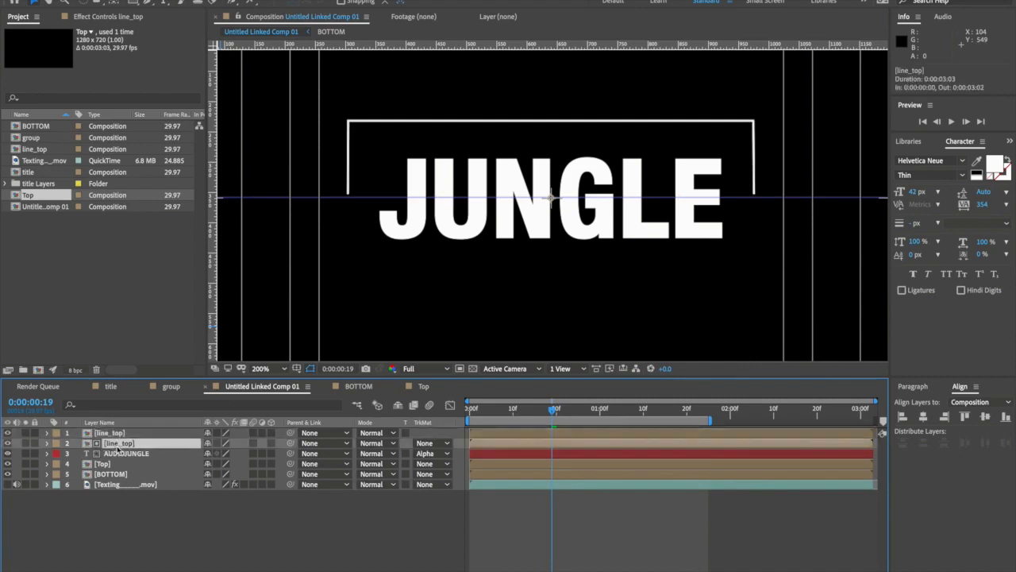
pyautogui.click(123, 437)
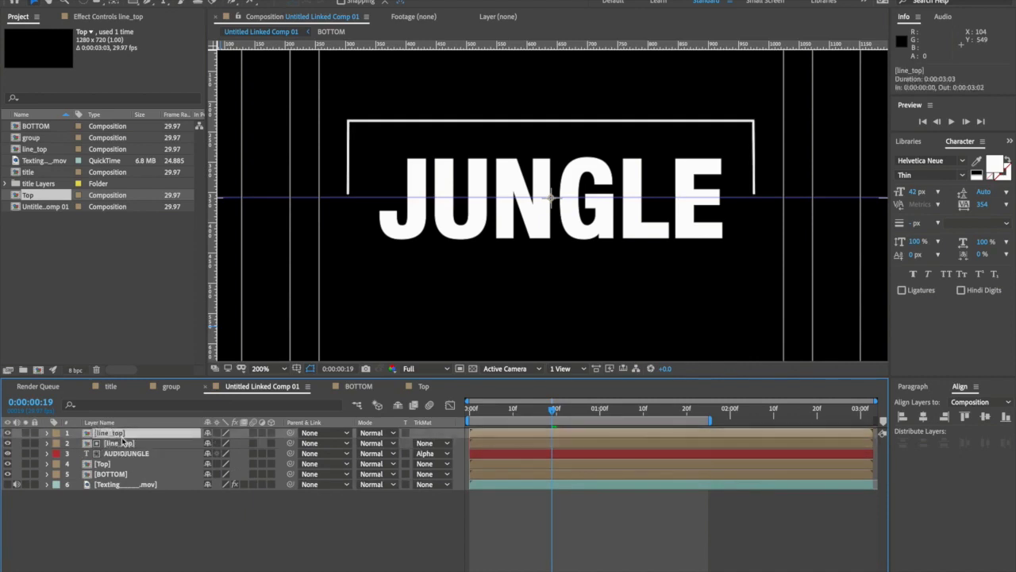
pyautogui.press('r')
pyautogui.click(222, 443)
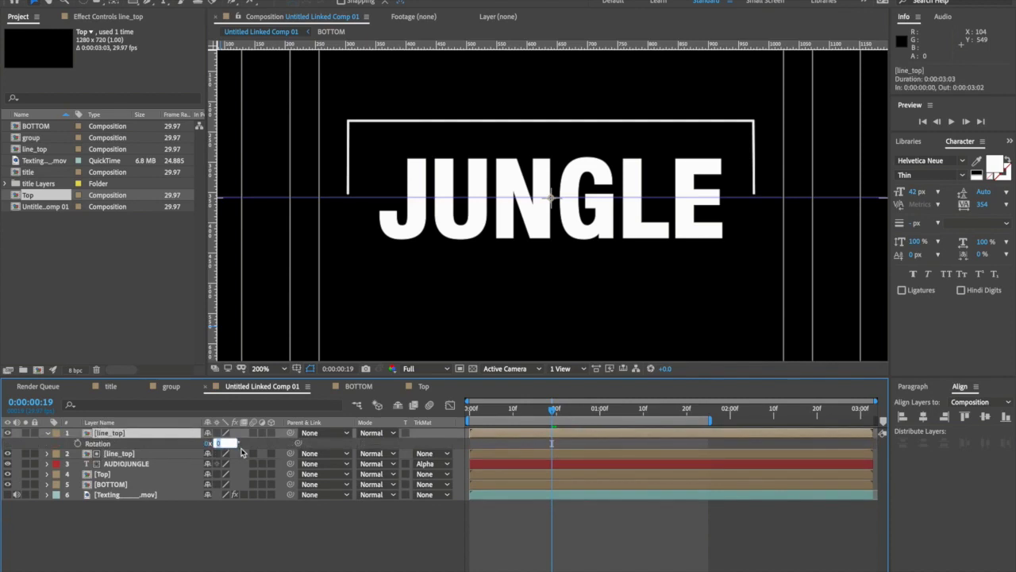
pyautogui.write('180')
pyautogui.press('Return')
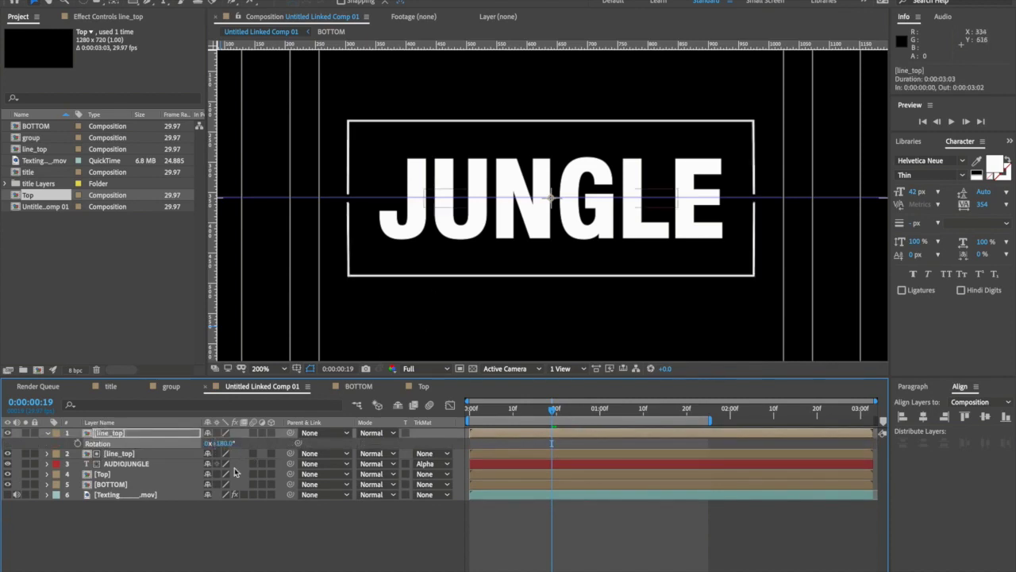
# Nudge the rotated line_top copy up to position 640.0, 351.0.
pyautogui.press('Up')
pyautogui.press('Up')
pyautogui.press('Up')
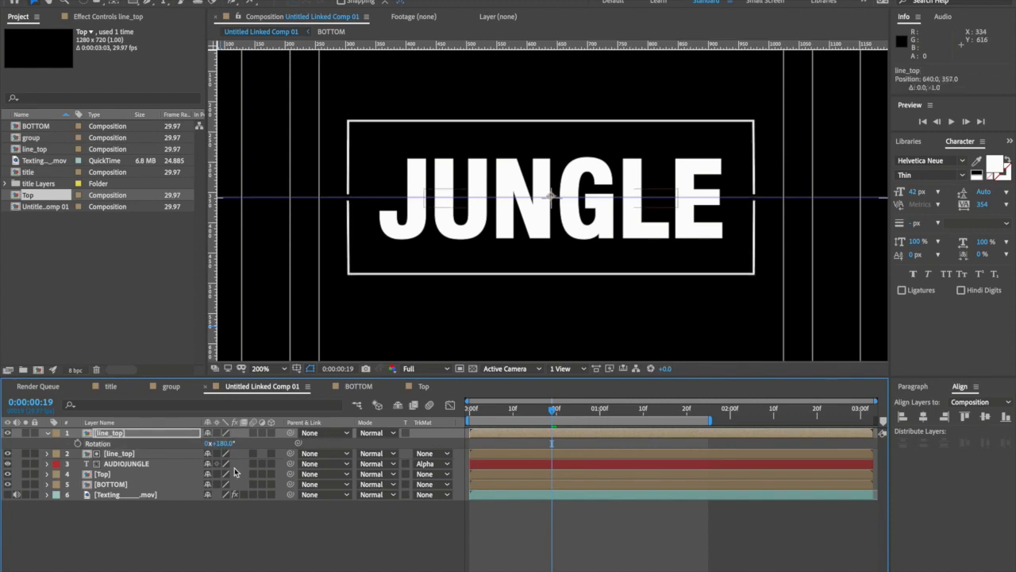
pyautogui.press('Up')
pyautogui.press('Up')
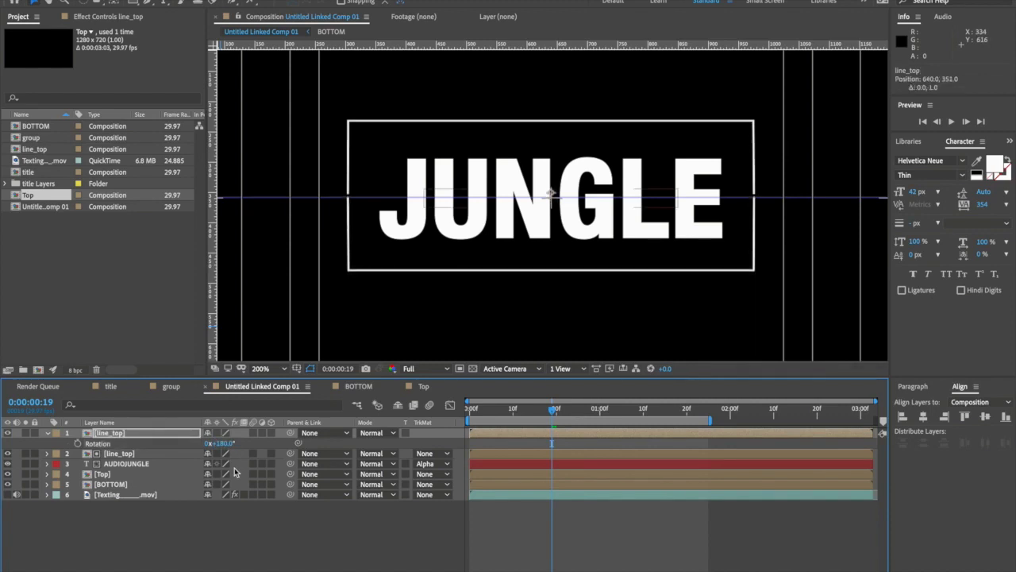
# Nudge the original line_top layer down to position 640.0, 366.0 to close the frame, and preview the animation.
pyautogui.click(154, 456)
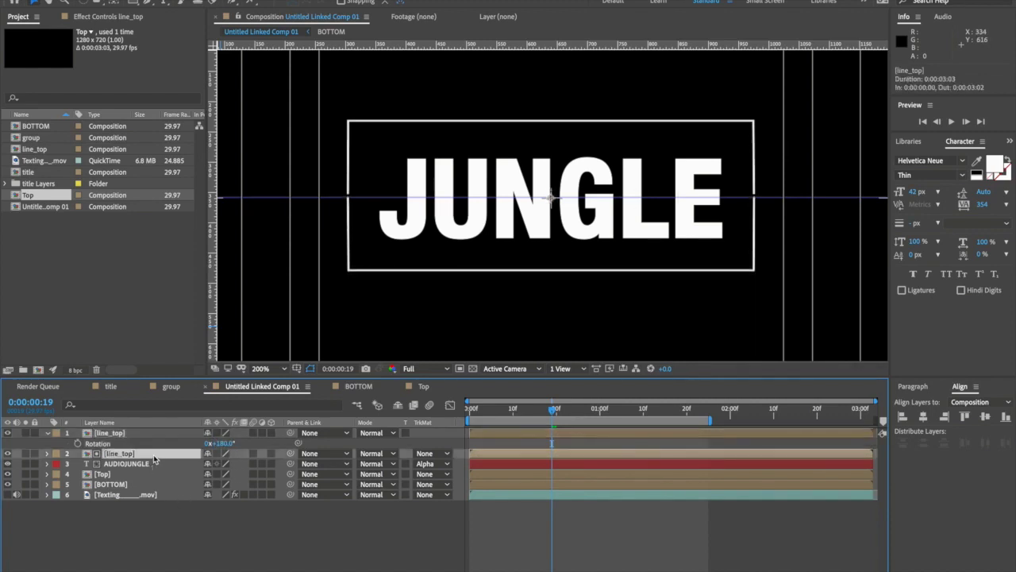
pyautogui.press('Down')
pyautogui.press('Down')
pyautogui.press('Down')
pyautogui.press('Down')
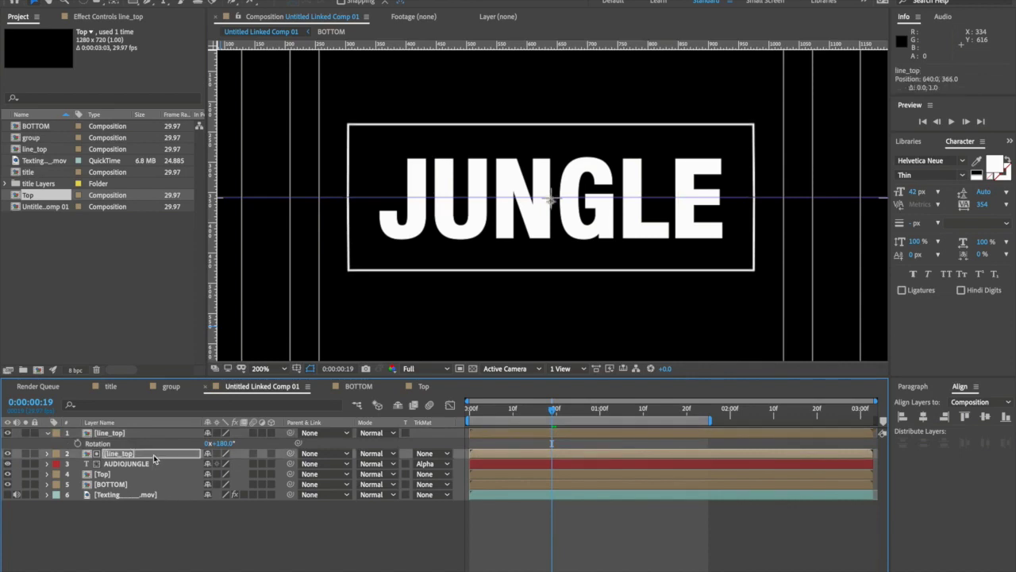
pyautogui.press('space')
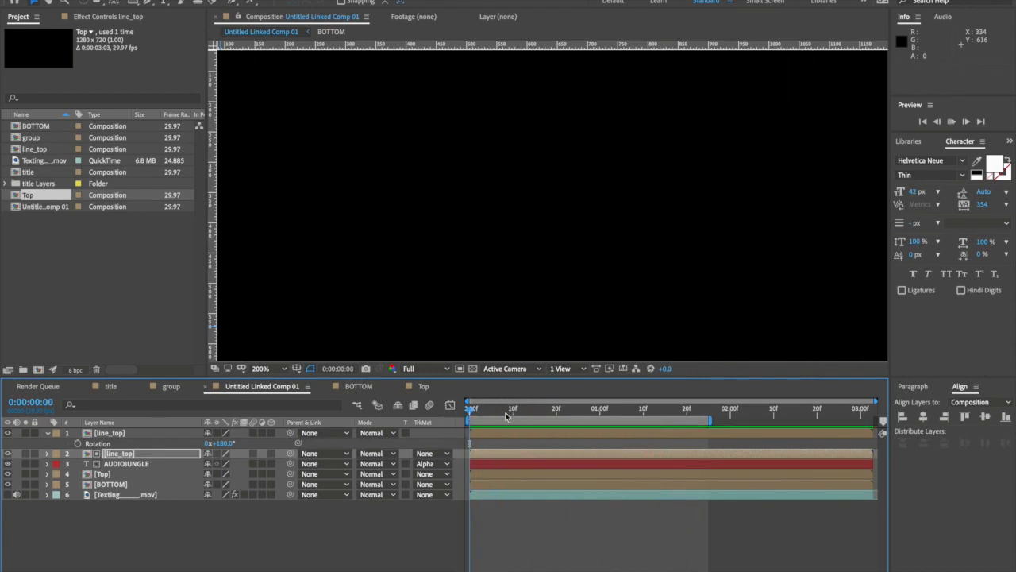
# Reveal the Top layer's keyframes and add Position keyframes to both line_top layers at its first one, 0:00:00:20.
pyautogui.click(123, 474)
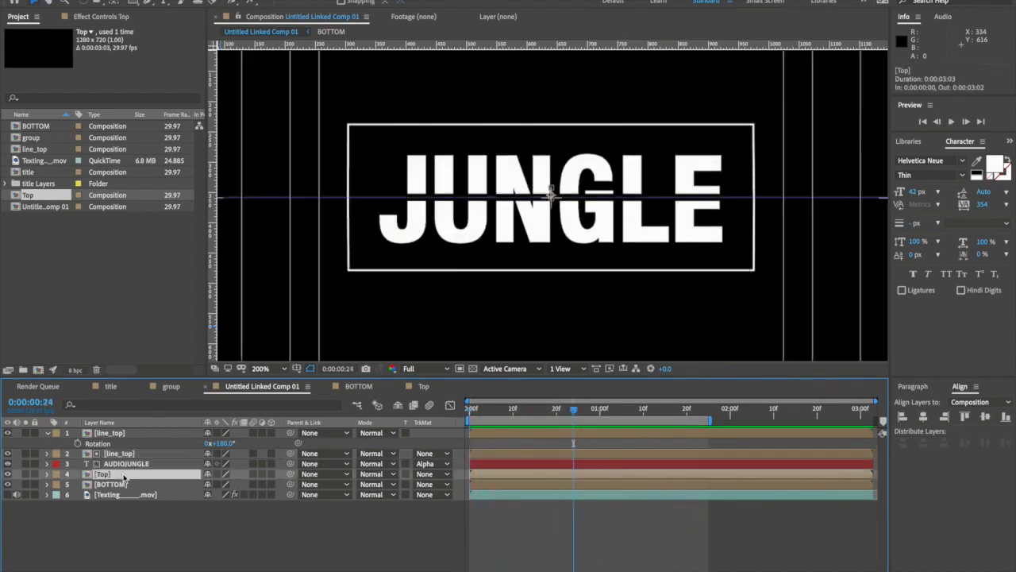
pyautogui.press('u')
pyautogui.moveTo(575, 412); pyautogui.dragTo(553, 409)
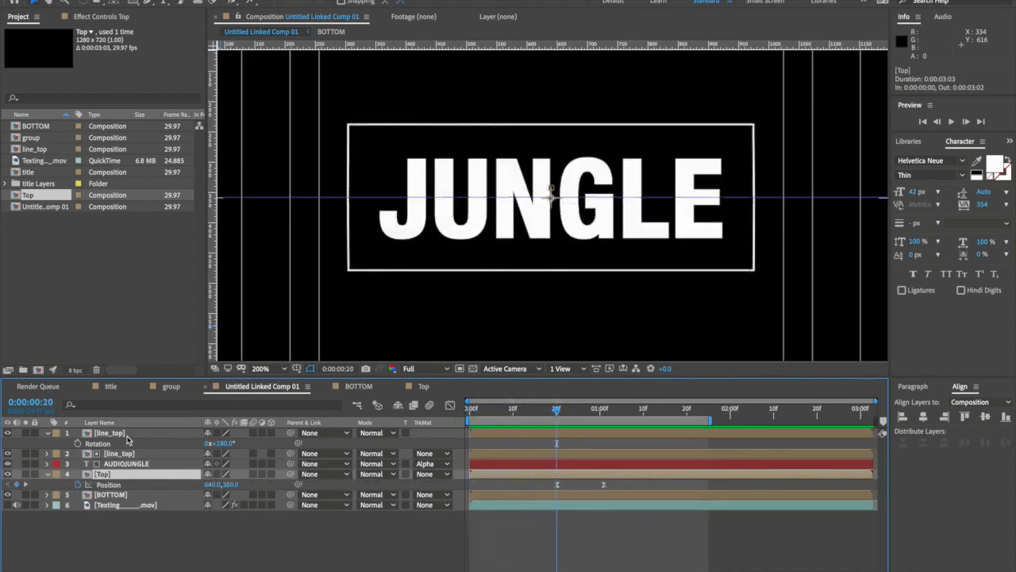
pyautogui.click(125, 435)
pyautogui.keyDown('shift'); pyautogui.click(120, 453); pyautogui.keyUp('shift')
pyautogui.press('p')
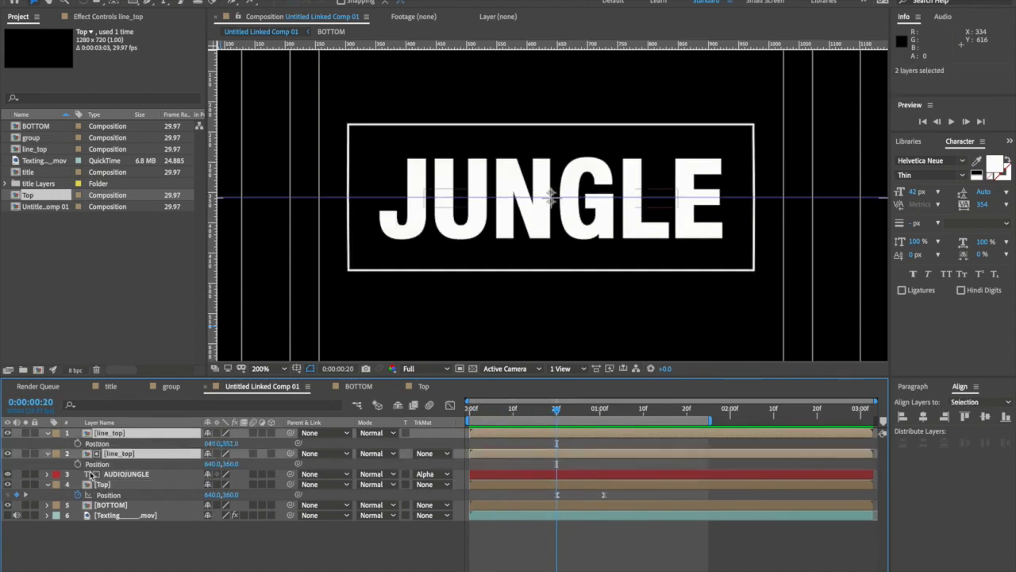
pyautogui.hotkey('alt', 'shift', 'p')
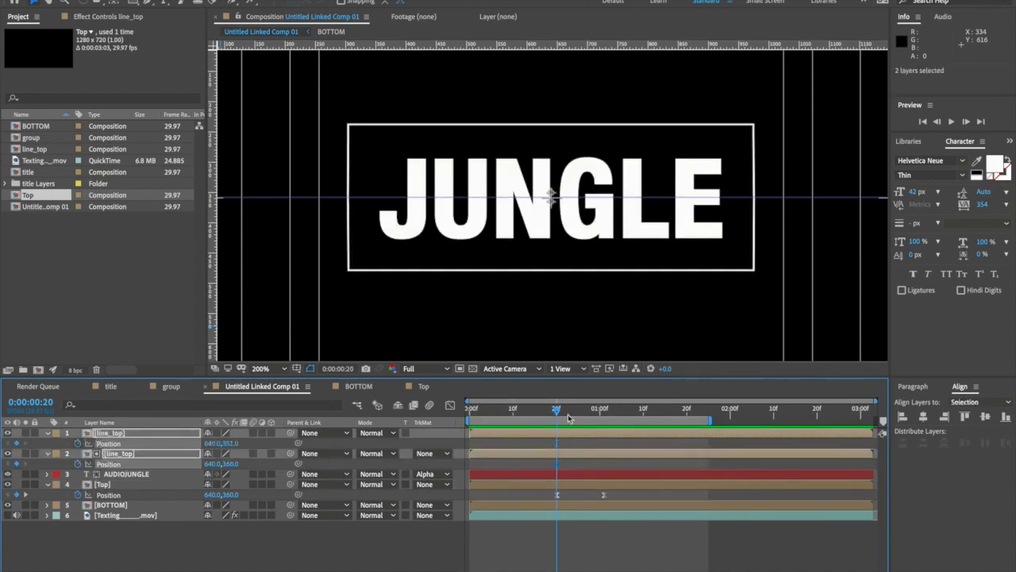
# At the Top layer's second keyframe, 0:00:01:01, move the rotated line_top copy down to position 640.0, 374.0.
pyautogui.moveTo(561, 413); pyautogui.dragTo(605, 412)
pyautogui.click(166, 536)
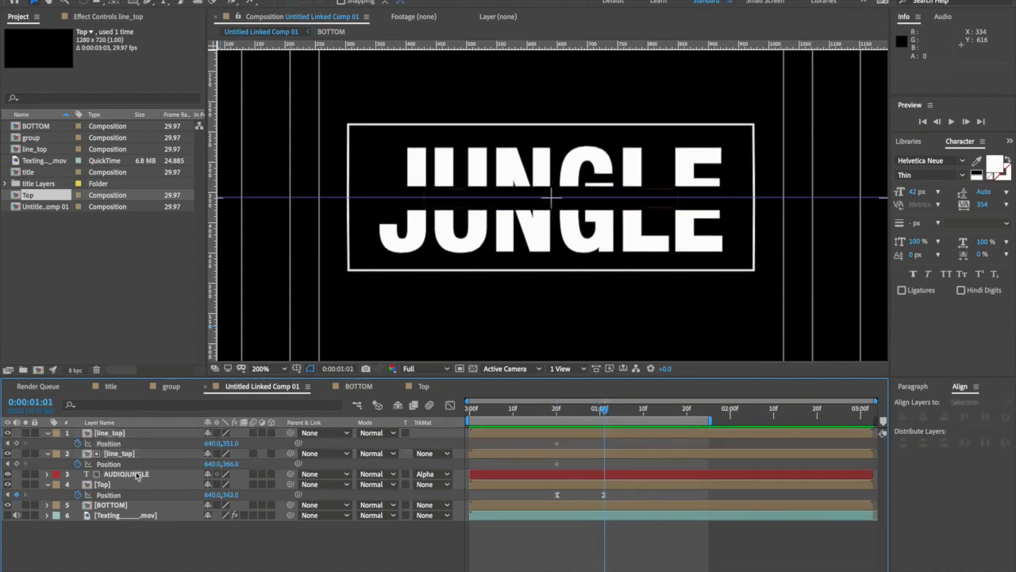
pyautogui.click(121, 435)
pyautogui.hotkey('shift', 'Up')
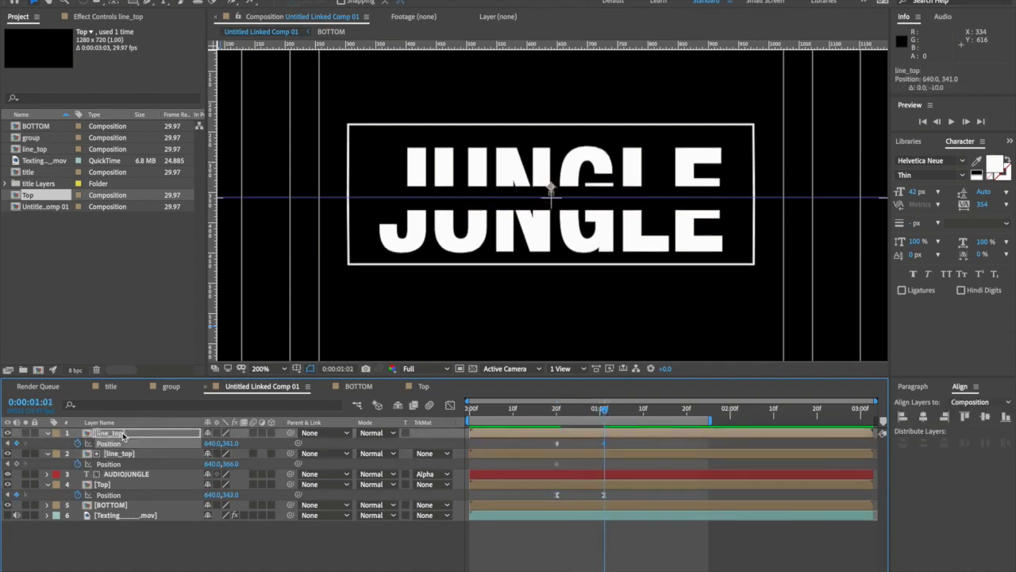
pyautogui.hotkey('shift', 'Down')
pyautogui.hotkey('shift', 'Down')
pyautogui.hotkey('shift', 'Down')
pyautogui.press('Down')
pyautogui.press('Down')
pyautogui.press('Down')
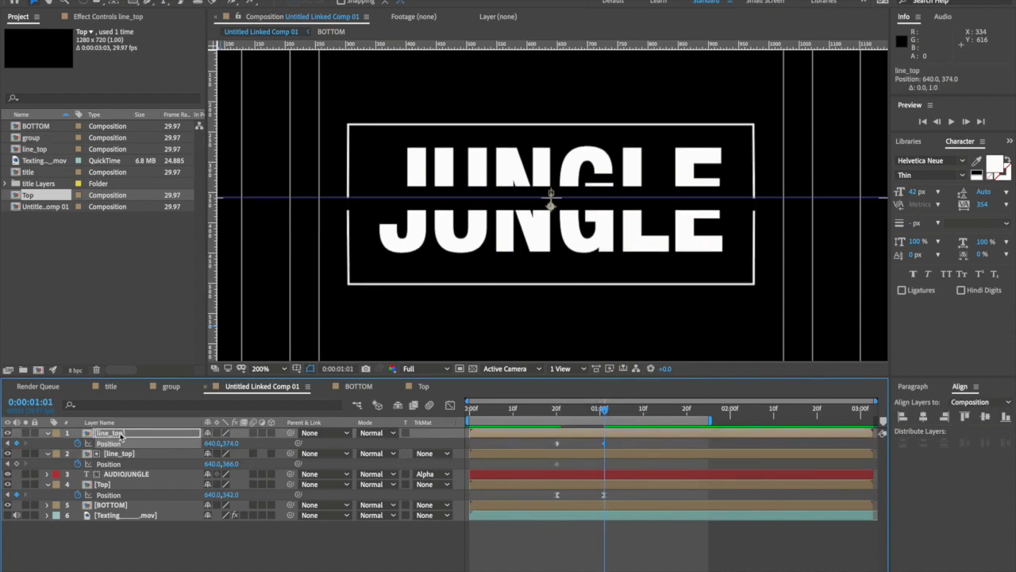
# Move the original line_top layer up to position 640.0, 349.0 at 0:00:01:01.
pyautogui.click(114, 455)
pyautogui.hotkey('shift', 'Up')
pyautogui.hotkey('shift', 'Up')
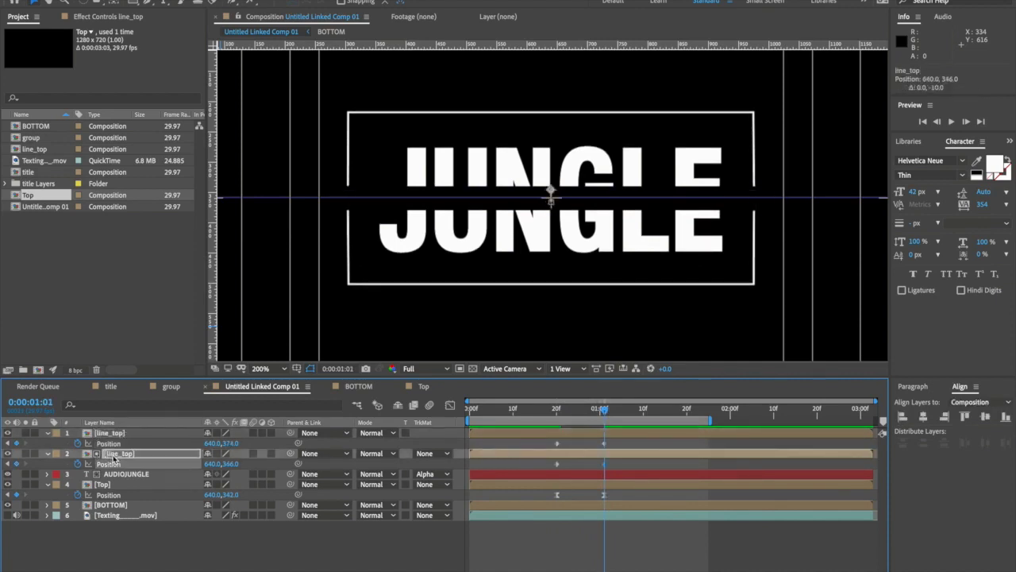
pyautogui.press('Down')
pyautogui.press('Down')
pyautogui.press('Down')
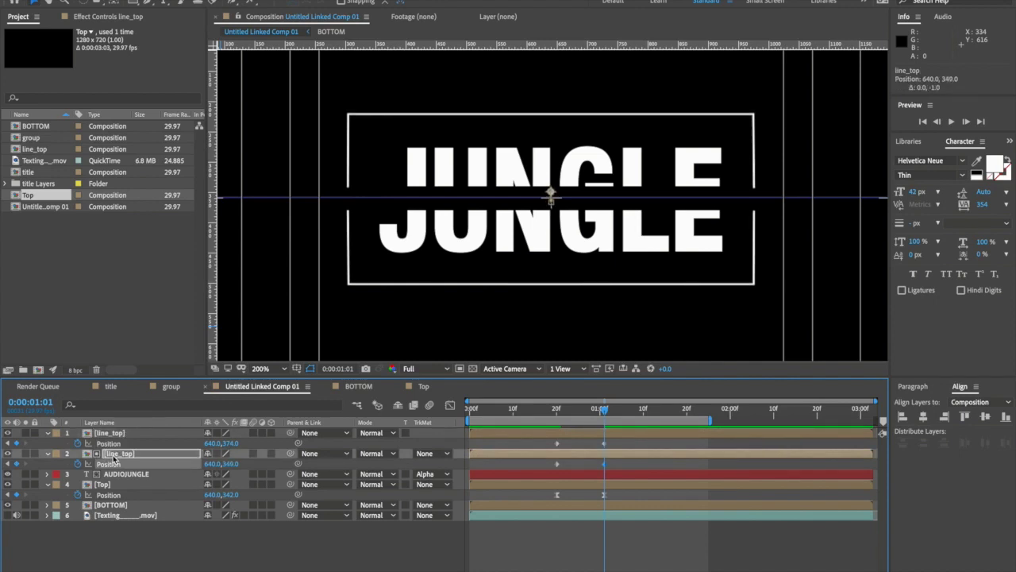
pyautogui.press('Down')
# Reshape the speed graph of both line_top layers' Position keyframes so the movement peaks early and slows gradually, and preview it.
pyautogui.moveTo(604, 410); pyautogui.dragTo(548, 466)
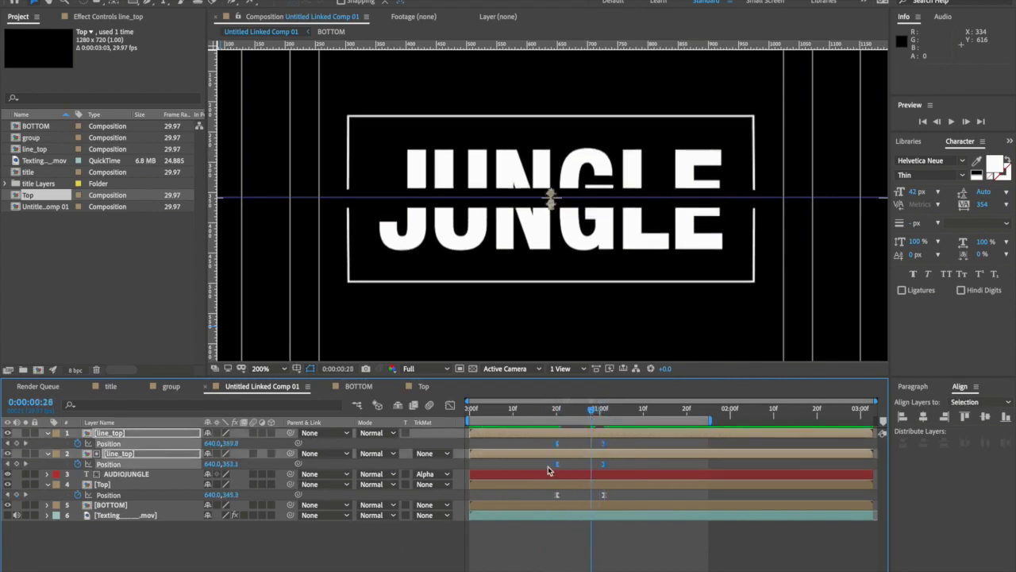
pyautogui.moveTo(614, 438); pyautogui.dragTo(553, 472)
pyautogui.hotkey('shift', 'F3')
pyautogui.click(605, 561)
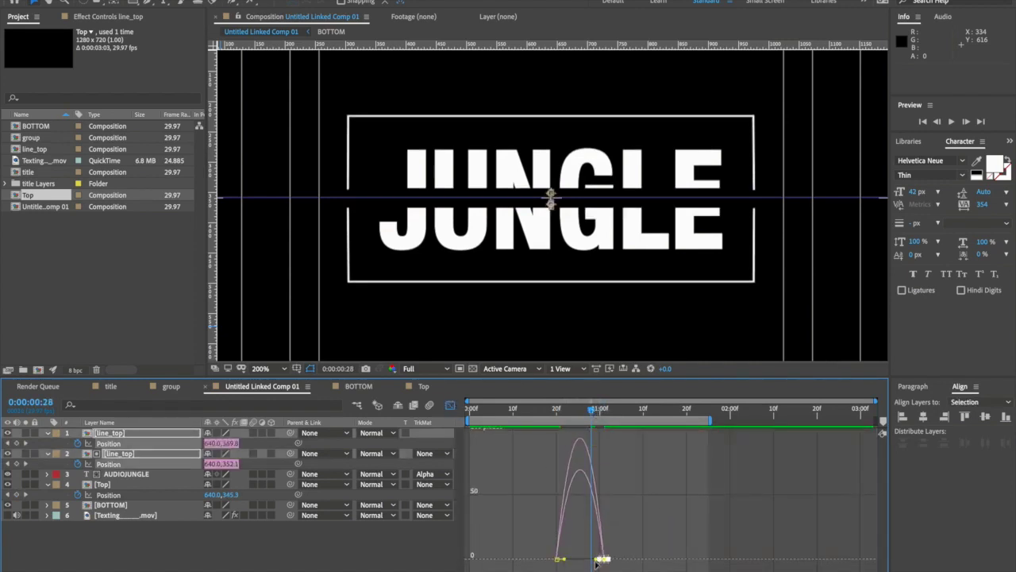
pyautogui.moveTo(599, 560); pyautogui.dragTo(582, 562)
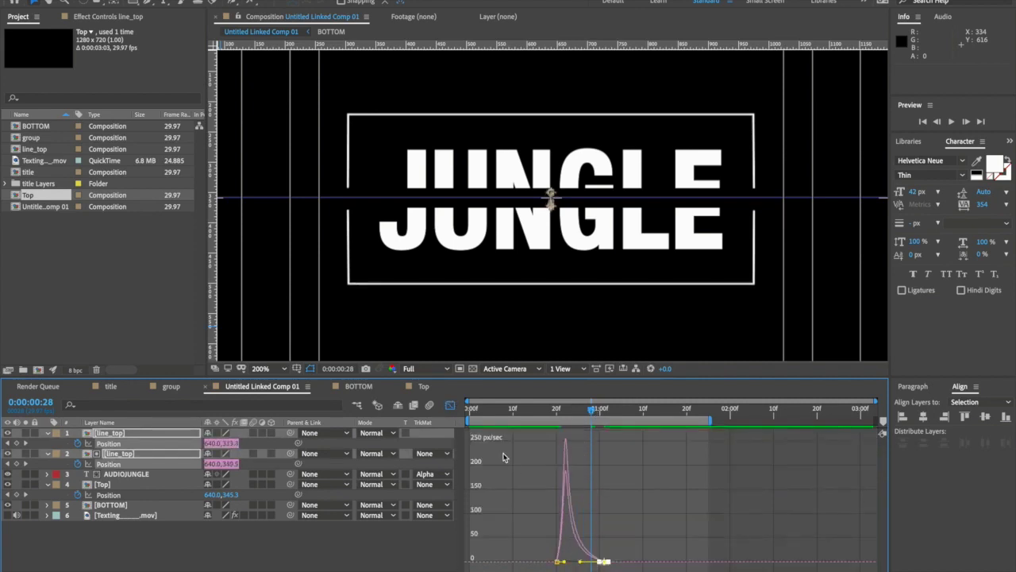
pyautogui.click(450, 406)
pyautogui.press('space')
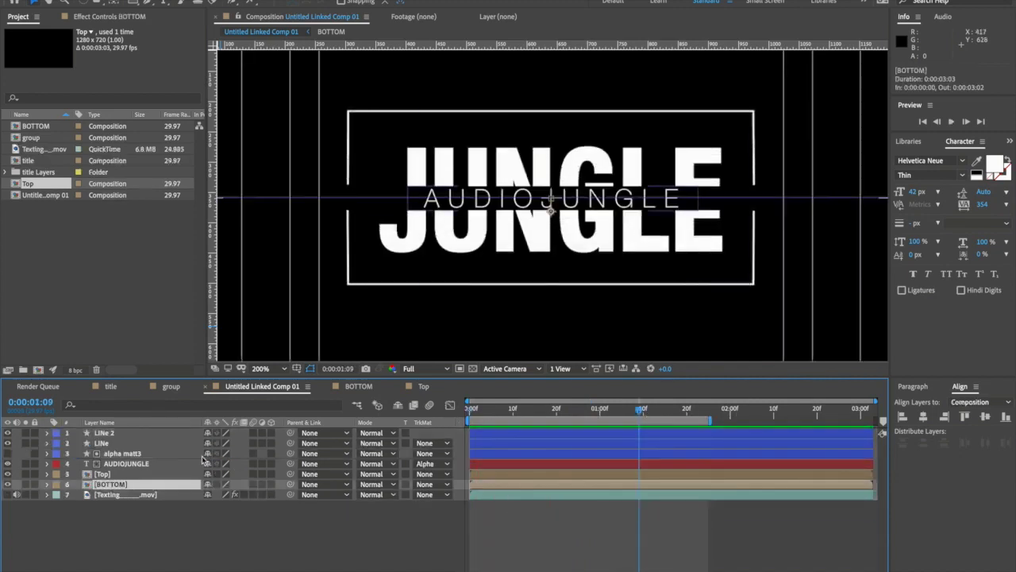
# Pre-compose the six title layers from BOTTOM to LINe 2 as all, and trim the new layer's end at 0:00:01:09.
pyautogui.keyDown('shift'); pyautogui.click(117, 431); pyautogui.keyUp('shift')
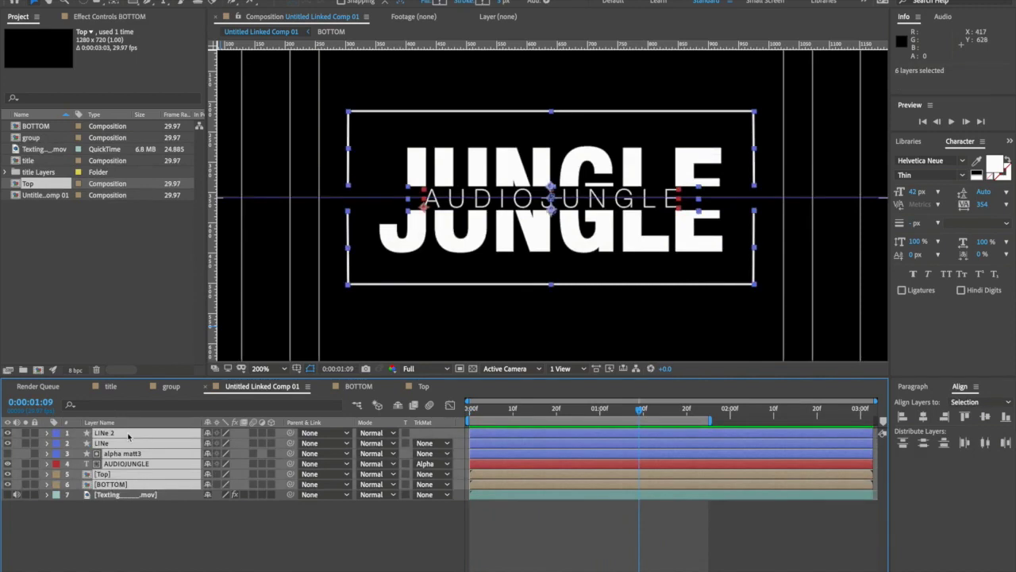
pyautogui.hotkey('ctrl', 'shift', 'c')
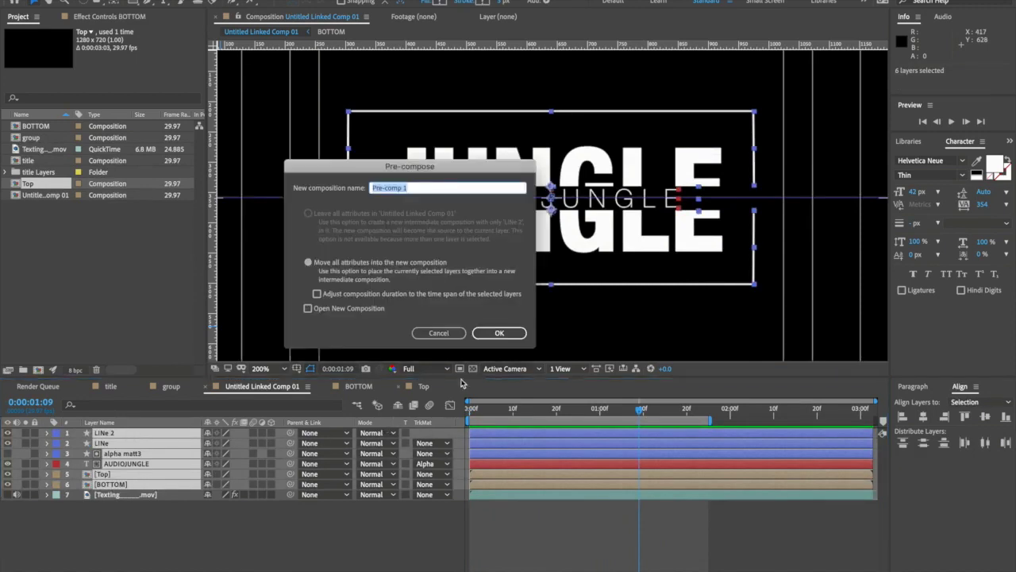
pyautogui.write('re')
pyautogui.press('Return')
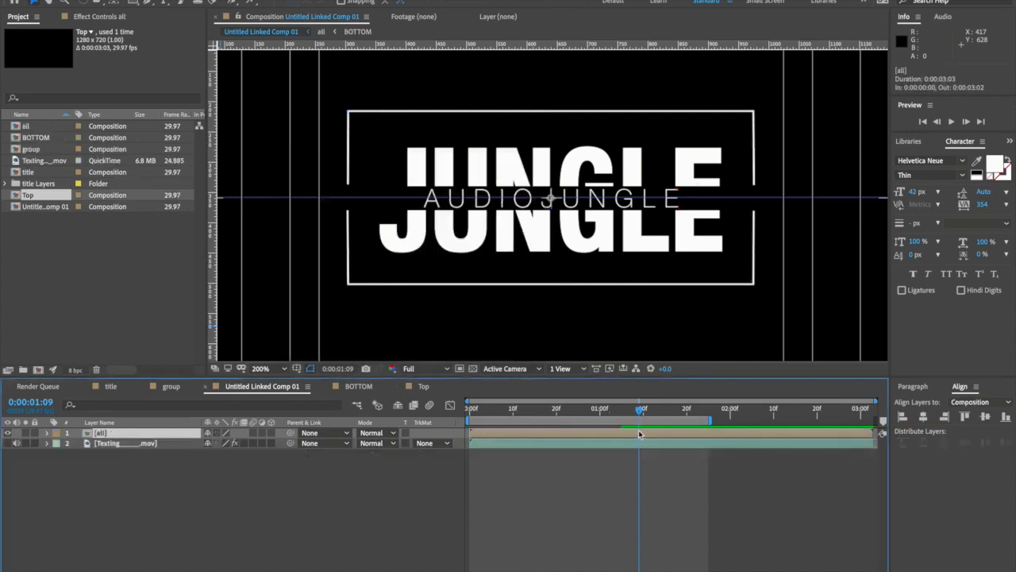
pyautogui.hotkey('alt', ']')
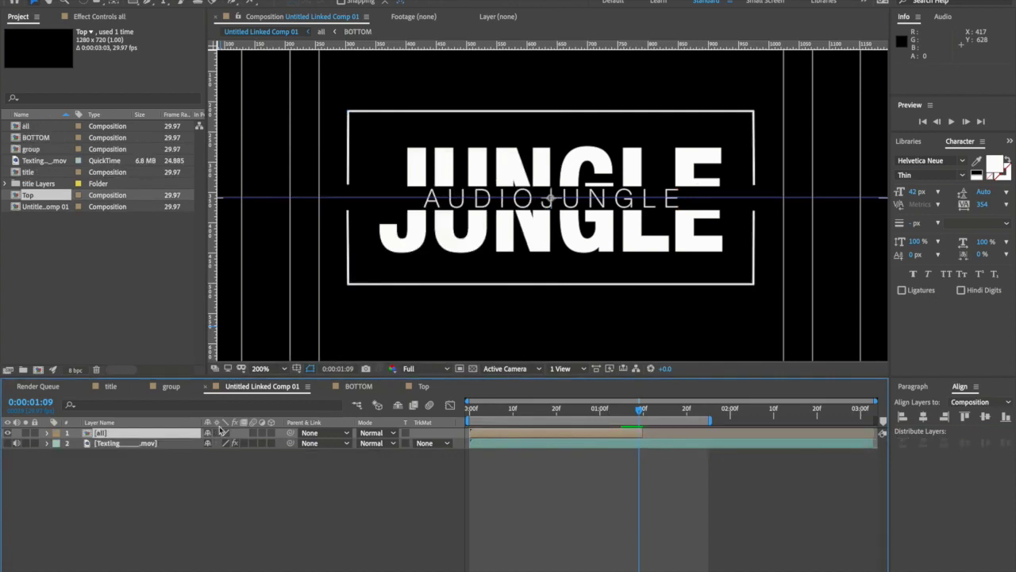
# Duplicate the trimmed all layer and time-reverse the upper copy.
pyautogui.hotkey('ctrl', 'd')
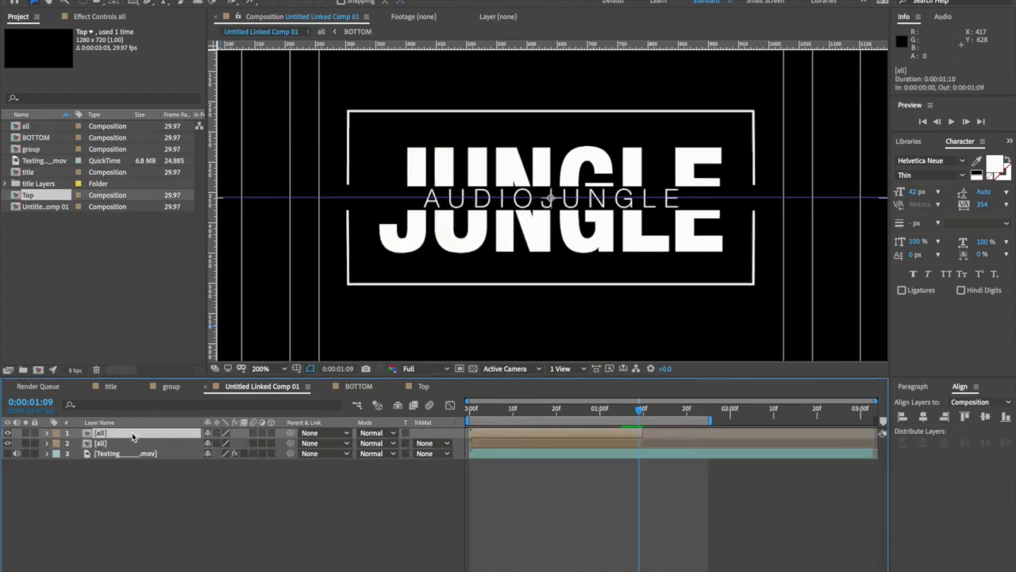
pyautogui.rightClick(132, 438)
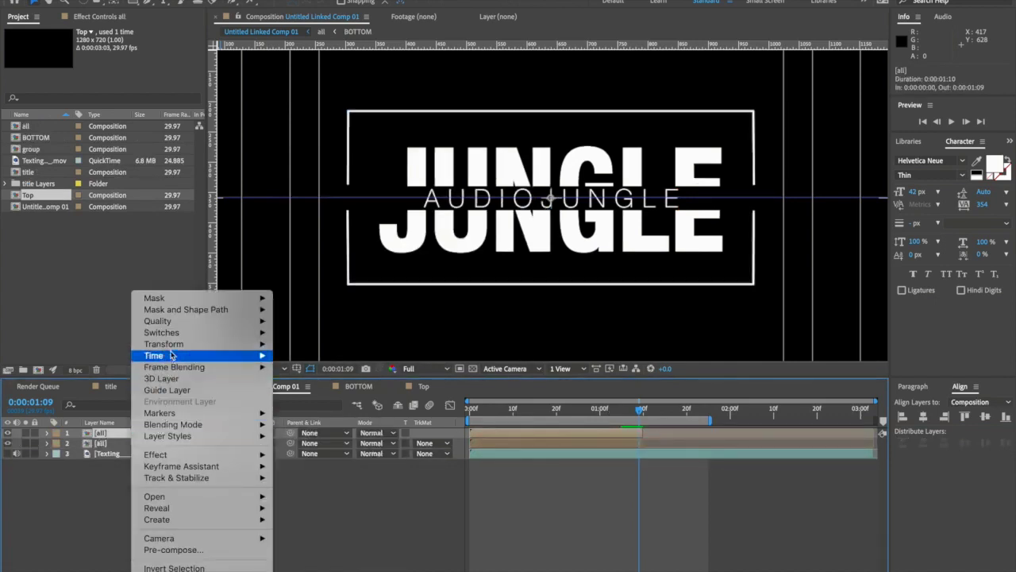
pyautogui.moveTo(171, 357)
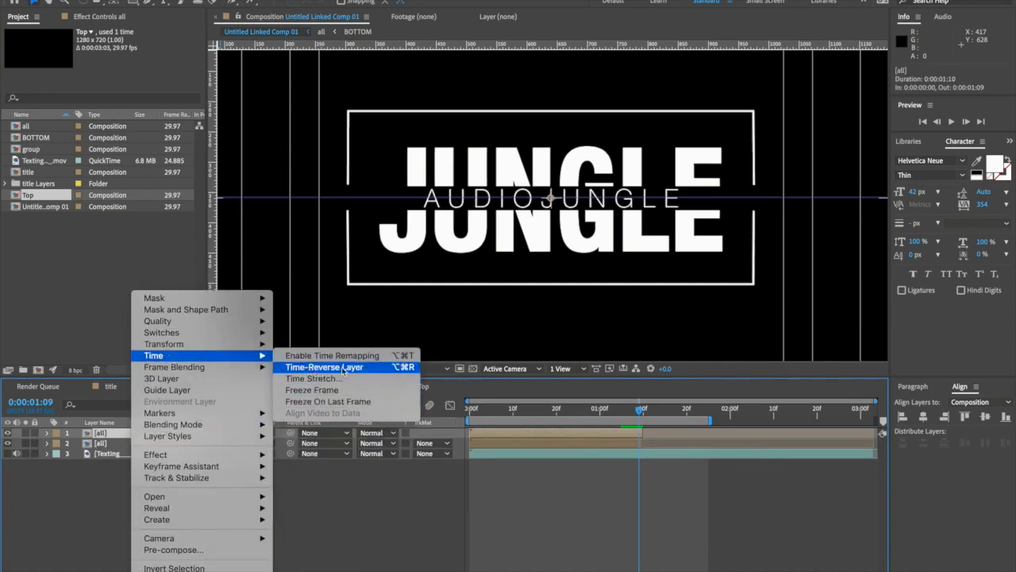
pyautogui.click(343, 369)
# Move the reversed all copy along the timeline so it starts exactly where the original all layer ends.
pyautogui.moveTo(552, 437); pyautogui.dragTo(723, 435)
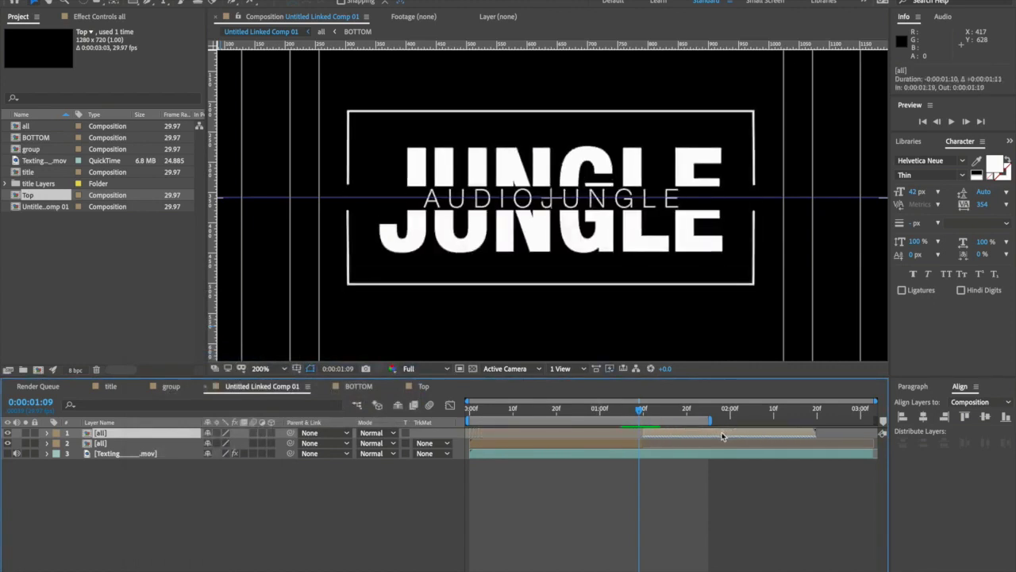
pyautogui.press('=')
pyautogui.press('=')
pyautogui.press('=')
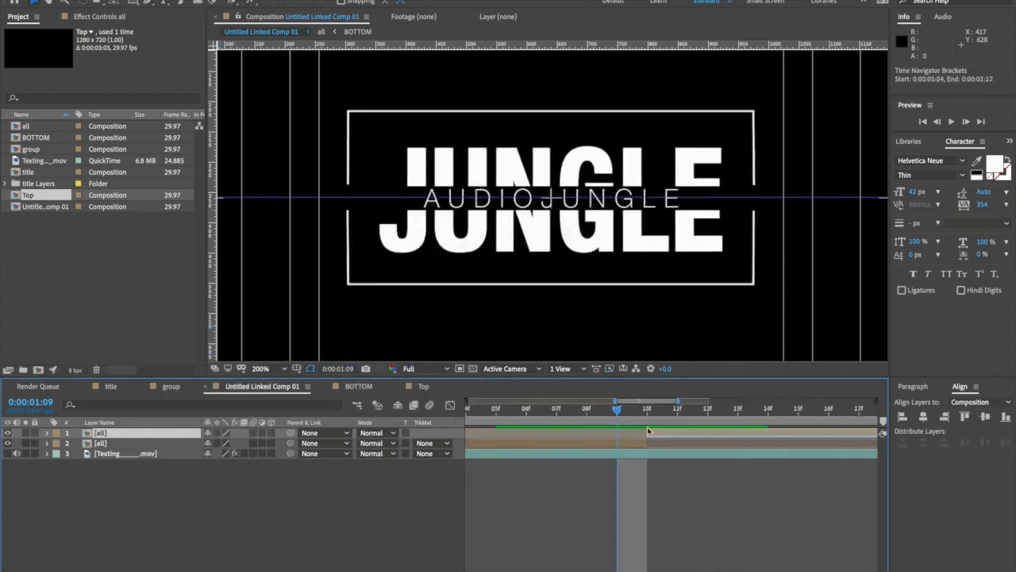
pyautogui.press('-')
pyautogui.press('-')
pyautogui.press('-')
# Extend the work area to the end of the reversed copy, 0:00:02:18, and preview the title from the start.
pyautogui.moveTo(644, 413); pyautogui.dragTo(445, 416)
pyautogui.moveTo(712, 419); pyautogui.dragTo(818, 421)
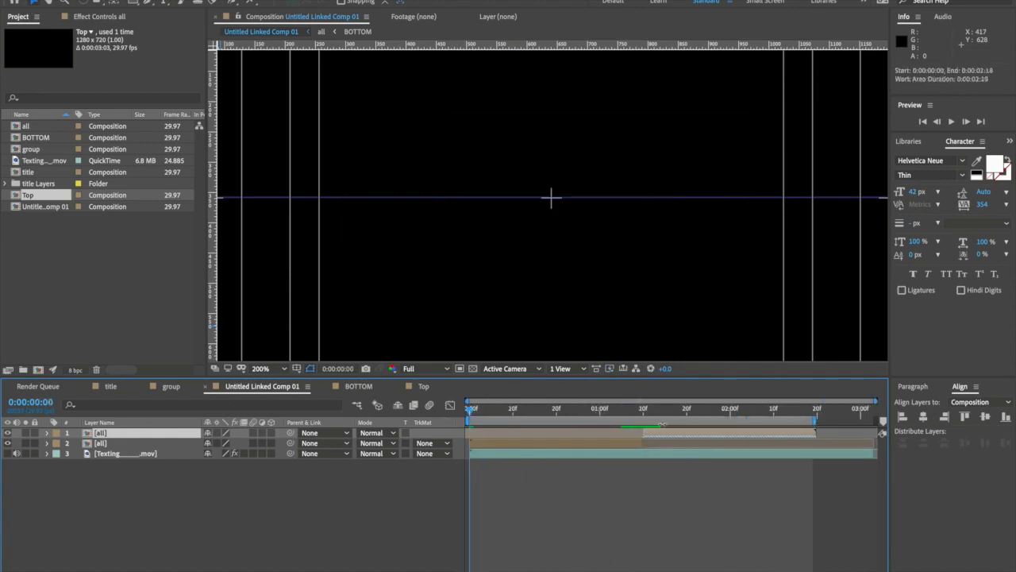
pyautogui.press('space')
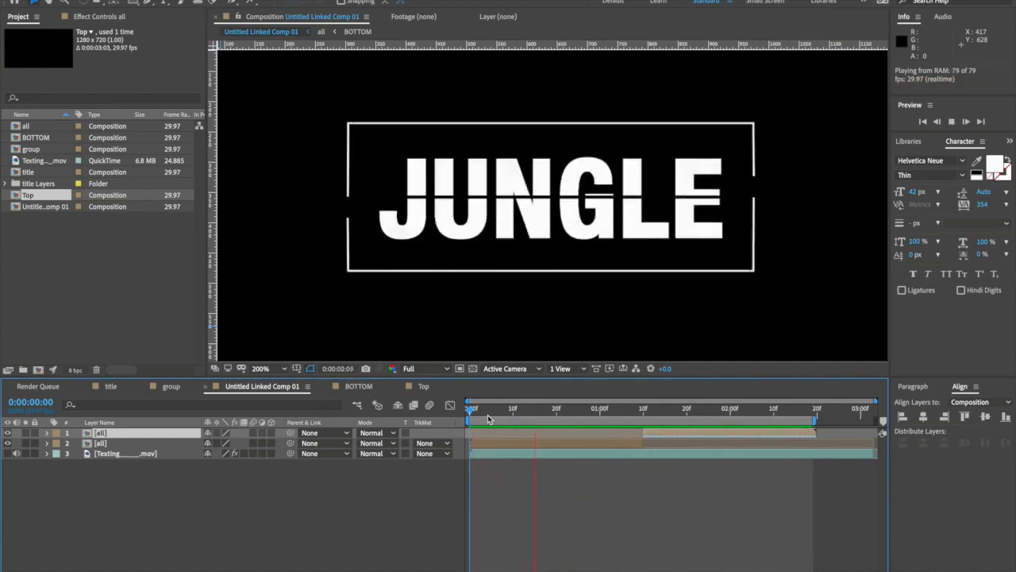
pyautogui.press('space')
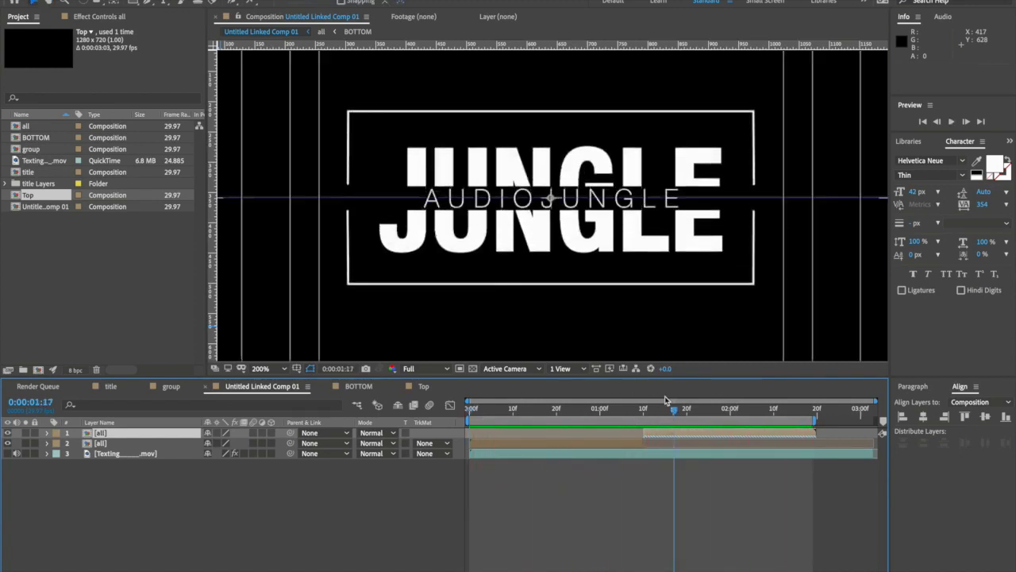
# Make the Texting video layer visible again and pre-compose the two all layers as total.
pyautogui.click(8, 454)
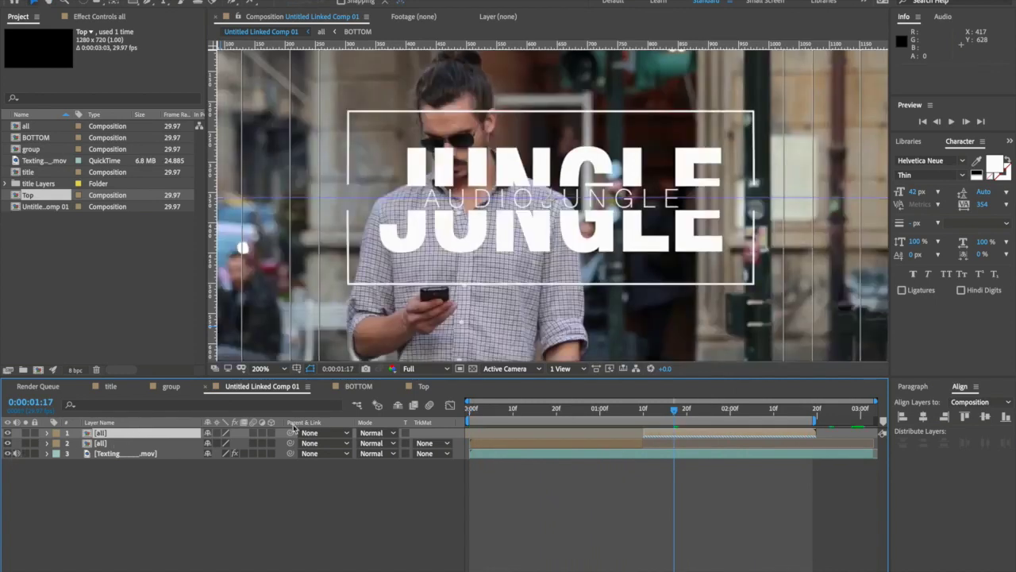
pyautogui.keyDown('shift'); pyautogui.click(123, 445); pyautogui.keyUp('shift')
pyautogui.hotkey('ctrl', 'shift', 'c')
pyautogui.write('total')
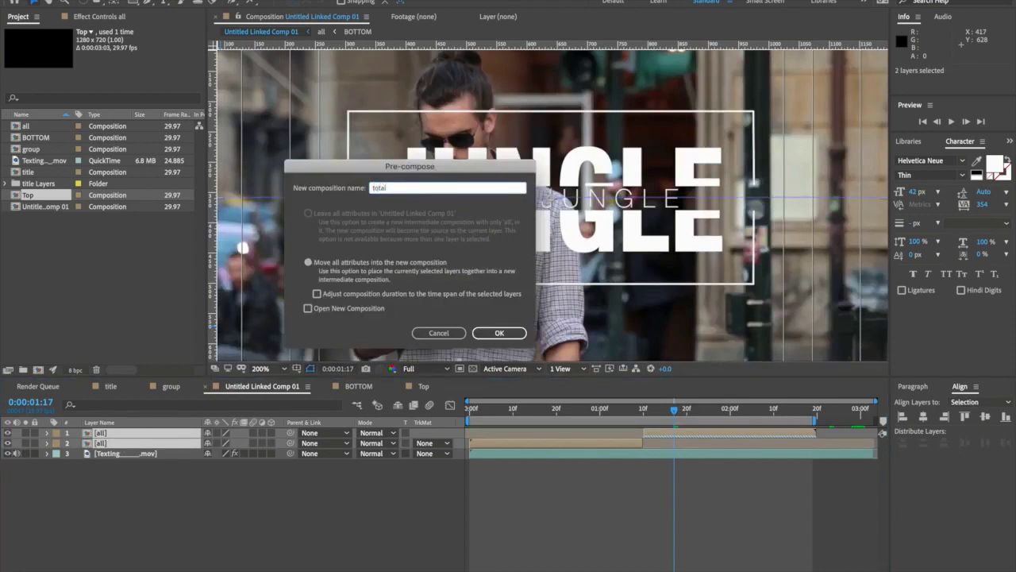
pyautogui.press('Return')
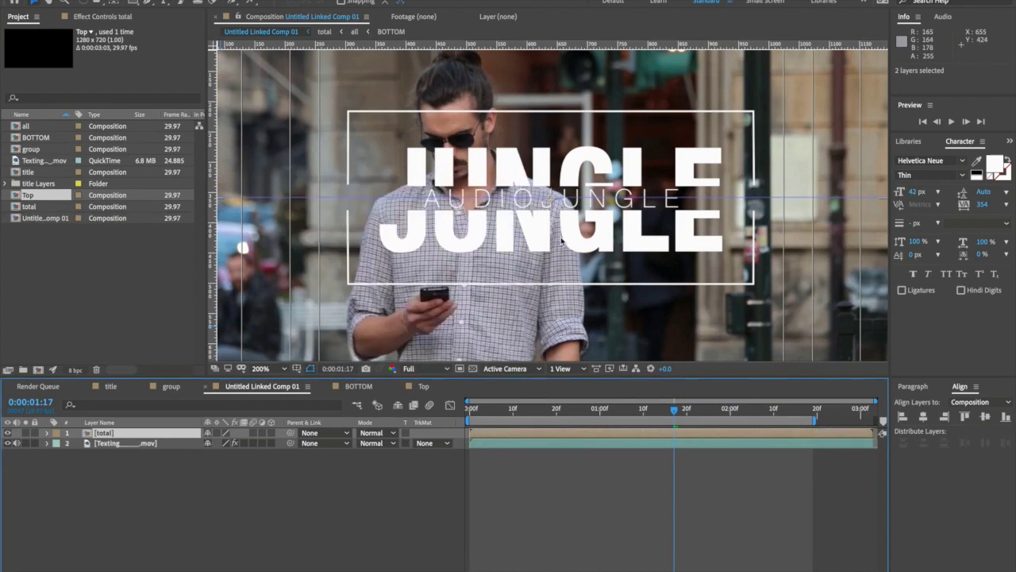
# Turn off the title/action-safe overlay and the guides in the composition view.
pyautogui.scroll(-2, 561, 241)
pyautogui.scroll(1, 561, 241)
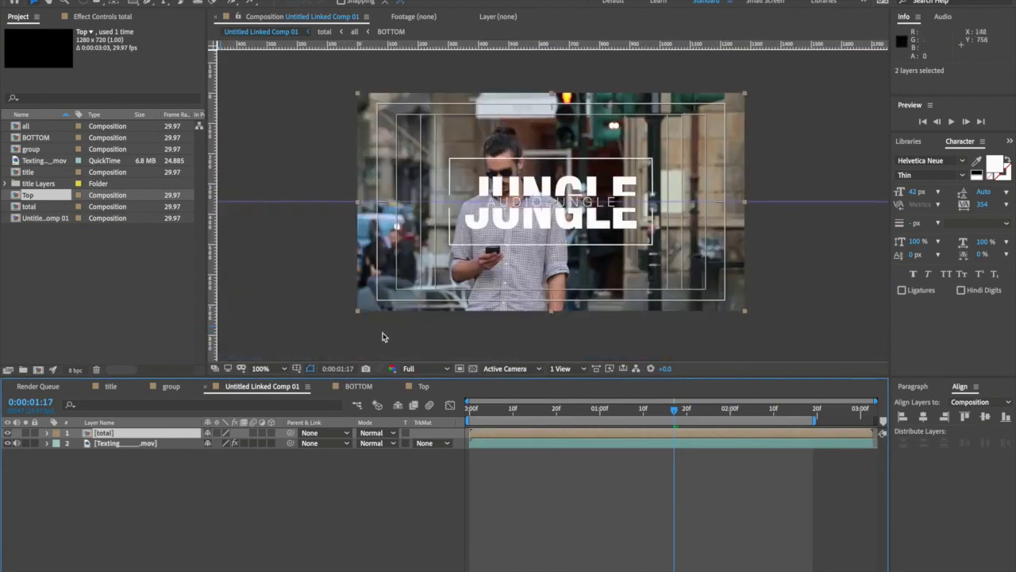
pyautogui.click(296, 368)
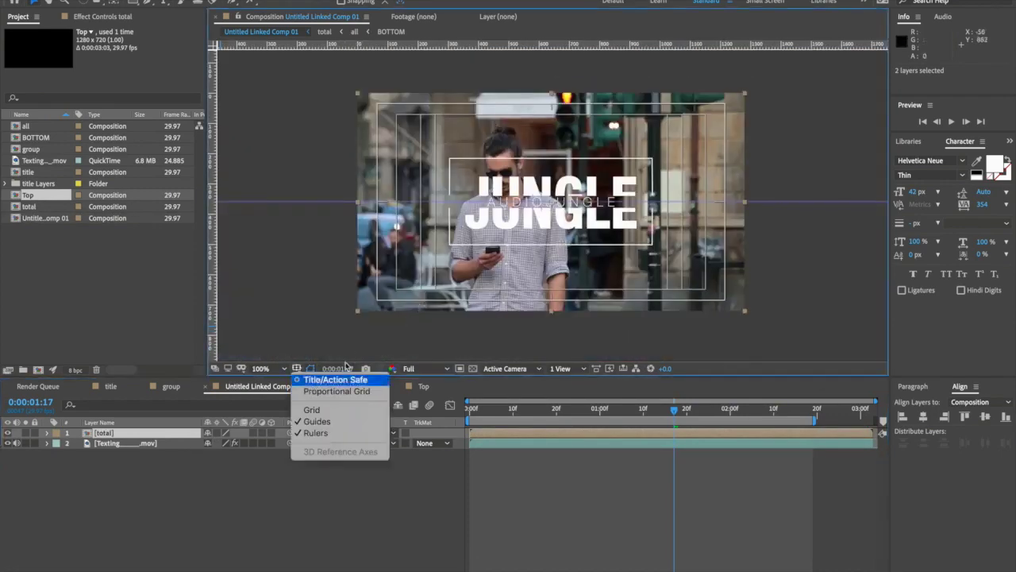
pyautogui.click(325, 379)
pyautogui.press('super+semicolon')
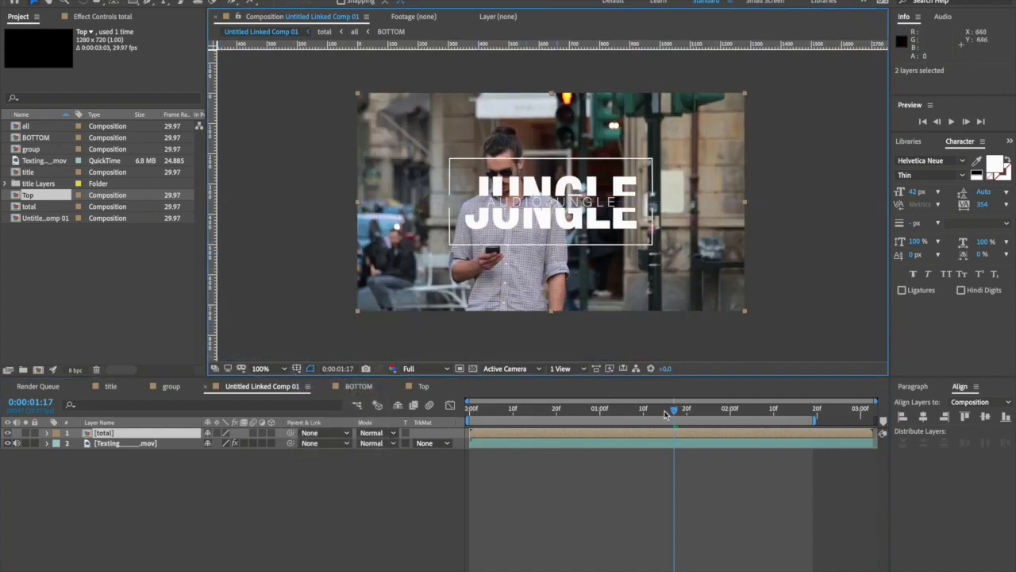
# Scale the total layer to 55% and place it beside the man at position 966.0, 520.0, and preview the composition.
pyautogui.moveTo(671, 408); pyautogui.dragTo(548, 408)
pyautogui.press('s')
pyautogui.moveTo(224, 444); pyautogui.dragTo(185, 443)
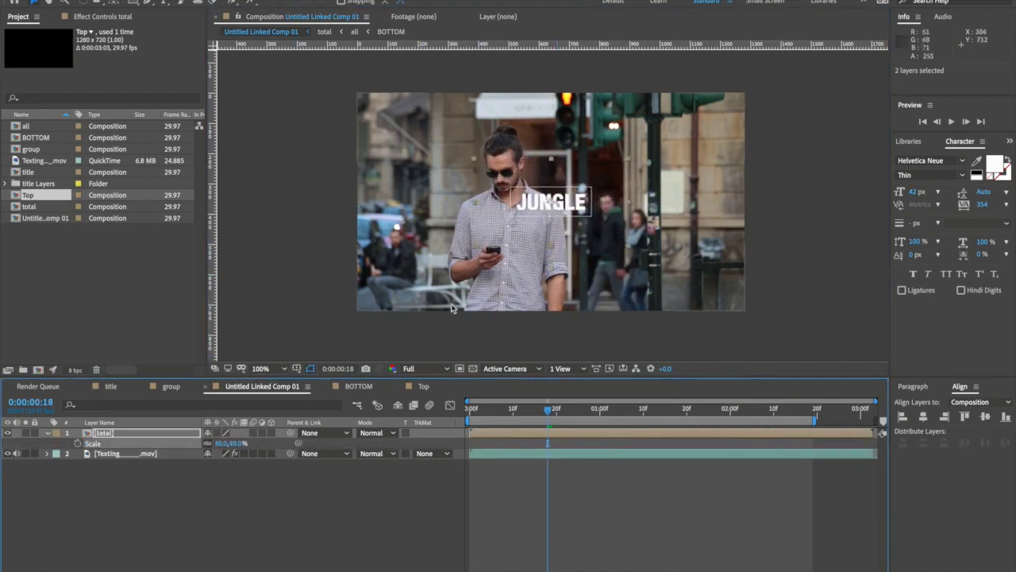
pyautogui.moveTo(582, 208); pyautogui.dragTo(630, 267)
pyautogui.moveTo(222, 444); pyautogui.dragTo(245, 446)
pyautogui.moveTo(651, 268); pyautogui.dragTo(673, 252)
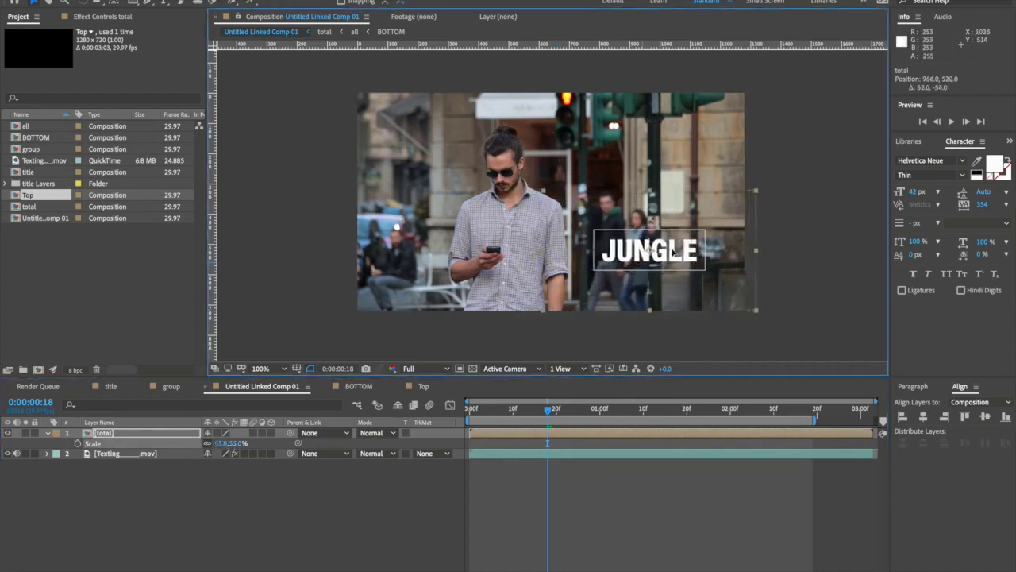
pyautogui.press('space')
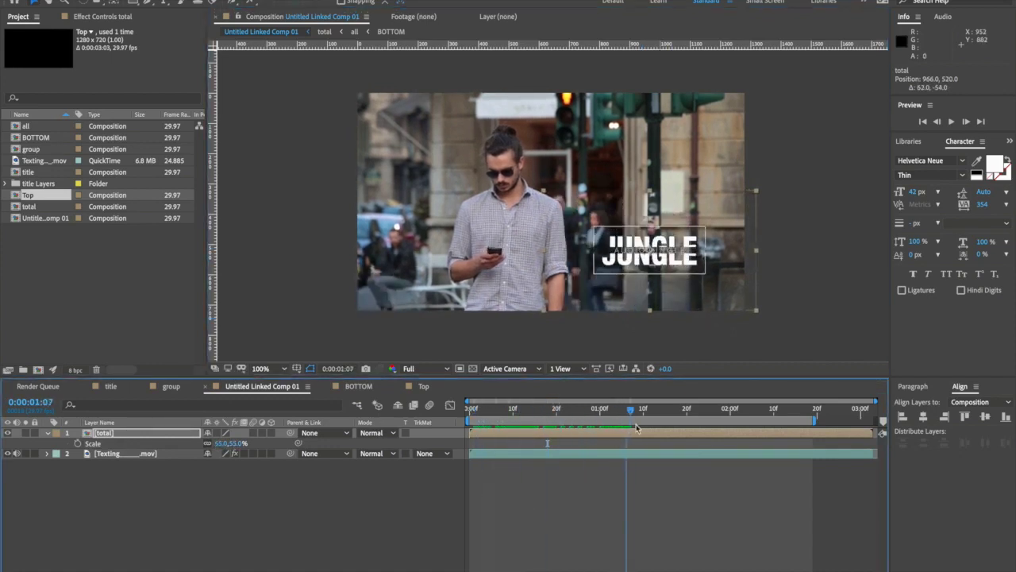
pyautogui.moveTo(710, 429); pyautogui.dragTo(815, 426)
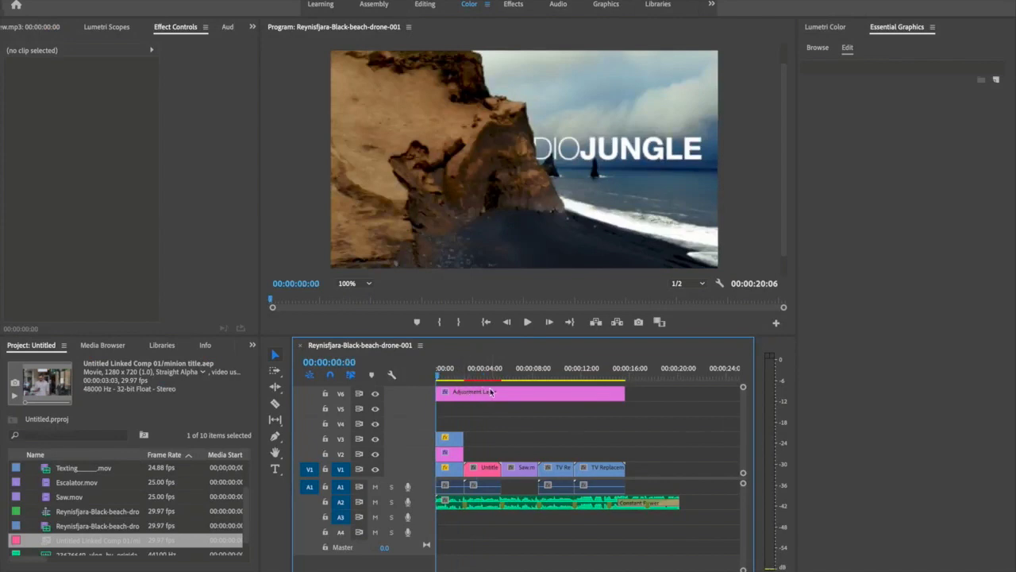
# Switch to Premiere Pro, play the sequence up to the TV clip at 00:00:11:27, and create a new legacy title there.
pyautogui.press('space')
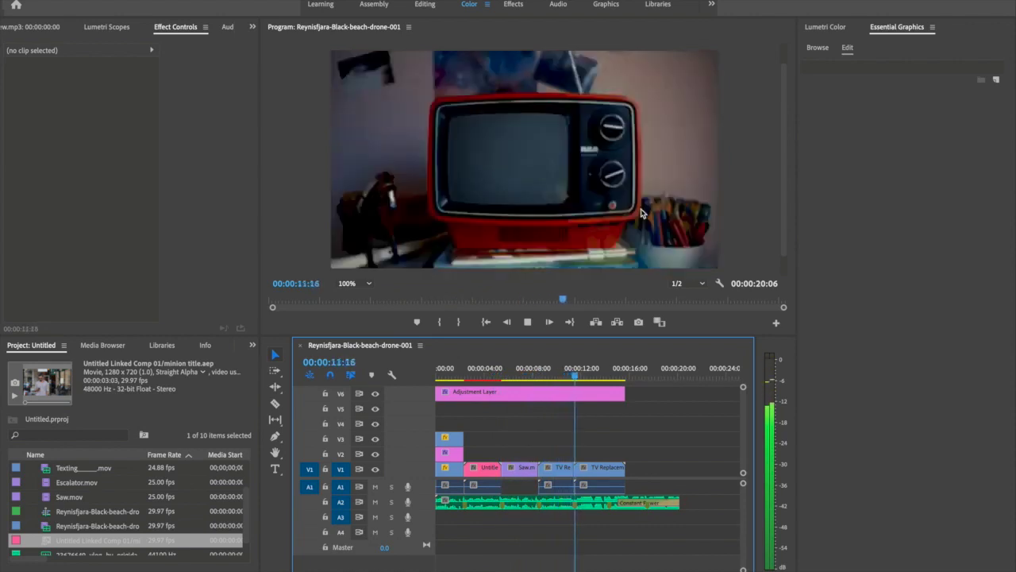
pyautogui.press('space')
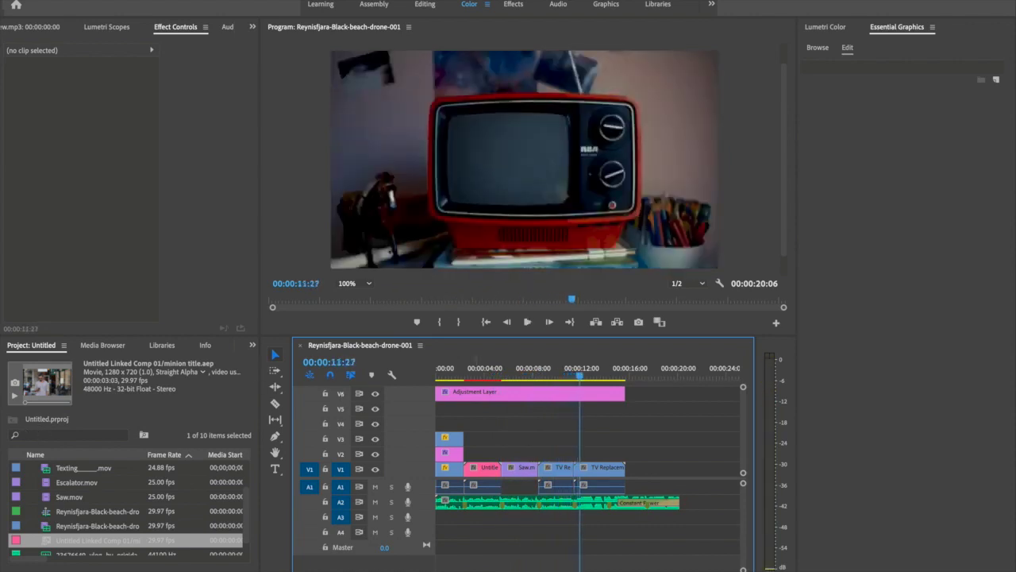
pyautogui.click(103, 1)
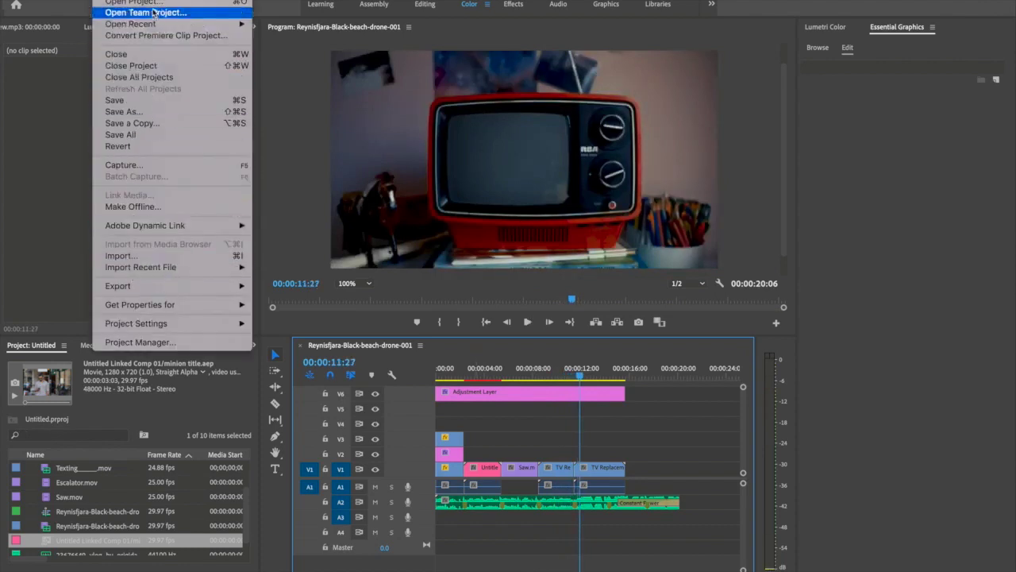
pyautogui.moveTo(159, 1)
pyautogui.click(292, 108)
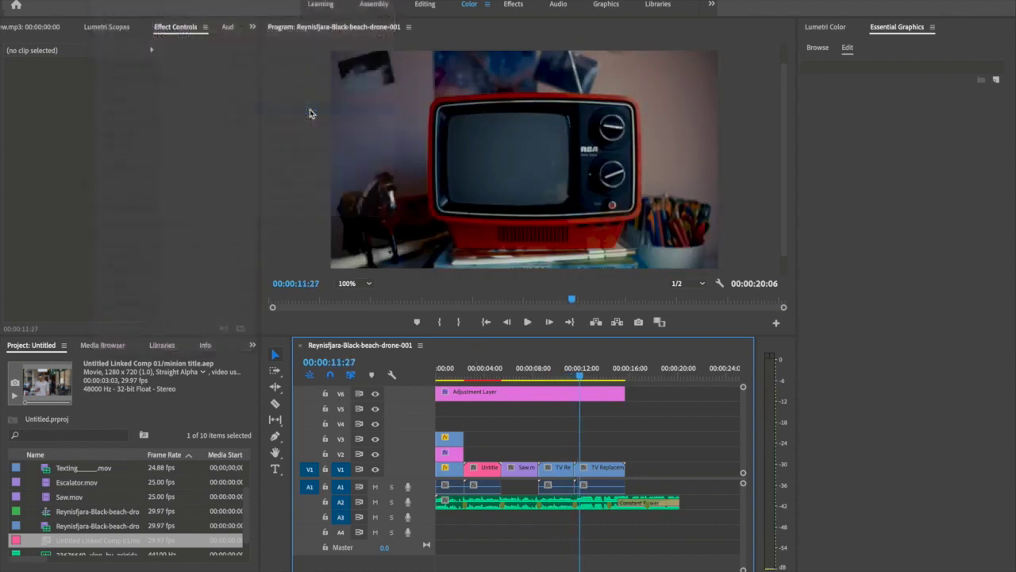
pyautogui.click(579, 353)
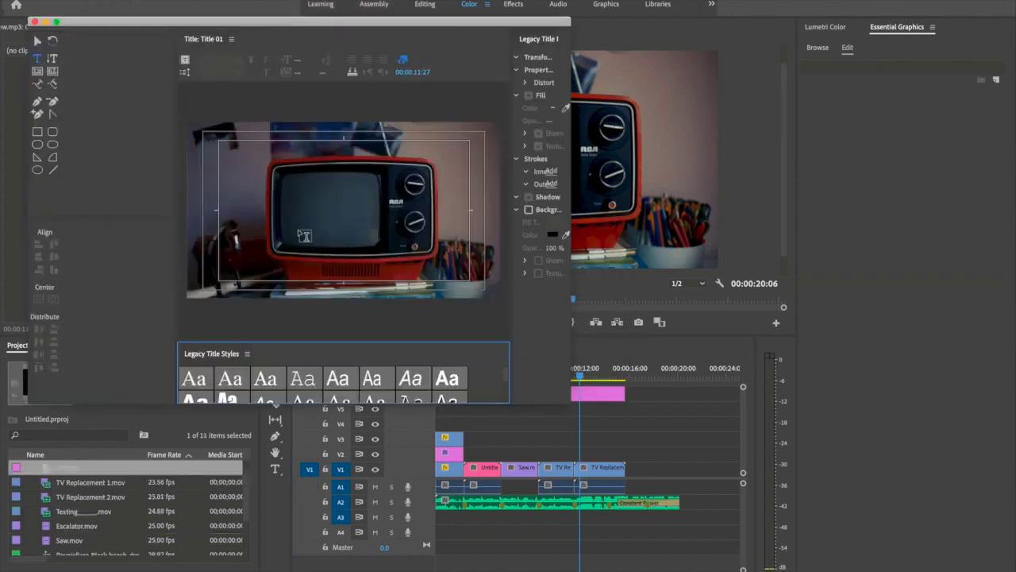
# Add the text AUDIOJUNGLE over the TV screen in the new legacy title.
pyautogui.click(305, 229)
pyautogui.write('AUDOP')
pyautogui.press('BackSpace')
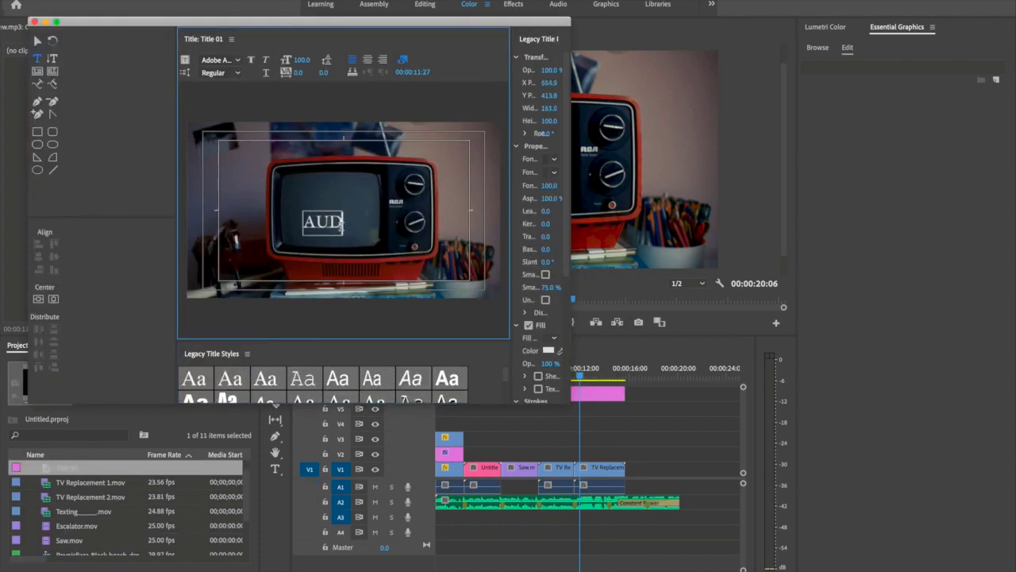
pyautogui.write('IOJUNGLE')
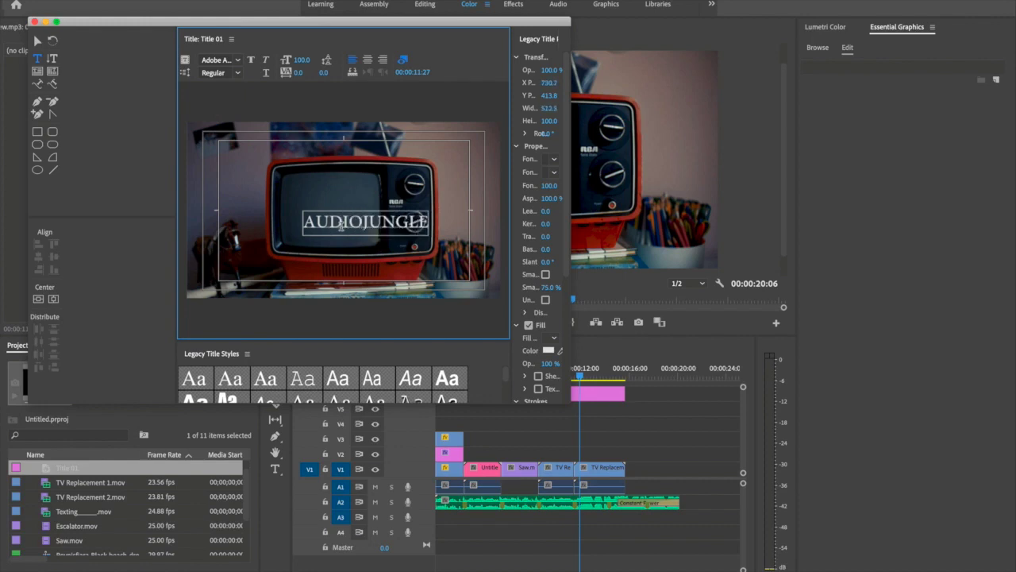
# Change the font of the whole AUDIOJUNGLE title text to Noto Nastaliq Urdu.
pyautogui.doubleClick(378, 223)
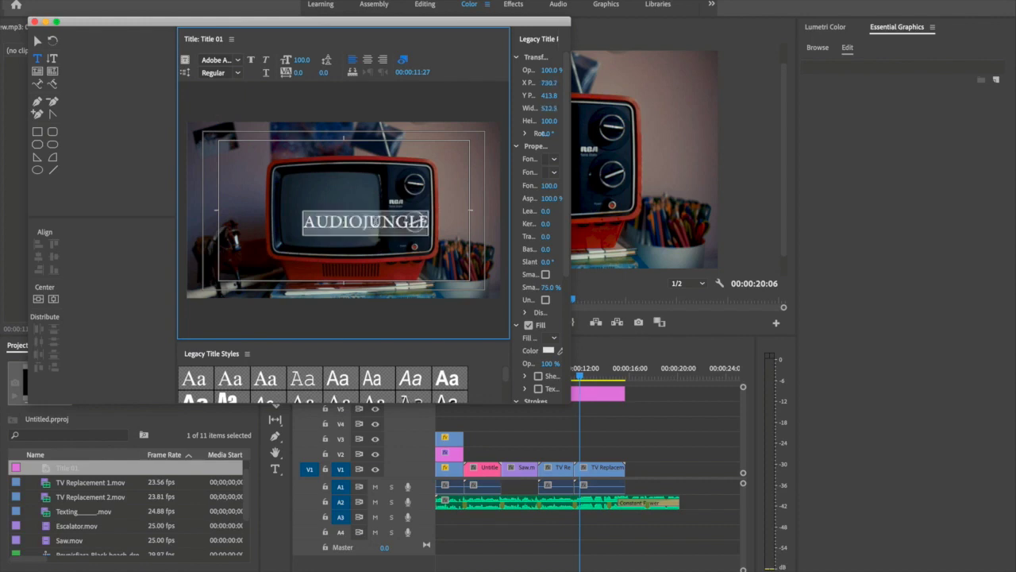
pyautogui.click(236, 62)
pyautogui.scroll(-5, 242, 171)
pyautogui.scroll(-2, 243, 189)
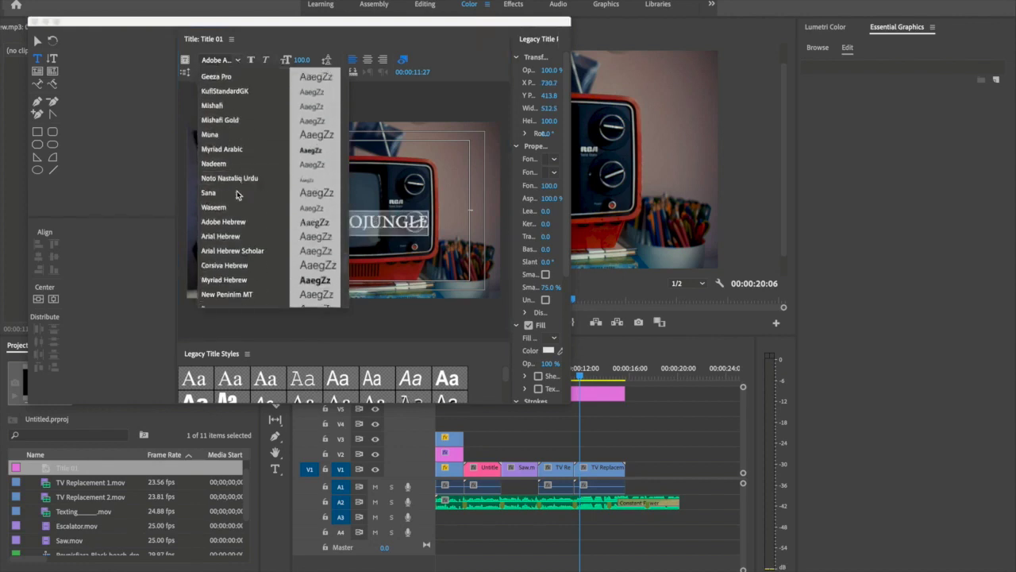
pyautogui.click(239, 165)
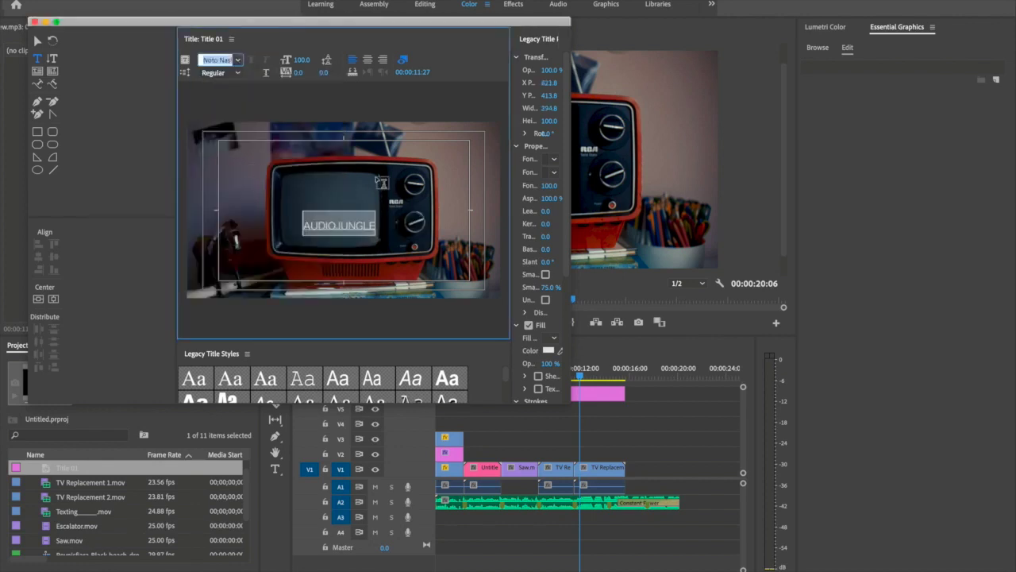
# Set only the word JUNGLE in the title to the Myriad Hebrew font at size 52.
pyautogui.moveTo(338, 226); pyautogui.dragTo(381, 225)
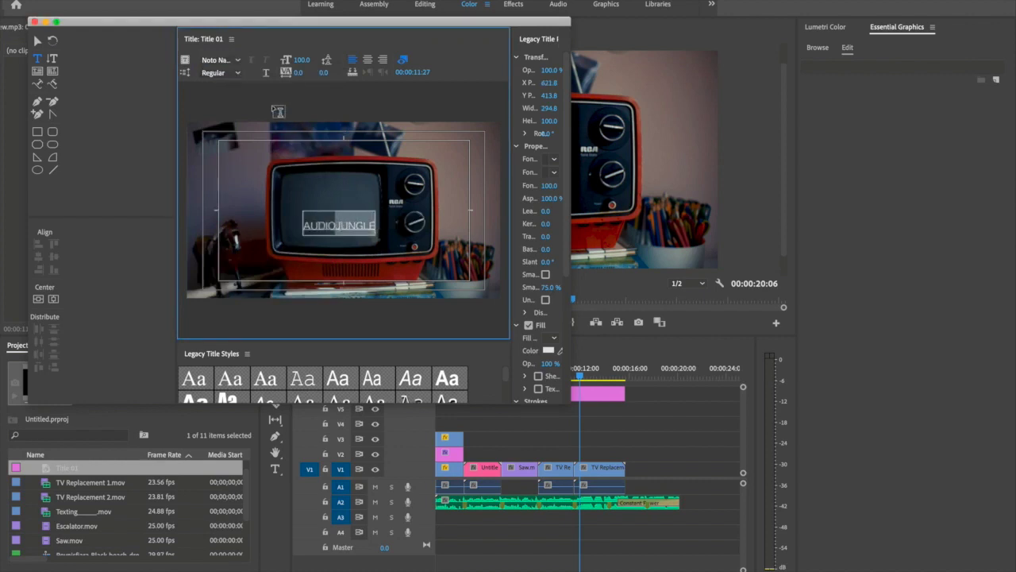
pyautogui.click(235, 74)
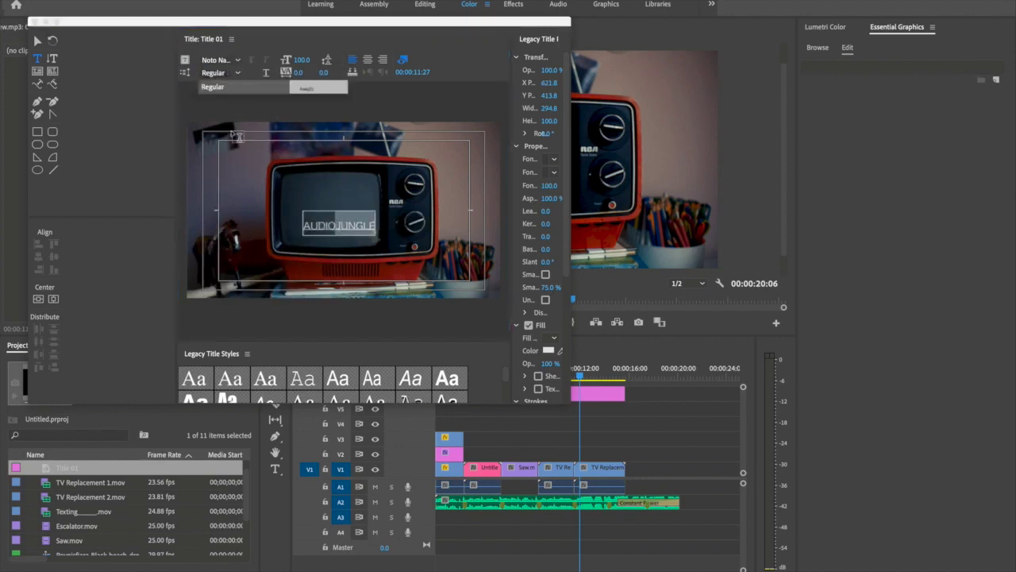
pyautogui.click(239, 75)
pyautogui.click(239, 75)
pyautogui.click(239, 74)
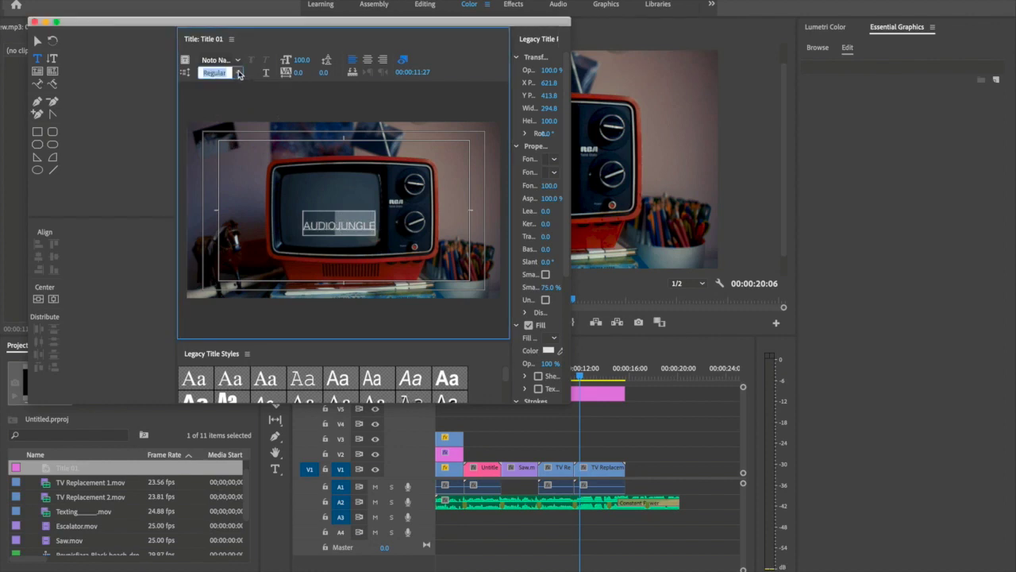
pyautogui.click(237, 61)
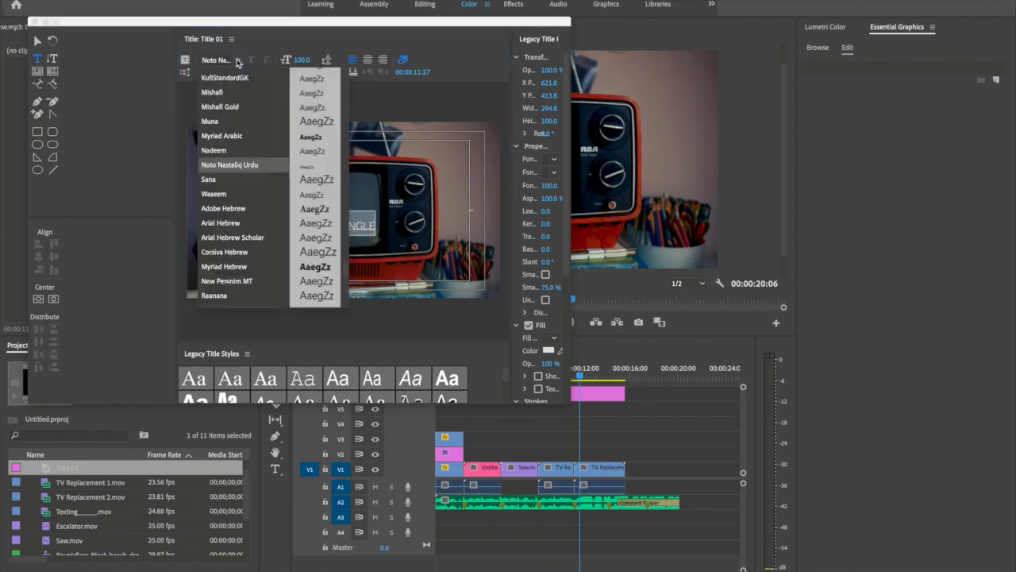
pyautogui.click(269, 267)
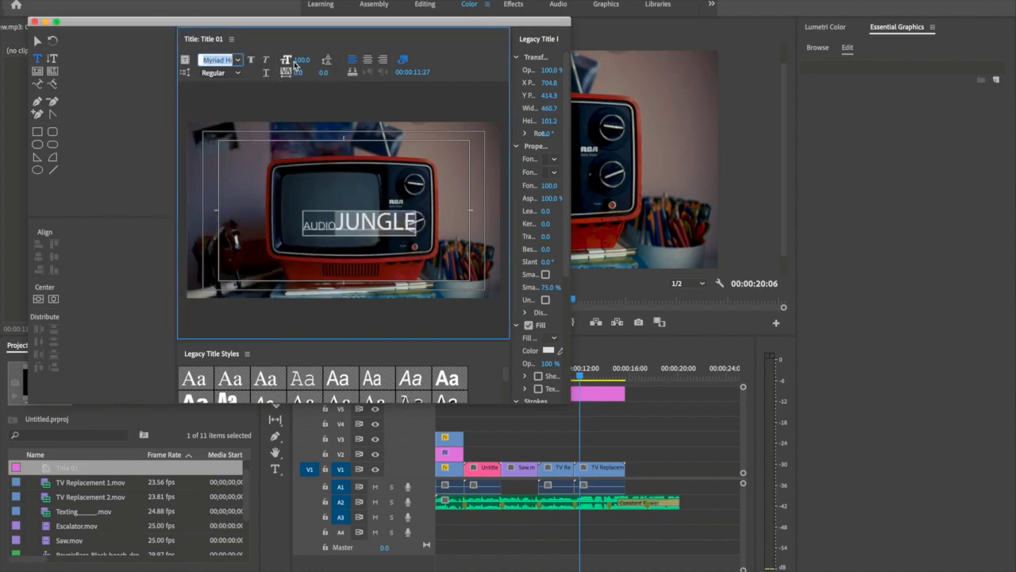
pyautogui.moveTo(301, 68); pyautogui.dragTo(264, 67)
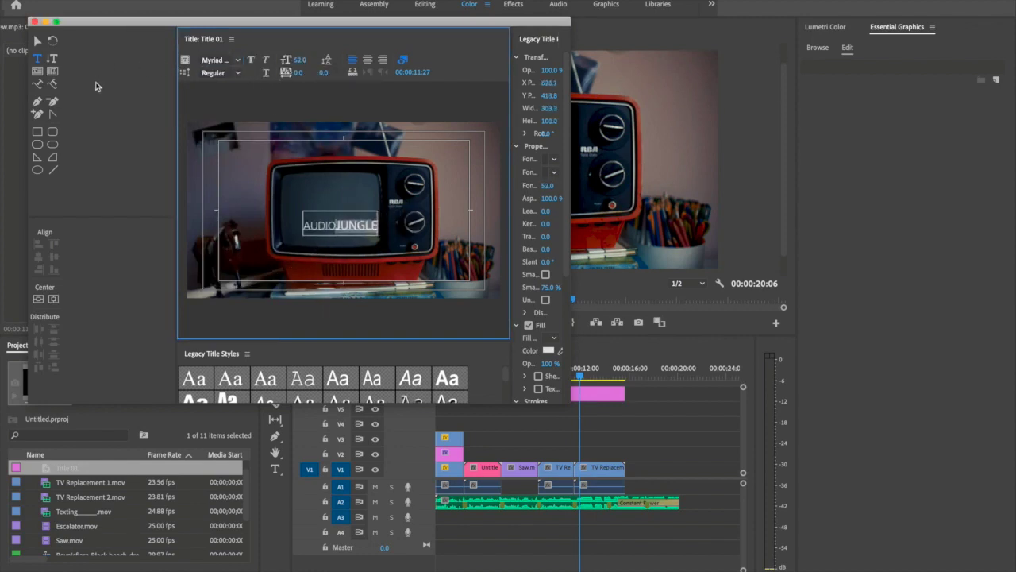
# Centre the AUDIOJUNGLE title horizontally and vertically in the frame and close the title editor.
pyautogui.click(53, 299)
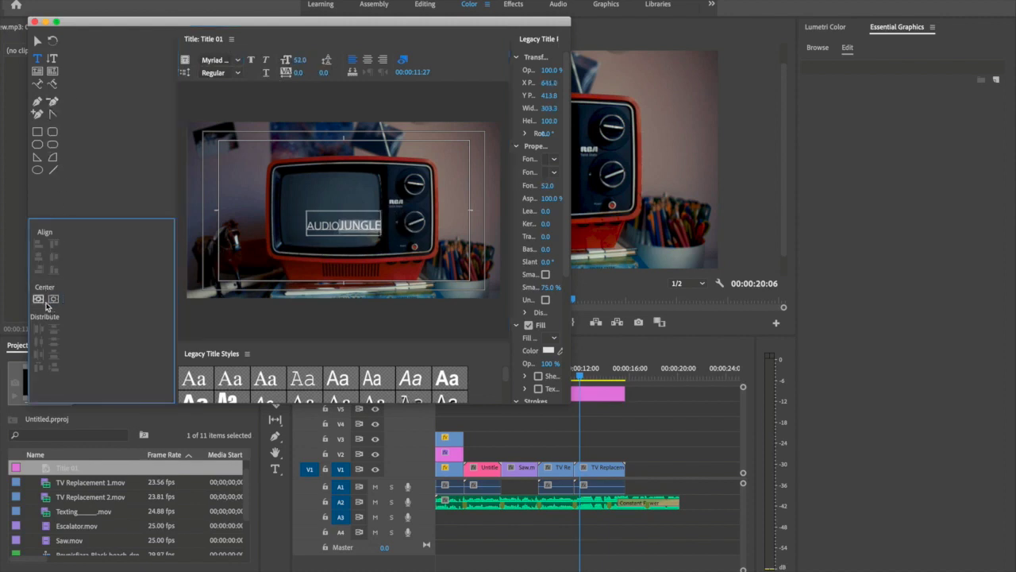
pyautogui.click(38, 298)
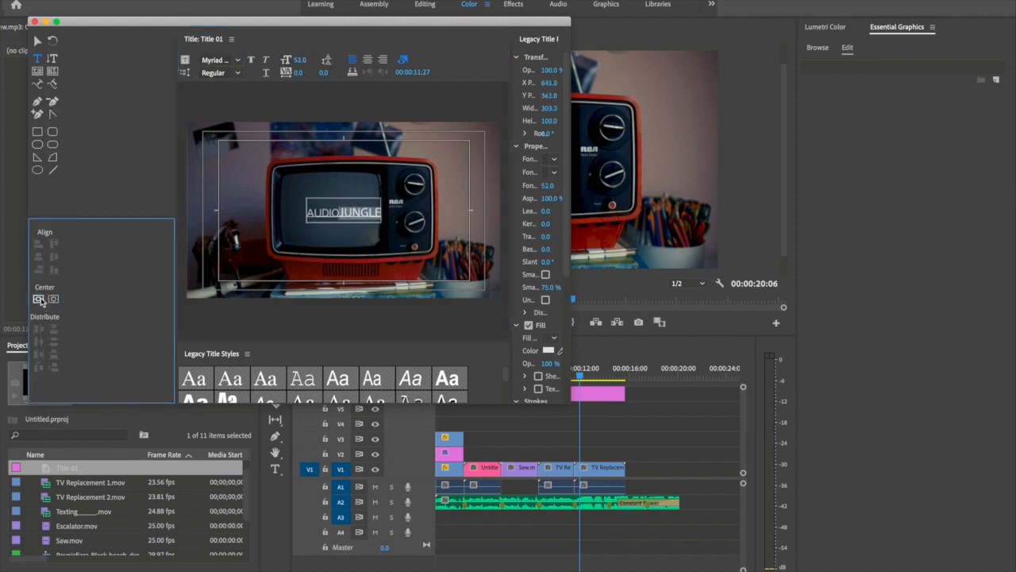
pyautogui.click(33, 21)
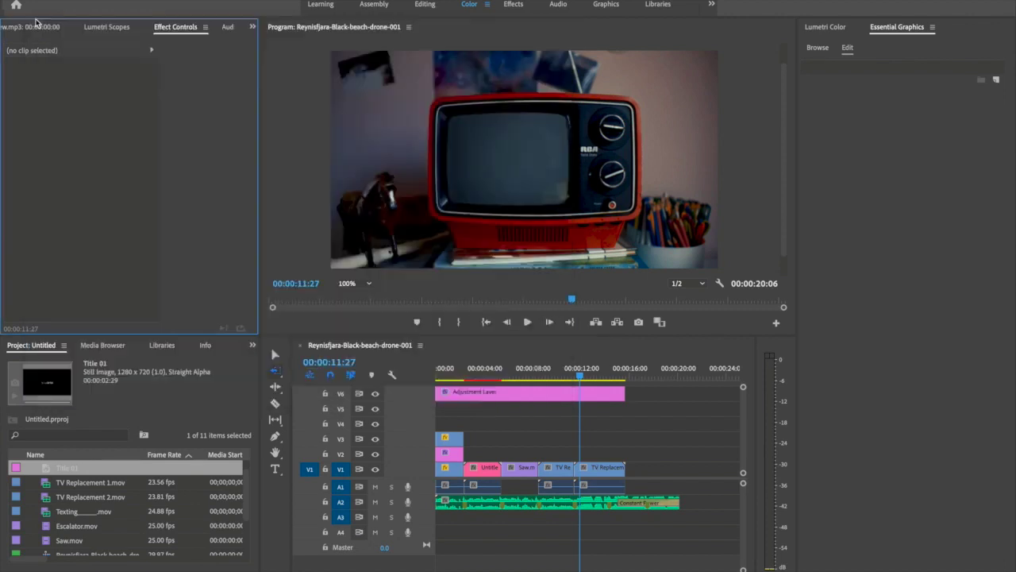
# Place Title 01 on V1 directly after the last TV Replacement clip and extend the V6 adjustment layer over it.
pyautogui.moveTo(63, 472); pyautogui.dragTo(668, 456)
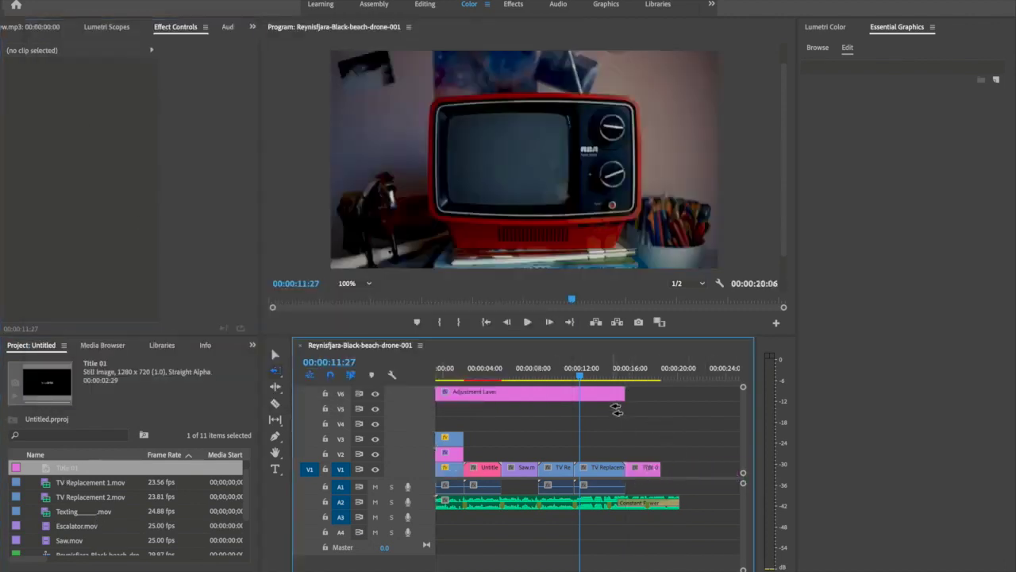
pyautogui.click(275, 358)
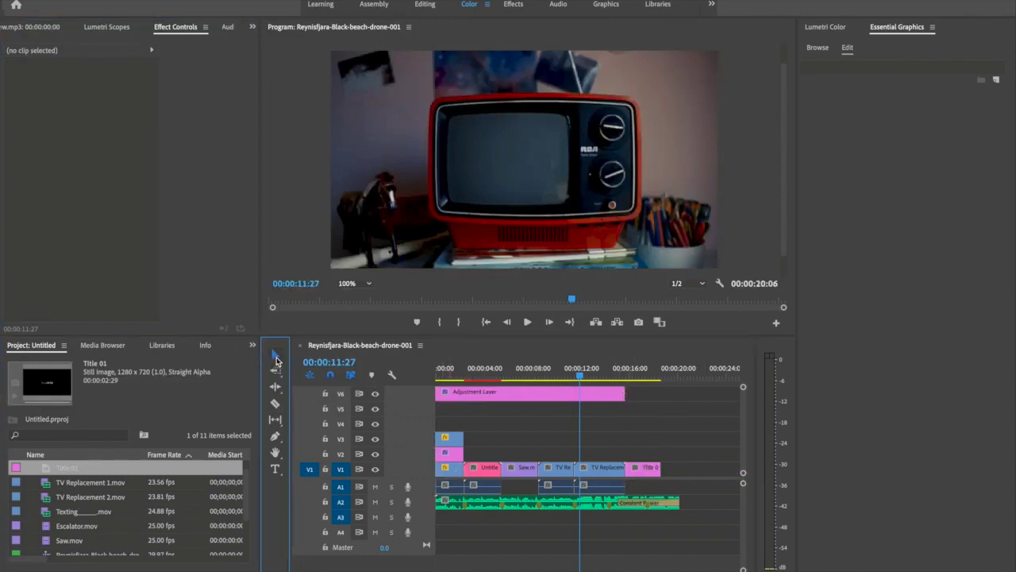
pyautogui.moveTo(622, 394); pyautogui.dragTo(655, 394)
# Play the end of the sequence from 00:00:14:00 to review the cut from the TV clip to the AUDIOJUNGLE title.
pyautogui.moveTo(581, 381); pyautogui.dragTo(608, 381)
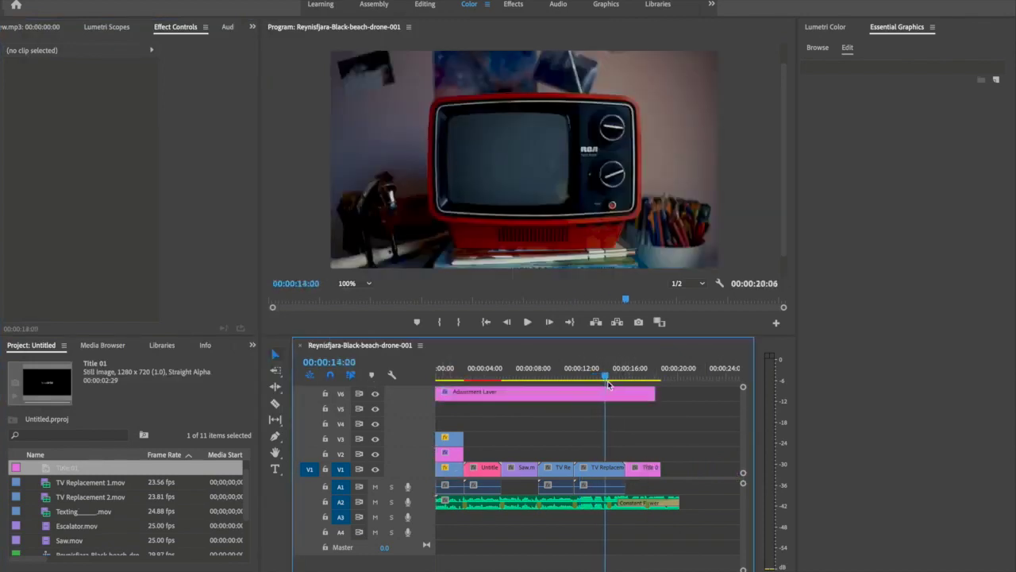
pyautogui.press('space')
pyautogui.press('space')
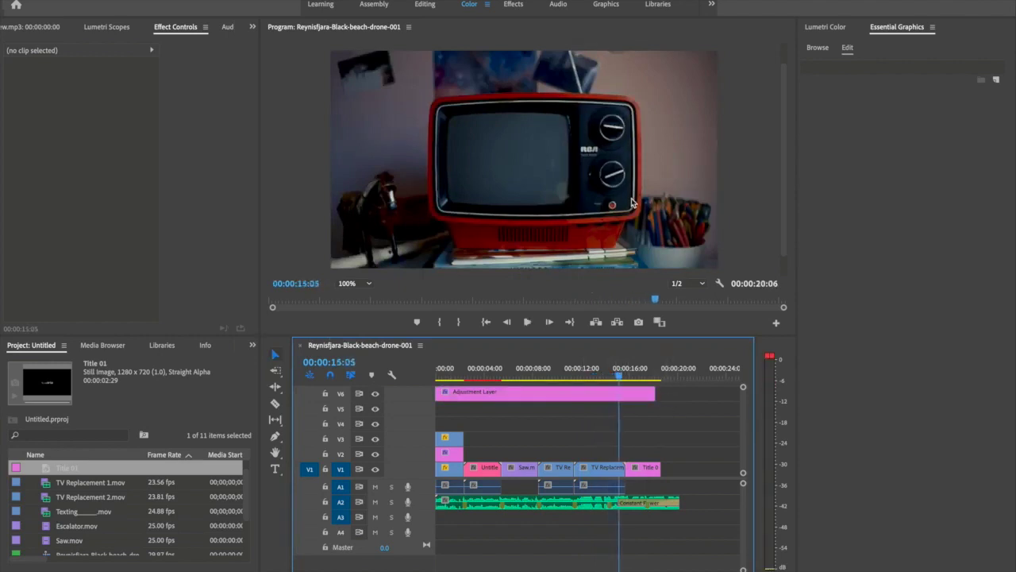
pyautogui.press('space')
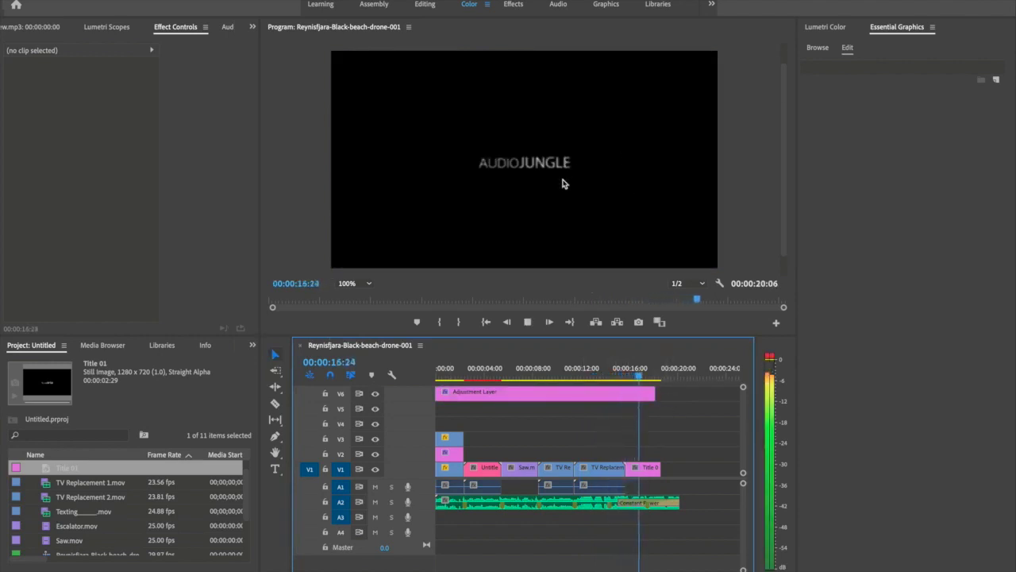
pyautogui.press('space')
pyautogui.moveTo(645, 386); pyautogui.dragTo(620, 378)
pyautogui.press('space')
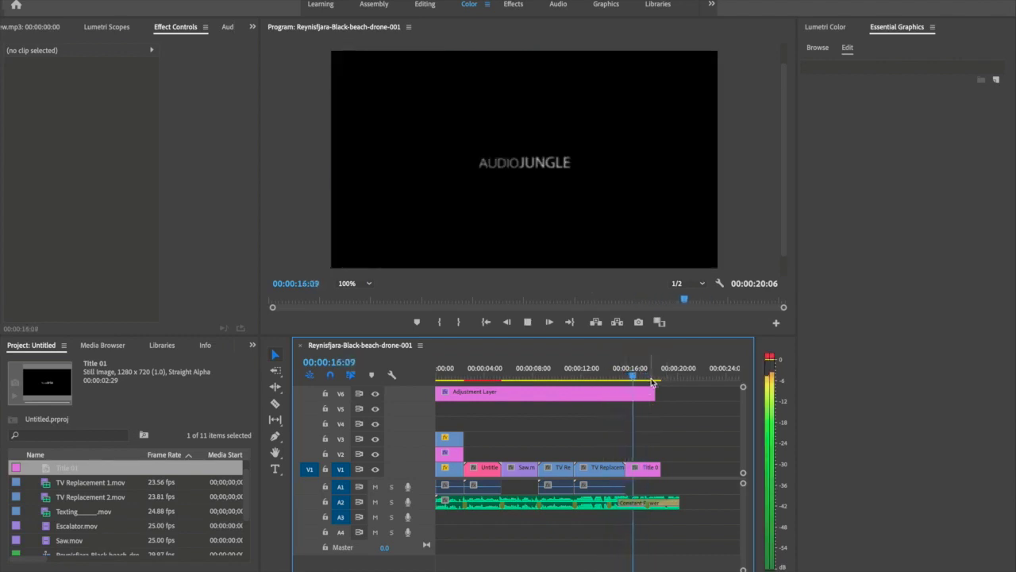